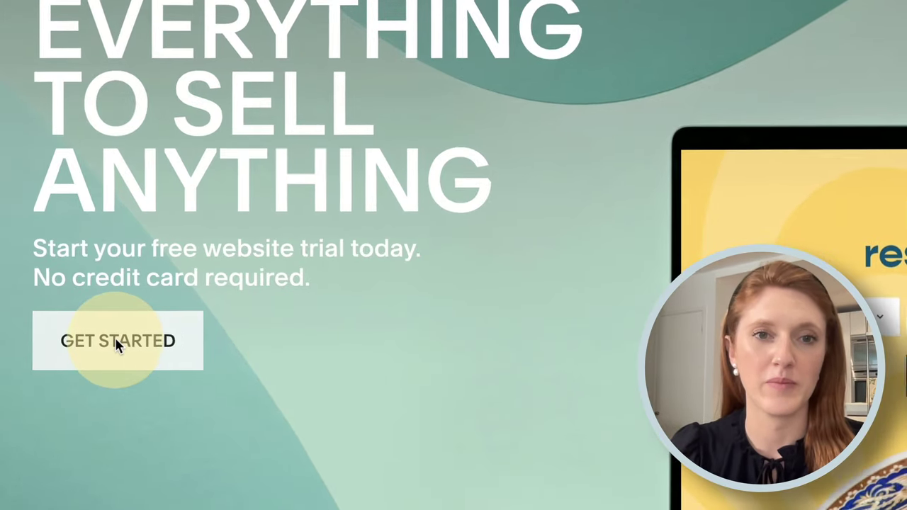
# Start the website setup questionnaire and choose Travel as what the site is about
pyautogui.click(118, 343)
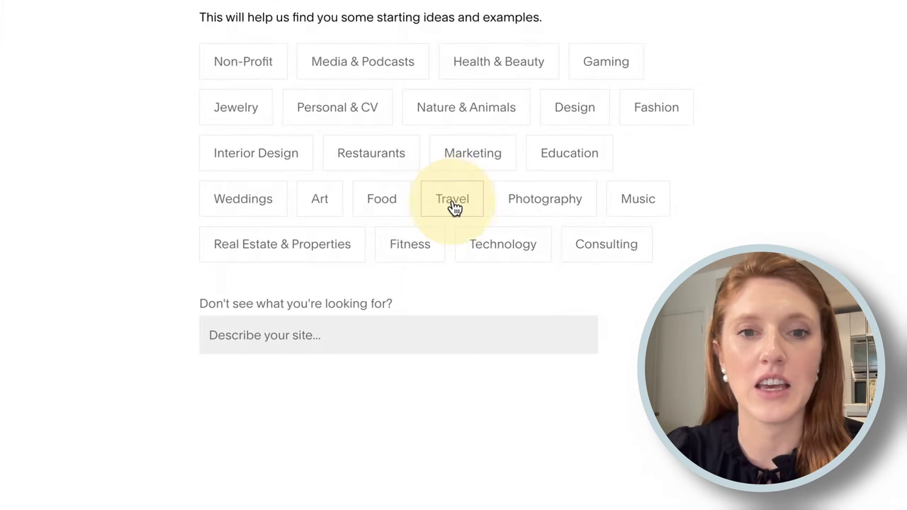
pyautogui.click(454, 206)
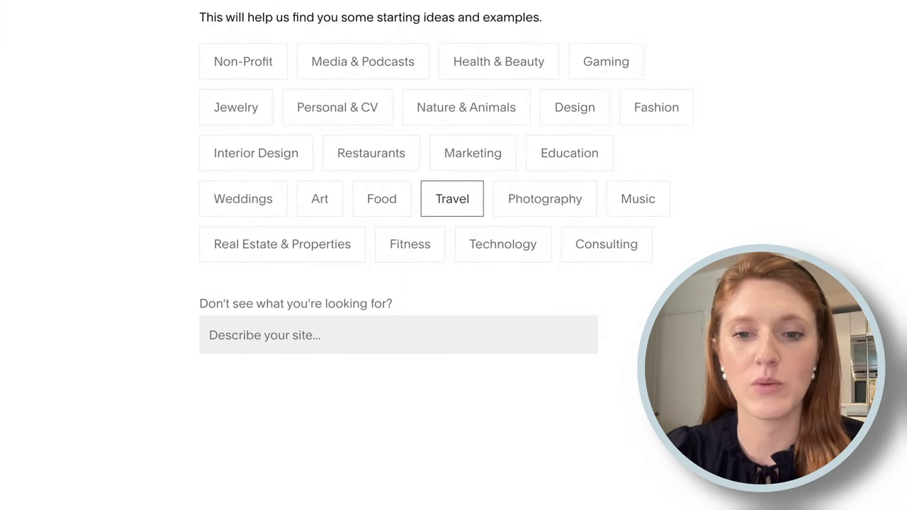
pyautogui.click(595, 489)
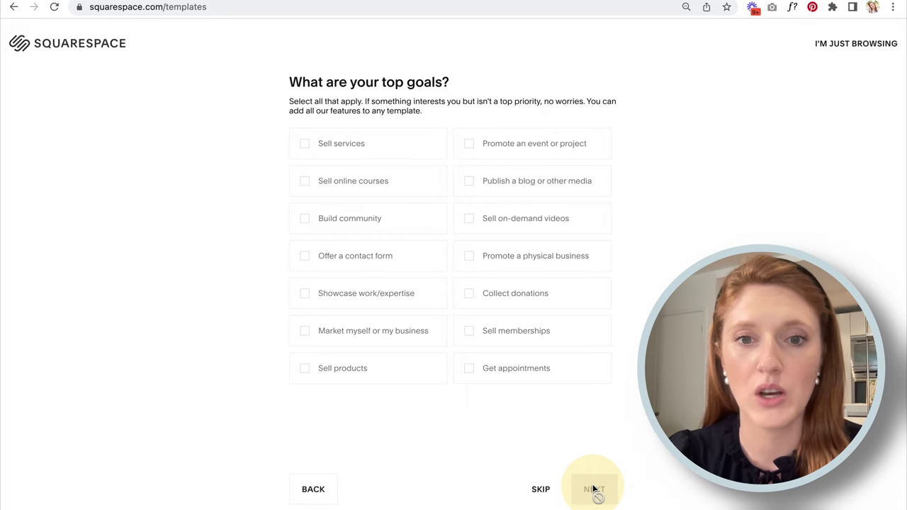
# Set Promote a physical business as the top goal and choose to start from a professionally designed website template
pyautogui.click(540, 261)
pyautogui.click(588, 484)
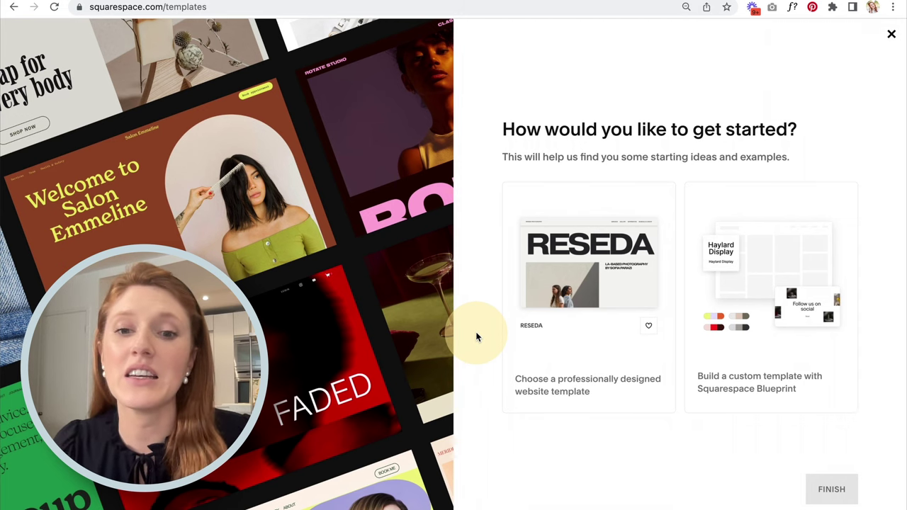
pyautogui.click(589, 278)
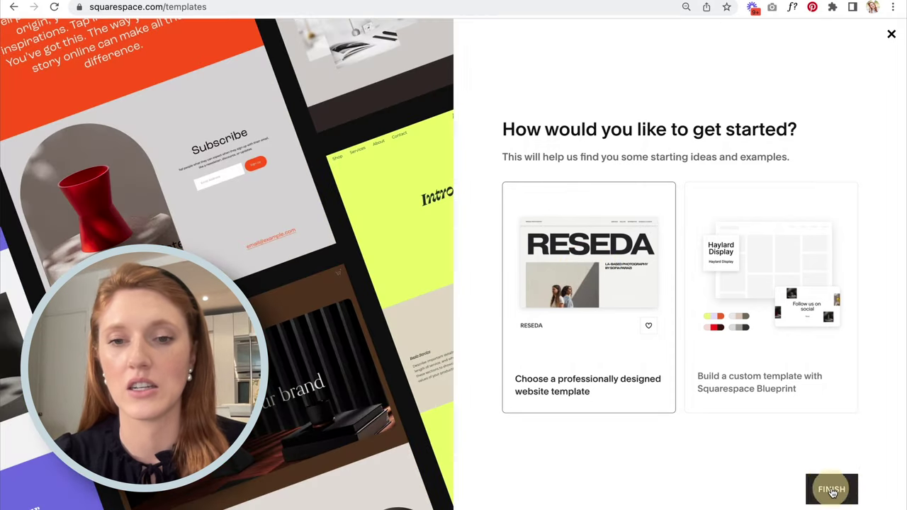
pyautogui.click(832, 491)
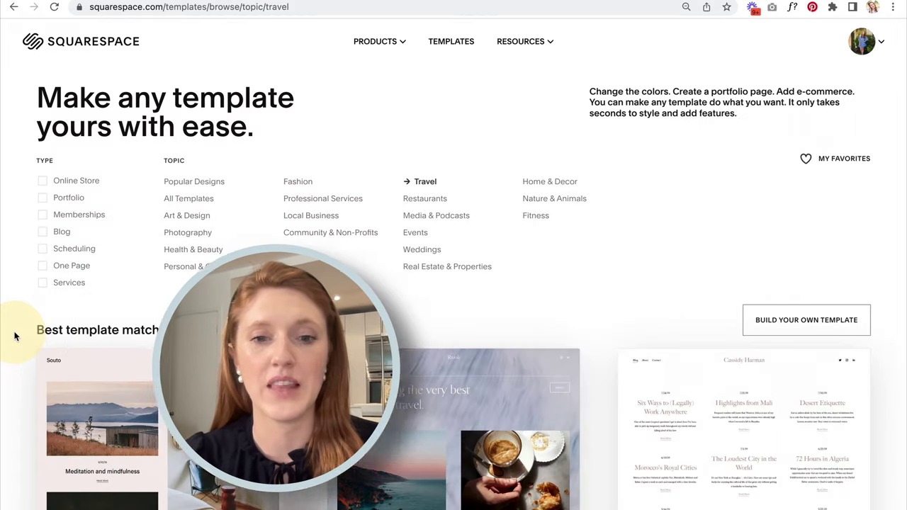
# Browse the Travel templates and compare their layouts to find a suitable starting design
pyautogui.scroll(-5, 14, 336)
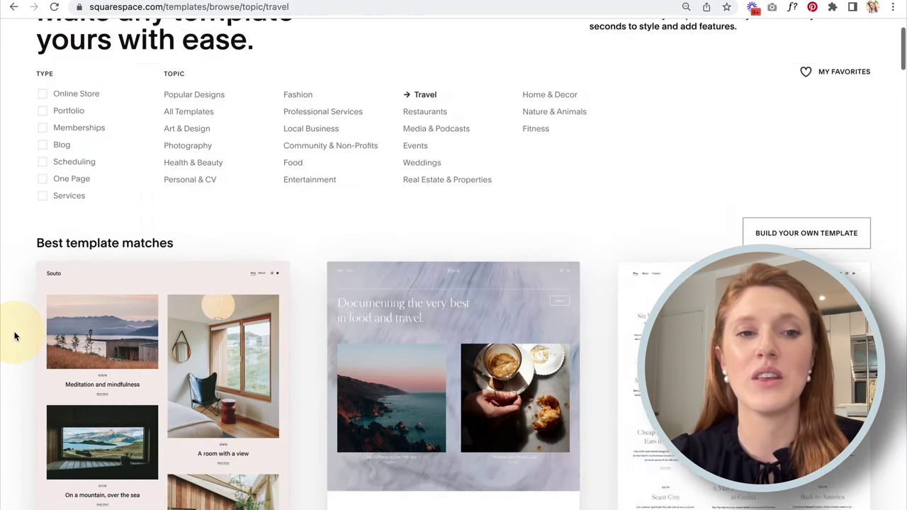
pyautogui.scroll(-10, 15, 336)
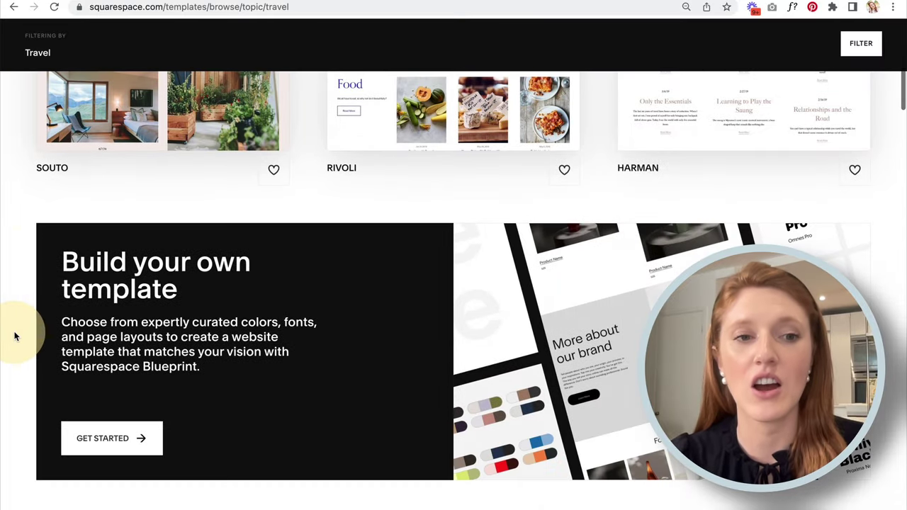
pyautogui.scroll(-10, 14, 336)
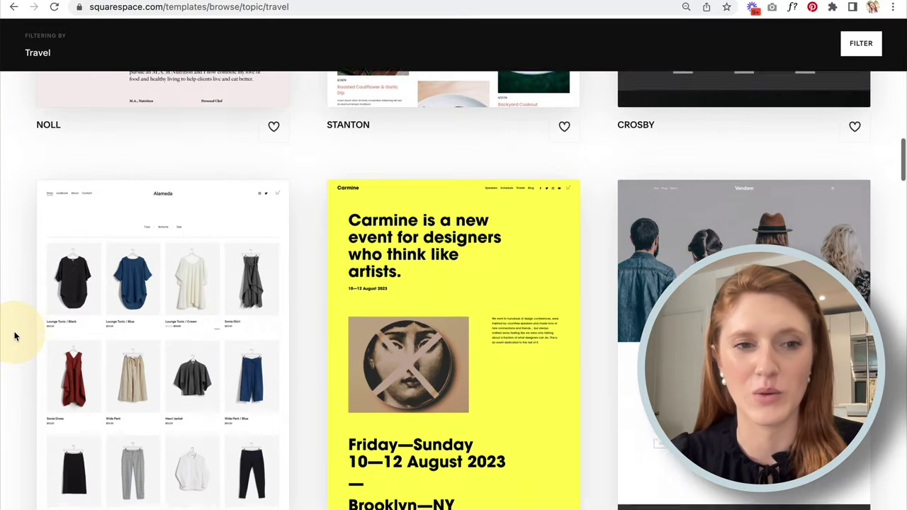
pyautogui.scroll(-8, 14, 336)
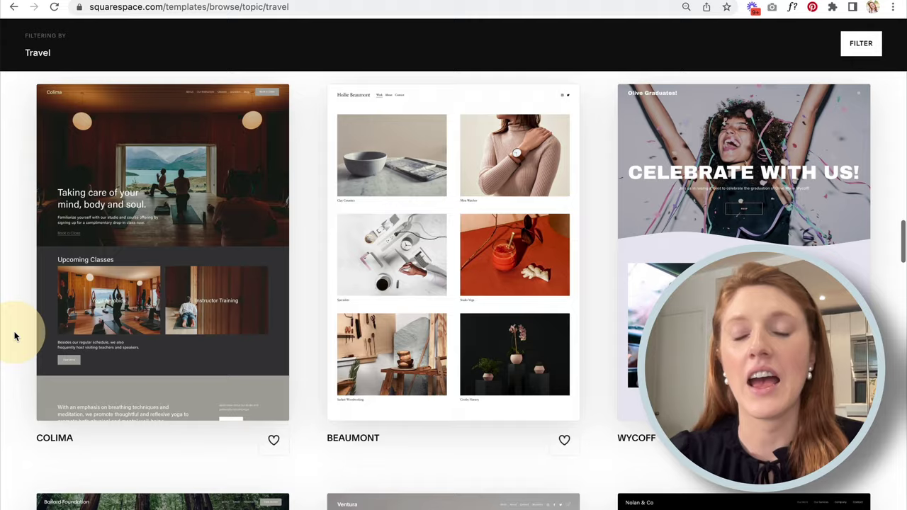
pyautogui.scroll(-8, 14, 336)
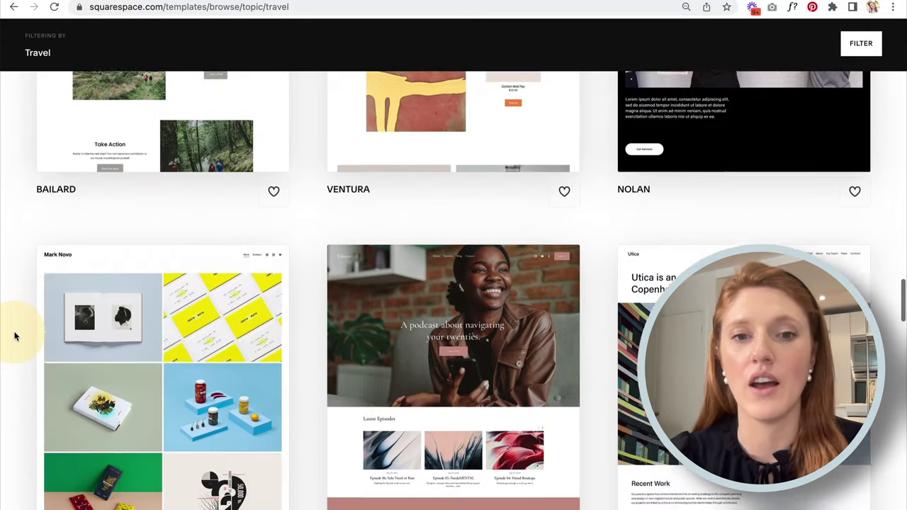
pyautogui.scroll(-5, 14, 336)
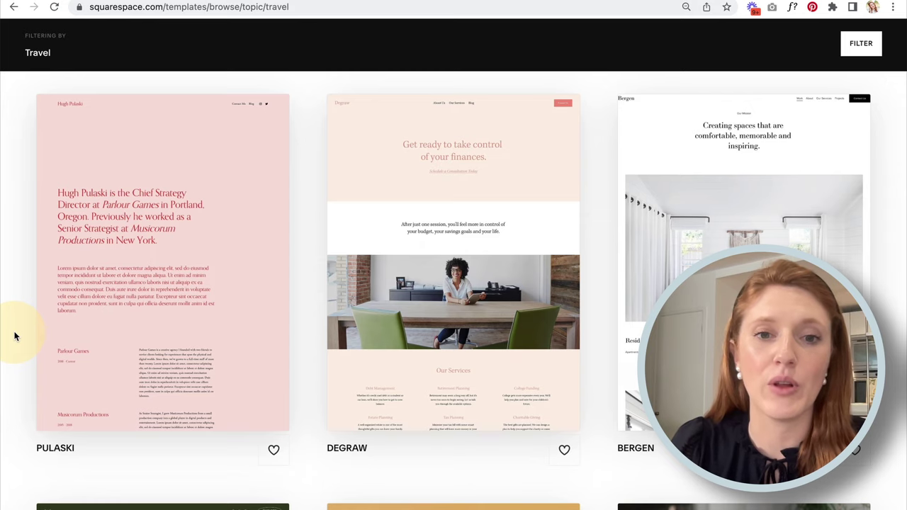
pyautogui.click(483, 284)
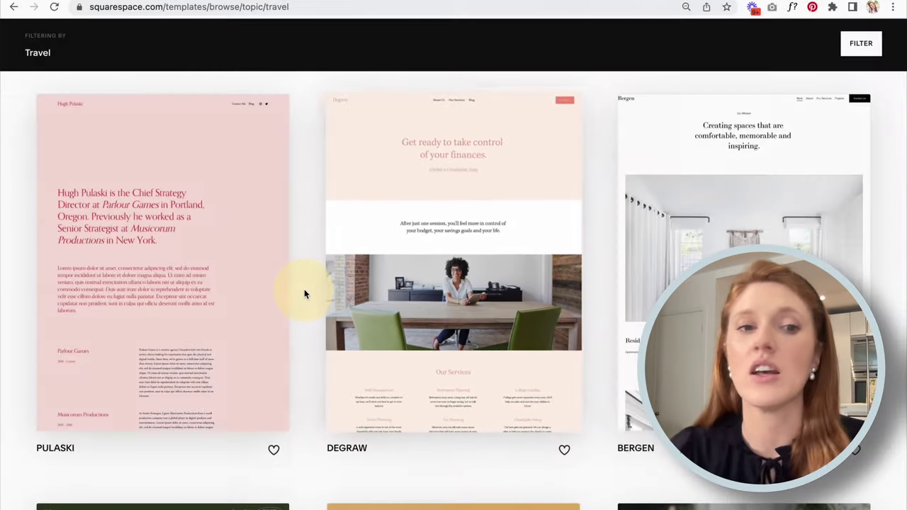
pyautogui.scroll(-4, 305, 290)
pyautogui.scroll(-3, 305, 294)
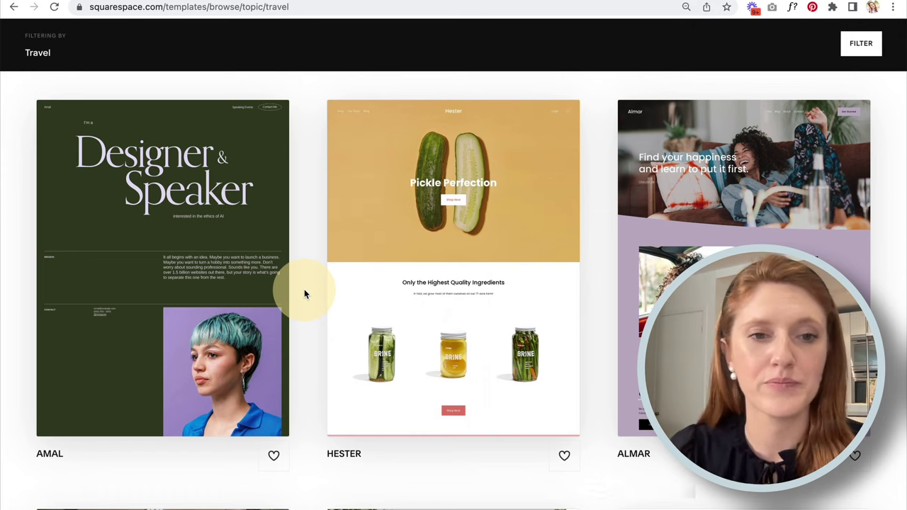
pyautogui.scroll(-5, 305, 292)
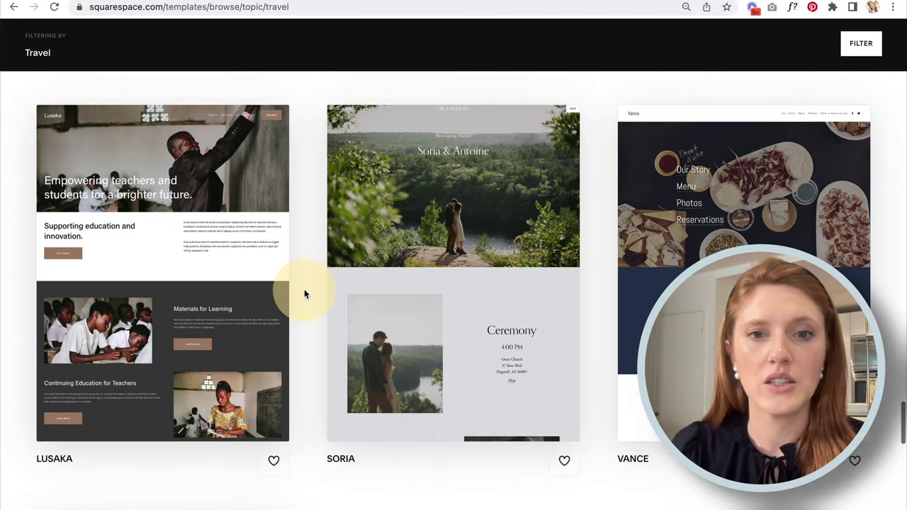
# Start a site from the Soria template and set its title to "Voila On Sea"
pyautogui.moveTo(454, 259)
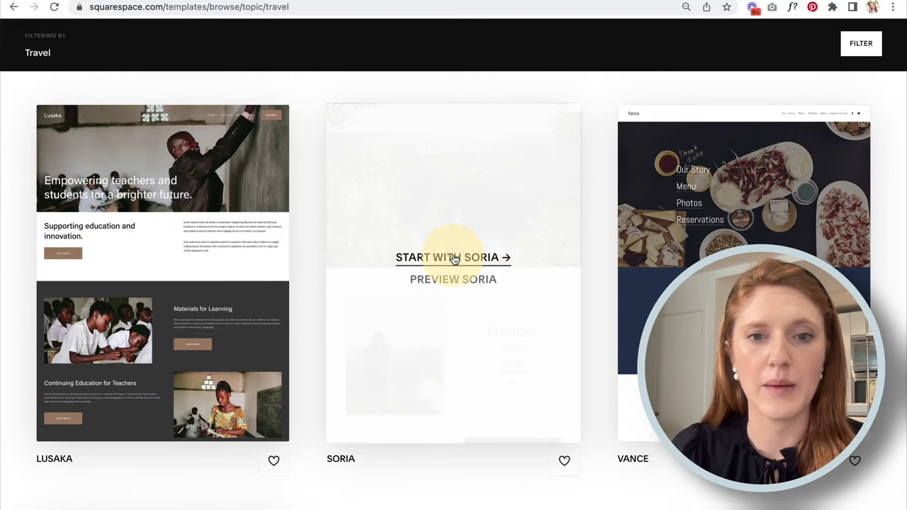
pyautogui.click(453, 258)
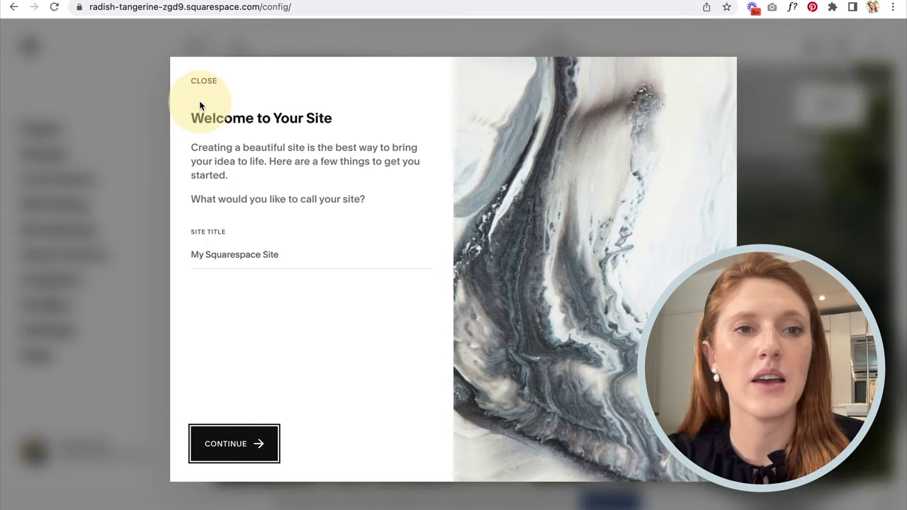
pyautogui.click(244, 256)
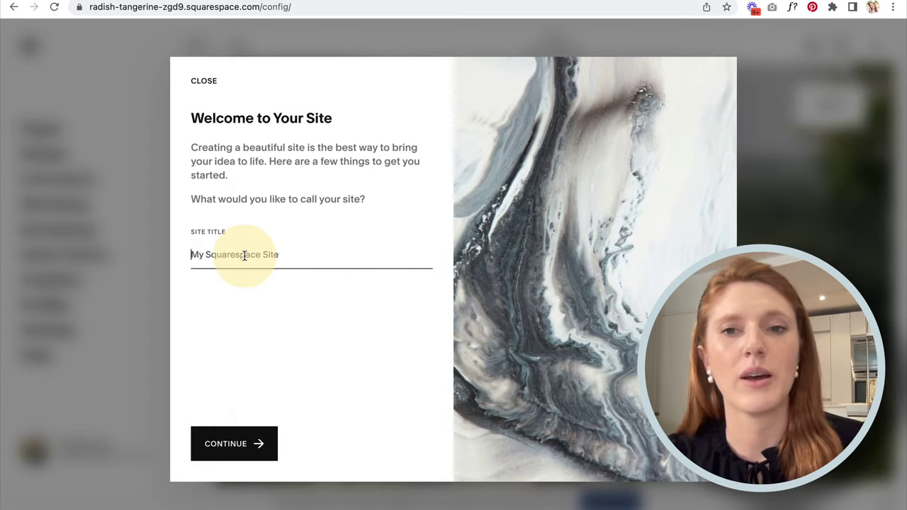
pyautogui.write('Voila On sea')
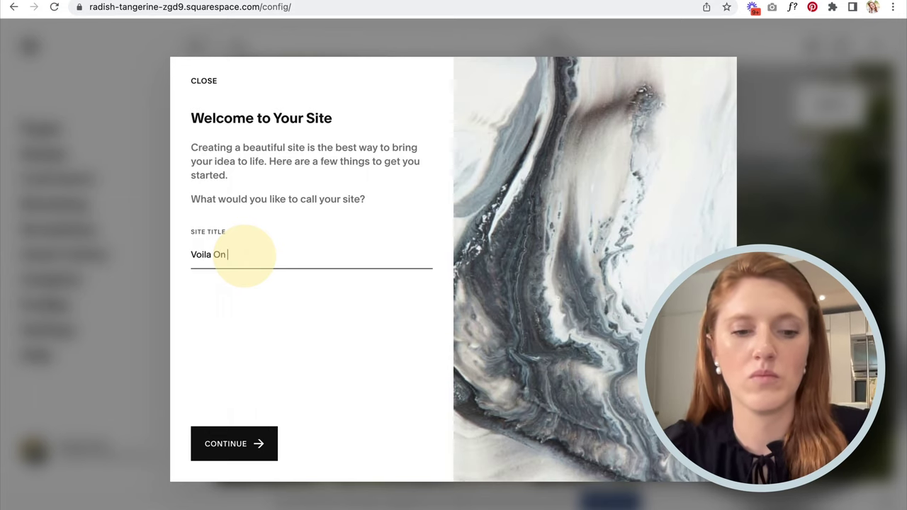
pyautogui.press('BackSpace')
pyautogui.press('BackSpace')
pyautogui.press('BackSpace')
pyautogui.write('Sea')
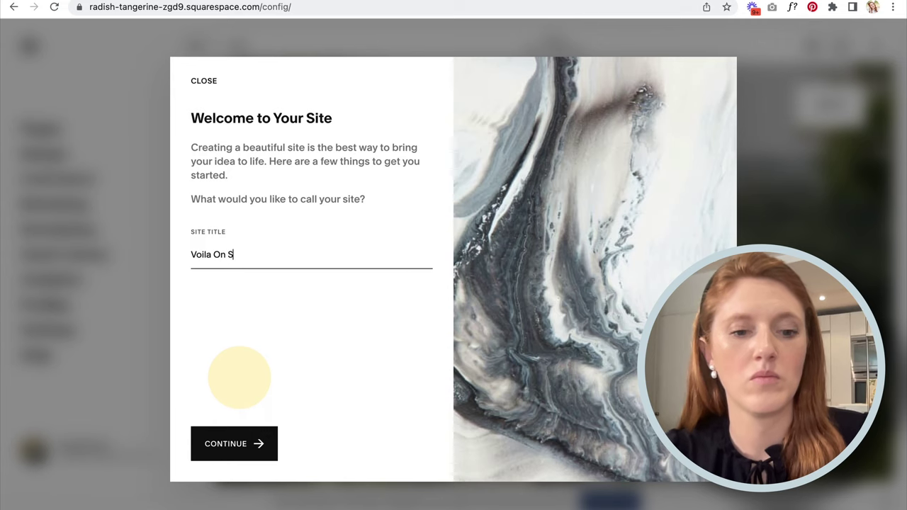
pyautogui.click(229, 443)
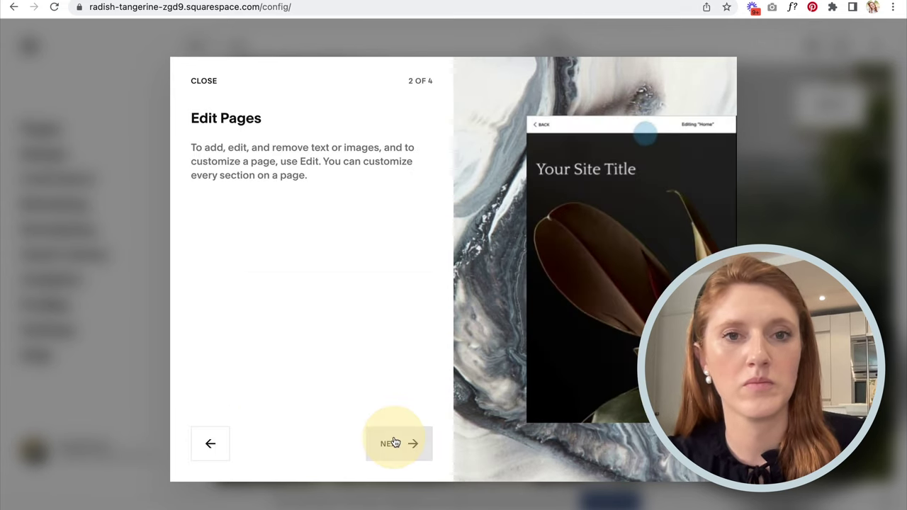
# Go through the remaining pages of the welcome guide to finish it
pyautogui.click(392, 442)
pyautogui.click(394, 446)
pyautogui.click(395, 446)
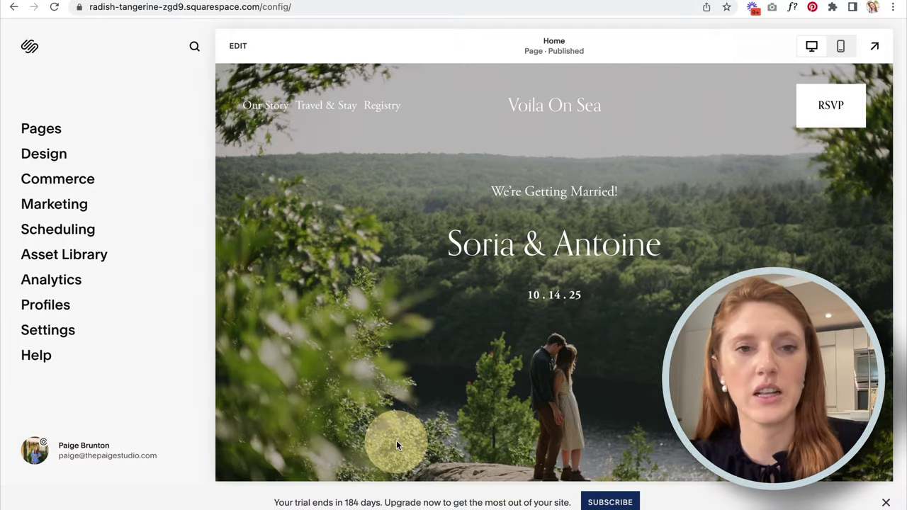
# Dismiss the trial upgrade notice and the private site notice below the home page preview
pyautogui.click(512, 427)
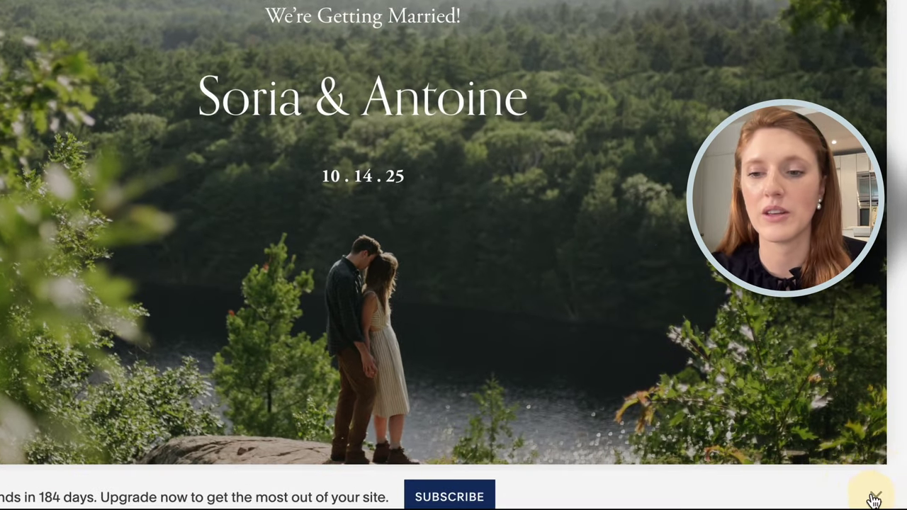
pyautogui.click(886, 502)
pyautogui.click(771, 481)
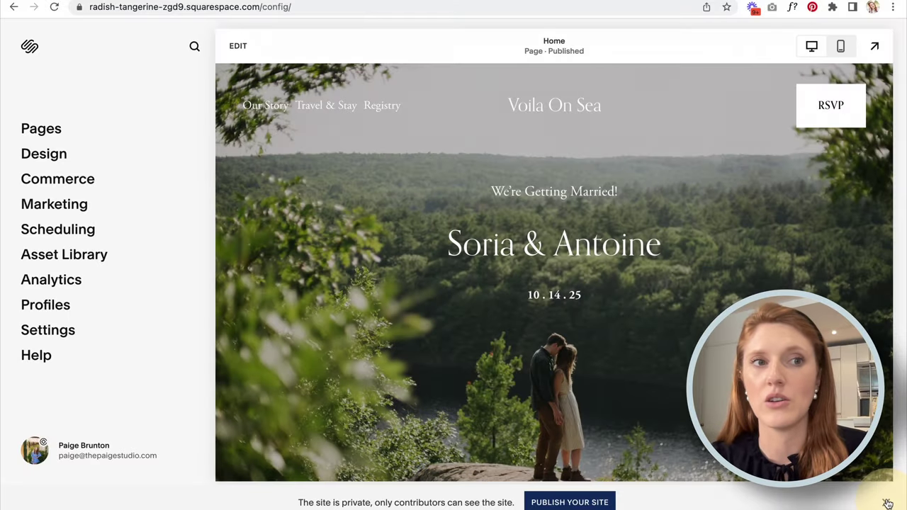
pyautogui.click(888, 504)
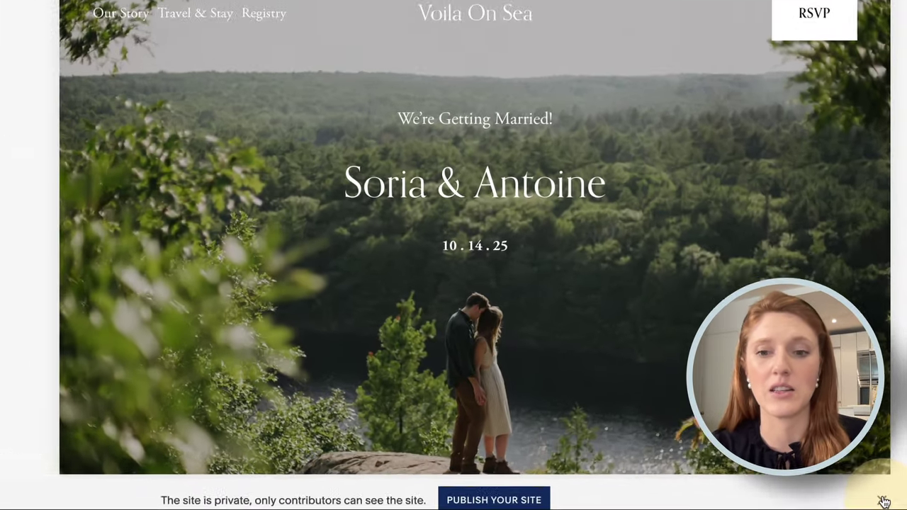
pyautogui.click(807, 493)
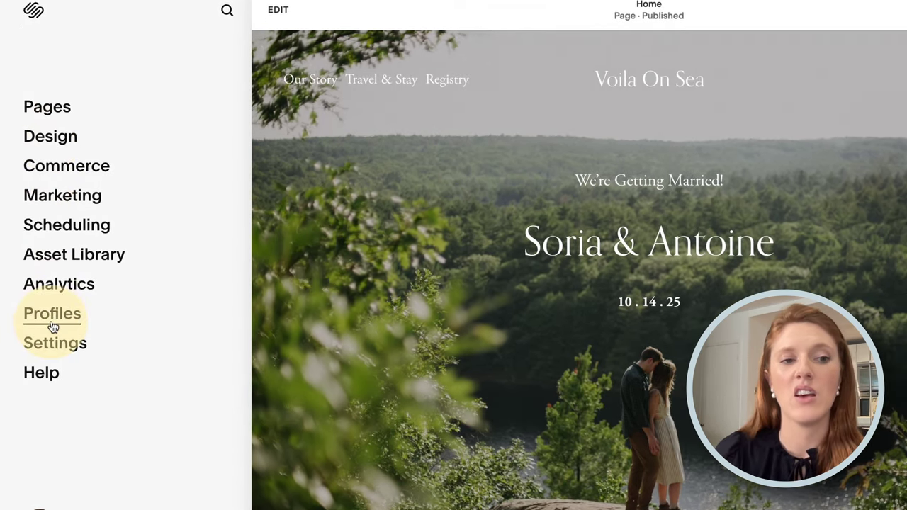
# Look through the site's page lists, including Main Navigation, Member Areas and Not Linked, and return to the main menu
pyautogui.click(54, 115)
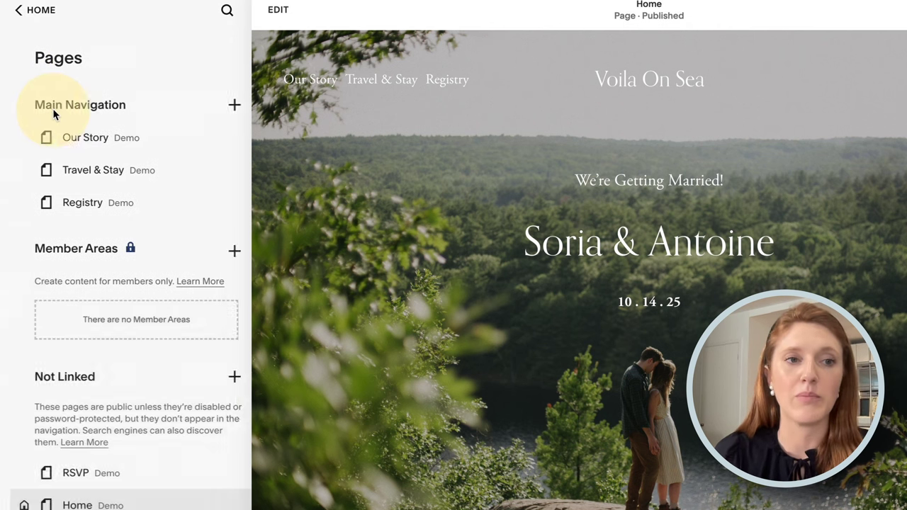
pyautogui.scroll(-3, 99, 191)
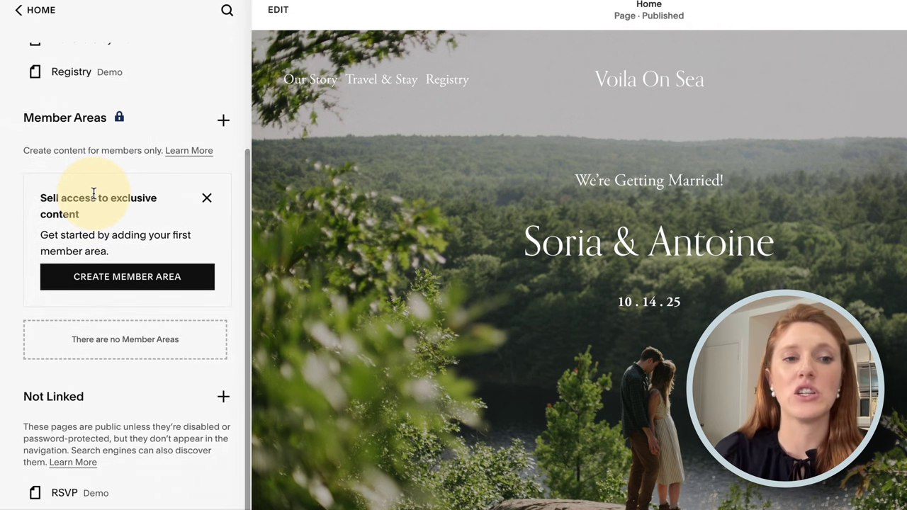
pyautogui.scroll(3, 92, 195)
pyautogui.click(39, 27)
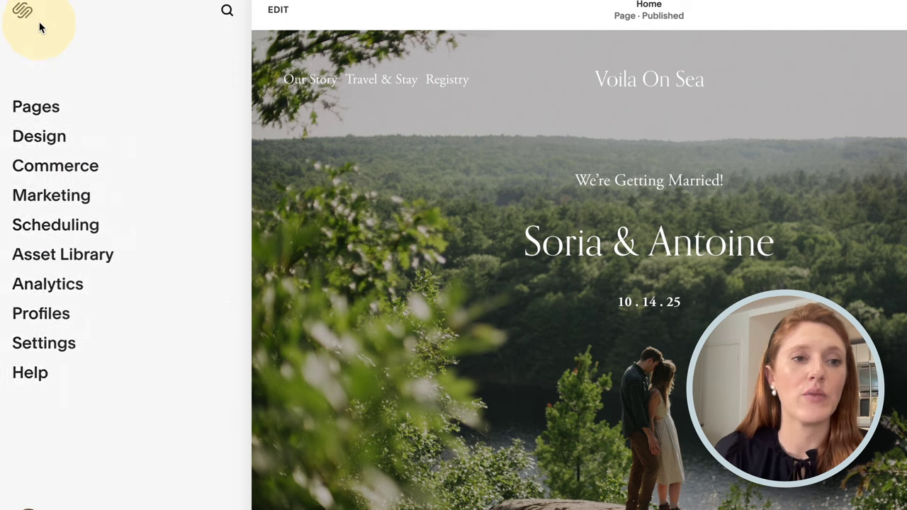
# View the Commerce options, close the store setup questionnaire and return to the main menu
pyautogui.click(53, 168)
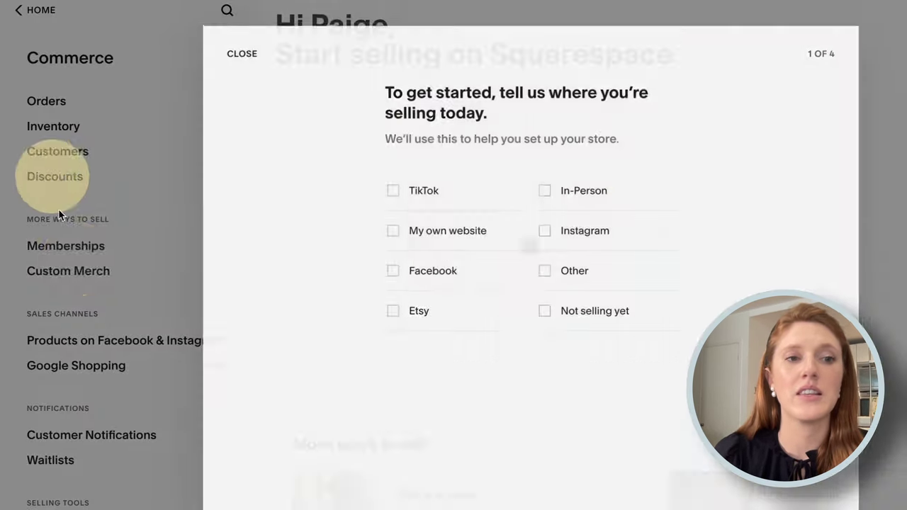
pyautogui.click(239, 50)
pyautogui.click(31, 9)
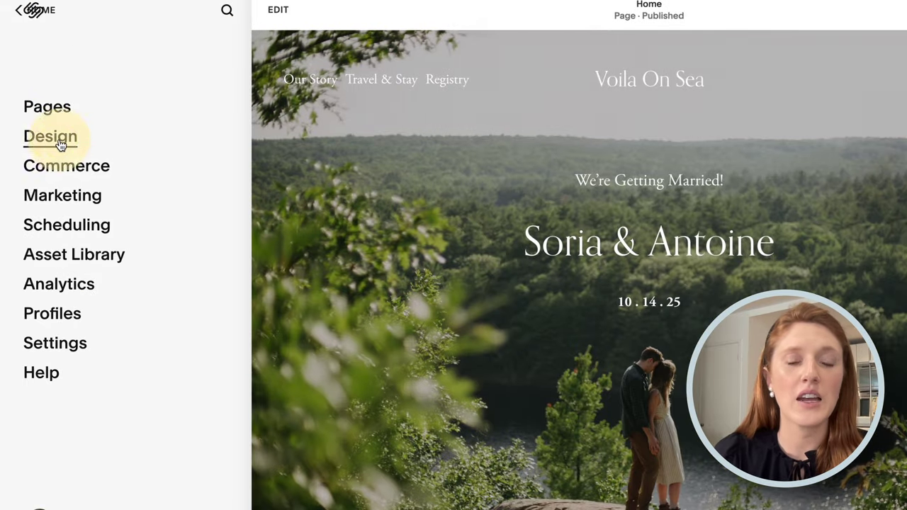
# Look over the Design options and the Marketing options, and return to the main menu
pyautogui.click(61, 145)
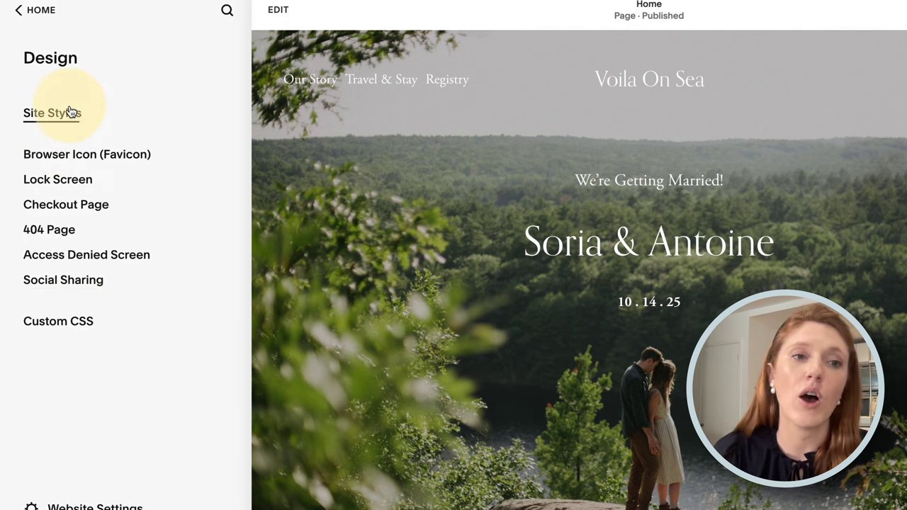
pyautogui.click(41, 11)
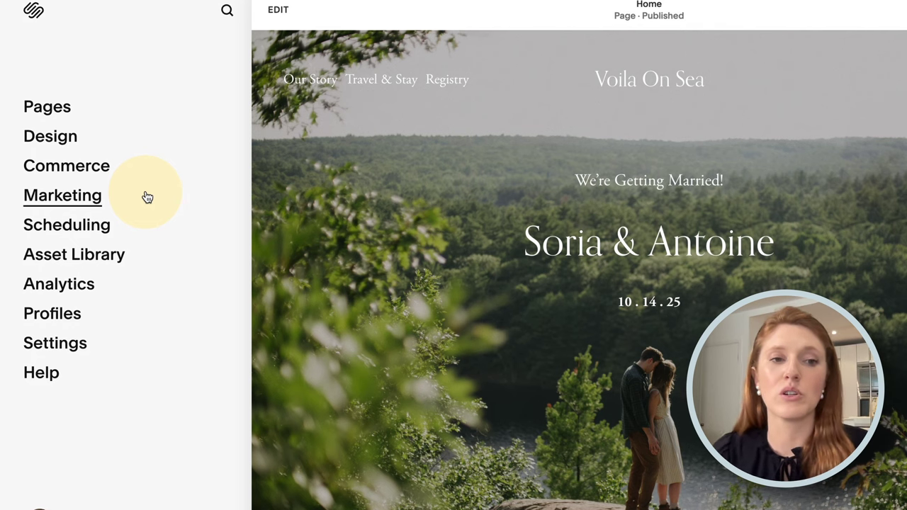
pyautogui.click(148, 197)
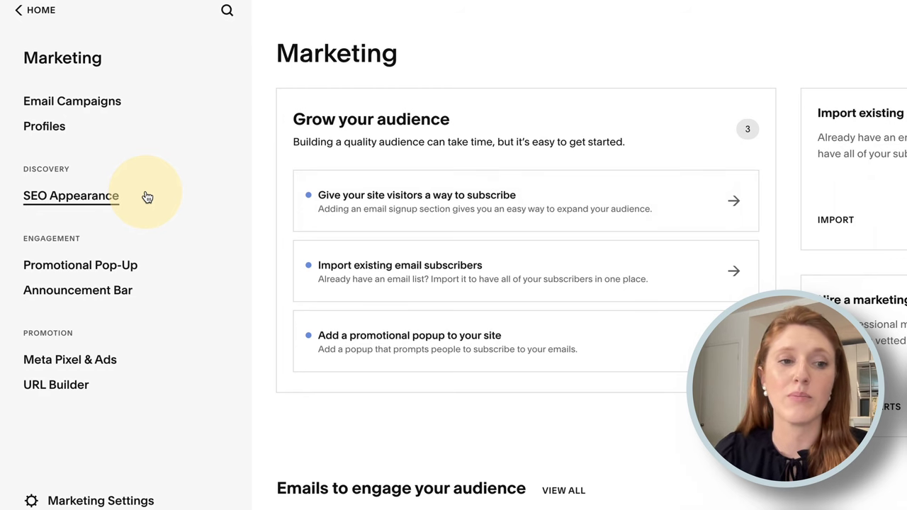
pyautogui.click(28, 10)
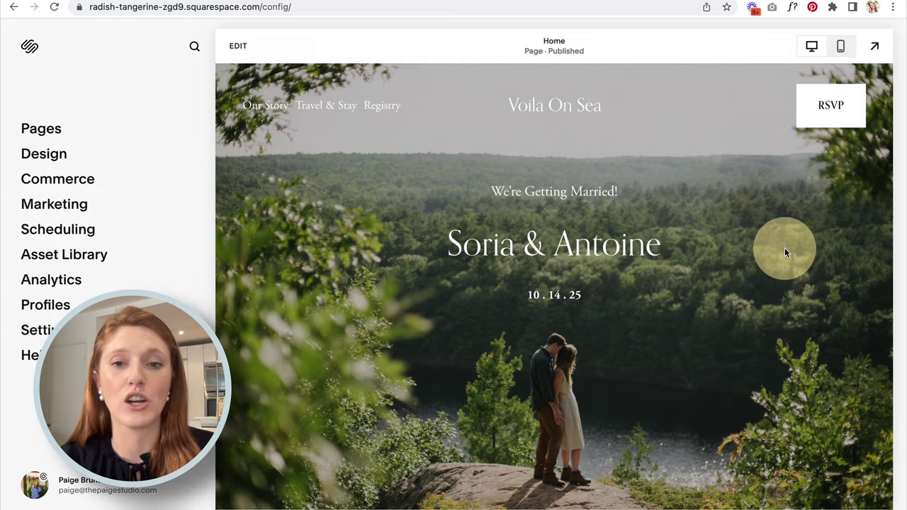
# Look through the whole home page in the site preview, down to the Join Us section and back up
pyautogui.scroll(-10, 785, 249)
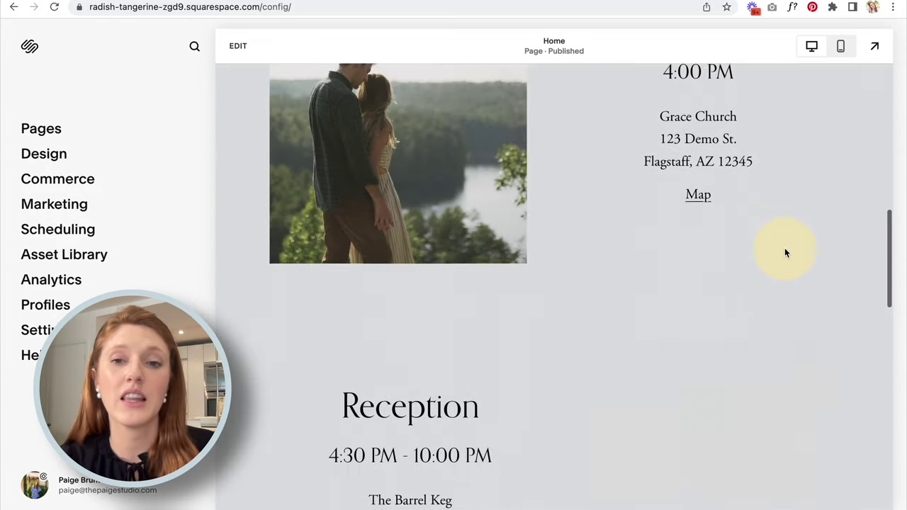
pyautogui.scroll(-8, 785, 253)
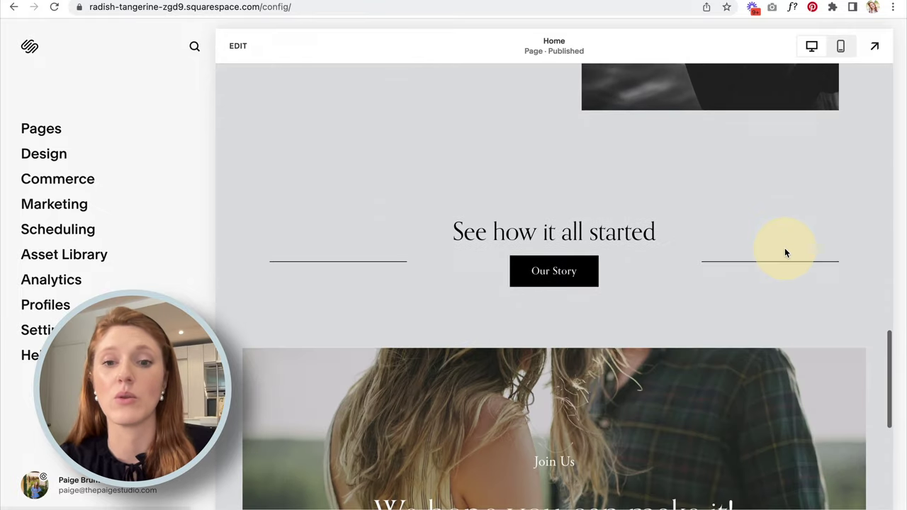
pyautogui.scroll(-5, 785, 253)
pyautogui.scroll(10, 785, 254)
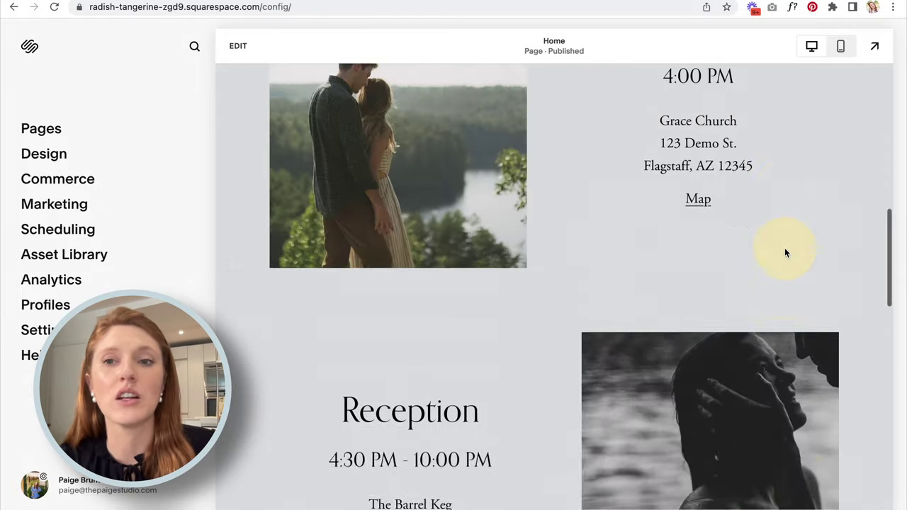
pyautogui.scroll(10, 785, 253)
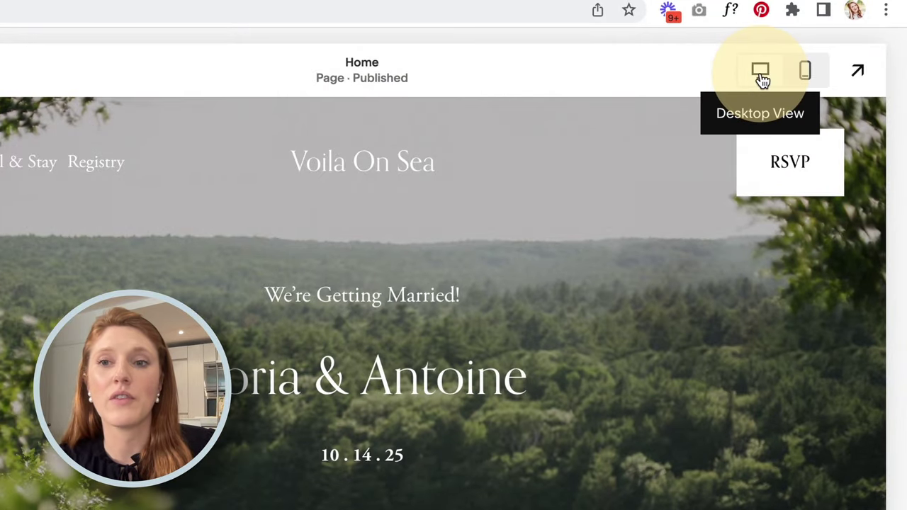
# Preview the home page in mobile view, look through its sections and return to desktop view
pyautogui.click(806, 71)
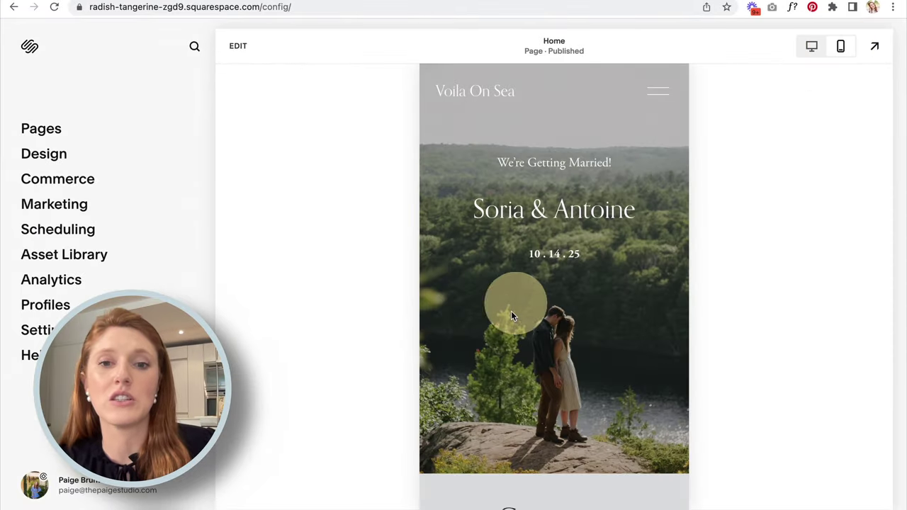
pyautogui.scroll(-2, 296, 499)
pyautogui.scroll(-20, 512, 316)
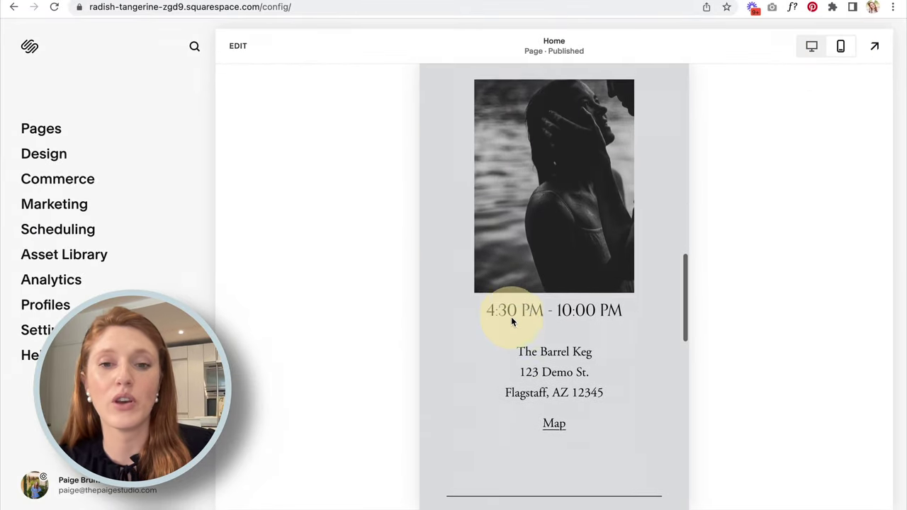
pyautogui.scroll(20, 511, 317)
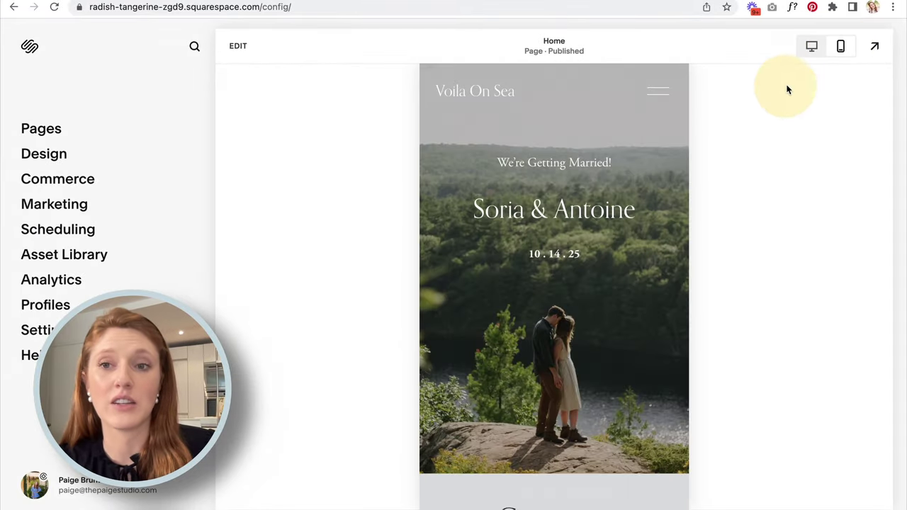
pyautogui.click(811, 56)
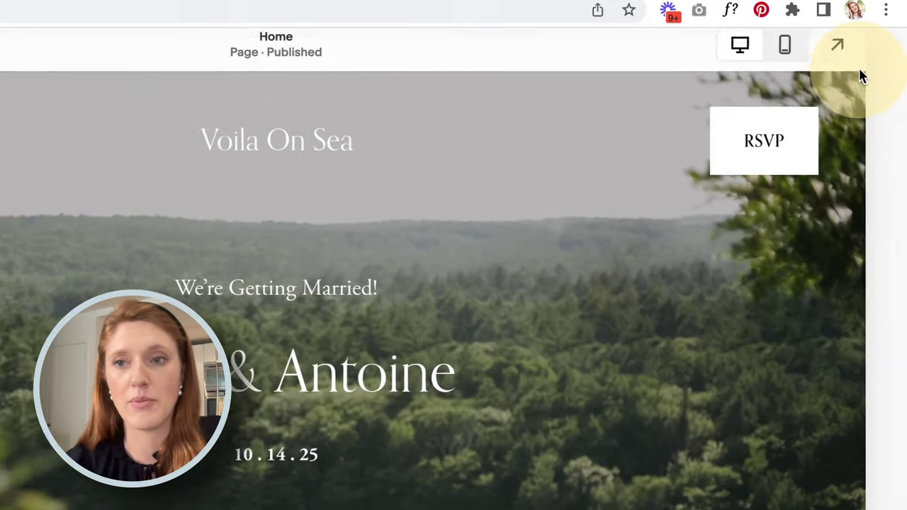
# Expand the site preview to full screen, look over the home page and collapse the preview again
pyautogui.click(860, 74)
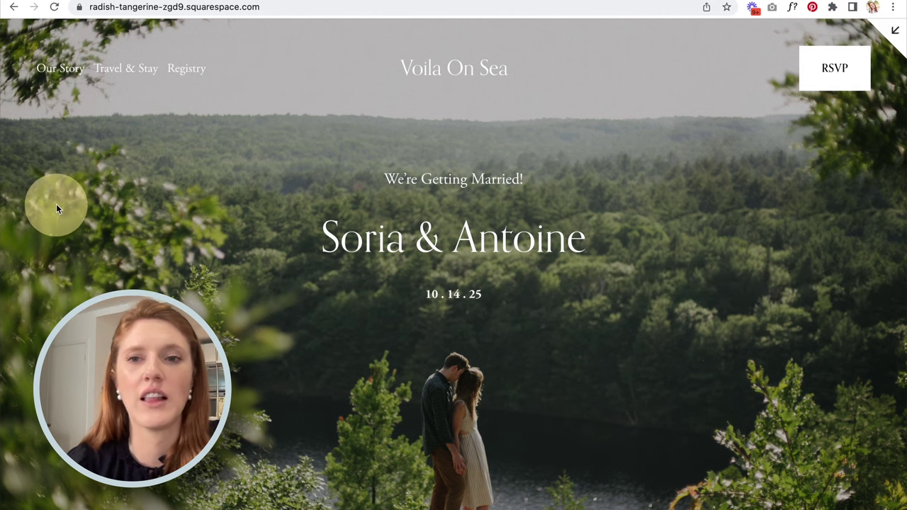
pyautogui.scroll(-6, 390, 280)
pyautogui.scroll(-5, 392, 285)
pyautogui.scroll(12, 390, 284)
pyautogui.click(895, 30)
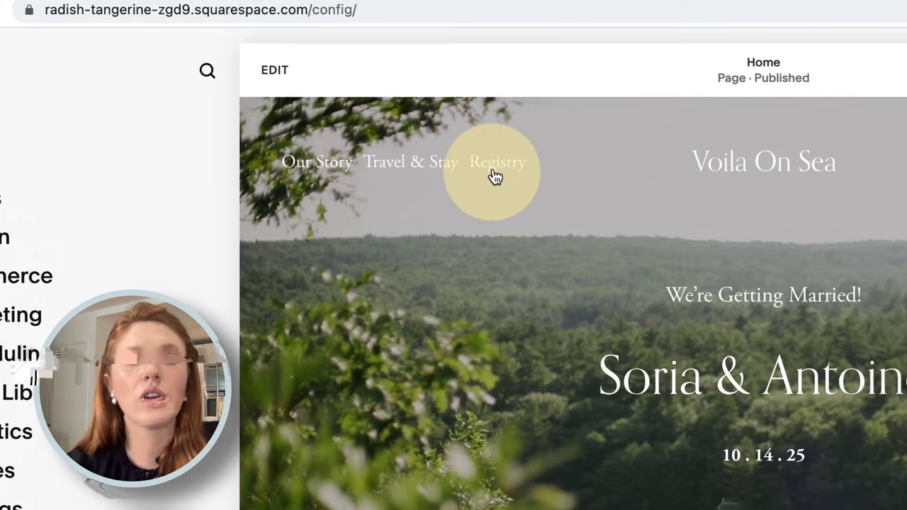
# View the Registry page and the Travel & Stay page in the preview, and highlight the Travel & Stay heading
pyautogui.click(494, 173)
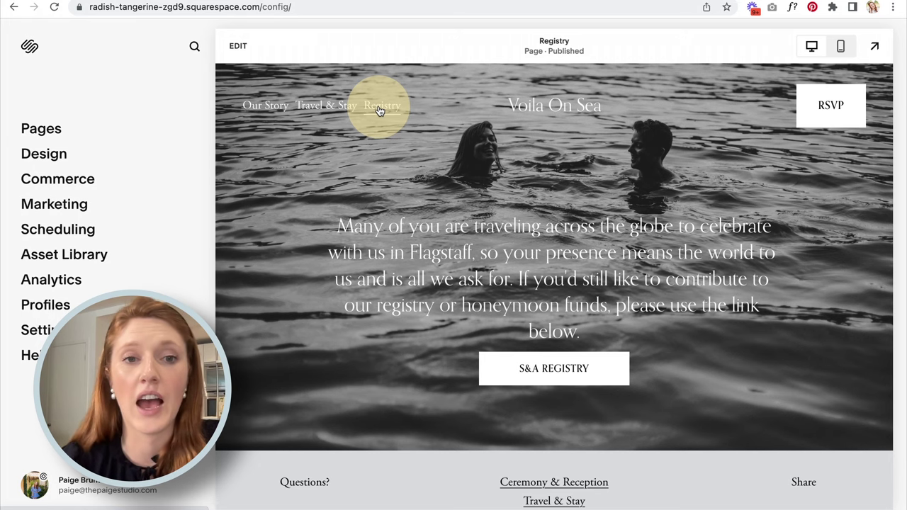
pyautogui.click(314, 106)
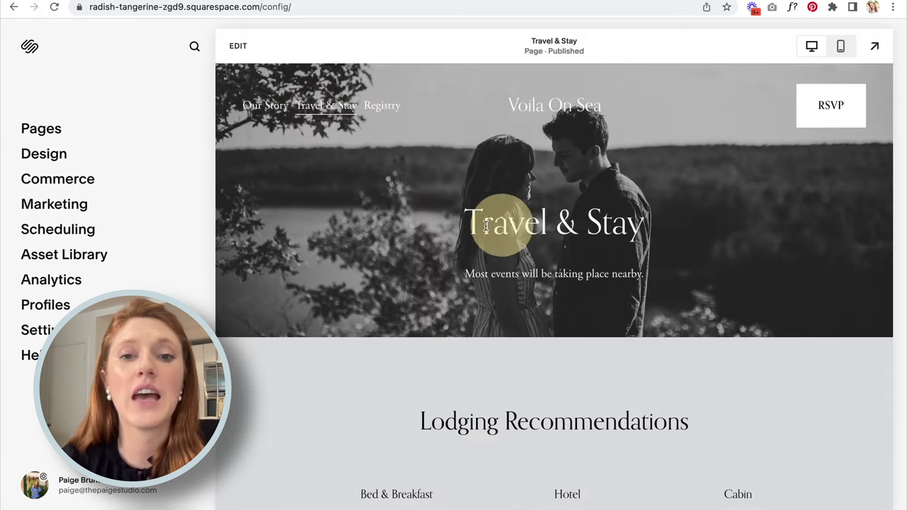
pyautogui.moveTo(461, 228); pyautogui.dragTo(669, 235)
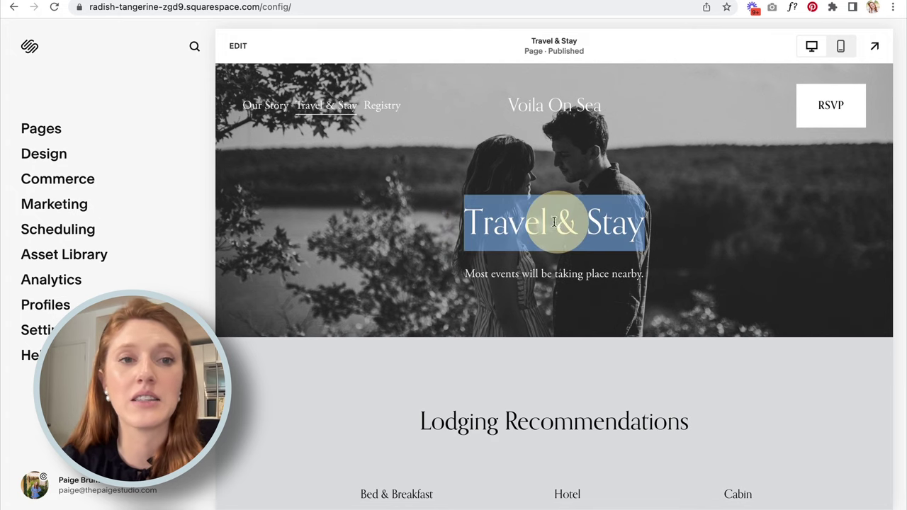
# Open the Travel & Stay page for editing, look over its section and block controls, and exit the editor
pyautogui.click(238, 47)
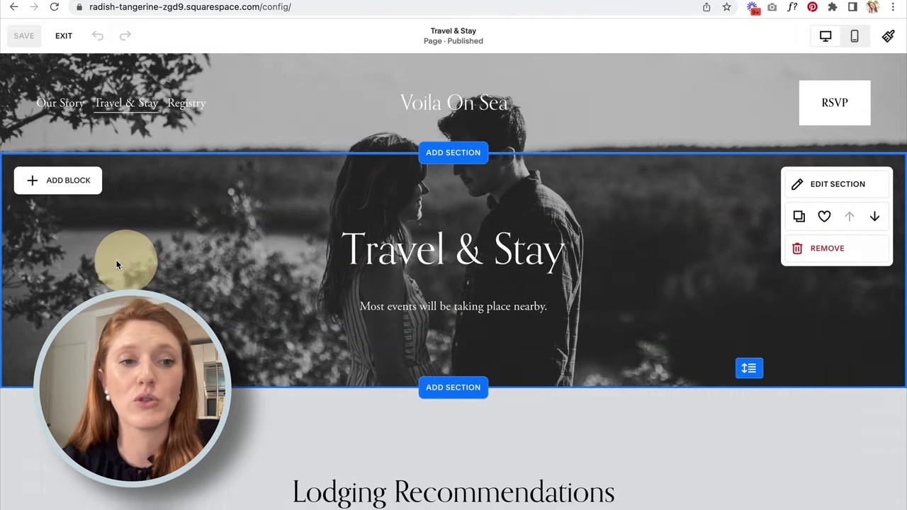
pyautogui.scroll(-7, 504, 269)
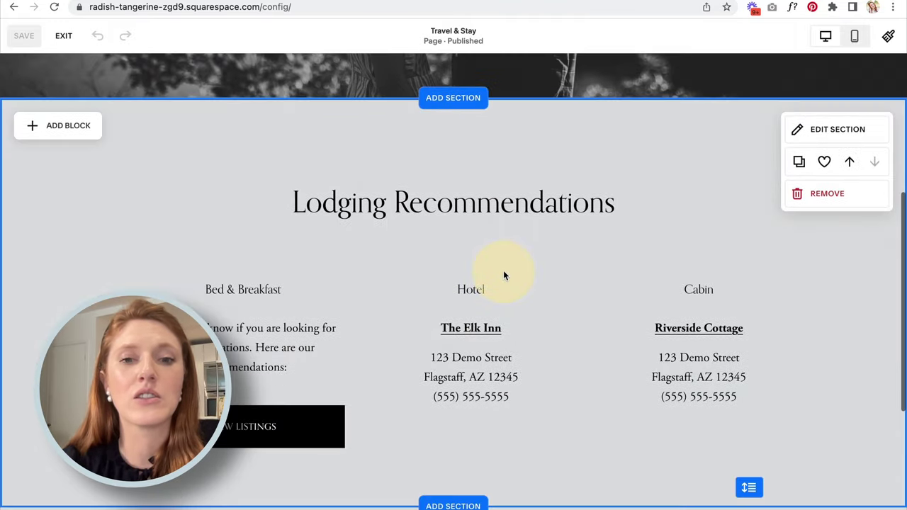
pyautogui.scroll(4, 504, 272)
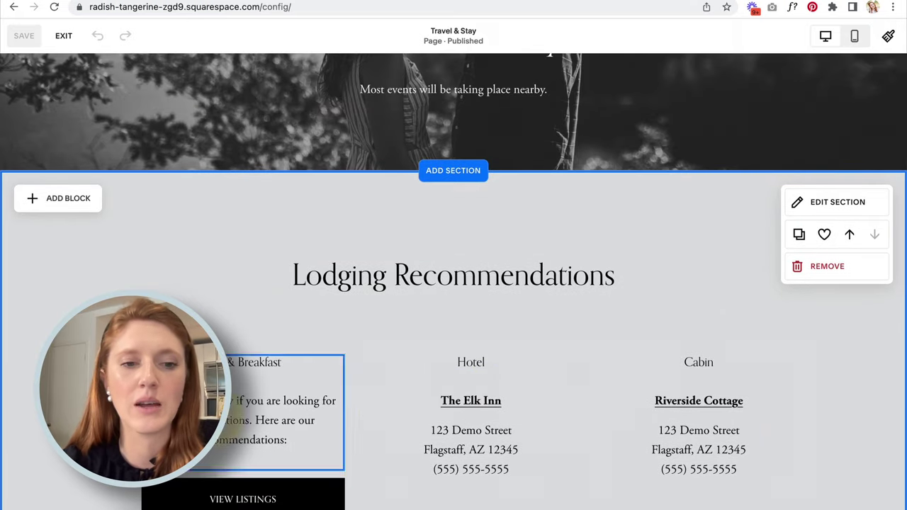
pyautogui.scroll(3, 322, 284)
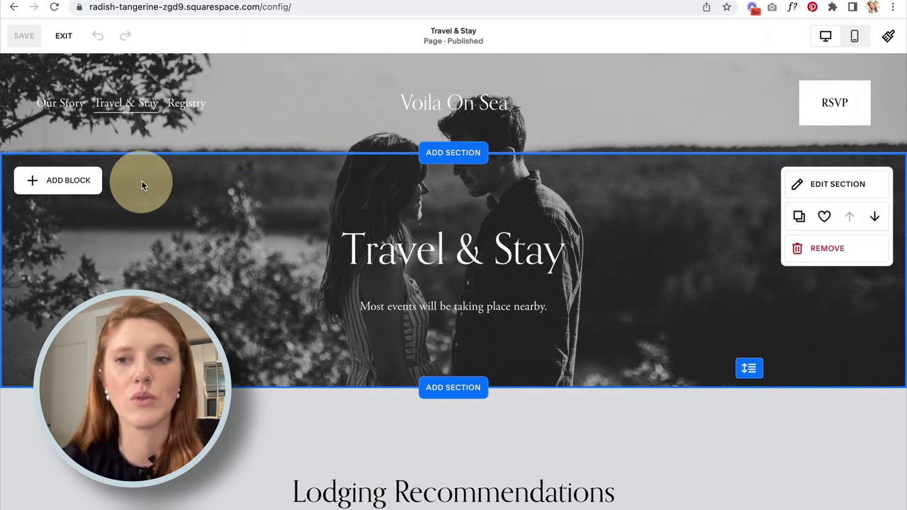
pyautogui.click(63, 37)
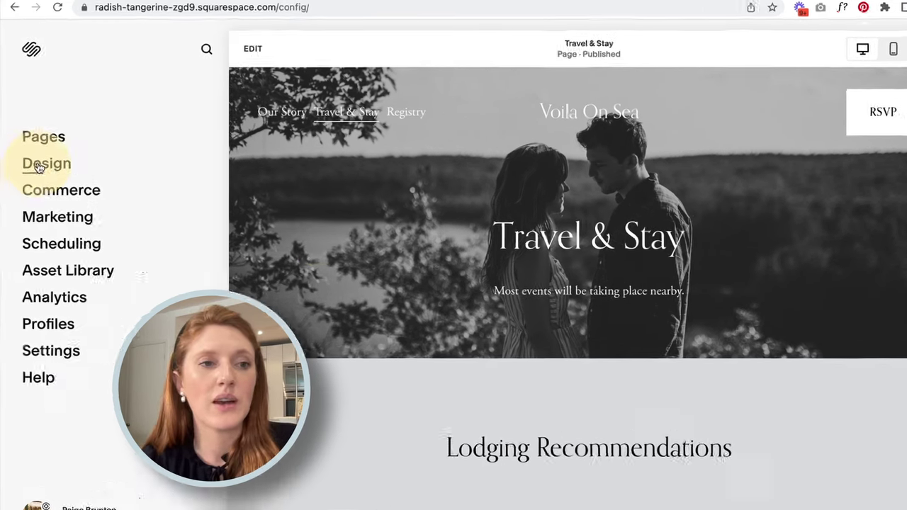
# Open the Site Styles from the Design options and look over the Travel & Stay page in the preview
pyautogui.click(43, 154)
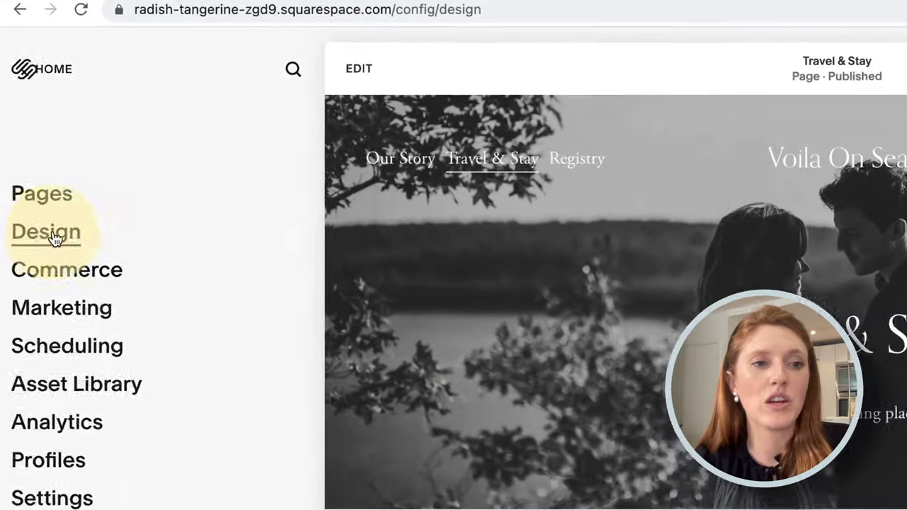
pyautogui.click(71, 206)
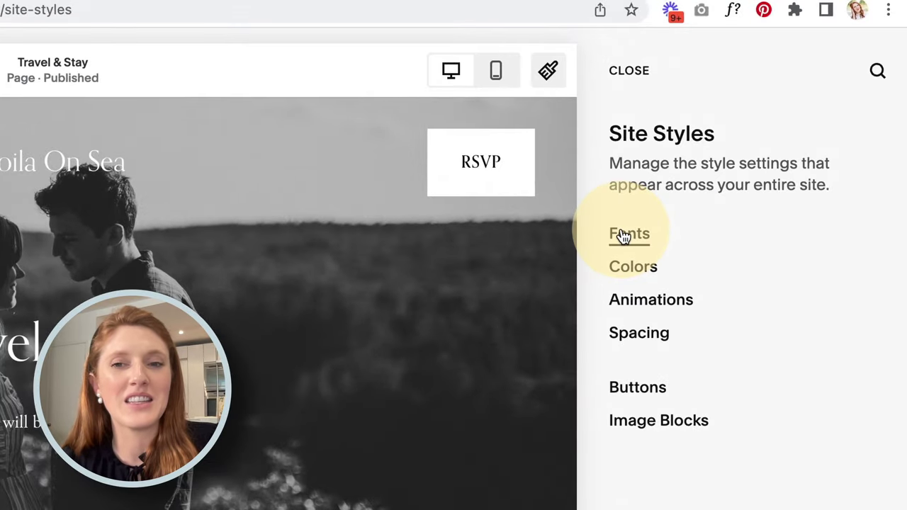
pyautogui.scroll(-10, 2, 460)
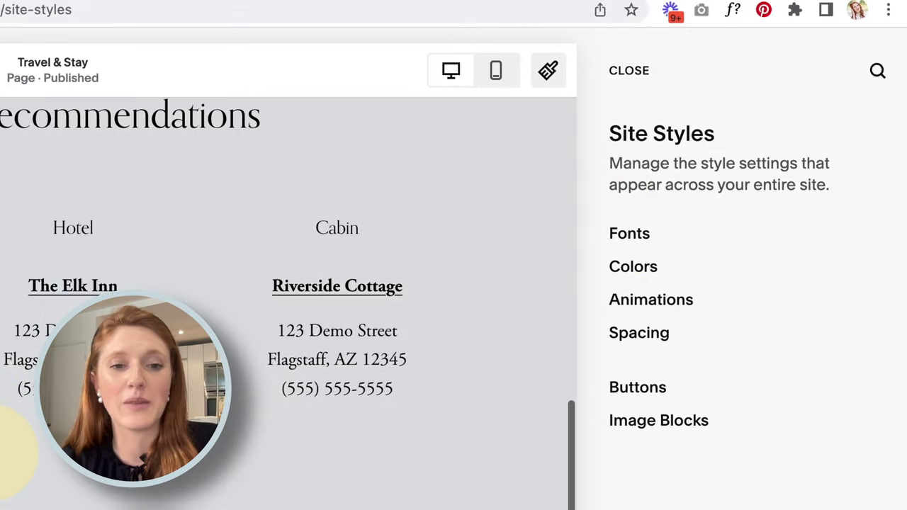
pyautogui.scroll(10, 2, 457)
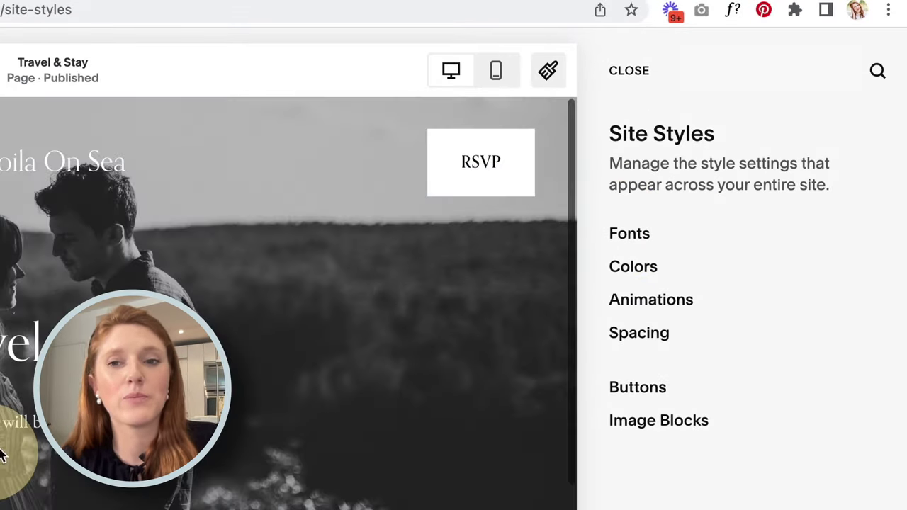
# Open the Fonts settings and examine the font pack, base size and global text styles against the Travel & Stay page
pyautogui.click(625, 237)
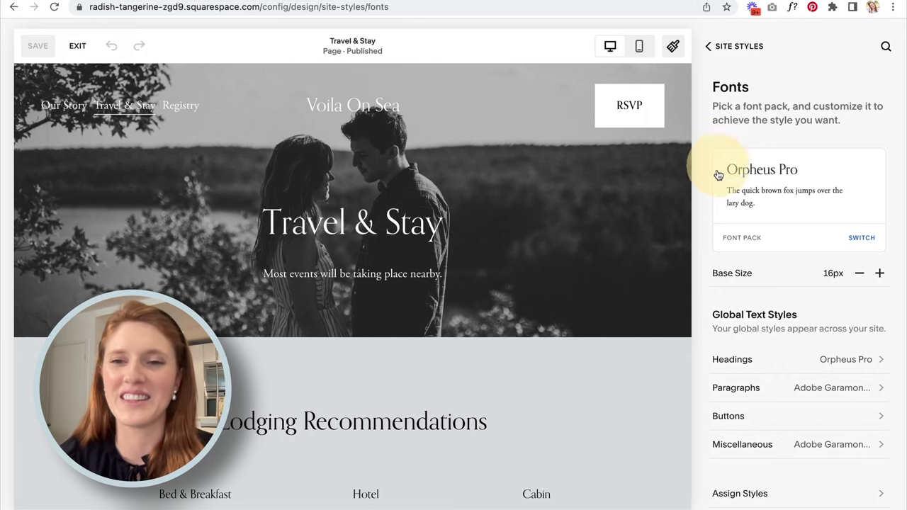
pyautogui.scroll(-1, 700, 192)
pyautogui.scroll(-1, 700, 187)
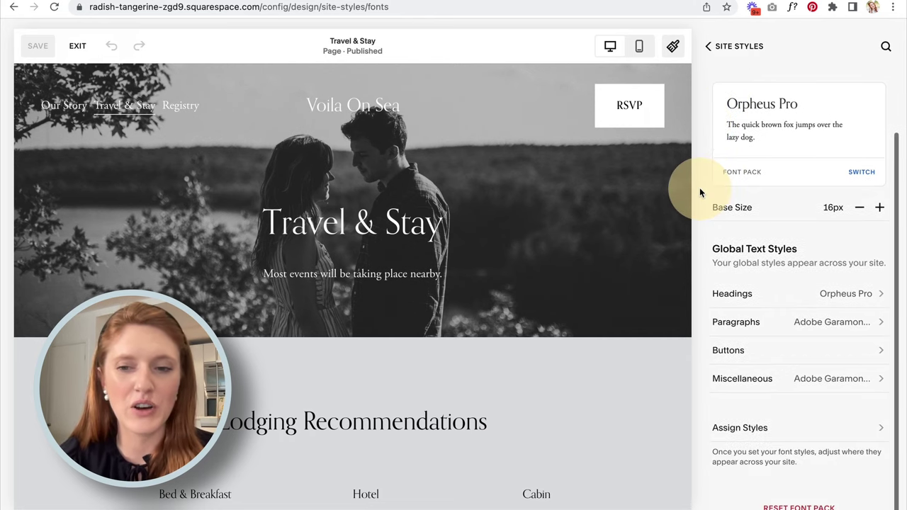
pyautogui.scroll(2, 700, 187)
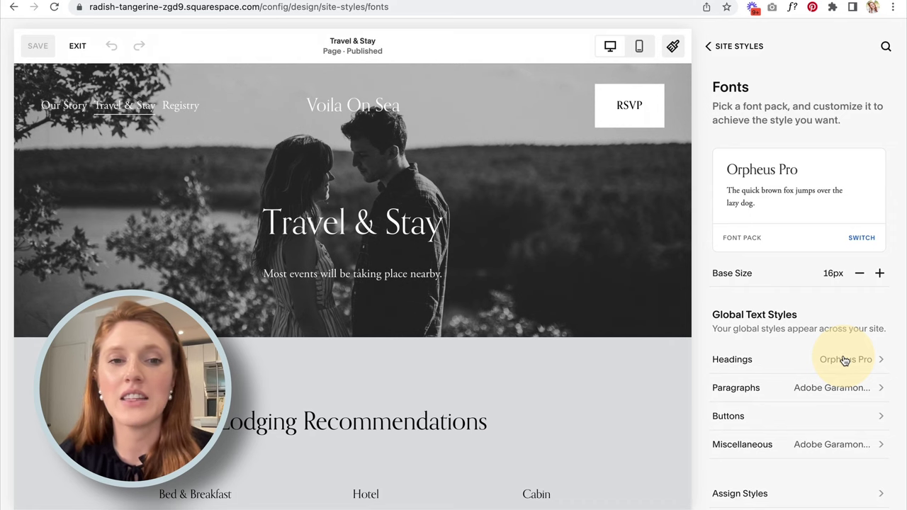
pyautogui.scroll(-2, 845, 361)
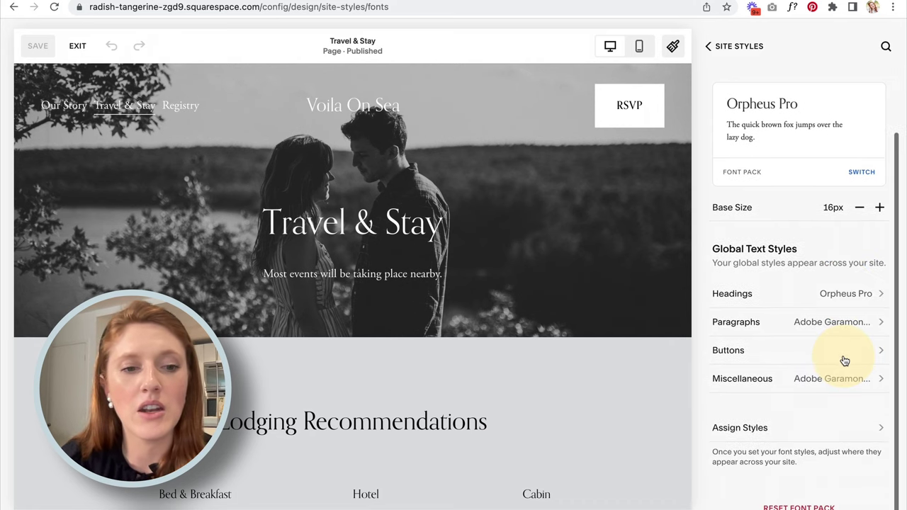
pyautogui.scroll(-5, 606, 401)
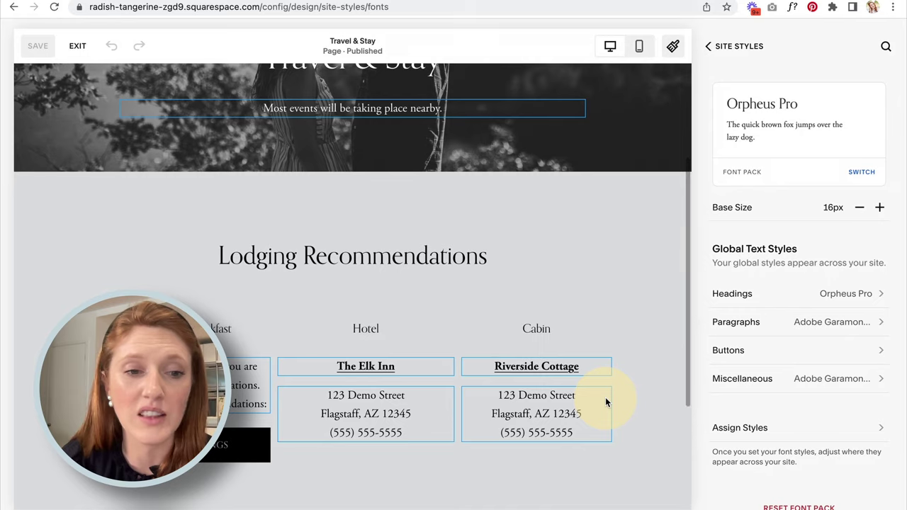
pyautogui.scroll(3, 605, 401)
pyautogui.scroll(3, 605, 397)
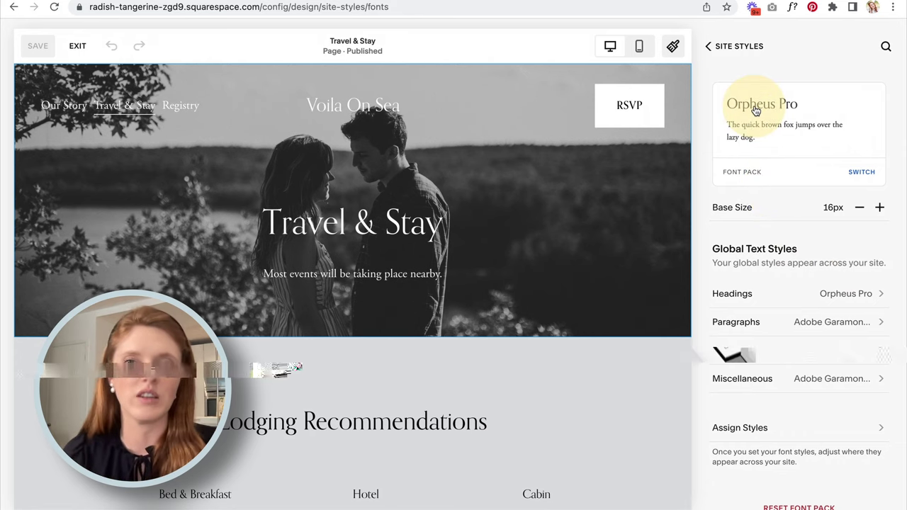
# Browse the serif font packs and apply the IvyMode pack to the site
pyautogui.click(859, 172)
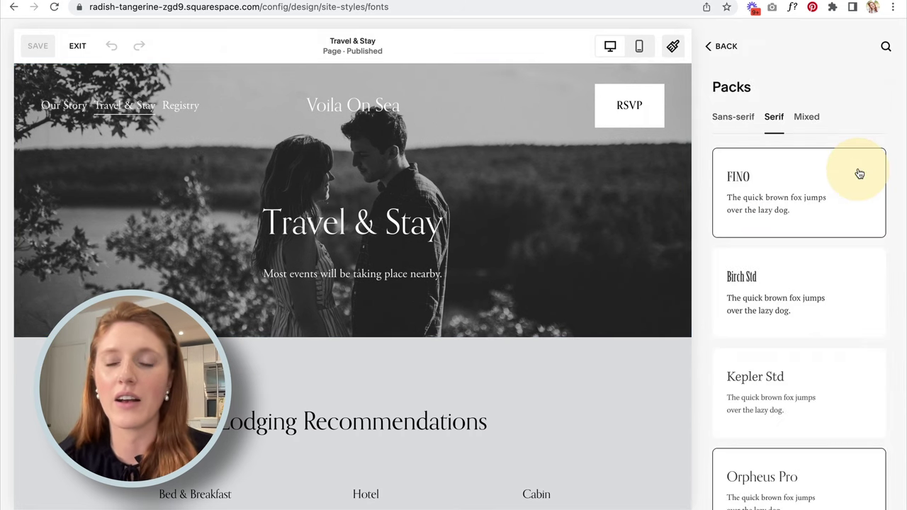
pyautogui.scroll(-5, 824, 206)
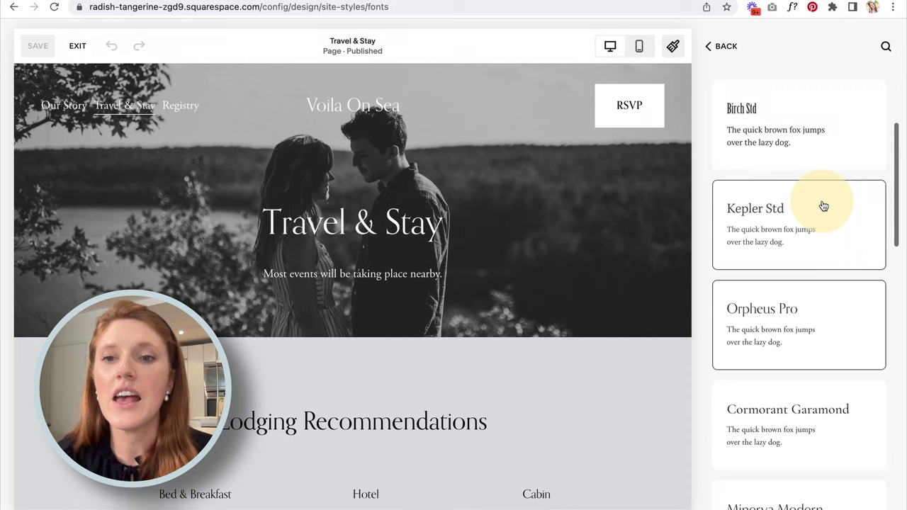
pyautogui.scroll(-8, 823, 206)
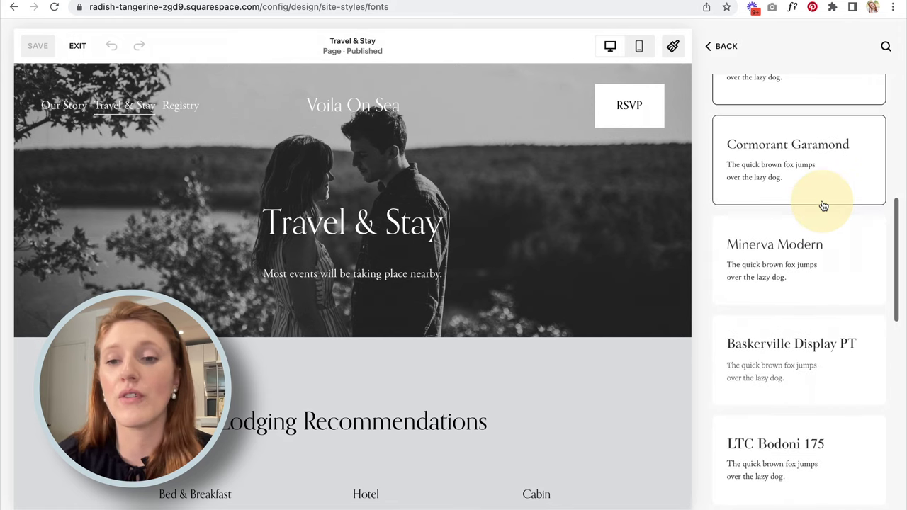
pyautogui.scroll(-6, 824, 206)
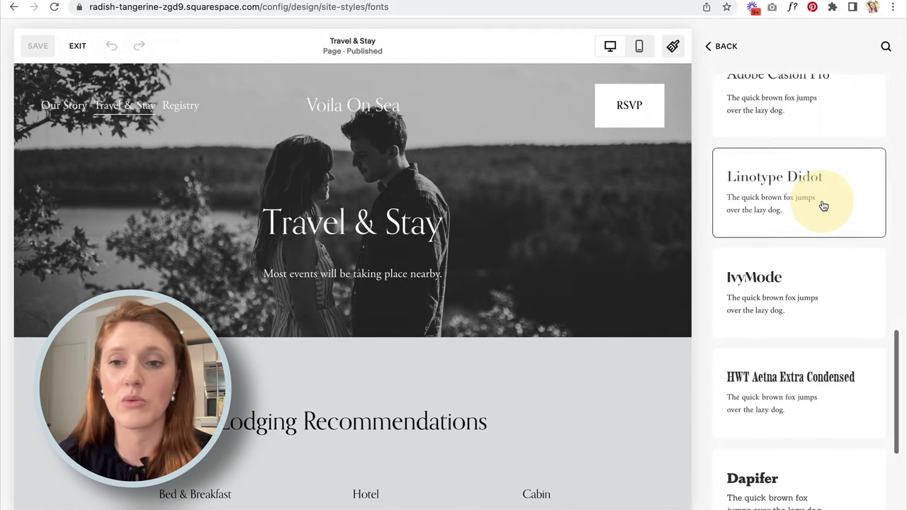
pyautogui.click(822, 136)
# Try the Freight Text Pro font pack and switch the site to the Georgia pack
pyautogui.scroll(-1, 825, 184)
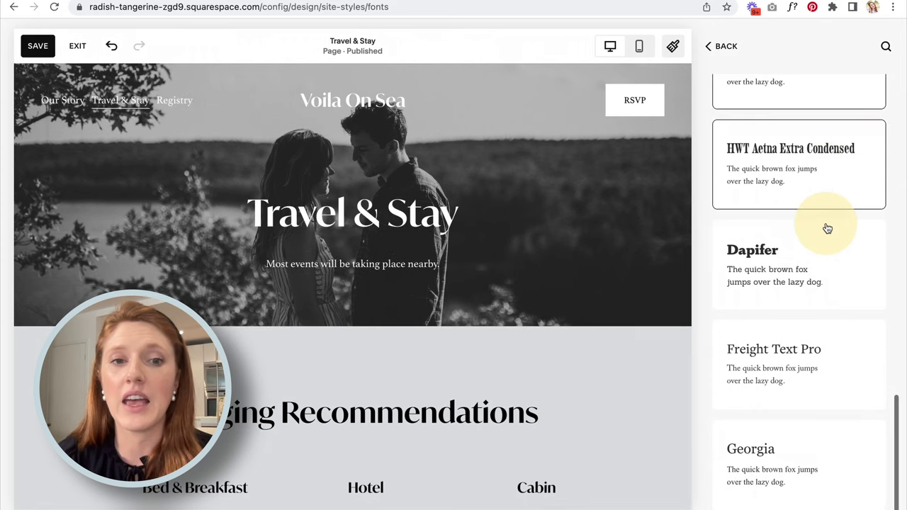
pyautogui.click(805, 369)
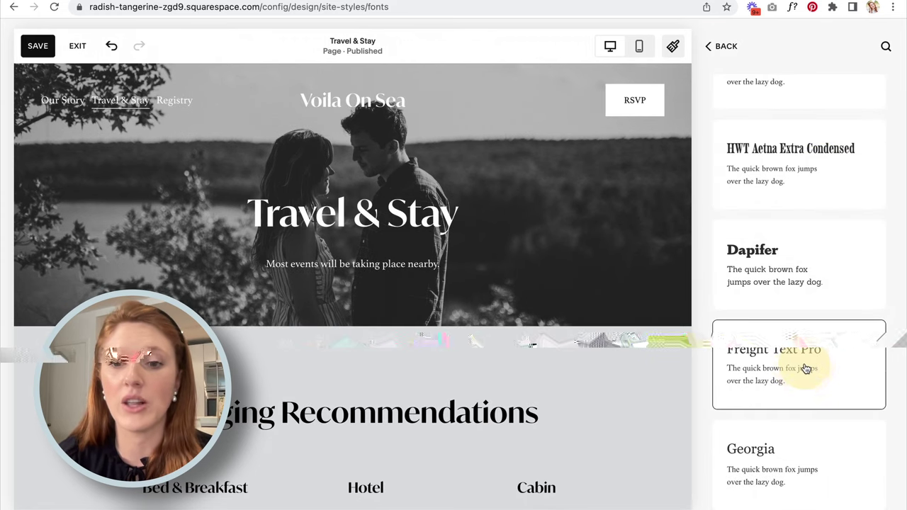
pyautogui.click(804, 457)
pyautogui.scroll(15, 812, 290)
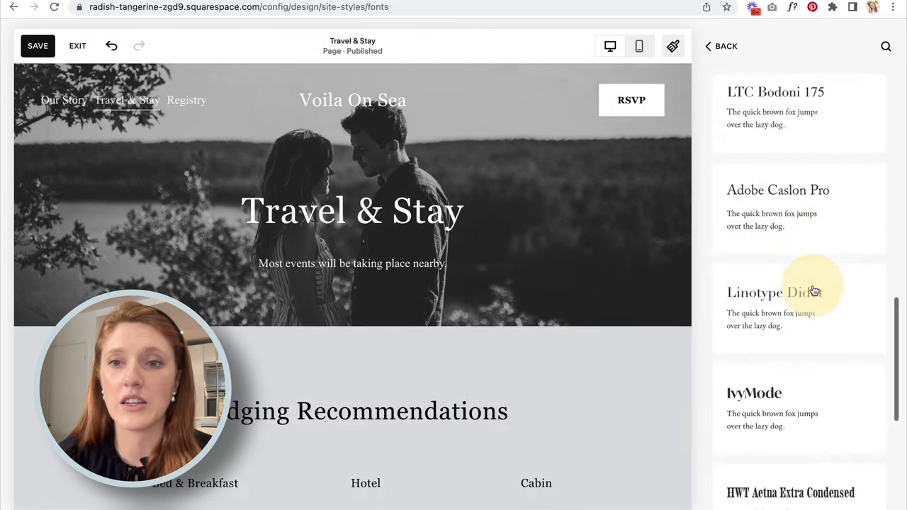
# Try the Adobe Caslon Pro font pack and switch the site to the Orpheus Pro pack
pyautogui.click(821, 195)
pyautogui.click(794, 438)
pyautogui.scroll(-4, 794, 442)
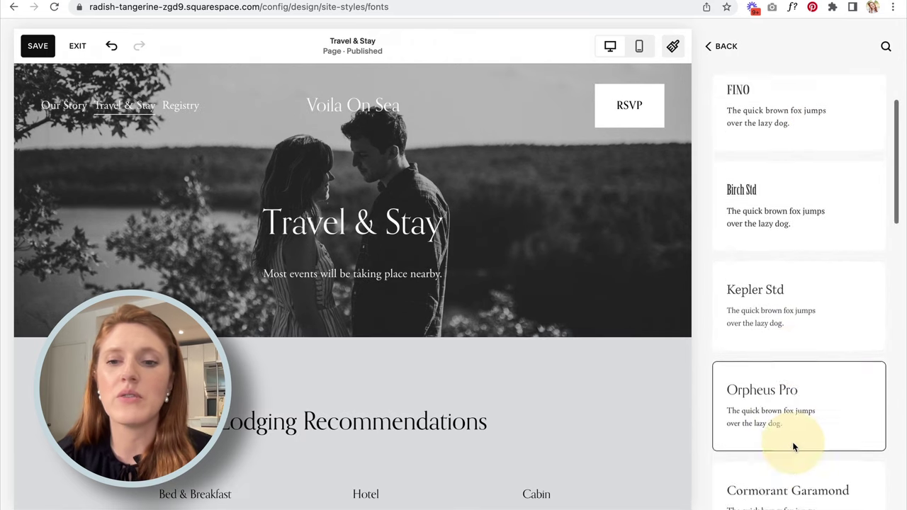
pyautogui.click(794, 441)
# Look through the remaining serif font packs and return to the main Fonts settings
pyautogui.scroll(-4, 794, 445)
pyautogui.click(794, 448)
pyautogui.scroll(-4, 794, 447)
pyautogui.scroll(-4, 794, 439)
pyautogui.click(794, 435)
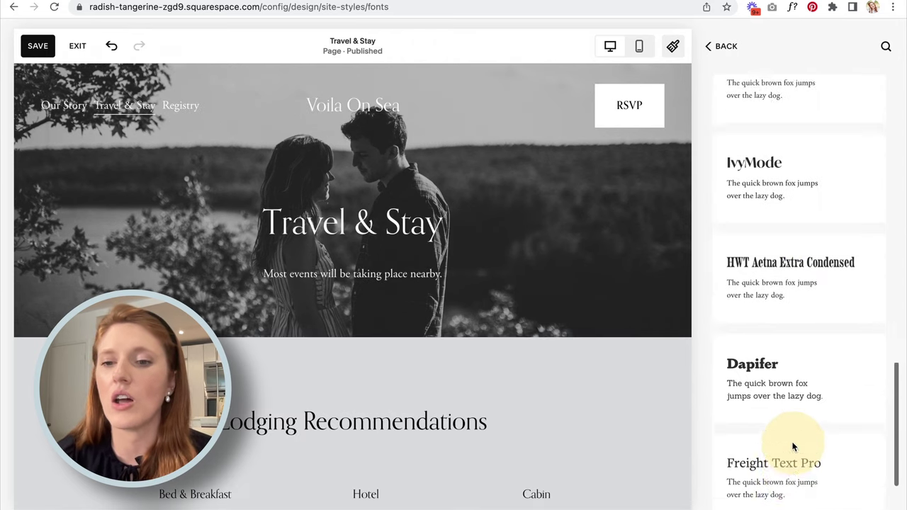
pyautogui.scroll(15, 794, 440)
pyautogui.click(794, 450)
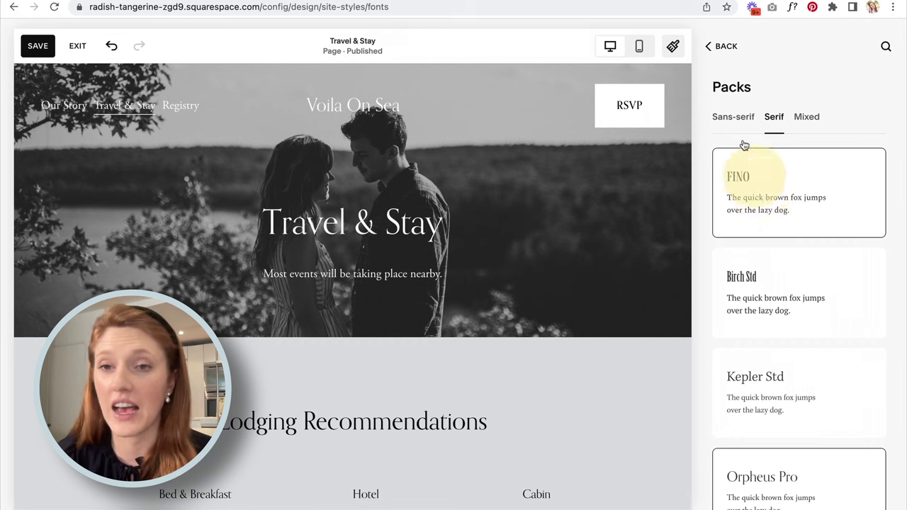
pyautogui.click(724, 47)
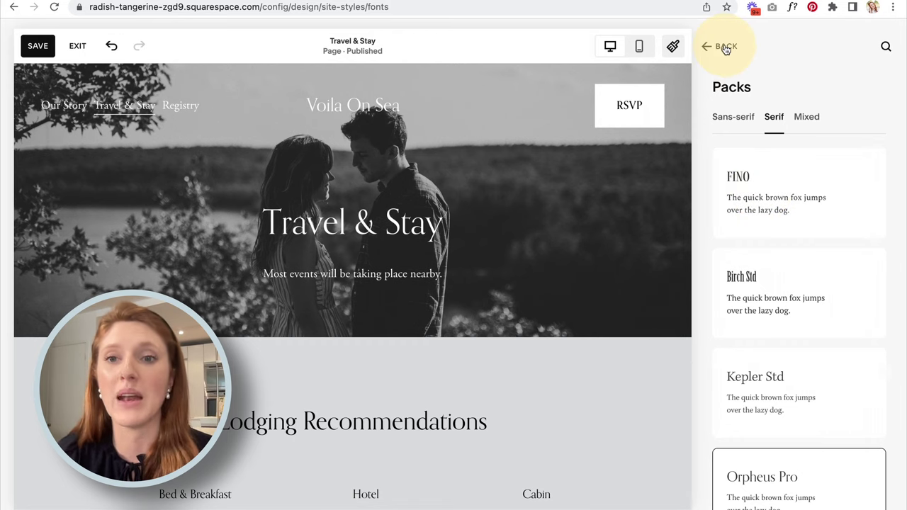
pyautogui.click(726, 48)
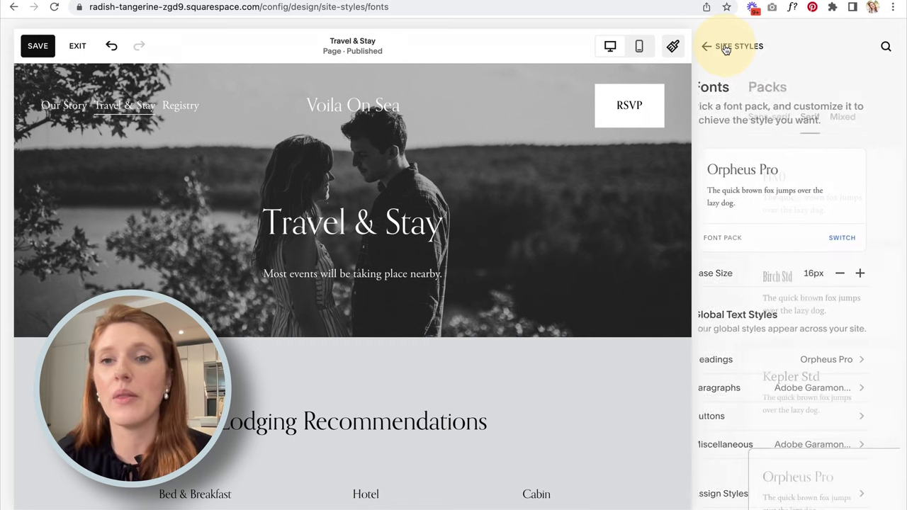
# Open the Headings text style and show the full list of fonts for its family
pyautogui.scroll(-2, 779, 236)
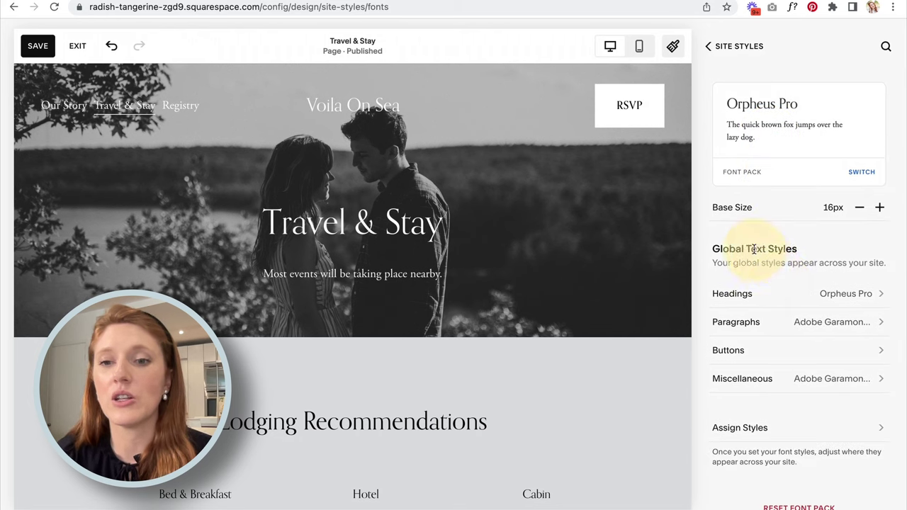
pyautogui.click(785, 294)
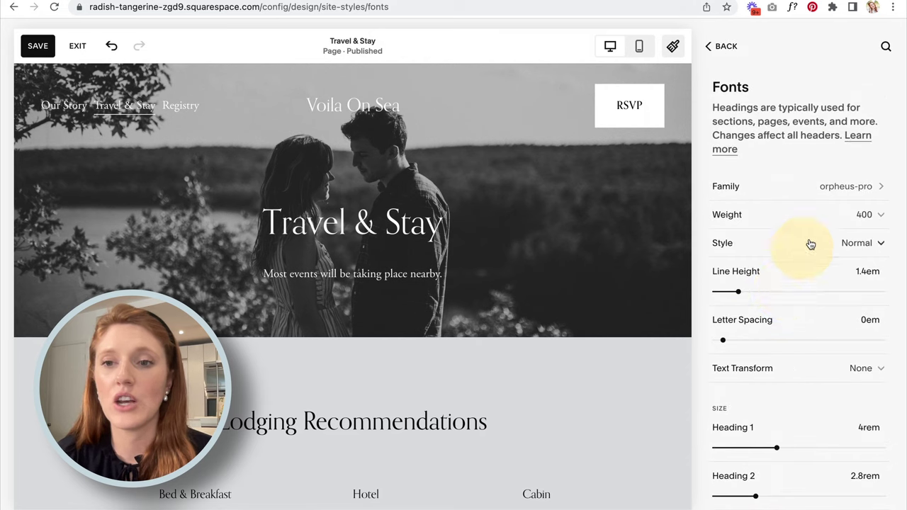
pyautogui.click(849, 188)
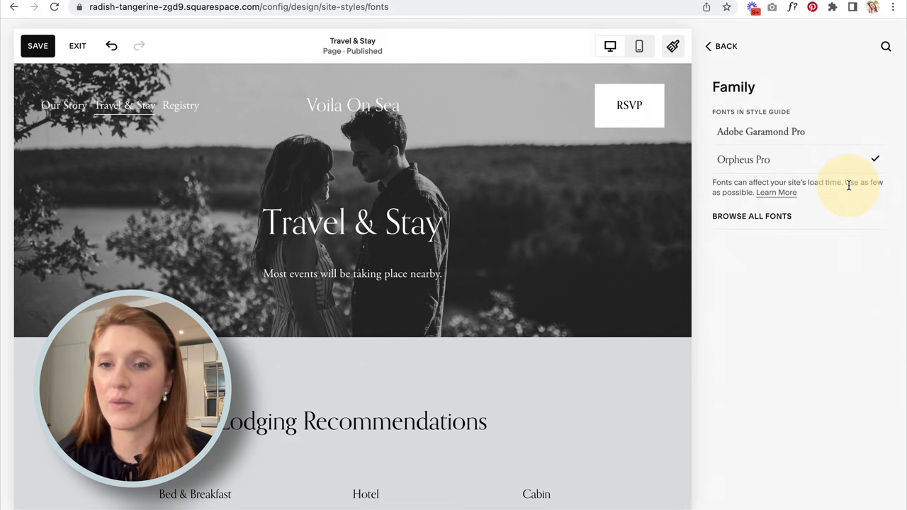
pyautogui.click(729, 219)
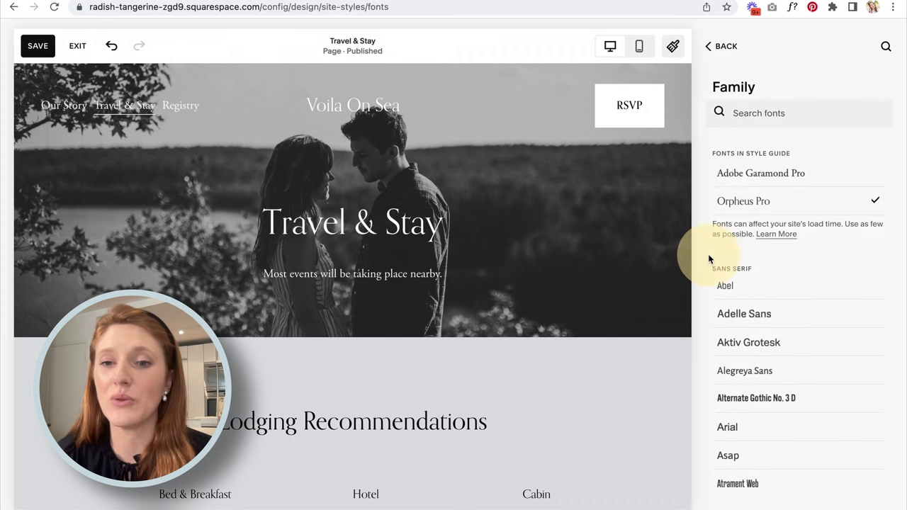
# Browse the available font families and set the headings font to Ambroise Std Francois
pyautogui.scroll(-20, 709, 262)
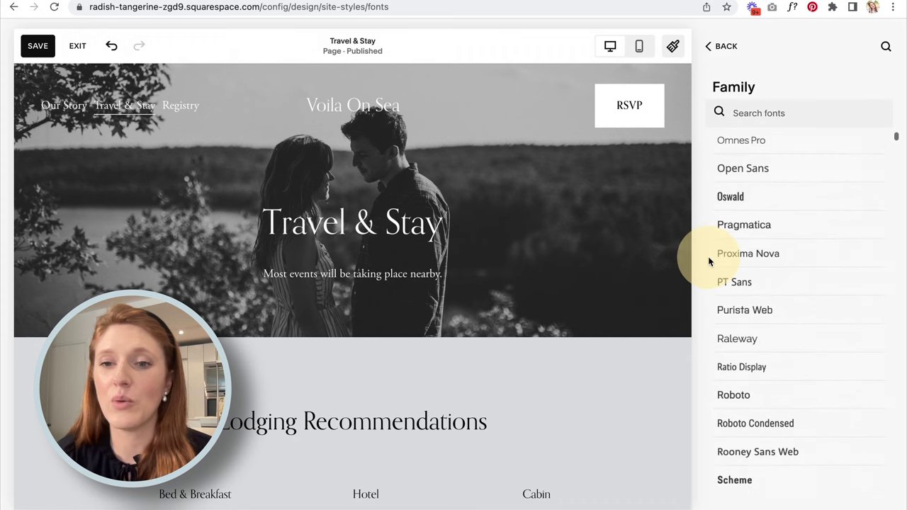
pyautogui.scroll(-20, 709, 262)
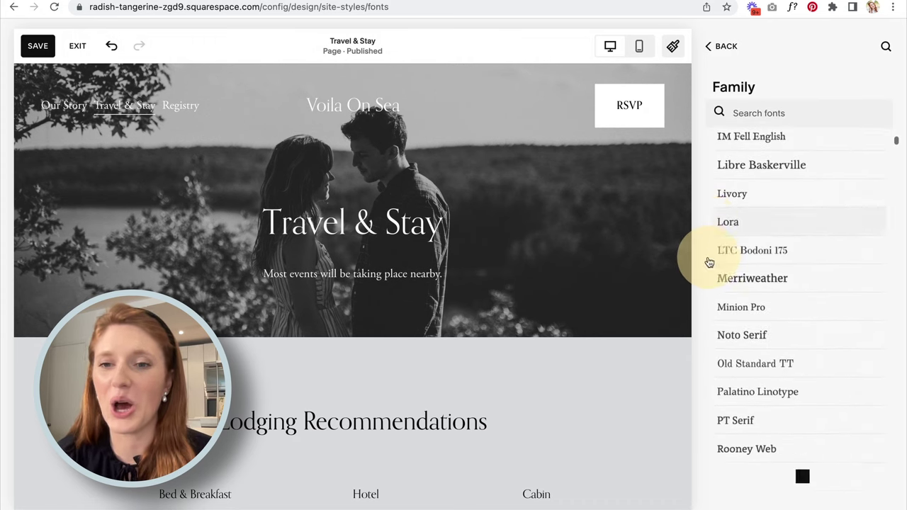
pyautogui.scroll(-20, 709, 262)
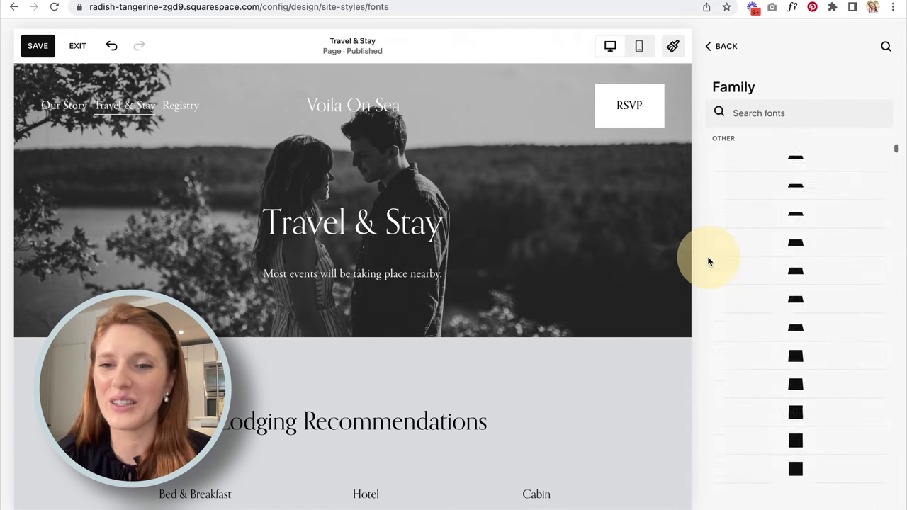
pyautogui.scroll(-20, 708, 262)
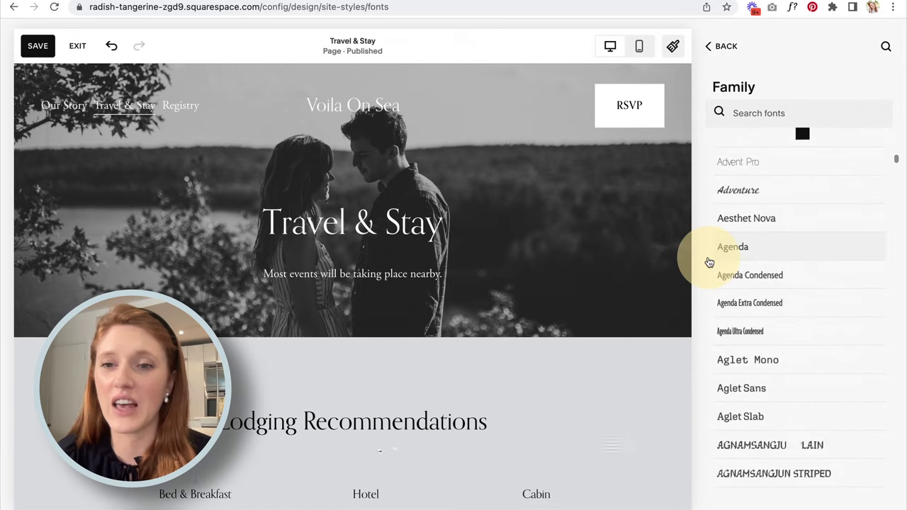
pyautogui.scroll(-20, 709, 261)
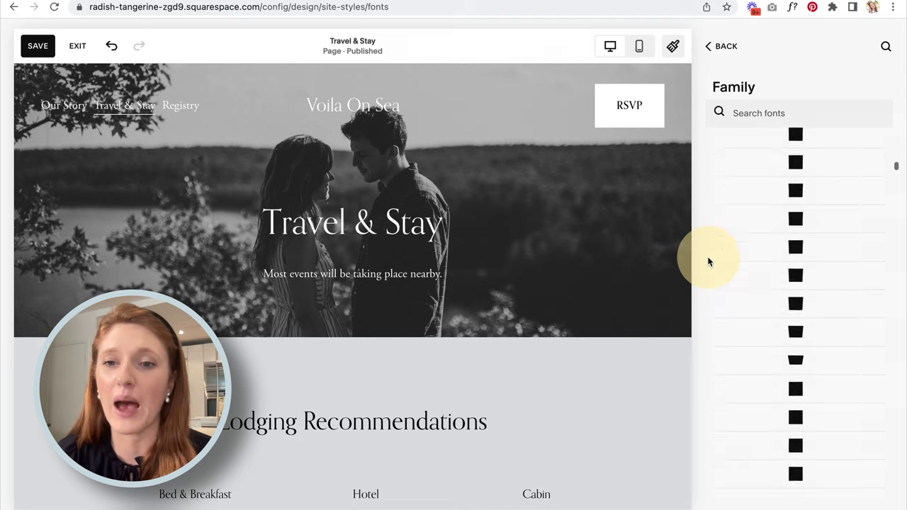
pyautogui.scroll(-20, 709, 261)
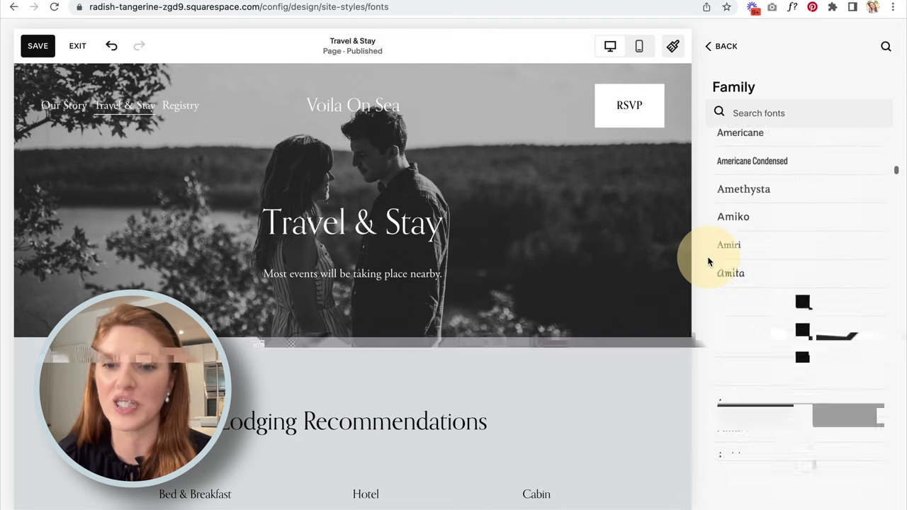
pyautogui.scroll(-20, 709, 262)
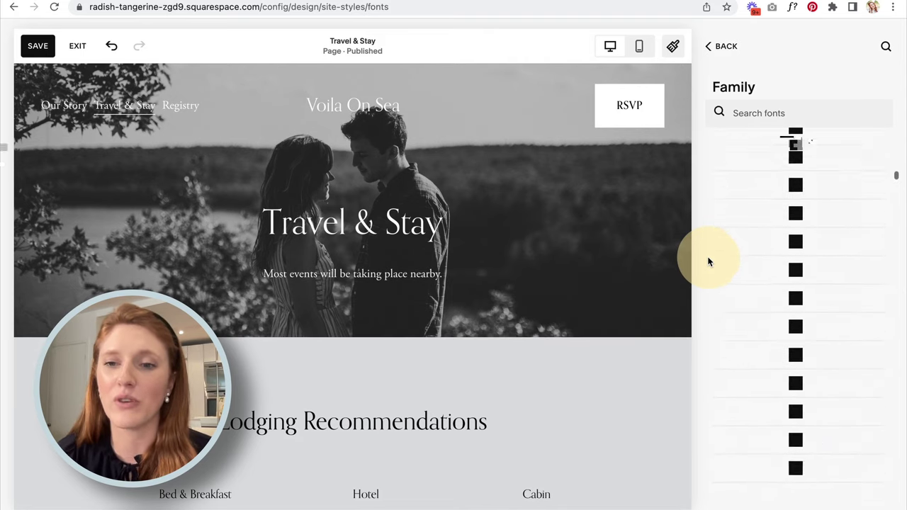
pyautogui.scroll(3, 708, 261)
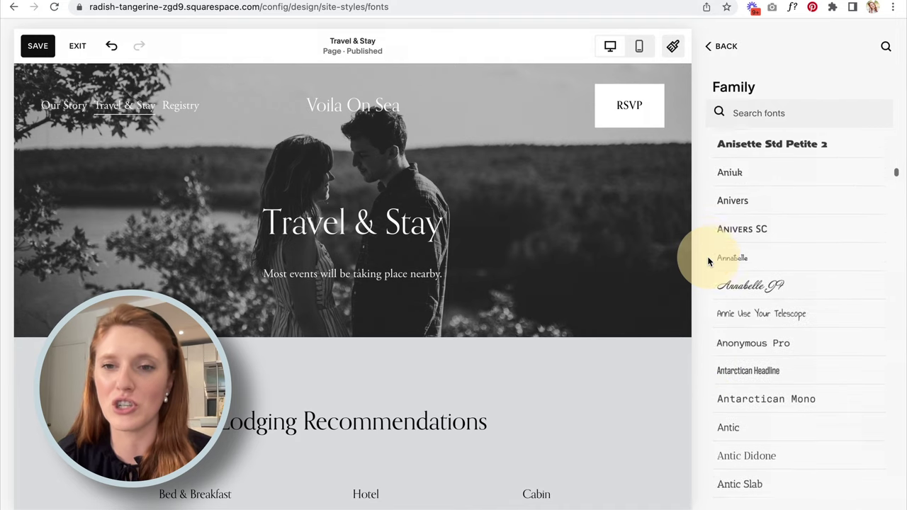
pyautogui.scroll(10, 761, 239)
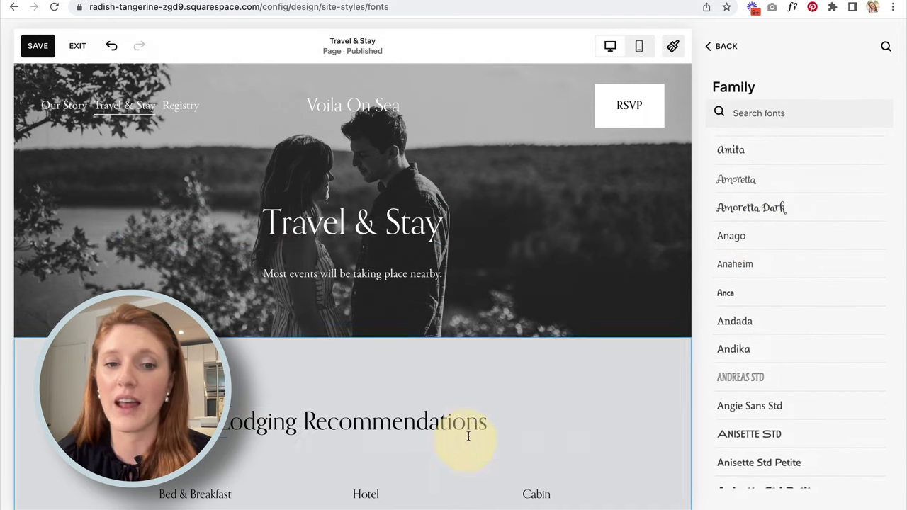
pyautogui.scroll(6, 776, 245)
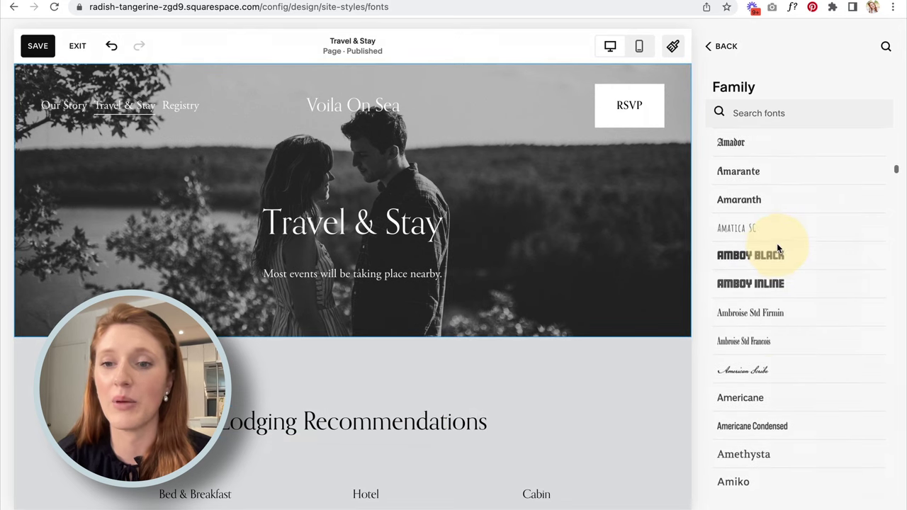
pyautogui.click(759, 343)
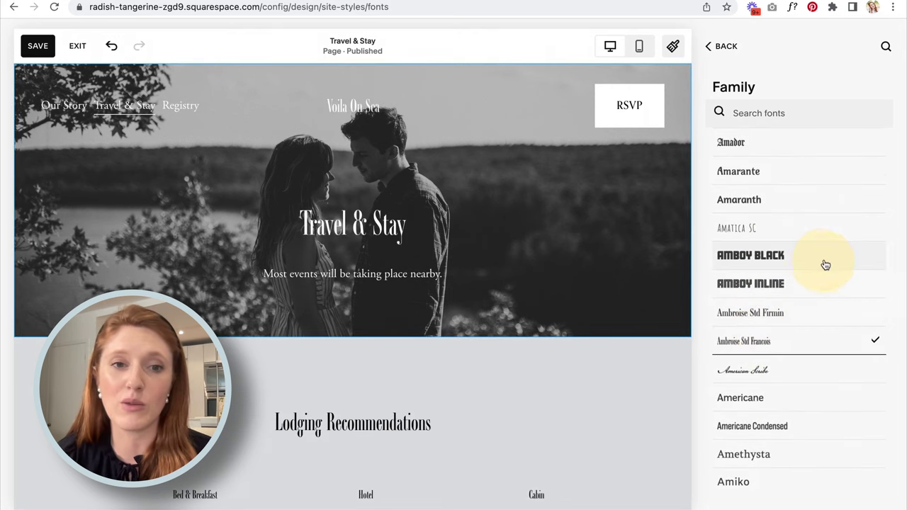
# Look over the font search and the font categories, and return to the Headings font settings
pyautogui.scroll(15, 824, 259)
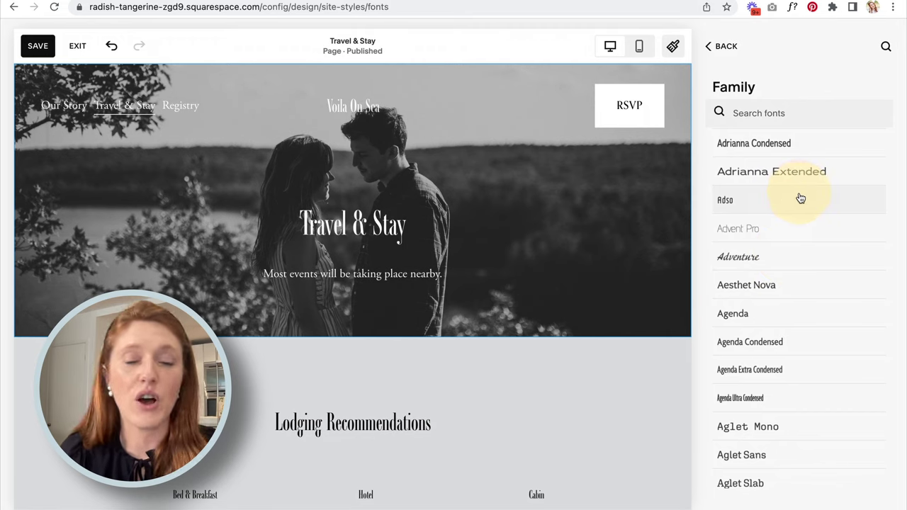
pyautogui.click(772, 113)
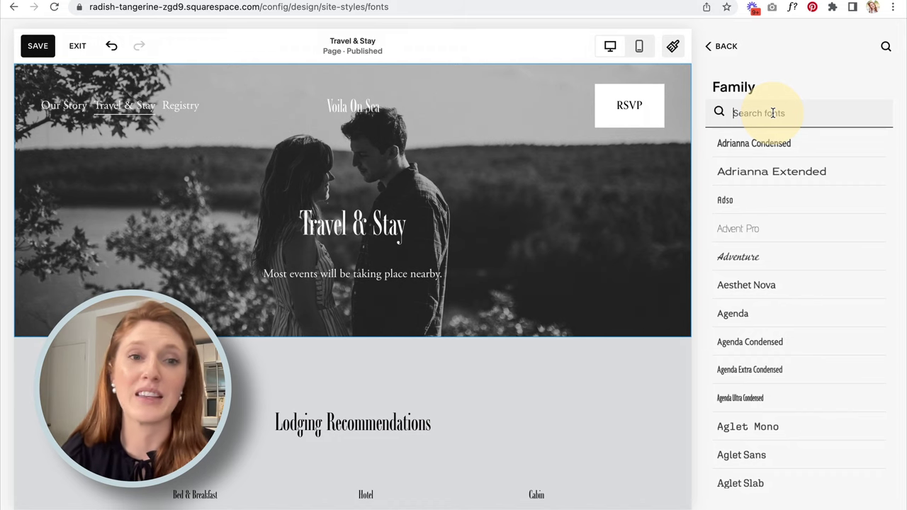
pyautogui.scroll(-10, 782, 224)
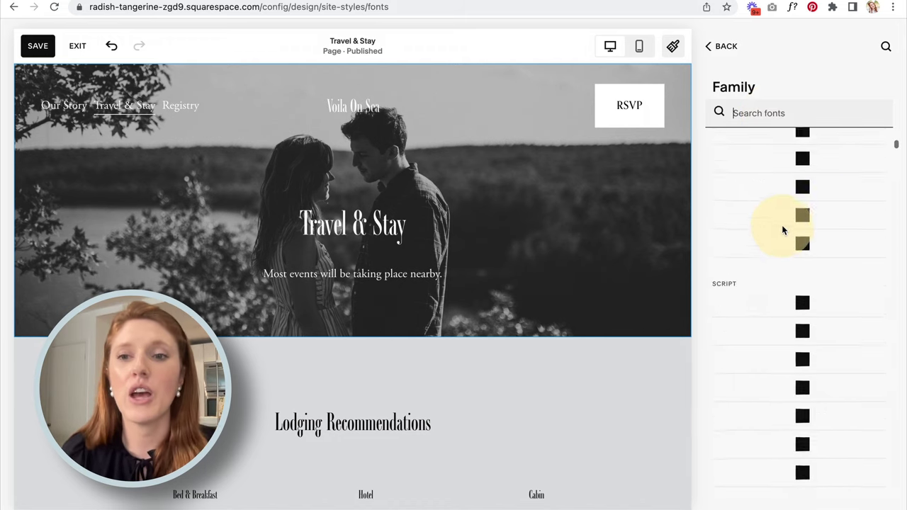
pyautogui.scroll(10, 782, 225)
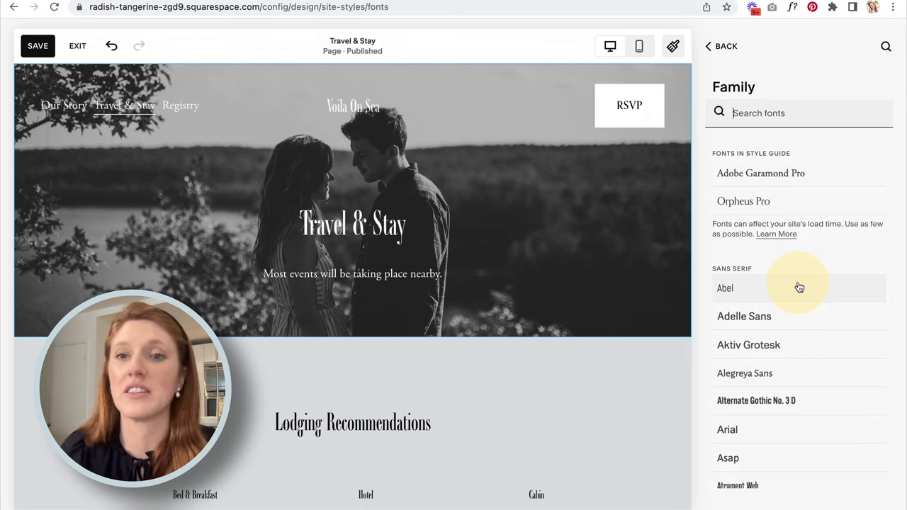
pyautogui.click(726, 47)
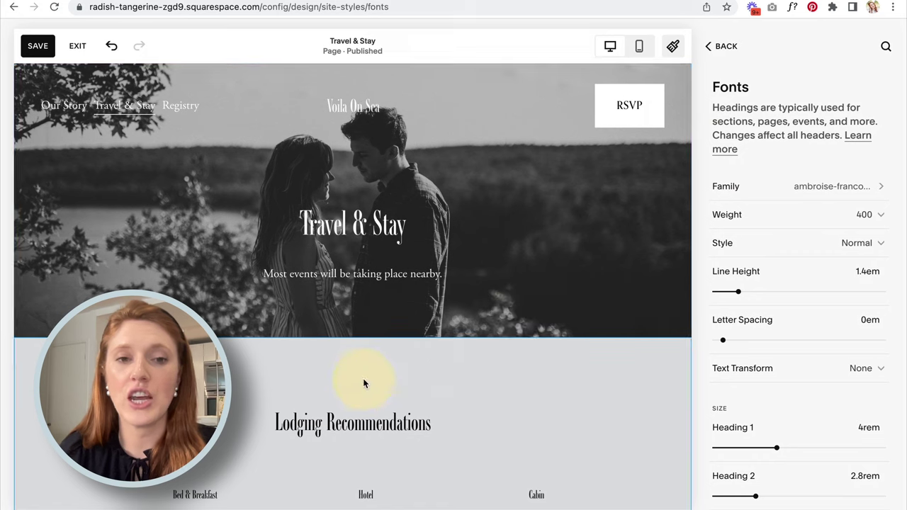
# Compare heading weights 600, 700 and 400 on the Lodging Recommendations section and set the weight to 300
pyautogui.scroll(-5, 52, 298)
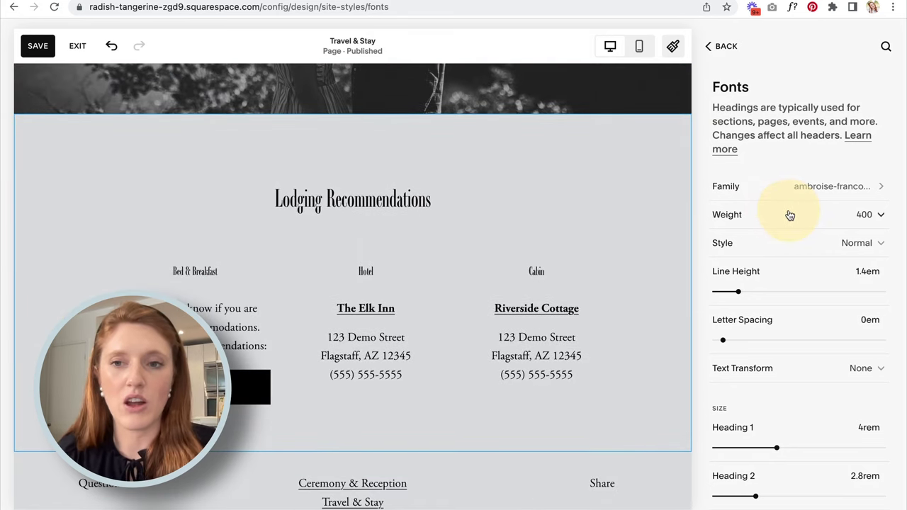
pyautogui.click(884, 217)
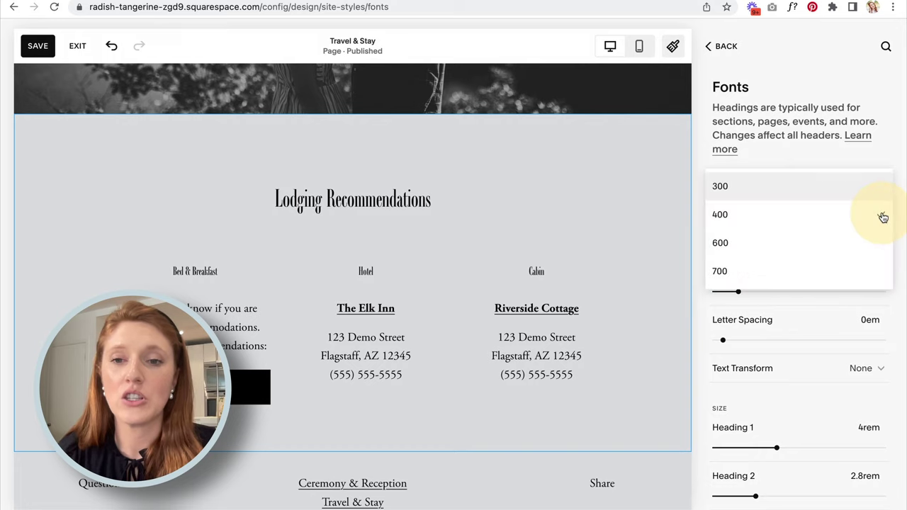
pyautogui.click(732, 248)
pyautogui.click(883, 217)
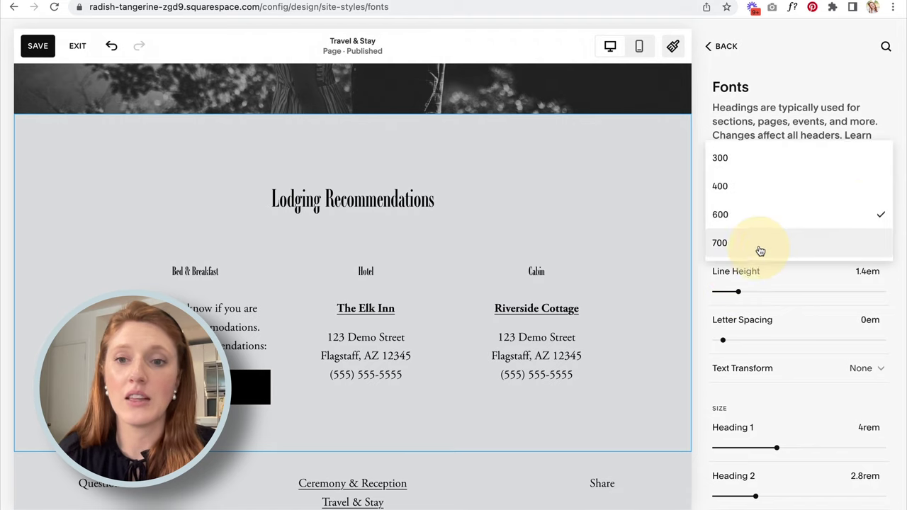
pyautogui.click(760, 250)
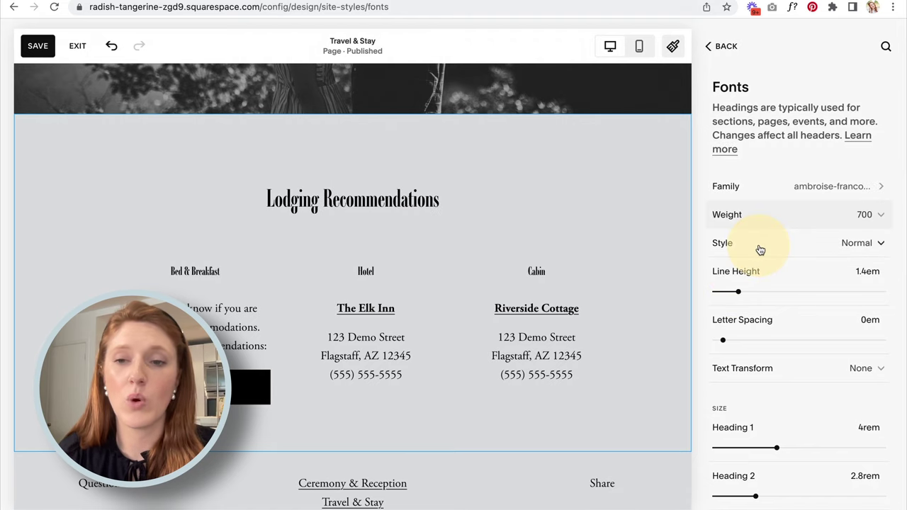
pyautogui.click(854, 216)
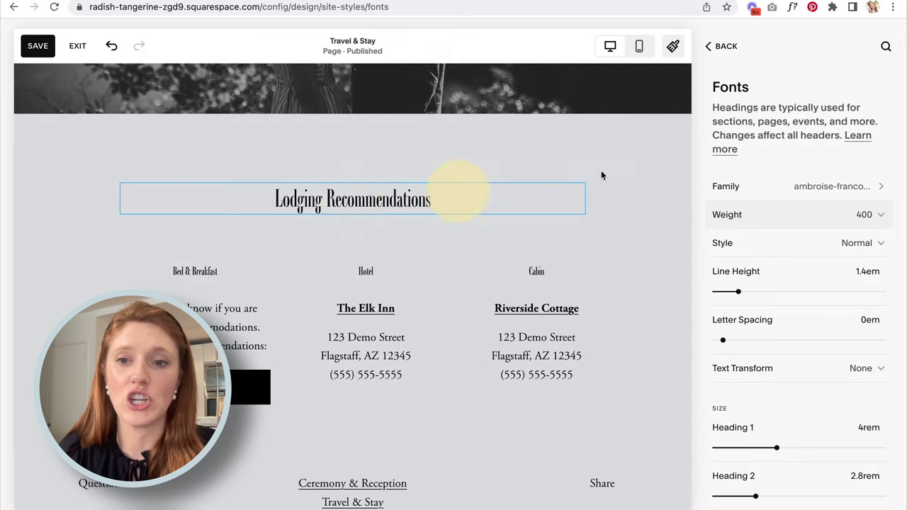
pyautogui.click(774, 216)
pyautogui.click(742, 189)
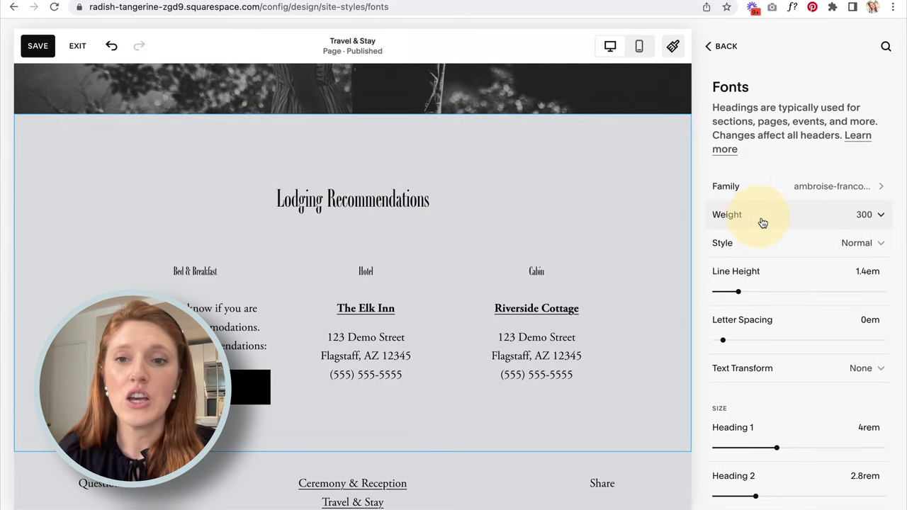
# Check the available heading font styles and keep Normal selected
pyautogui.click(826, 245)
pyautogui.click(827, 245)
pyautogui.click(865, 245)
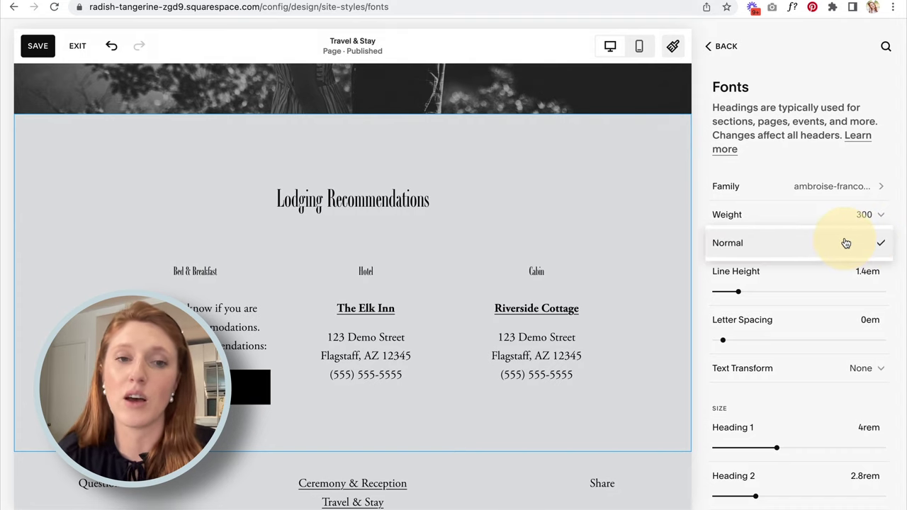
pyautogui.click(846, 243)
# Look over the headings' line height and letter spacing settings and keep letter spacing at 0em
pyautogui.scroll(-2, 794, 243)
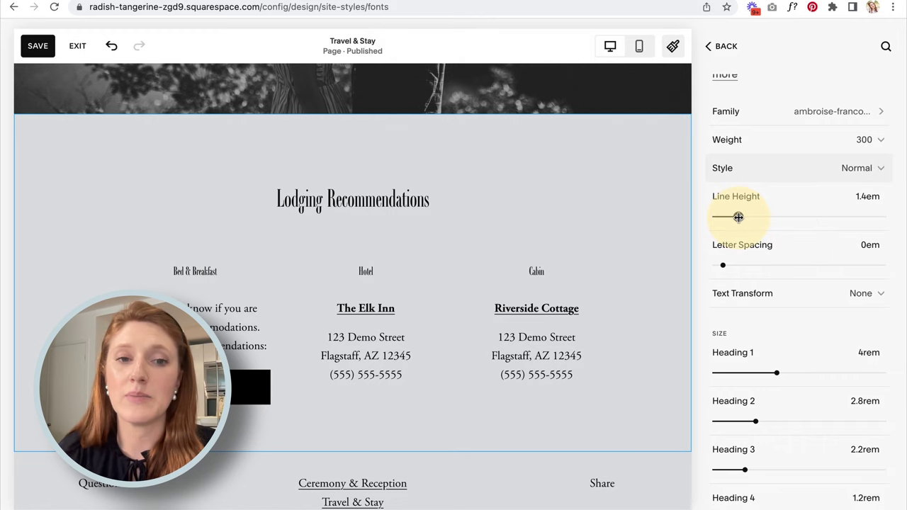
pyautogui.scroll(-2, 637, 298)
pyautogui.scroll(2, 638, 298)
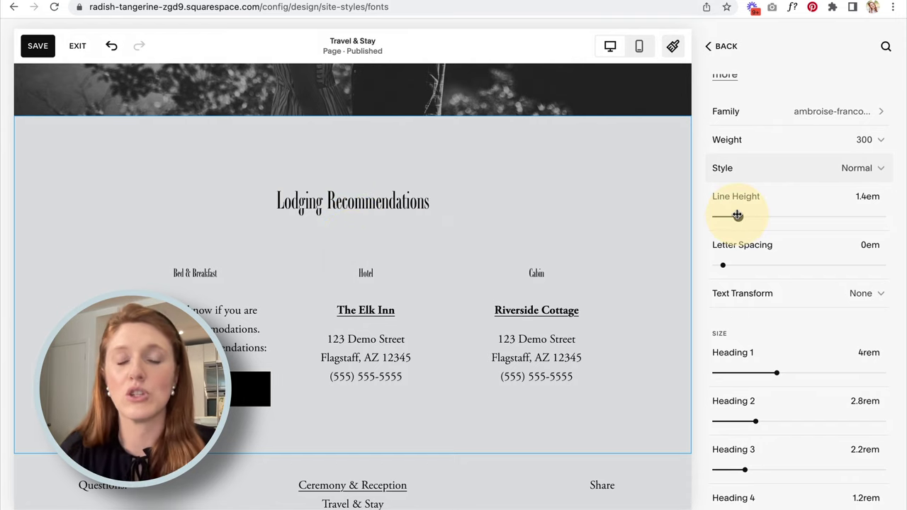
pyautogui.scroll(-1, 804, 215)
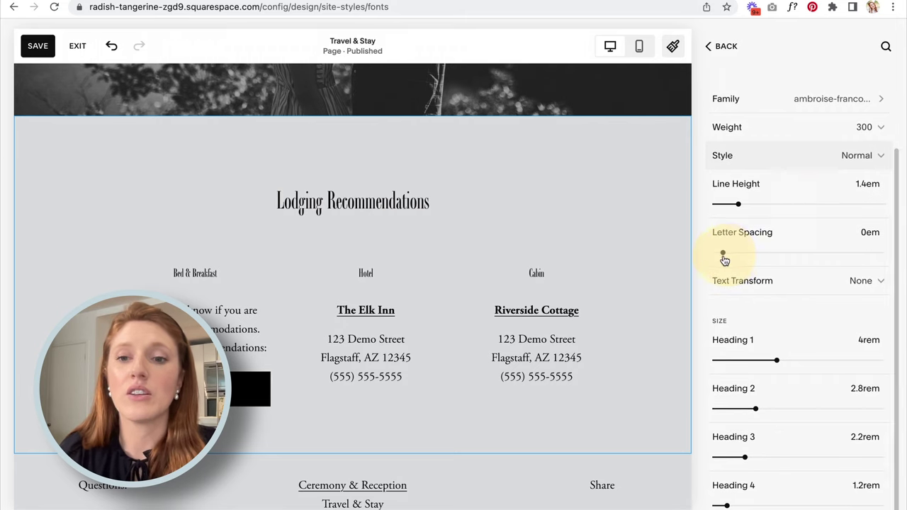
pyautogui.moveTo(724, 253)
pyautogui.mouseDown()
pyautogui.moveTo(753, 251)
pyautogui.moveTo(723, 253)
pyautogui.mouseUp()
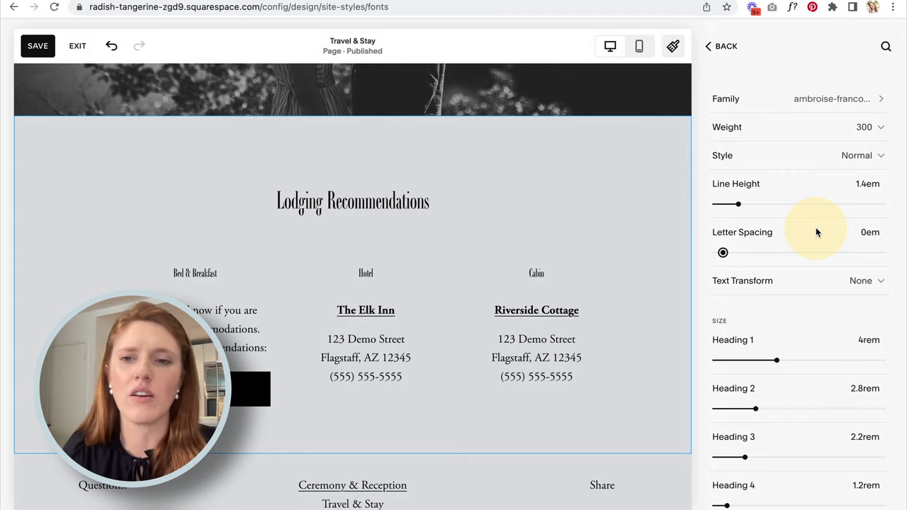
# Check the text transform options for the headings and keep None selected
pyautogui.scroll(-1, 816, 232)
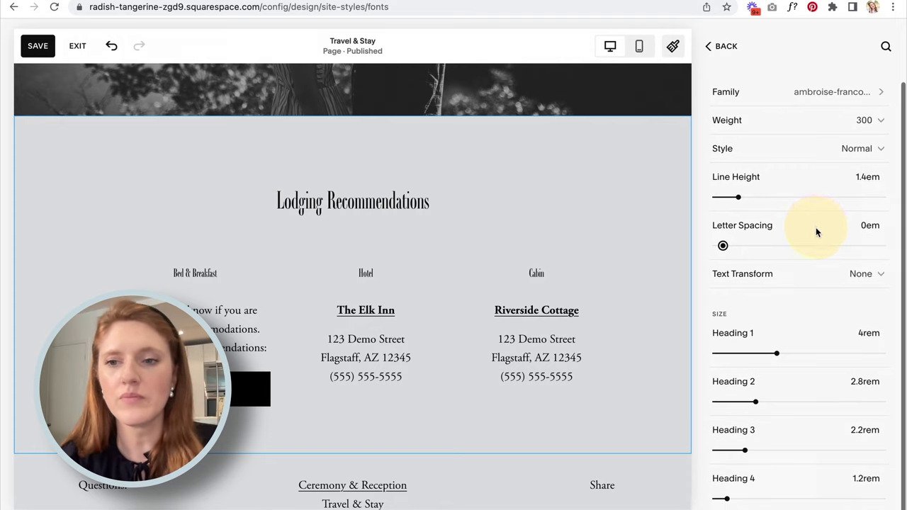
pyautogui.click(858, 276)
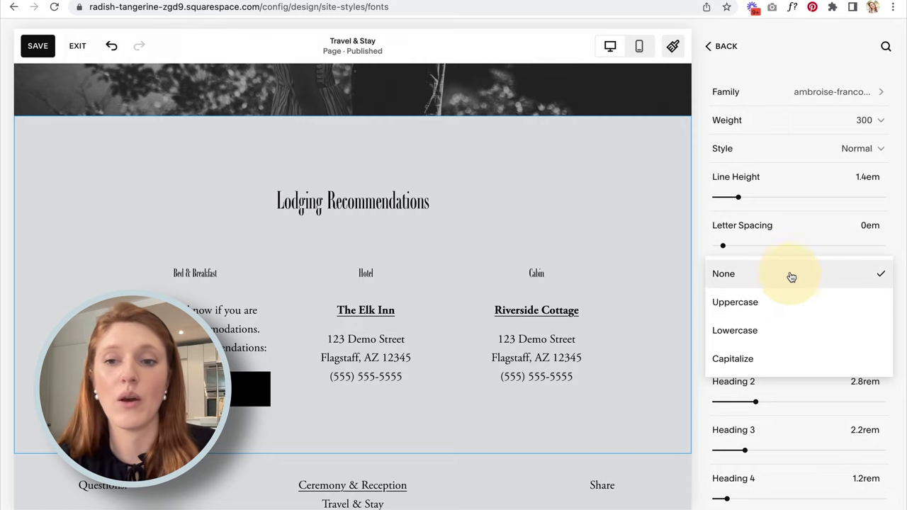
pyautogui.click(700, 273)
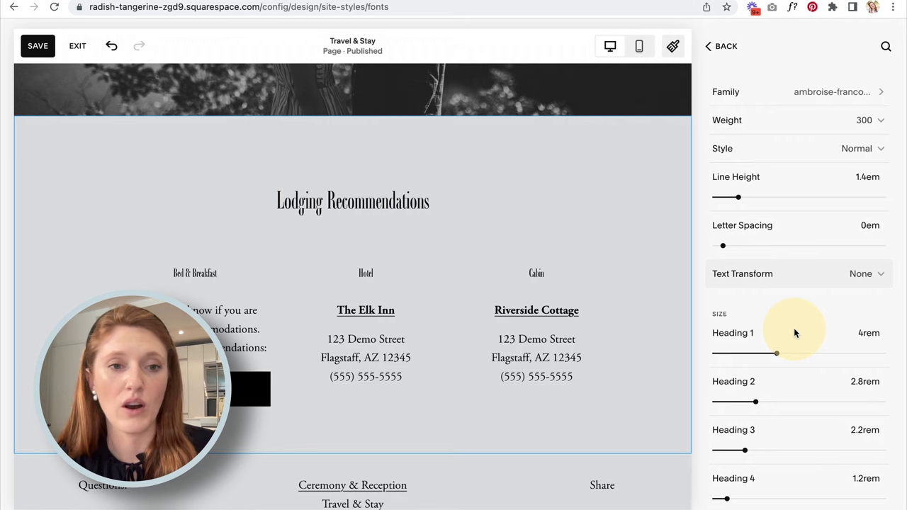
# Set the Heading 1 size to 10rem, Heading 2 to 3.1rem and Heading 3 to 2rem, and return to the main font settings
pyautogui.moveTo(756, 401)
pyautogui.mouseDown()
pyautogui.moveTo(787, 402)
pyautogui.moveTo(746, 402)
pyautogui.moveTo(798, 402)
pyautogui.moveTo(742, 402)
pyautogui.moveTo(772, 402)
pyautogui.moveTo(762, 401)
pyautogui.mouseUp()
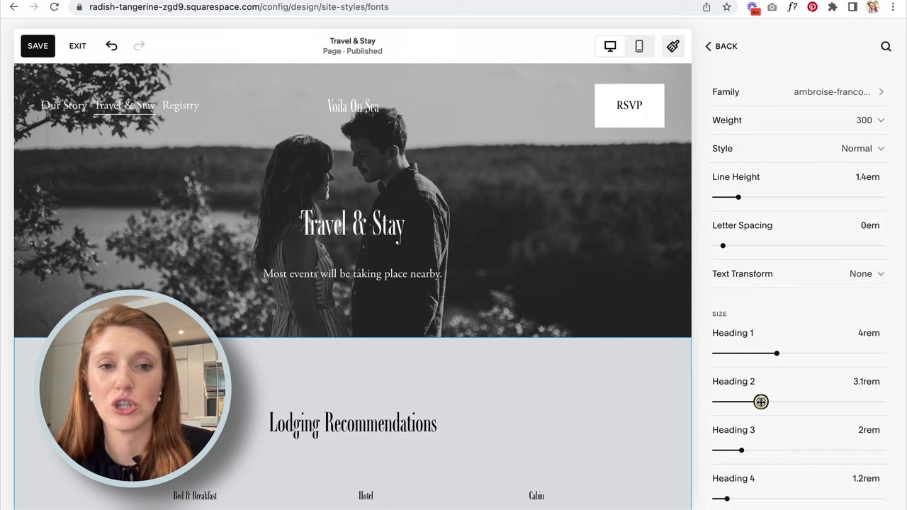
pyautogui.moveTo(777, 353); pyautogui.dragTo(897, 355)
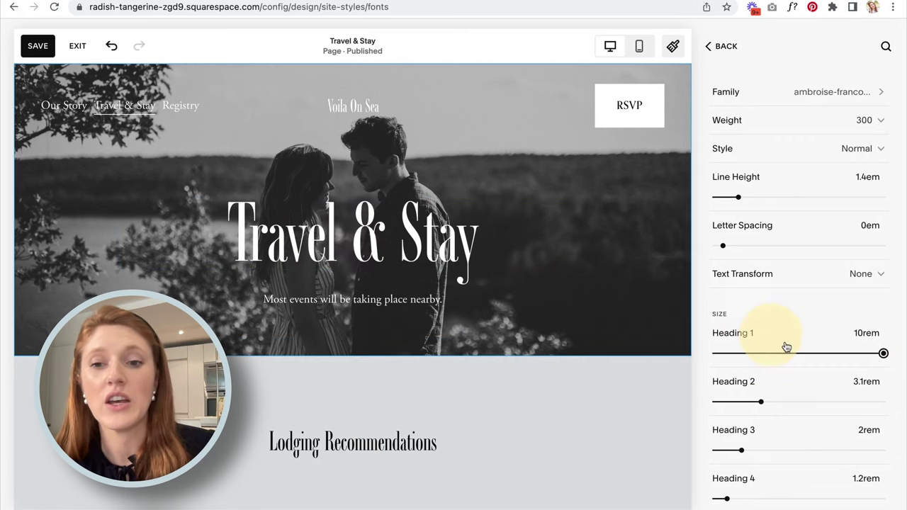
pyautogui.scroll(2, 801, 347)
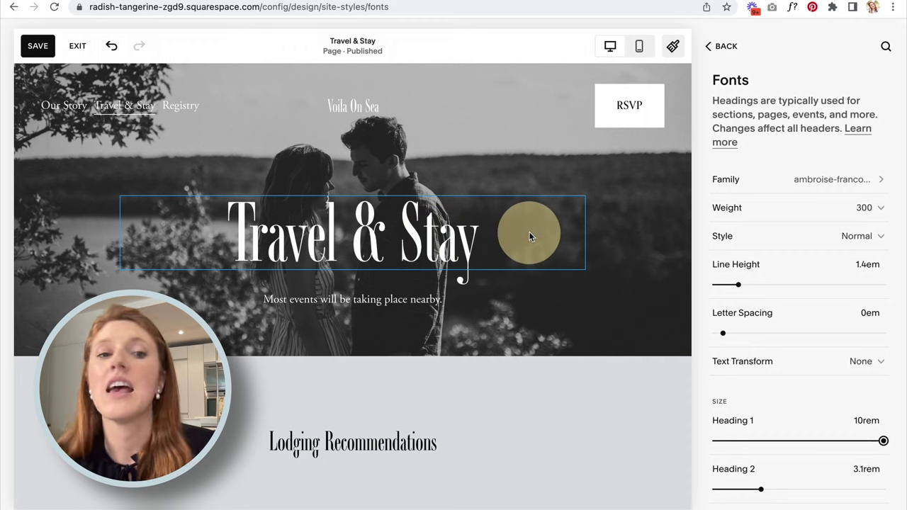
pyautogui.click(721, 49)
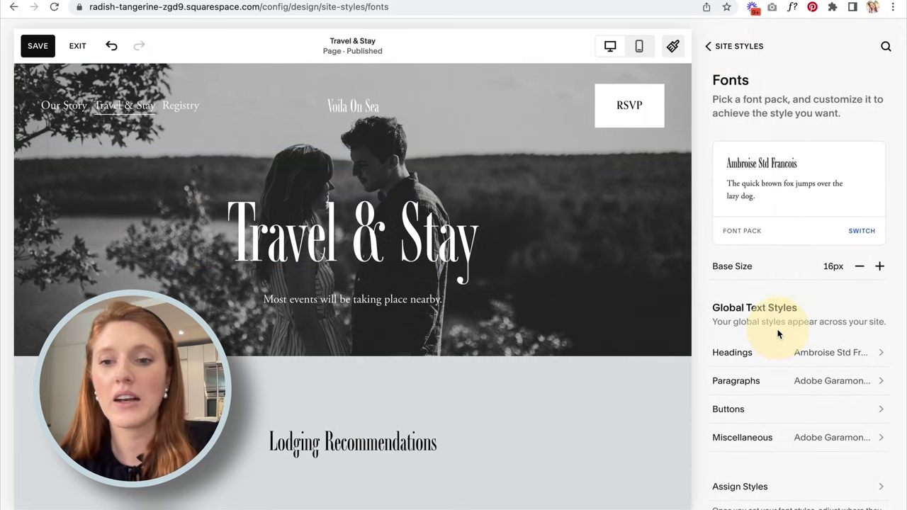
# Look over the global text styles and the Travel & Stay page, and examine the font settings for the primary, secondary and tertiary buttons
pyautogui.scroll(-1, 779, 333)
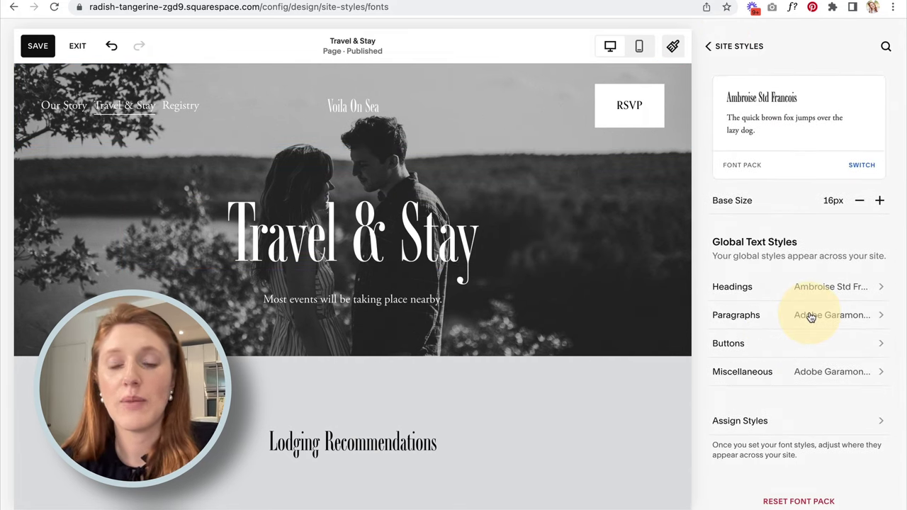
pyautogui.scroll(-4, 489, 403)
pyautogui.scroll(3, 489, 402)
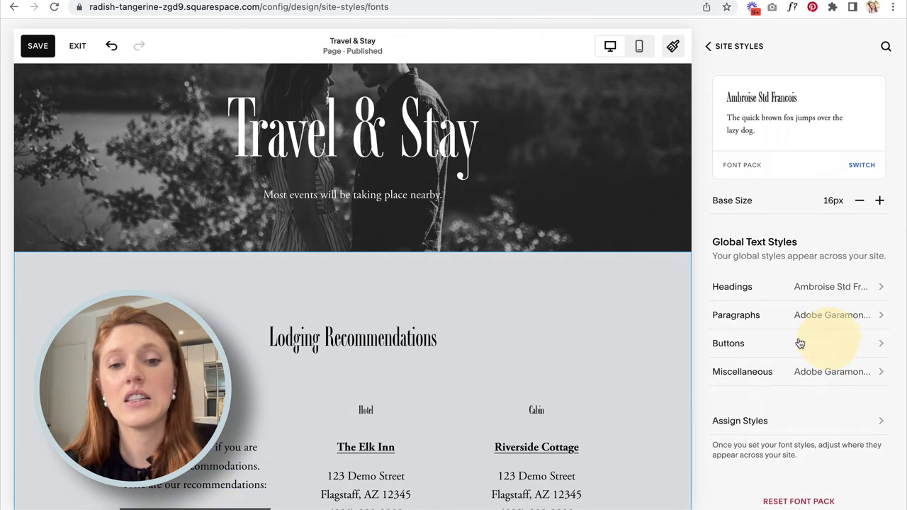
pyautogui.scroll(-5, 571, 350)
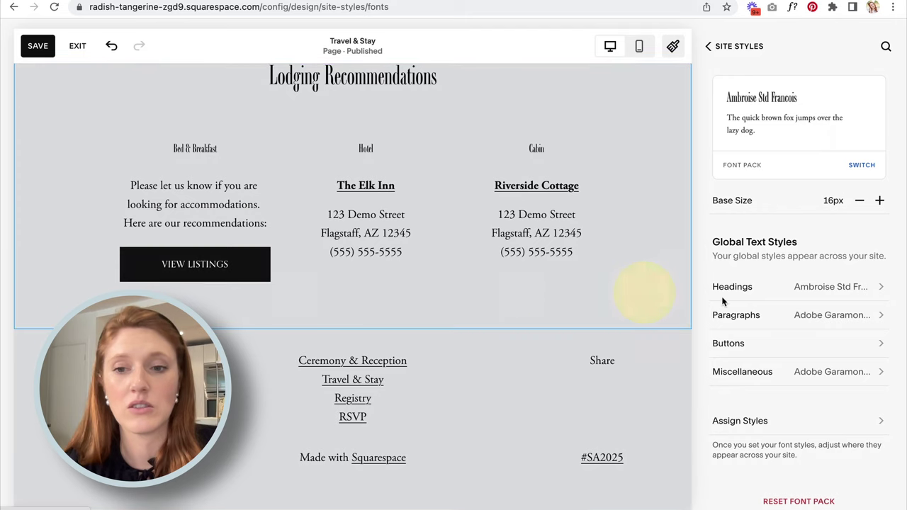
pyautogui.click(763, 343)
pyautogui.click(817, 185)
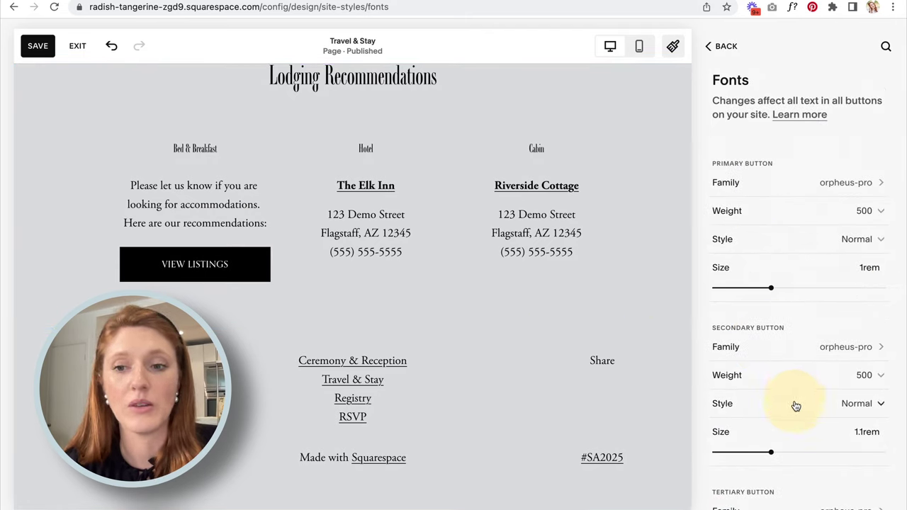
pyautogui.scroll(-3, 796, 405)
pyautogui.scroll(3, 796, 405)
pyautogui.scroll(-3, 827, 184)
pyautogui.scroll(3, 826, 186)
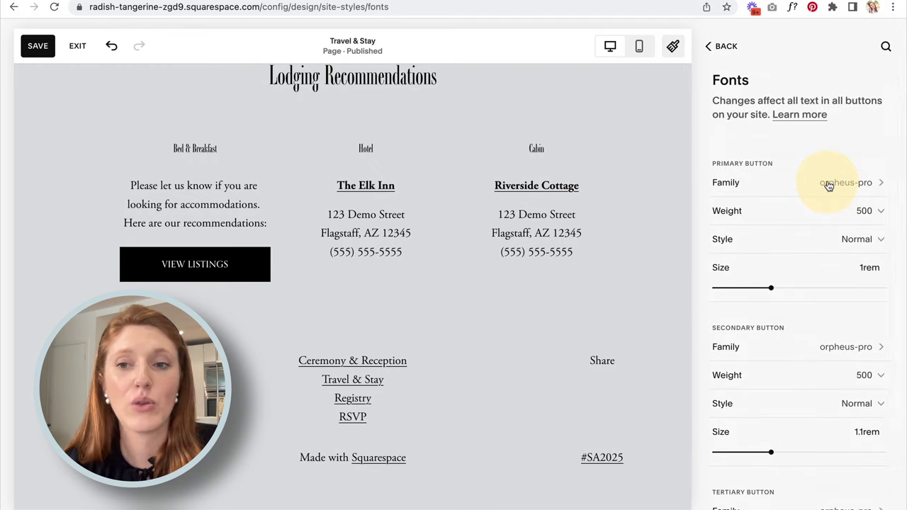
# Try Ambroise Std Francois as the primary button font and switch back to Orpheus Pro
pyautogui.click(829, 185)
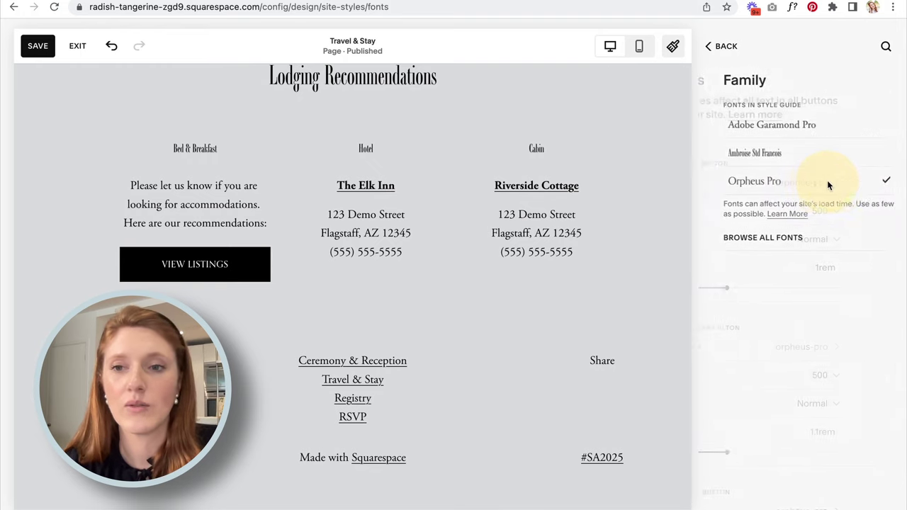
pyautogui.click(752, 155)
pyautogui.click(747, 179)
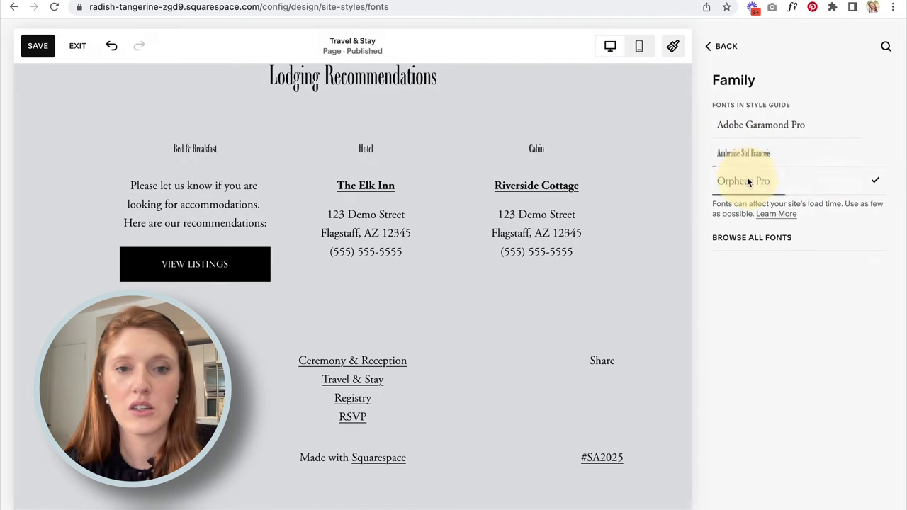
pyautogui.click(724, 48)
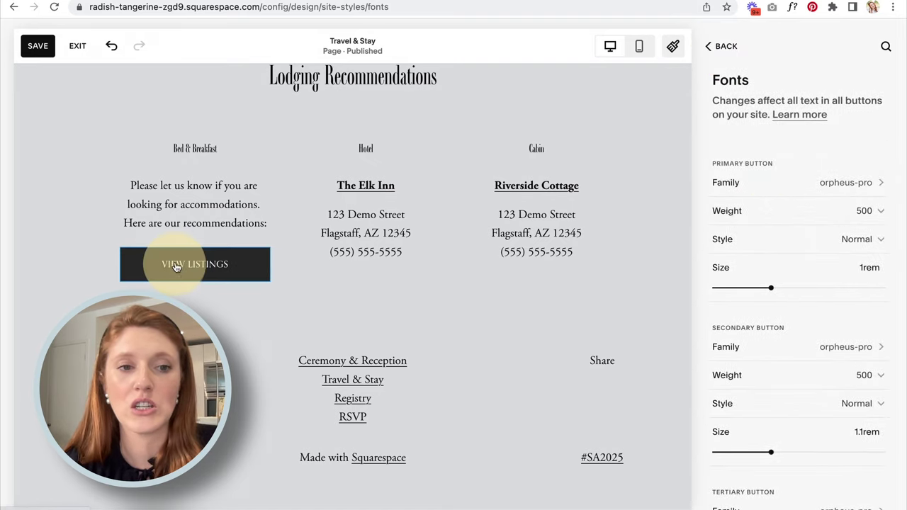
# Try Adobe Garamond Pro and Ambroise Std Francois as the secondary button font and switch back to Orpheus Pro
pyautogui.scroll(-1, 821, 263)
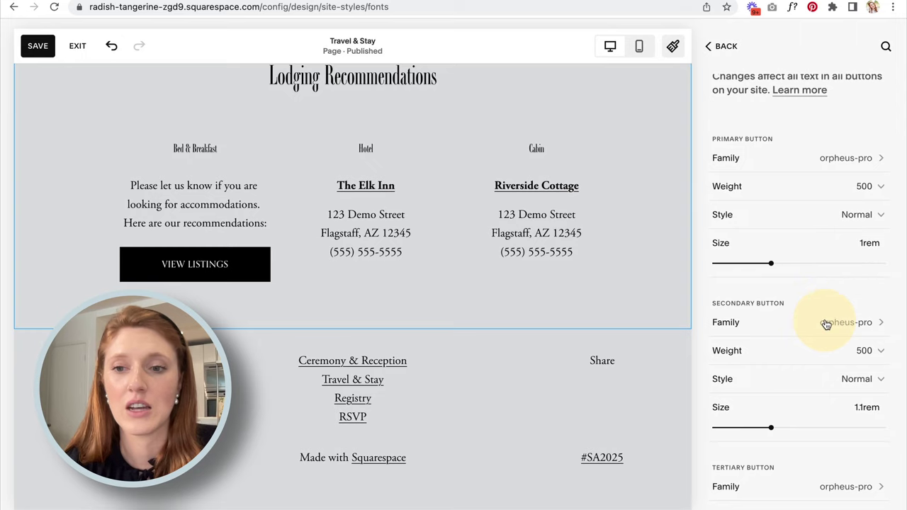
pyautogui.click(825, 319)
pyautogui.click(759, 140)
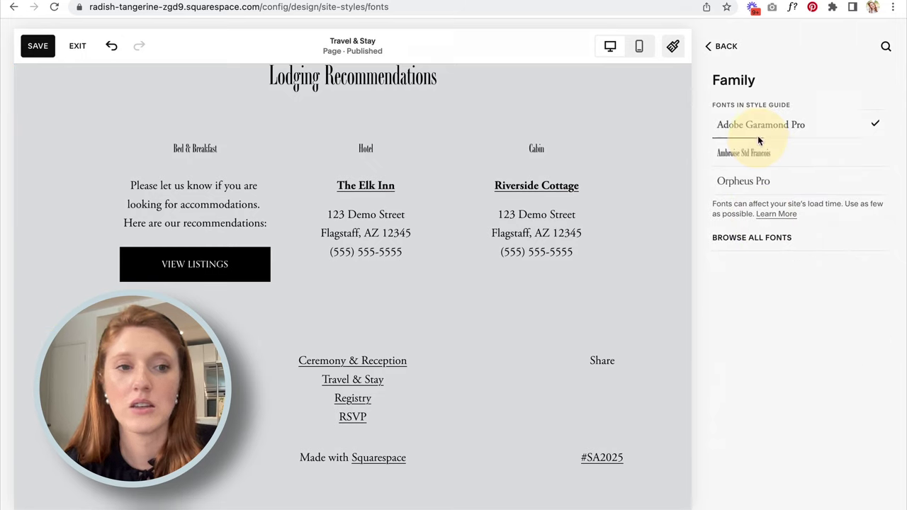
pyautogui.click(748, 154)
pyautogui.click(746, 178)
pyautogui.click(722, 46)
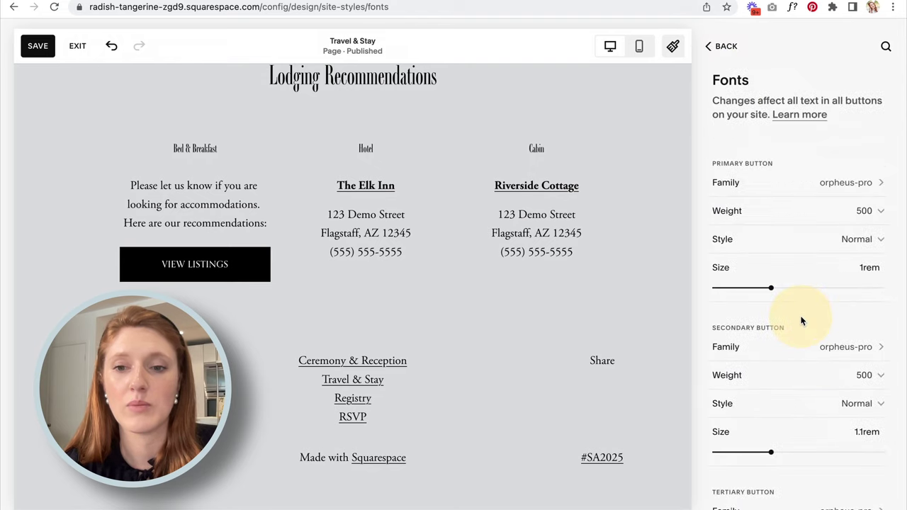
# Try Ambroise Std Francois and Adobe Garamond Pro as the tertiary button font and switch back to Orpheus Pro
pyautogui.scroll(-3, 804, 318)
pyautogui.click(765, 394)
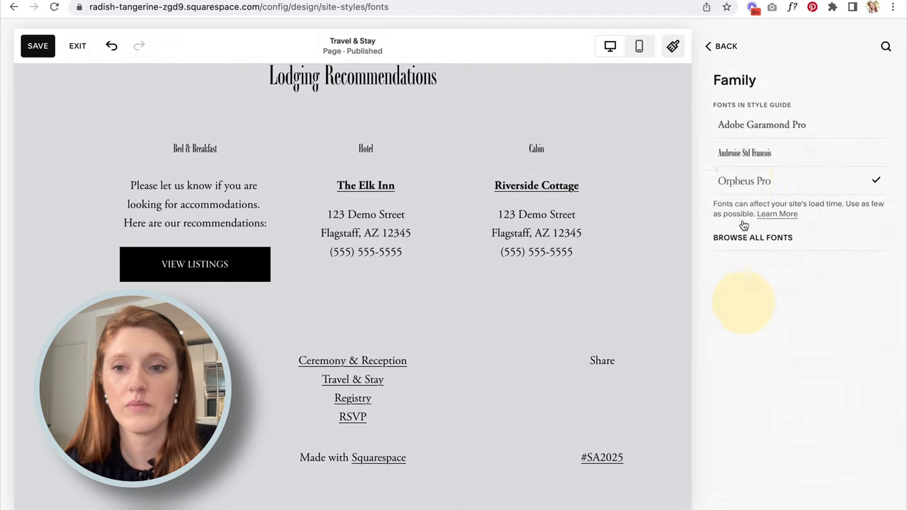
pyautogui.click(744, 156)
pyautogui.click(746, 122)
pyautogui.click(745, 183)
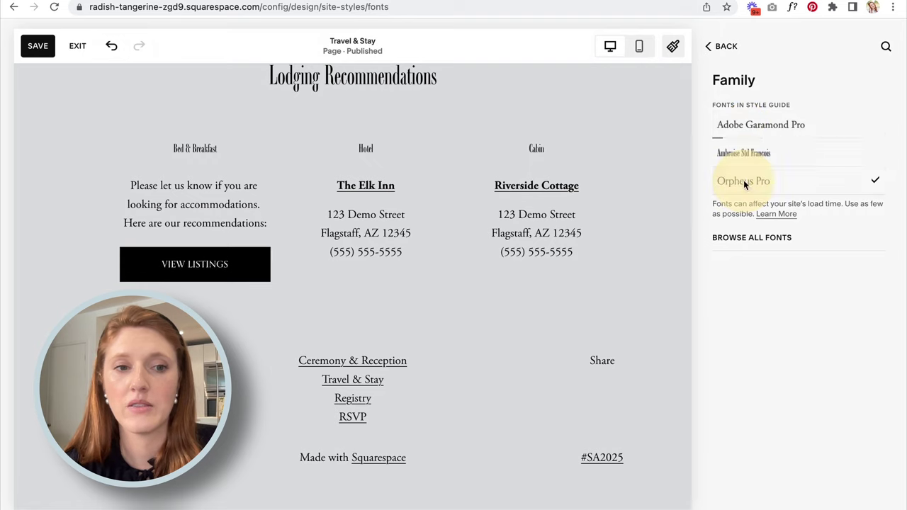
pyautogui.click(725, 47)
# Review the weight, style and size settings of the three button types
pyautogui.scroll(-2, 780, 420)
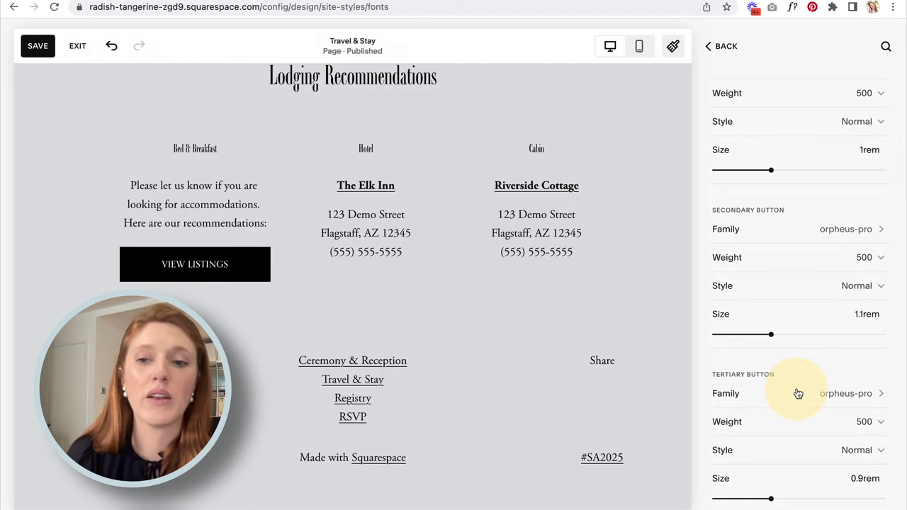
pyautogui.scroll(5, 794, 393)
pyautogui.scroll(-5, 813, 414)
pyautogui.scroll(3, 813, 414)
# Leave the font settings and open the palette editor for the site's colors
pyautogui.click(725, 47)
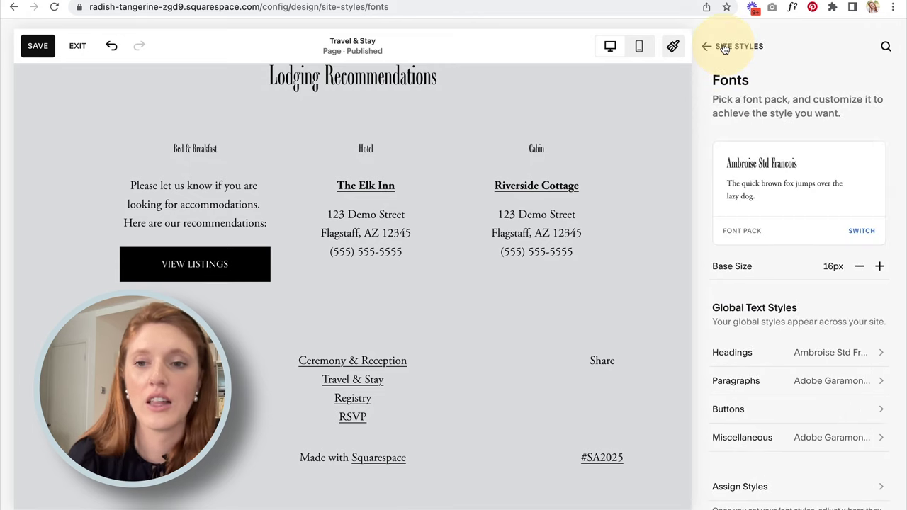
pyautogui.click(724, 47)
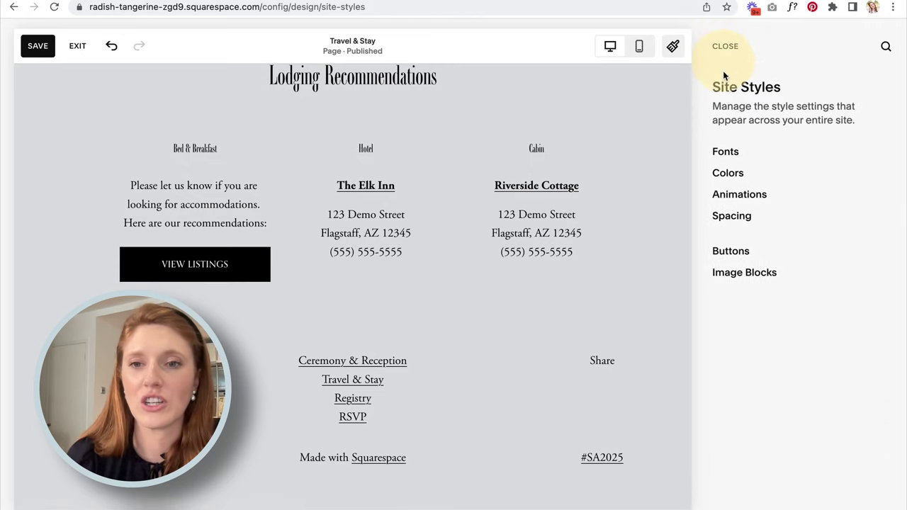
pyautogui.click(728, 173)
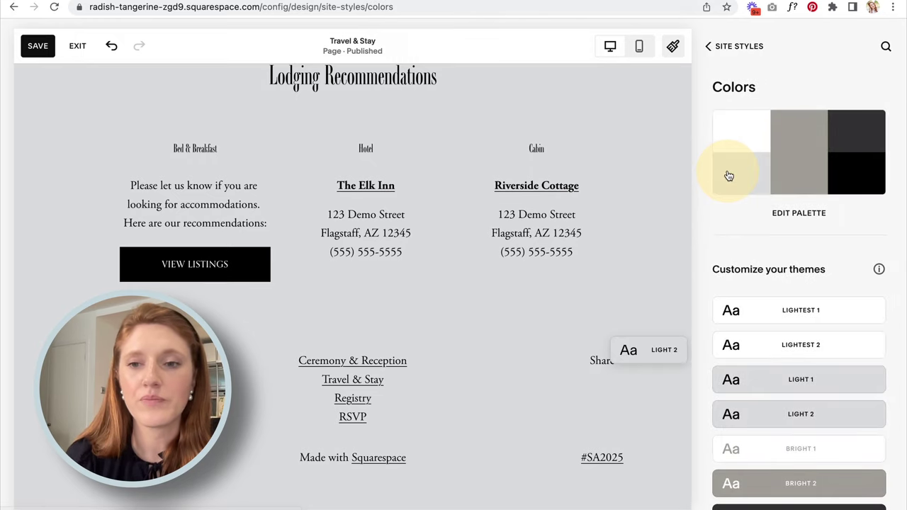
pyautogui.click(800, 213)
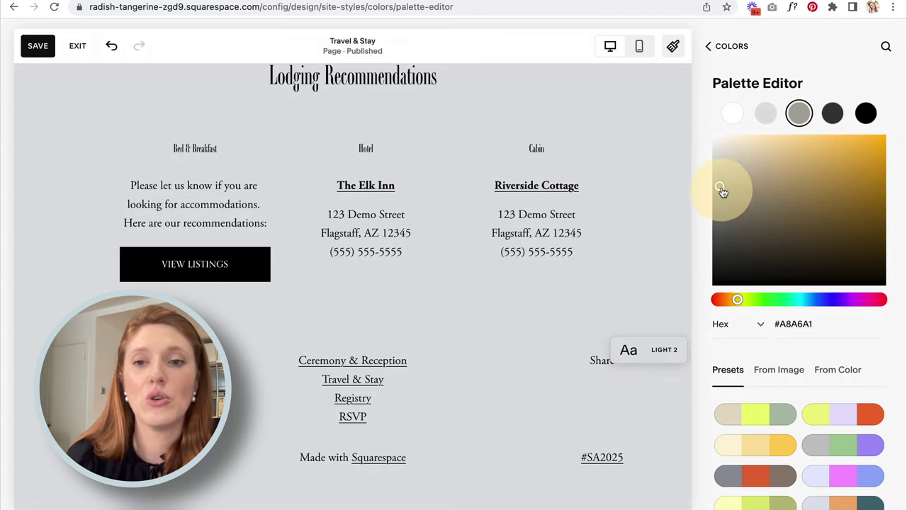
# Try several blue shades for the middle palette color and set it to the grey-blue #586268
pyautogui.moveTo(719, 187)
pyautogui.mouseDown()
pyautogui.moveTo(797, 194)
pyautogui.moveTo(828, 182)
pyautogui.moveTo(816, 154)
pyautogui.moveTo(732, 192)
pyautogui.mouseUp()
pyautogui.moveTo(757, 228); pyautogui.dragTo(825, 216)
pyautogui.moveTo(737, 300); pyautogui.dragTo(810, 300)
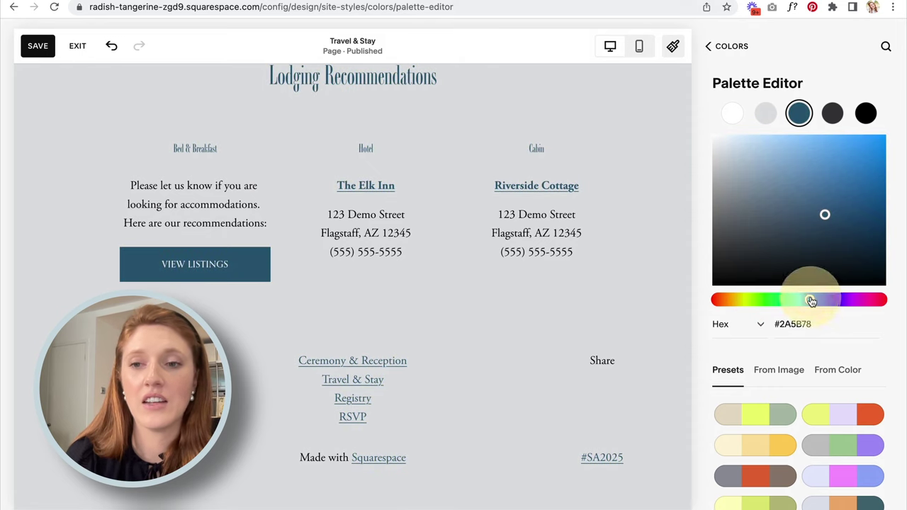
pyautogui.moveTo(826, 217); pyautogui.dragTo(773, 219)
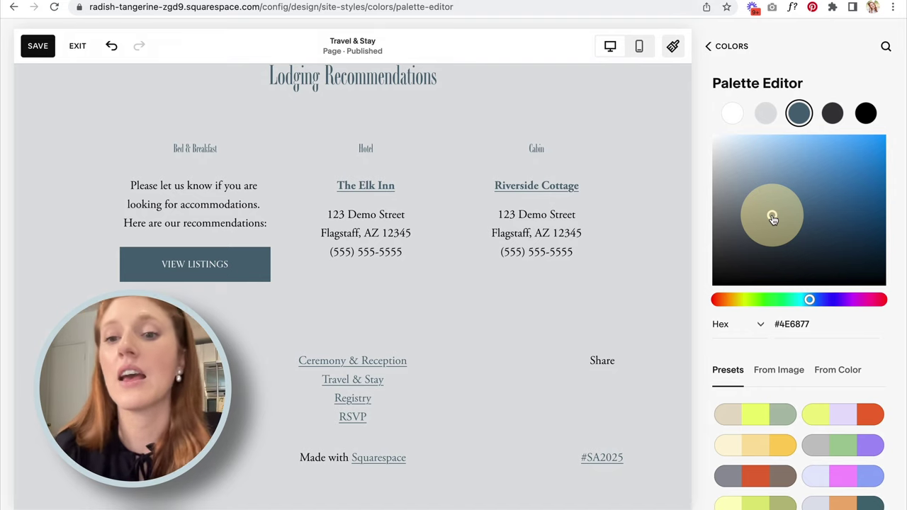
pyautogui.press('super+z')
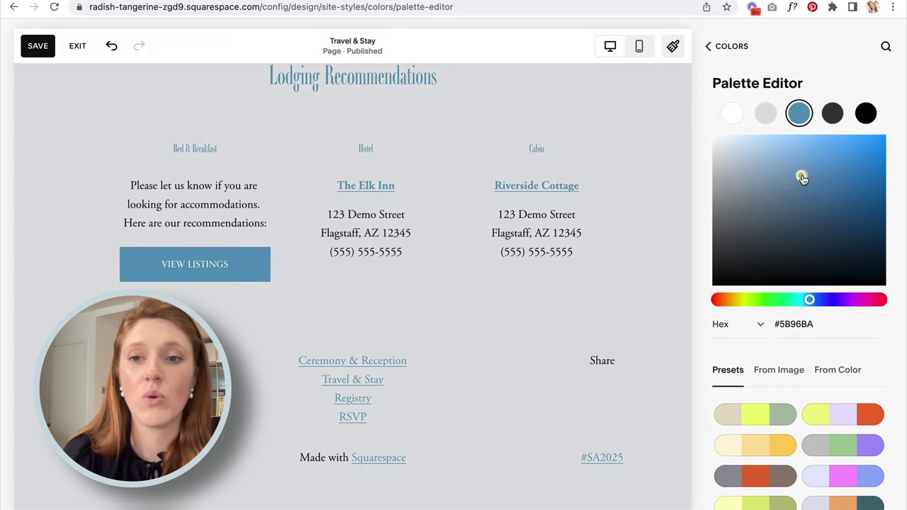
pyautogui.moveTo(770, 190); pyautogui.dragTo(740, 224)
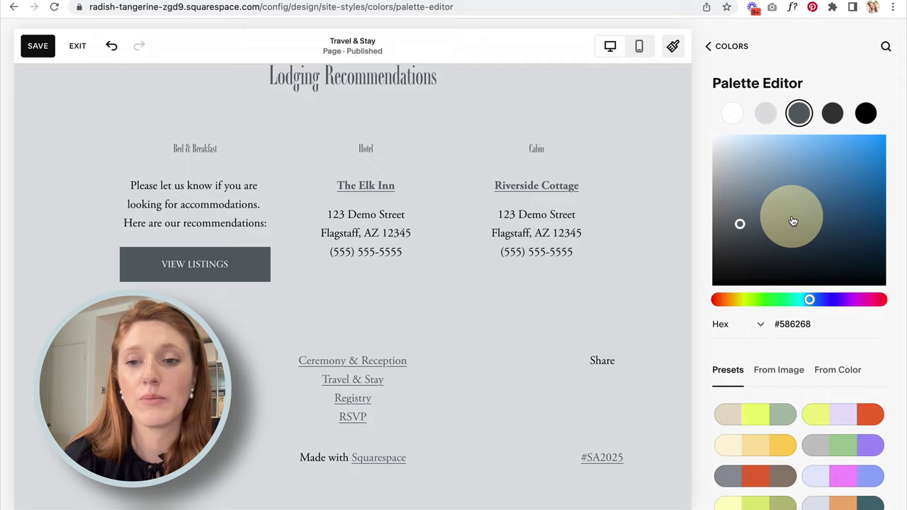
# Apply the preset color palette of pale beige, dark red and grey-green to the site
pyautogui.scroll(-5, 793, 221)
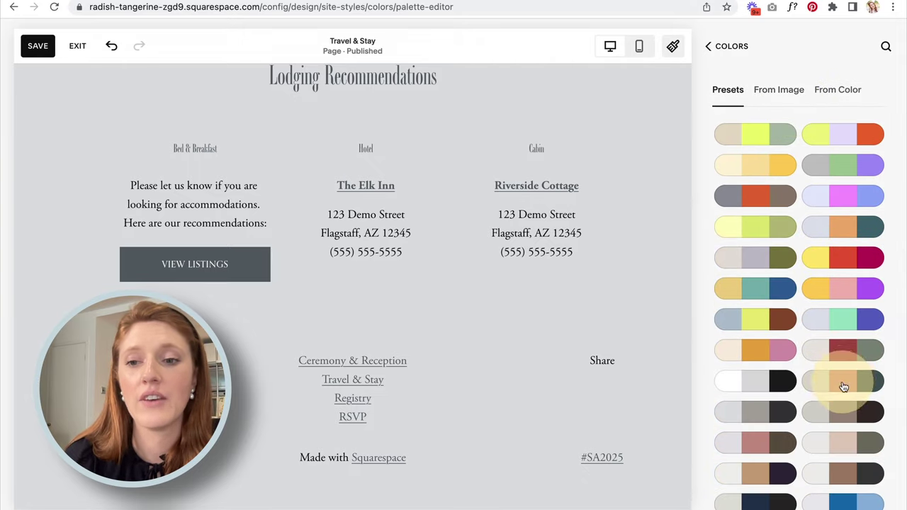
pyautogui.click(847, 351)
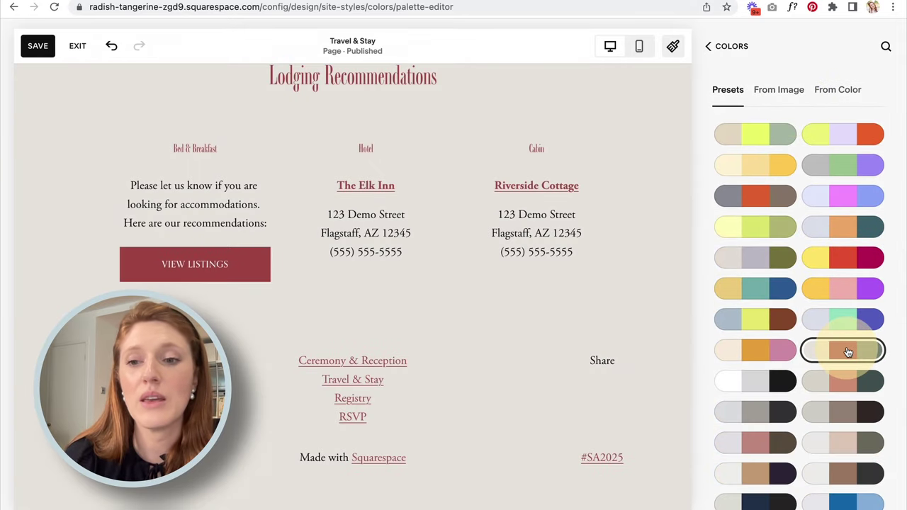
# Compare several muted preset palettes on the page and apply the one of grey-beige, taupe and dark brown
pyautogui.scroll(3, 816, 261)
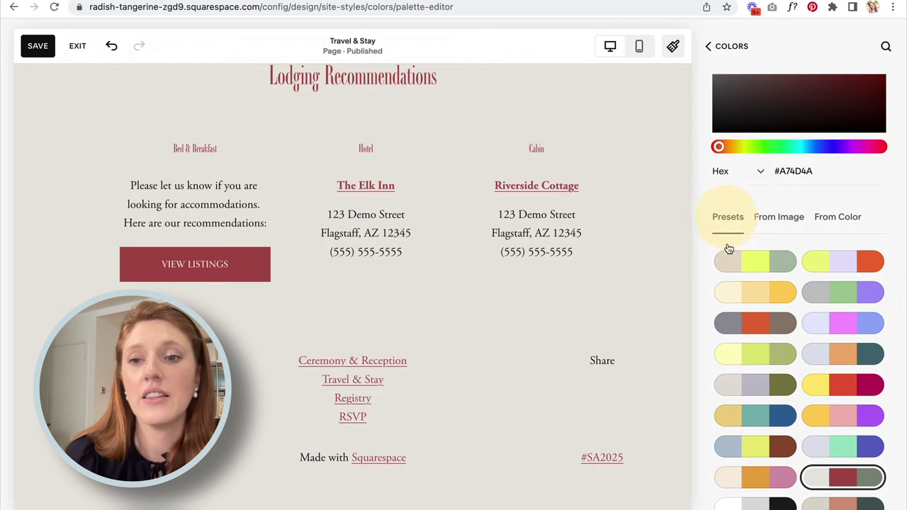
pyautogui.scroll(-5, 737, 372)
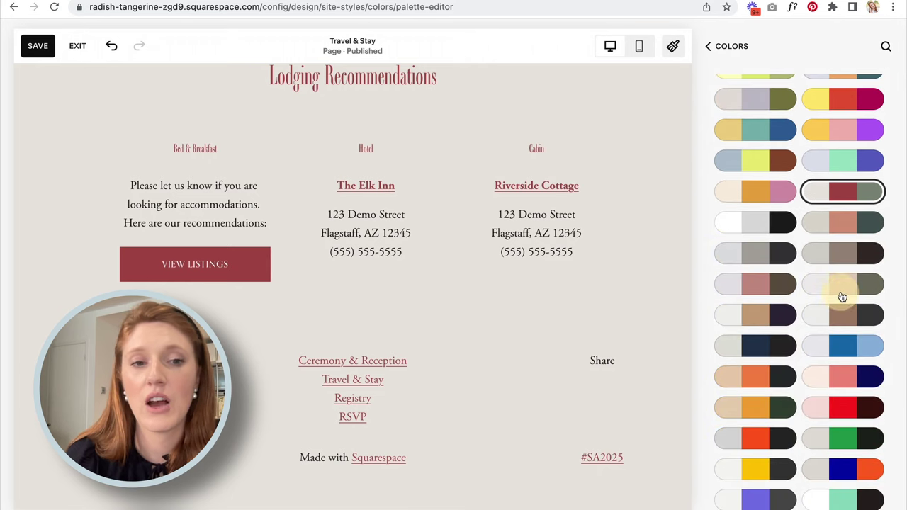
pyautogui.click(842, 296)
pyautogui.click(842, 258)
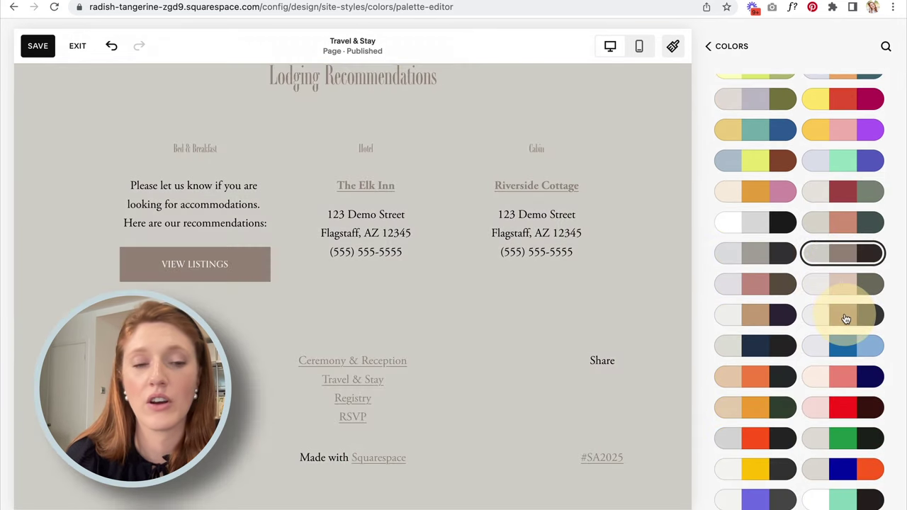
pyautogui.click(846, 318)
pyautogui.click(843, 290)
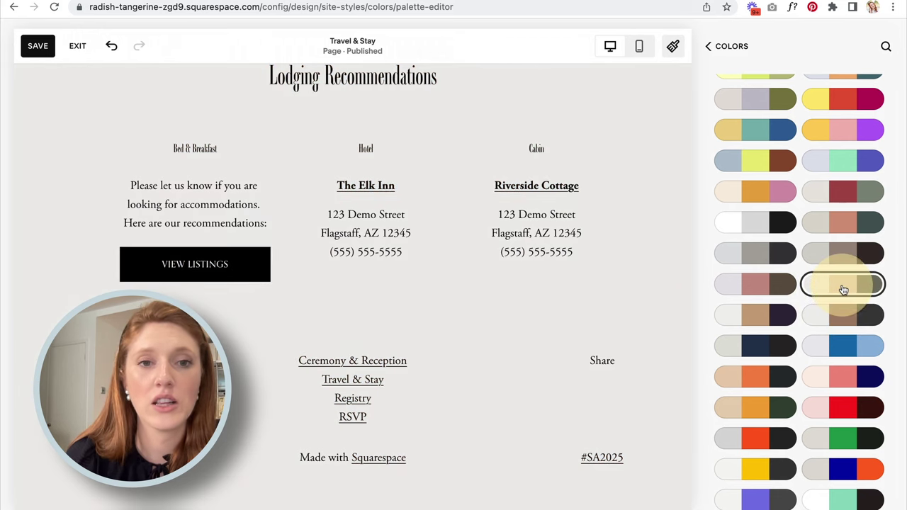
pyautogui.click(839, 253)
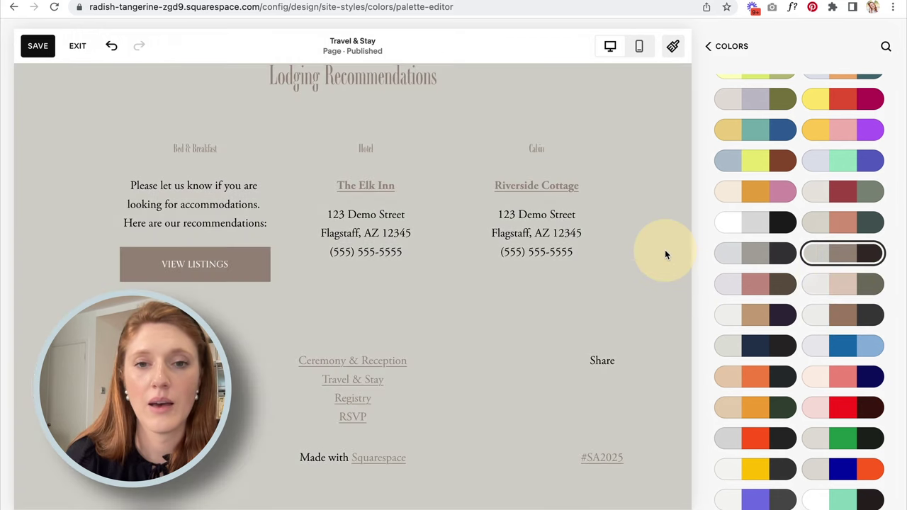
pyautogui.scroll(5, 636, 243)
pyautogui.scroll(2, 849, 255)
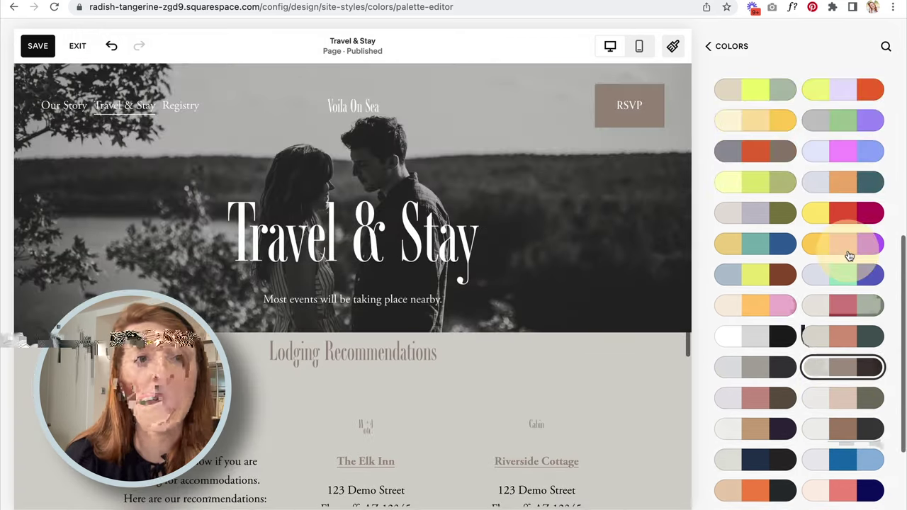
pyautogui.scroll(2, 850, 256)
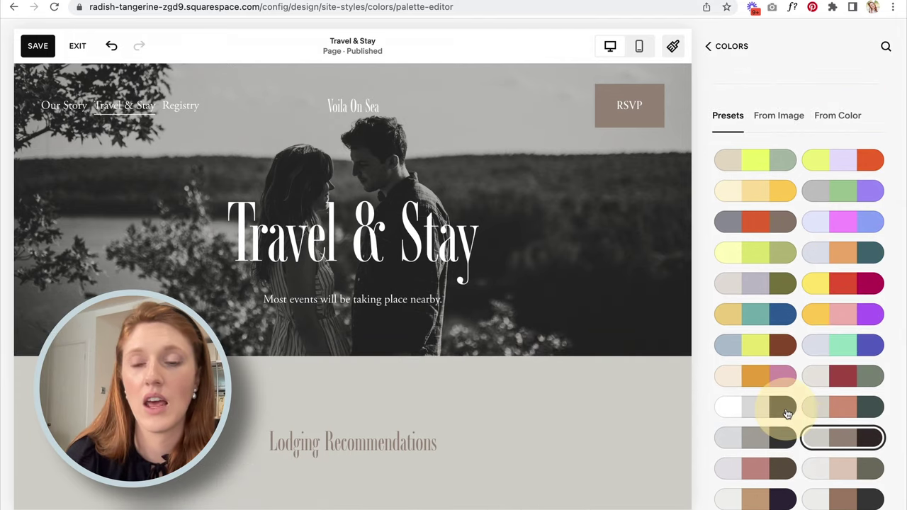
pyautogui.scroll(3, 787, 415)
pyautogui.scroll(4, 787, 414)
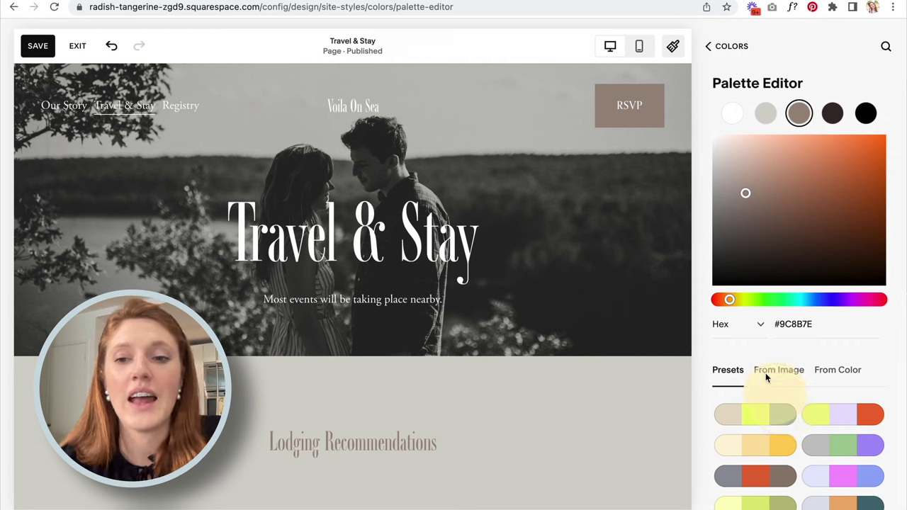
# Check the color code formats available for the middle palette color, keep Hex, and open its hex code for editing
pyautogui.click(742, 328)
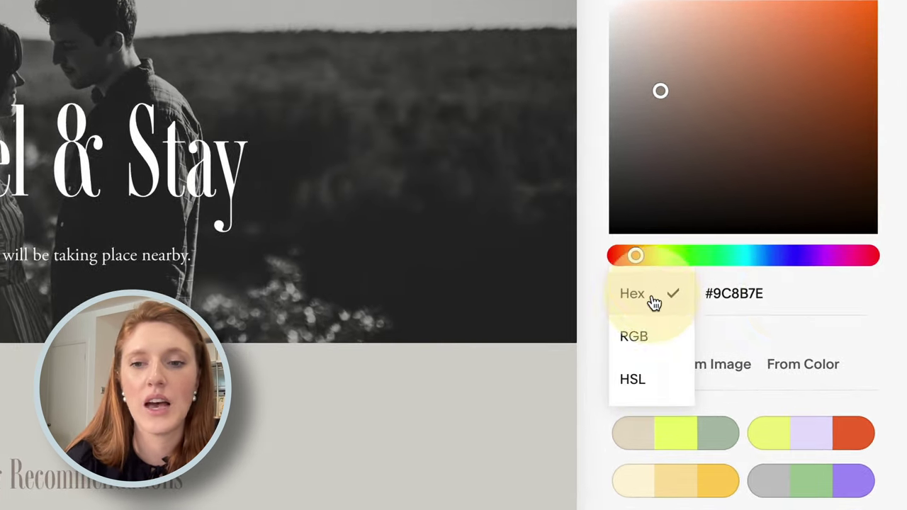
pyautogui.click(790, 296)
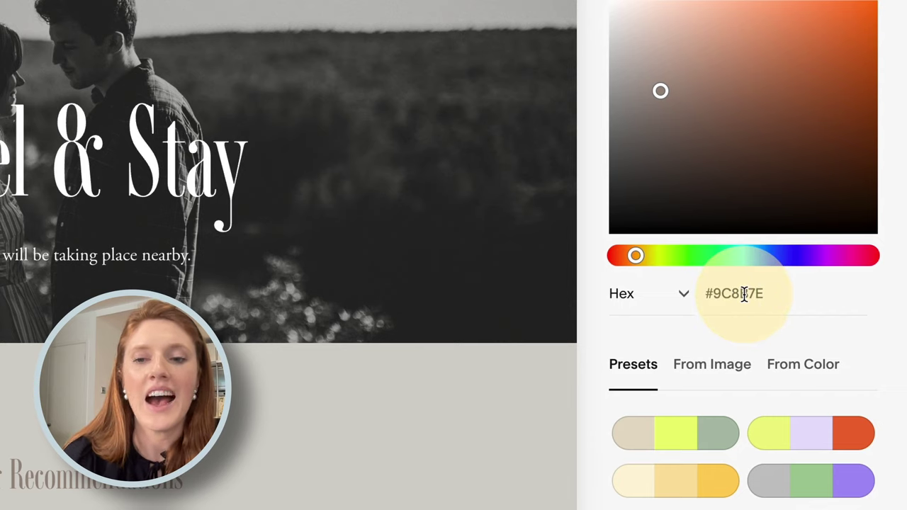
pyautogui.click(774, 295)
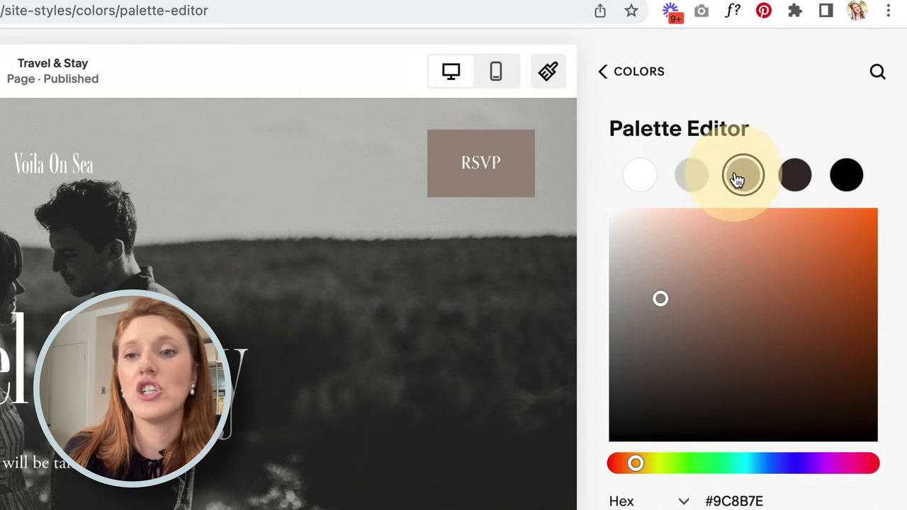
# Set the second palette color to the light warm grey #D1CDC6, and select the third and fourth palette colors in turn
pyautogui.click(691, 177)
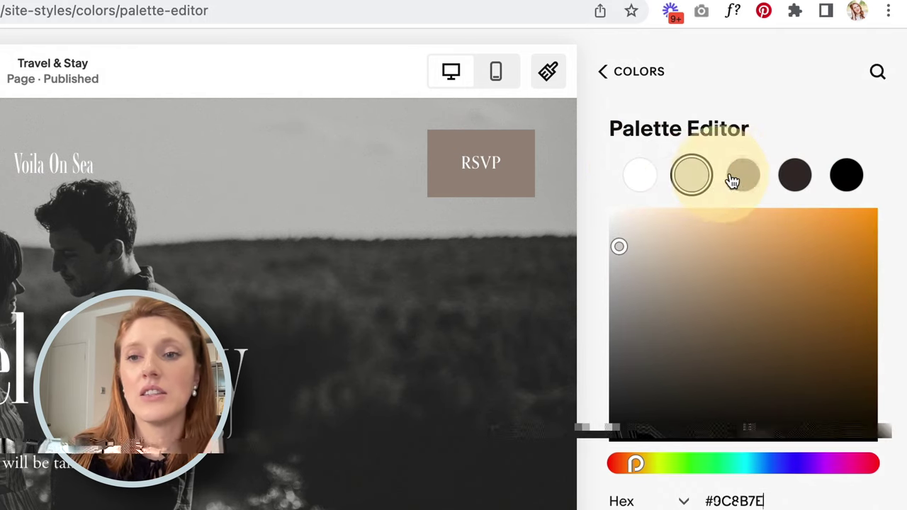
pyautogui.moveTo(621, 249)
pyautogui.mouseDown()
pyautogui.moveTo(725, 256)
pyautogui.moveTo(629, 305)
pyautogui.moveTo(624, 348)
pyautogui.moveTo(622, 255)
pyautogui.mouseUp()
pyautogui.click(623, 256)
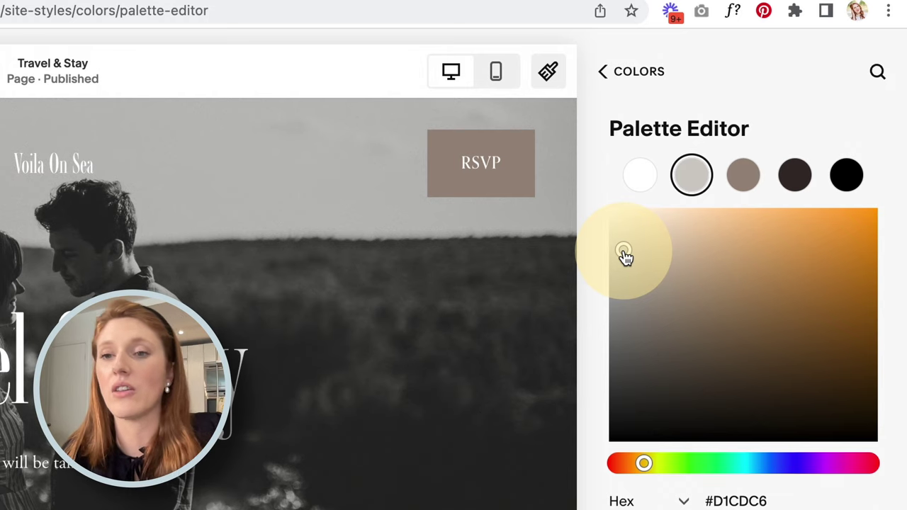
pyautogui.click(742, 181)
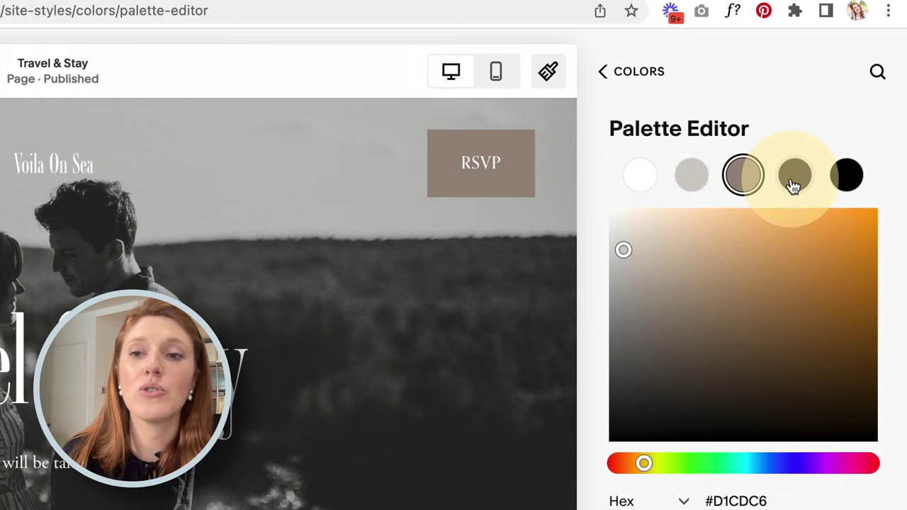
pyautogui.click(789, 182)
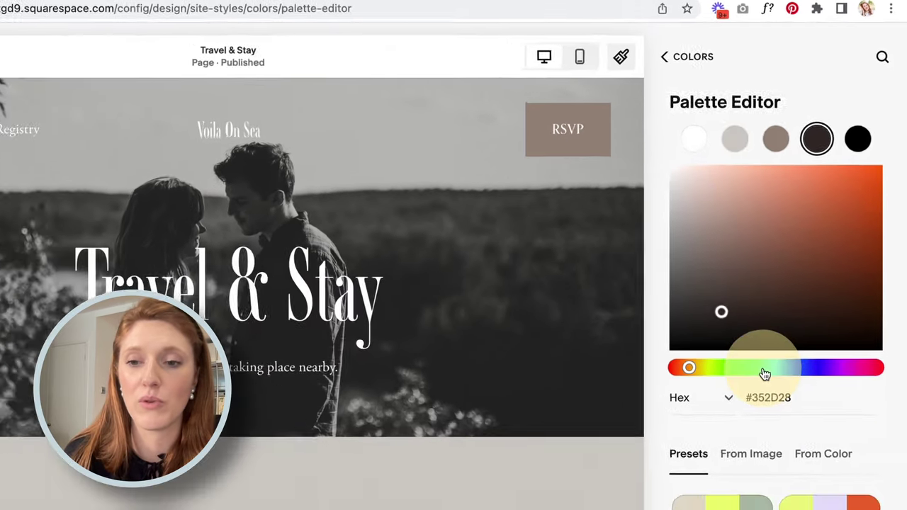
# Compare the pale grey, blush and olive preset with the grey-beige, taupe and dark brown one, and apply the taupe preset
pyautogui.scroll(-10, 730, 472)
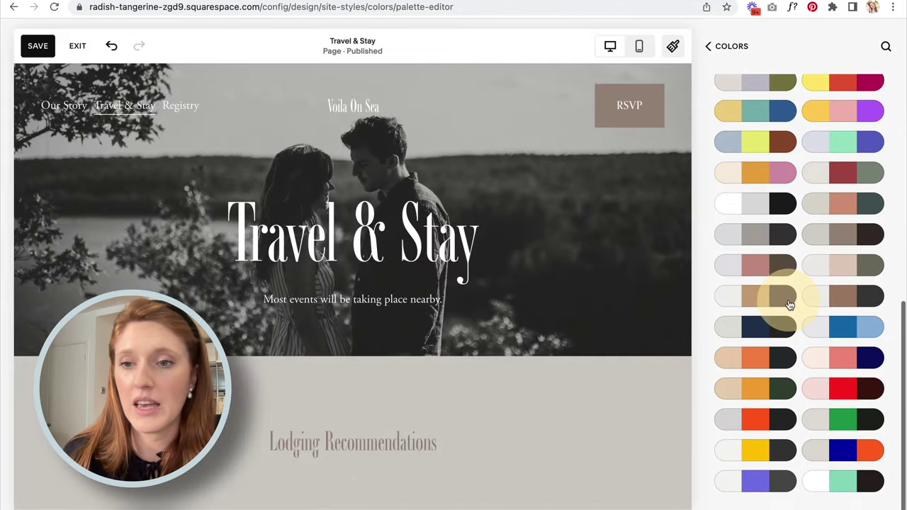
pyautogui.click(839, 268)
pyautogui.scroll(-5, 533, 297)
pyautogui.scroll(-2, 533, 298)
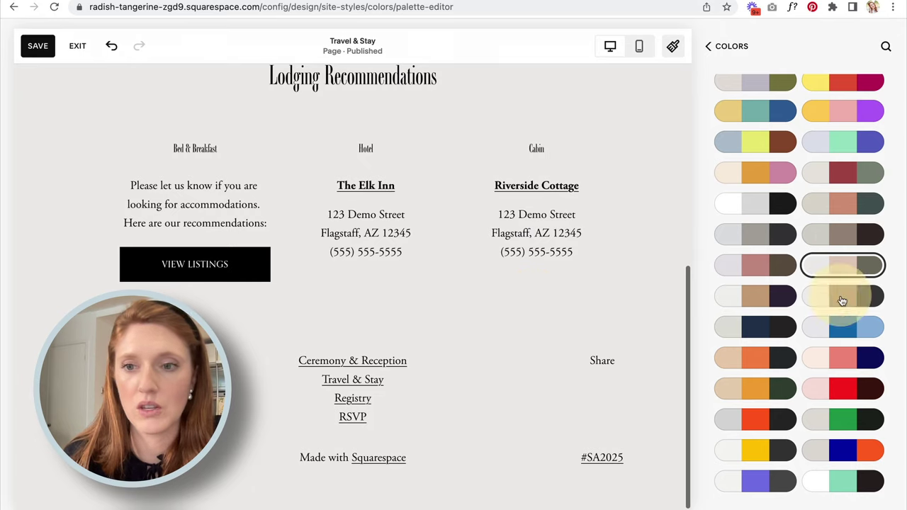
pyautogui.click(840, 234)
pyautogui.scroll(7, 648, 234)
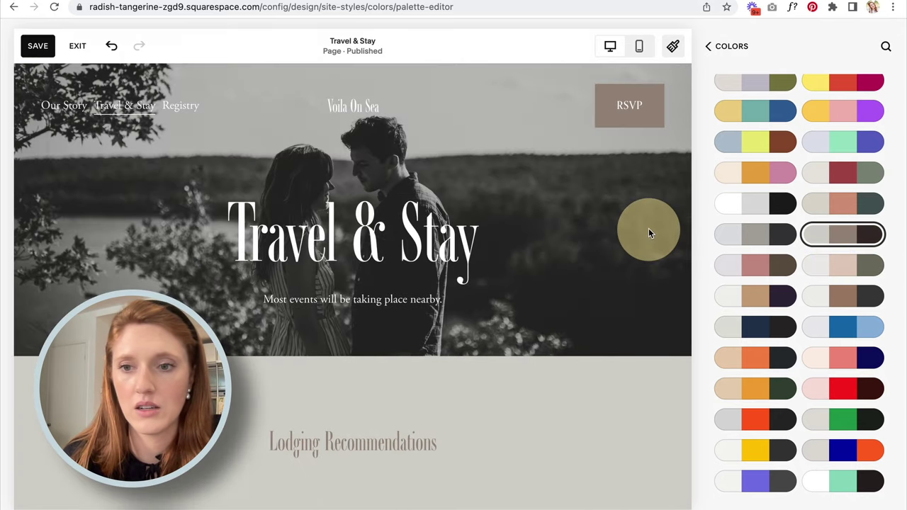
pyautogui.click(748, 267)
pyautogui.click(846, 238)
pyautogui.click(844, 264)
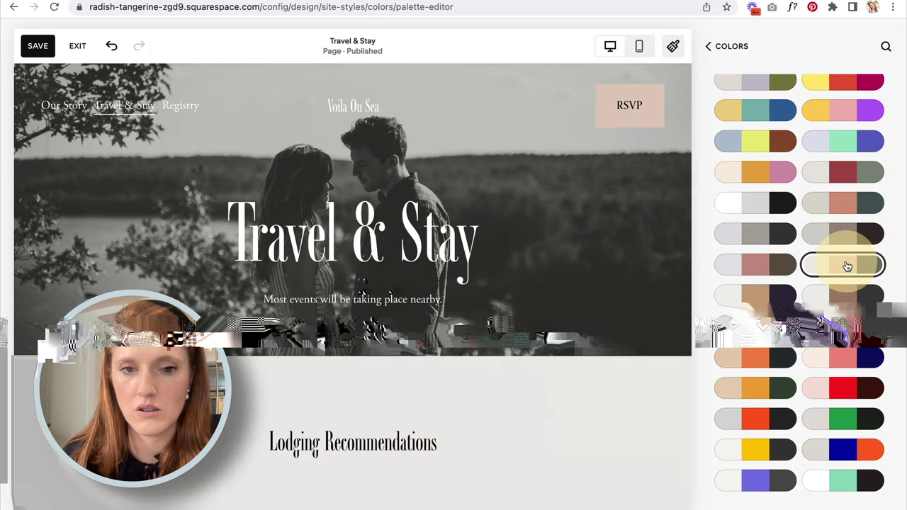
pyautogui.click(844, 240)
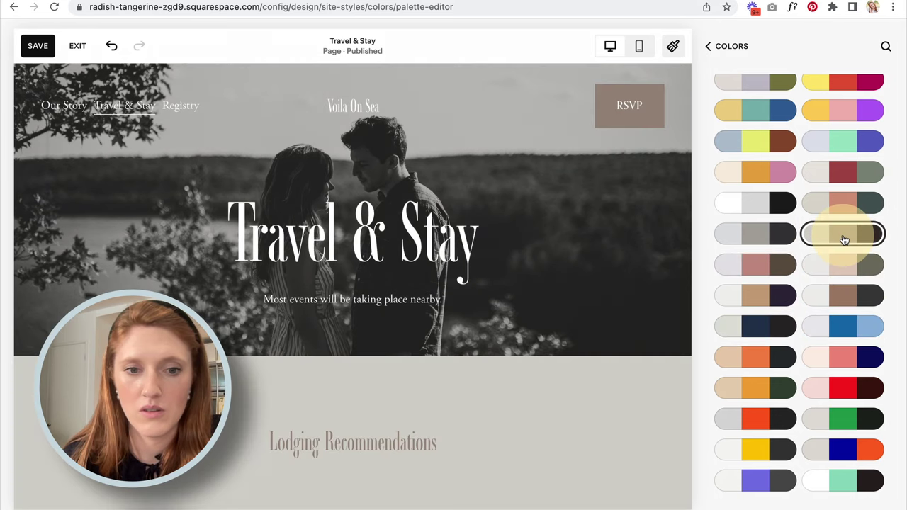
# Generate a site palette from the Dusk-Blue beach photo ending in 0112.jpg in the Desktop folder
pyautogui.click(806, 340)
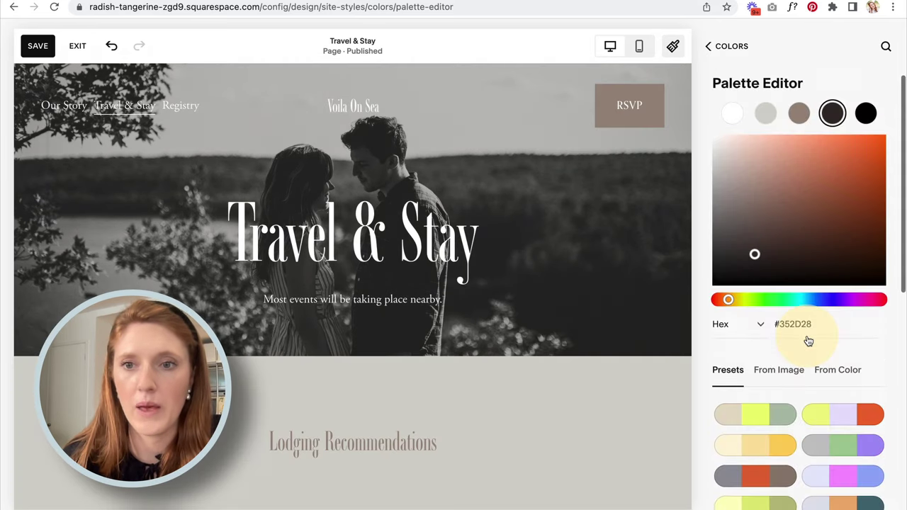
pyautogui.click(781, 371)
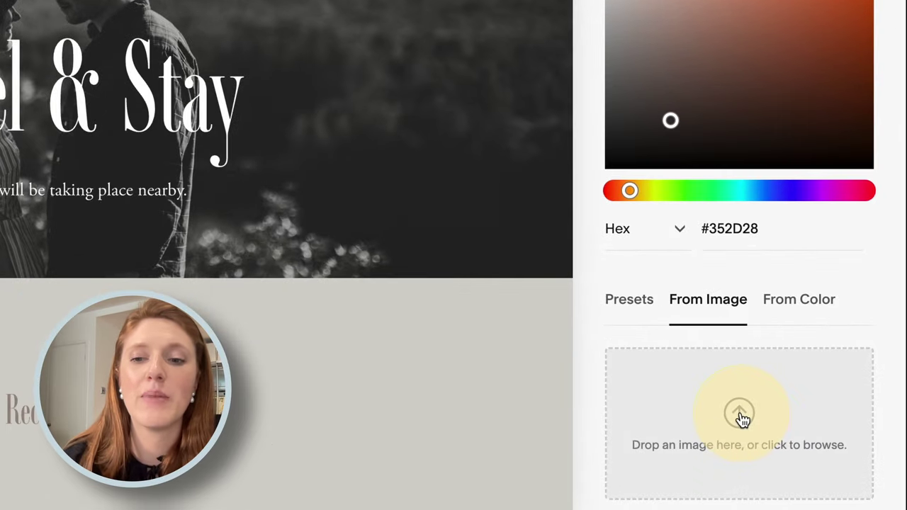
pyautogui.click(800, 445)
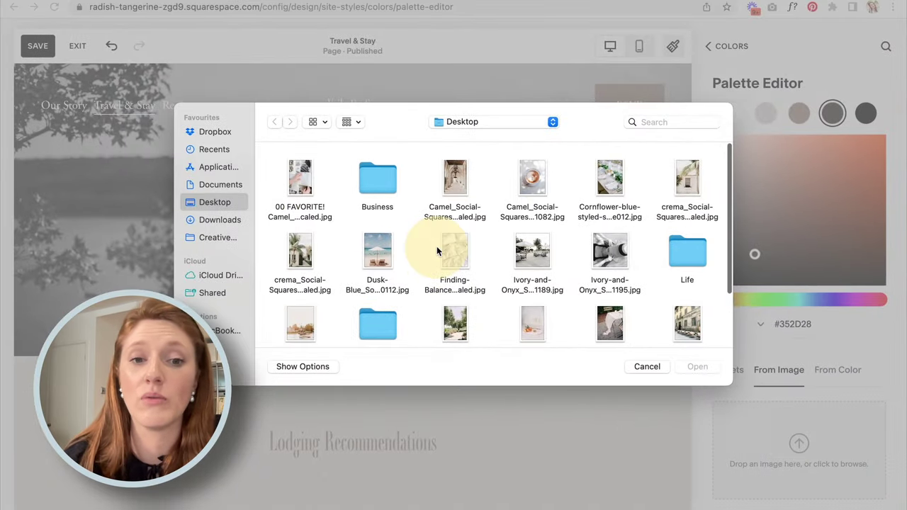
pyautogui.click(375, 247)
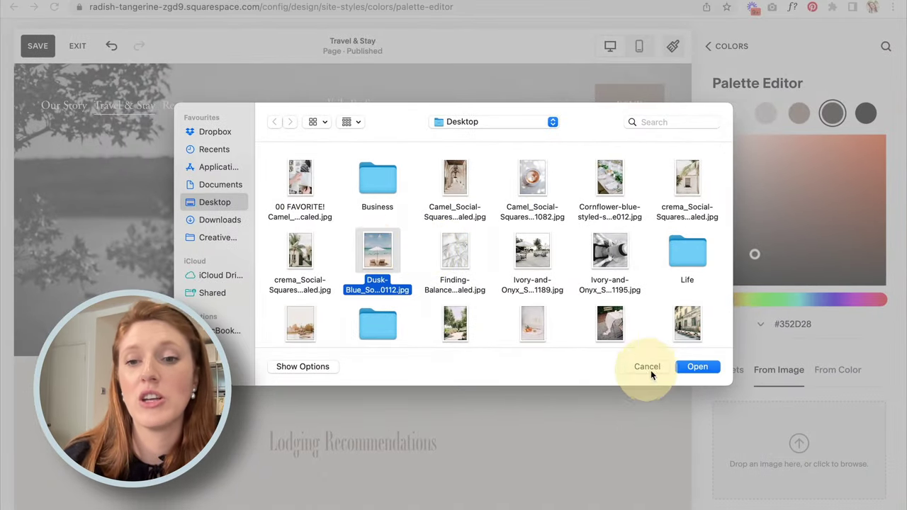
pyautogui.click(700, 369)
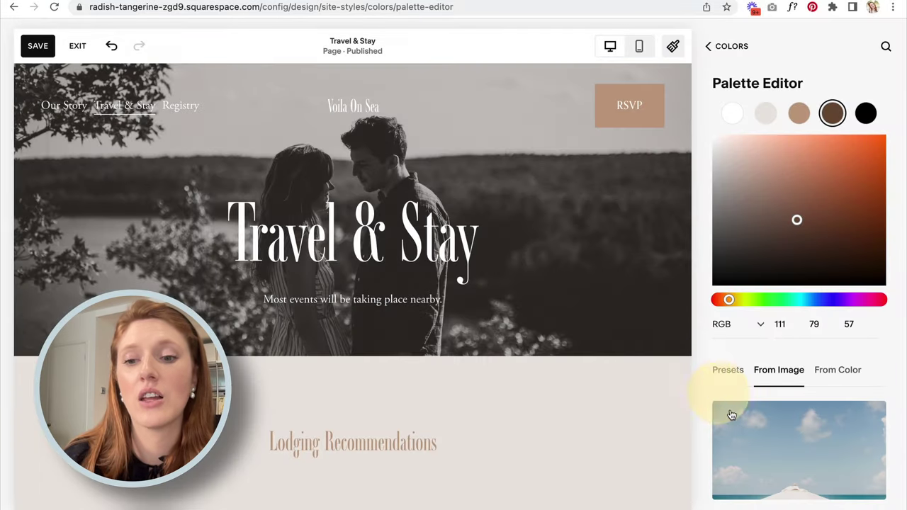
# Generate a new site palette from the Ivory-and-Onyx photo ending in 1189.jpg and view it on the page
pyautogui.click(793, 451)
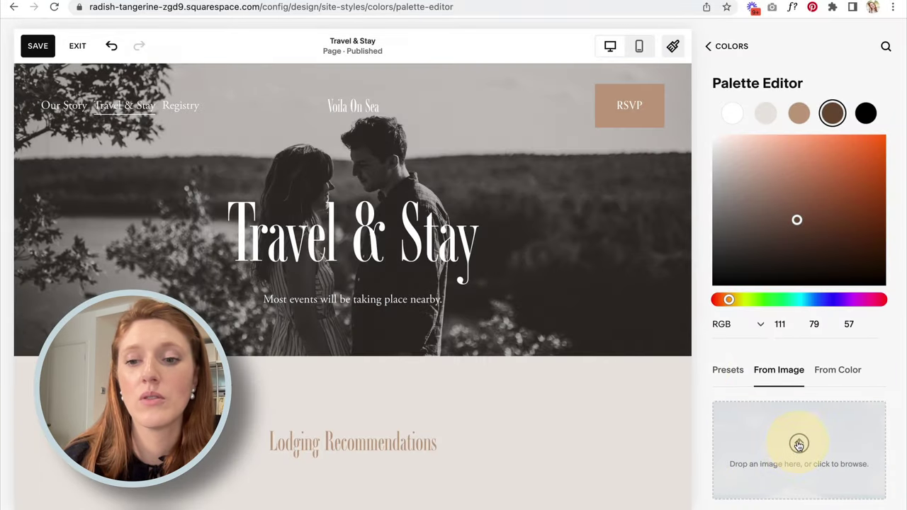
pyautogui.scroll(-2, 494, 290)
pyautogui.doubleClick(531, 242)
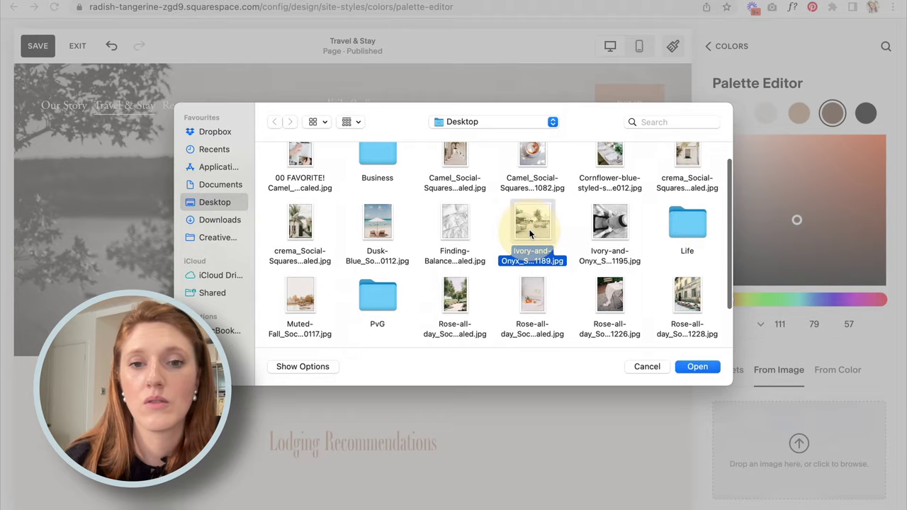
pyautogui.scroll(-3, 431, 369)
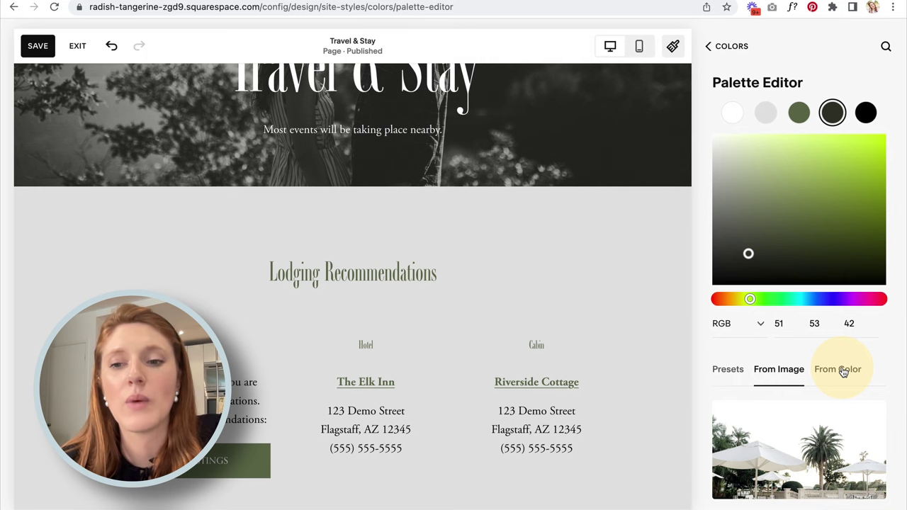
# Leave the color settings and open the site-wide spacing settings
pyautogui.click(724, 46)
pyautogui.click(723, 46)
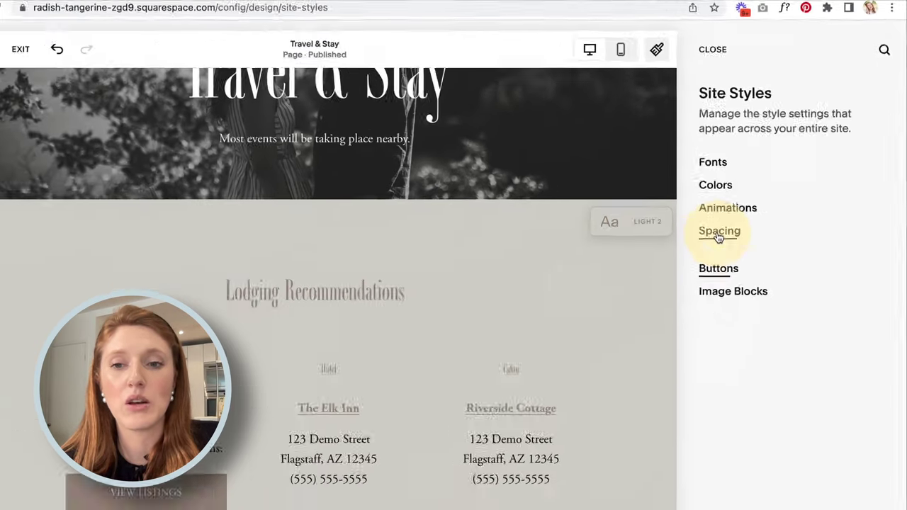
pyautogui.click(635, 334)
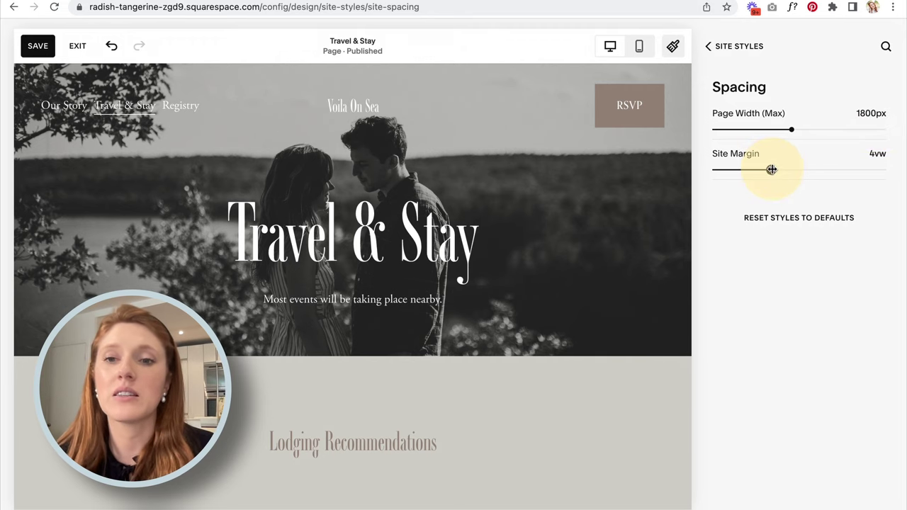
# Try a much wider site margin and a 2vw margin, set it back to 4vw, and review the page
pyautogui.moveTo(771, 169); pyautogui.dragTo(870, 170)
pyautogui.click(706, 161)
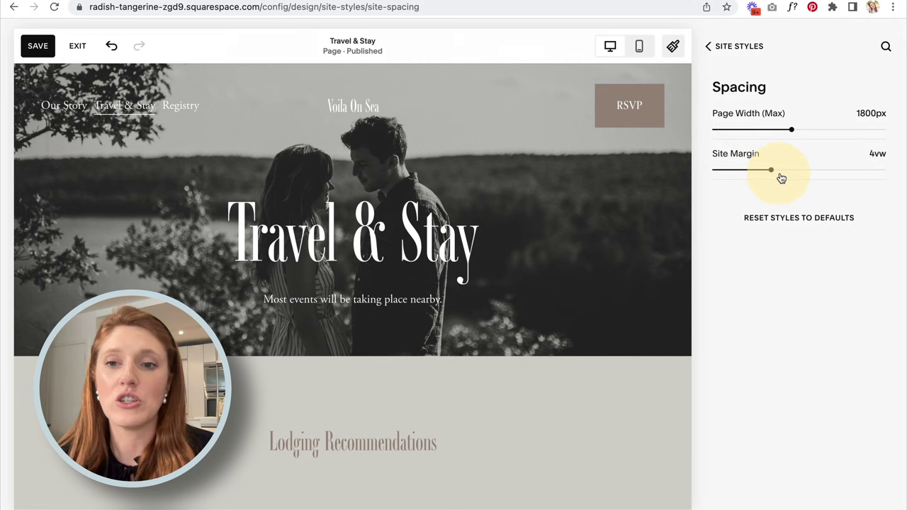
pyautogui.moveTo(772, 169); pyautogui.dragTo(744, 170)
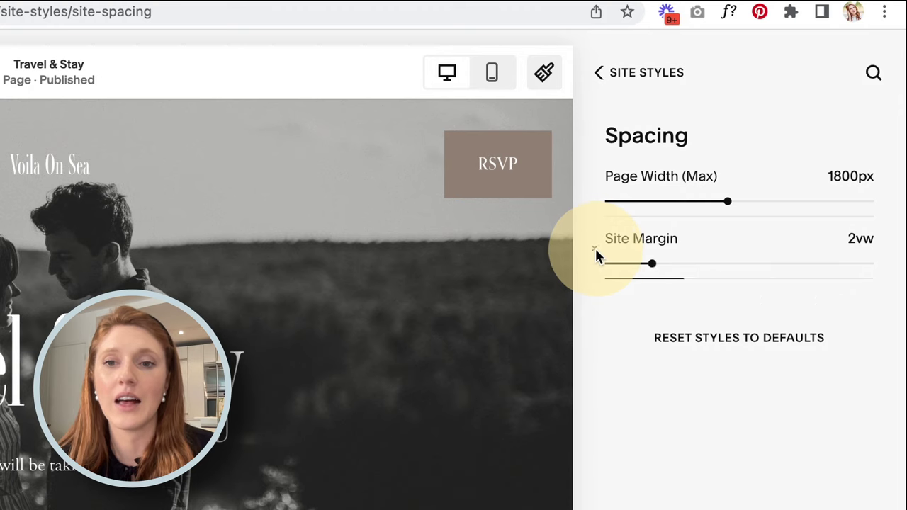
pyautogui.press('Right')
pyautogui.press('Right')
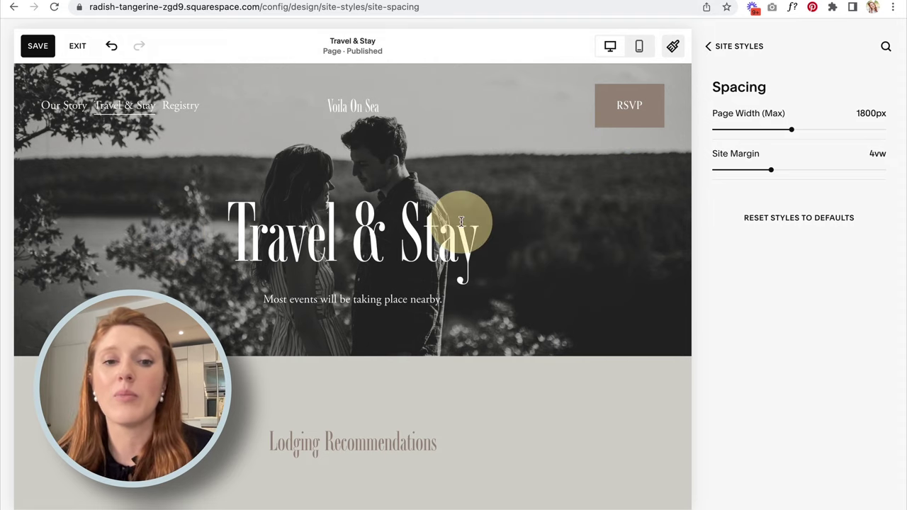
pyautogui.scroll(-5, 461, 222)
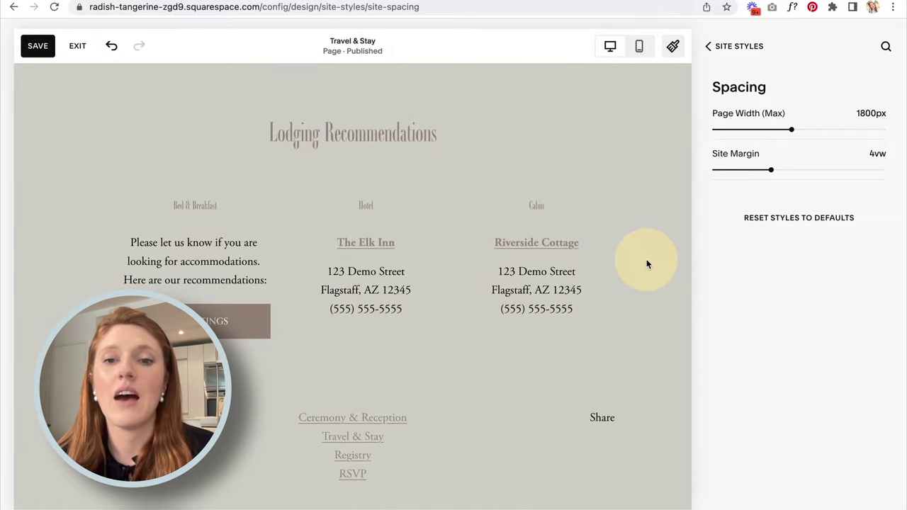
pyautogui.scroll(5, 645, 266)
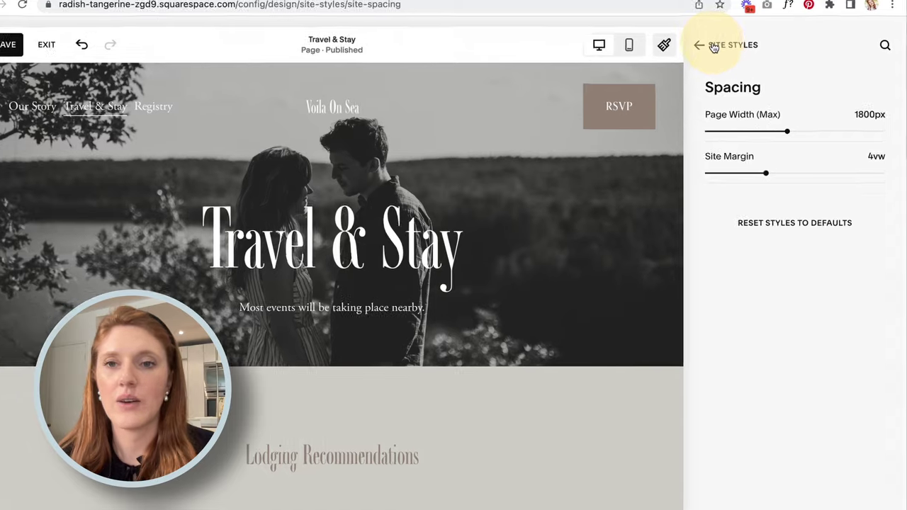
# Open the site-wide button styles and try Underline and other filled shapes on the primary button, returning it to filled Square
pyautogui.click(714, 47)
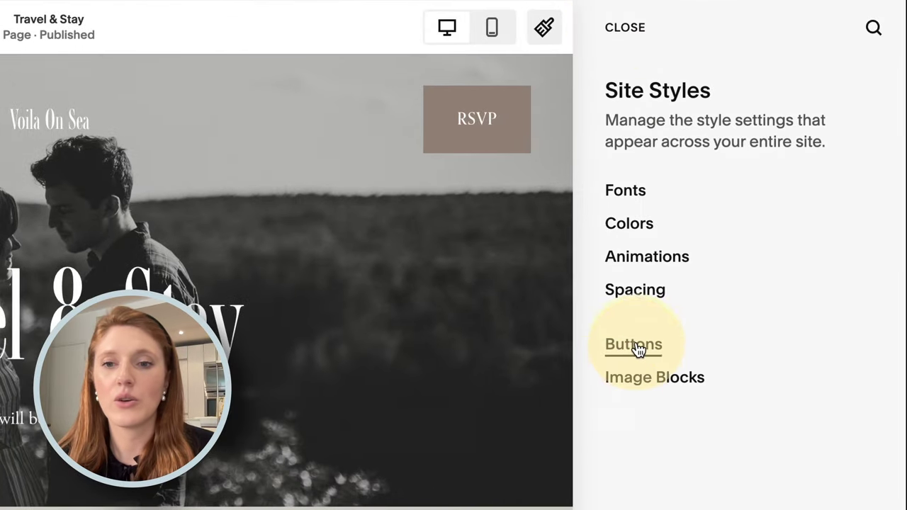
pyautogui.click(638, 347)
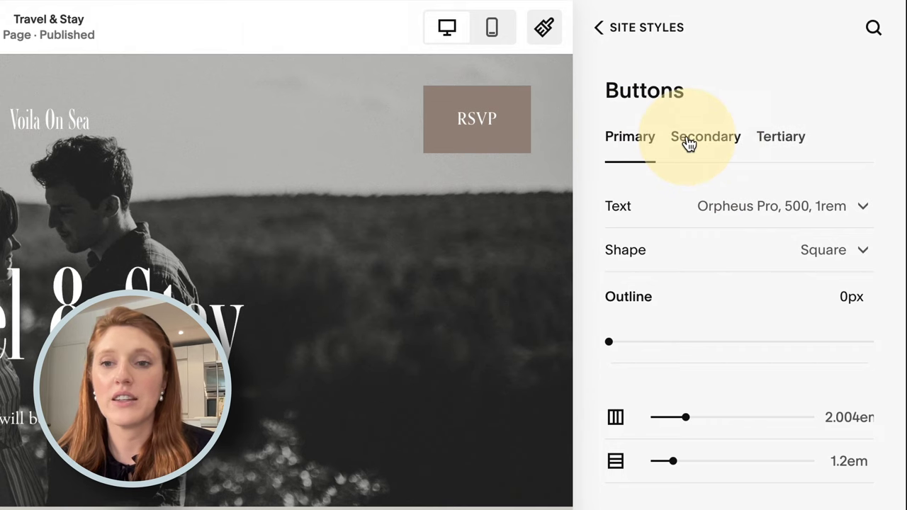
pyautogui.click(822, 252)
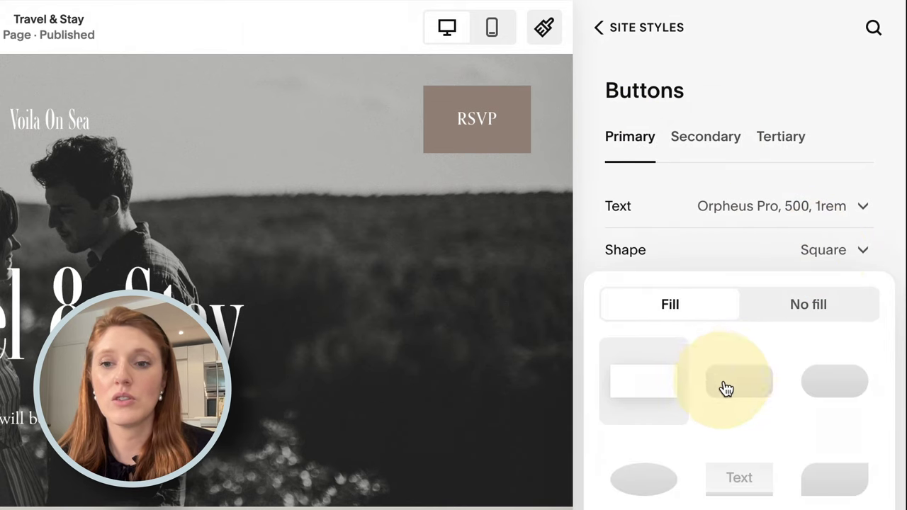
pyautogui.click(741, 483)
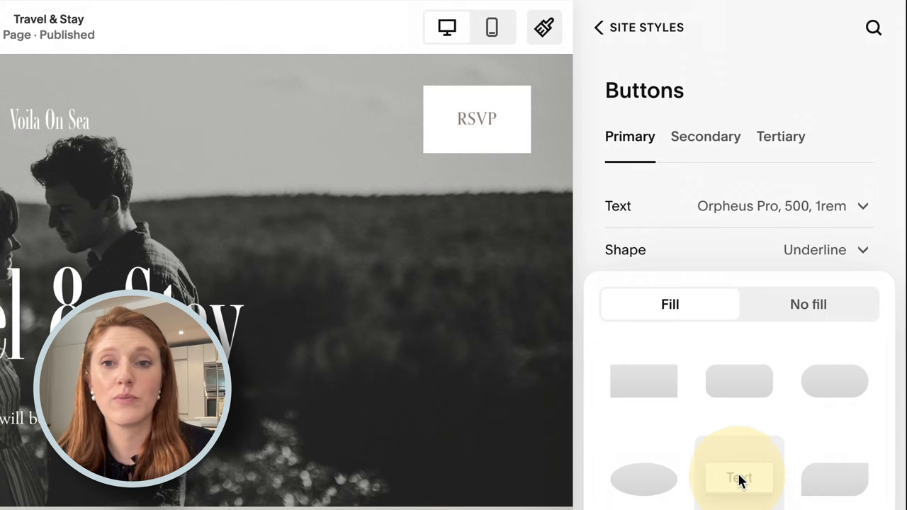
pyautogui.click(644, 479)
pyautogui.click(647, 399)
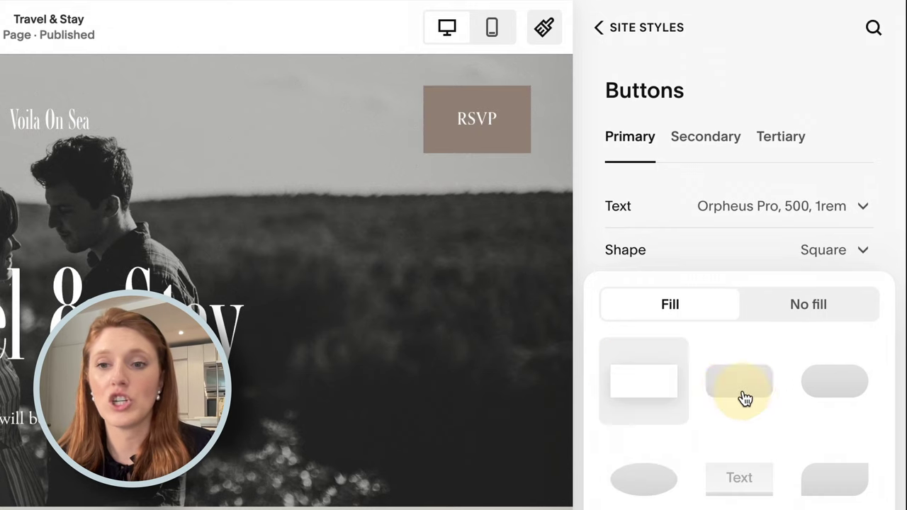
pyautogui.click(741, 395)
pyautogui.click(735, 475)
pyautogui.click(653, 401)
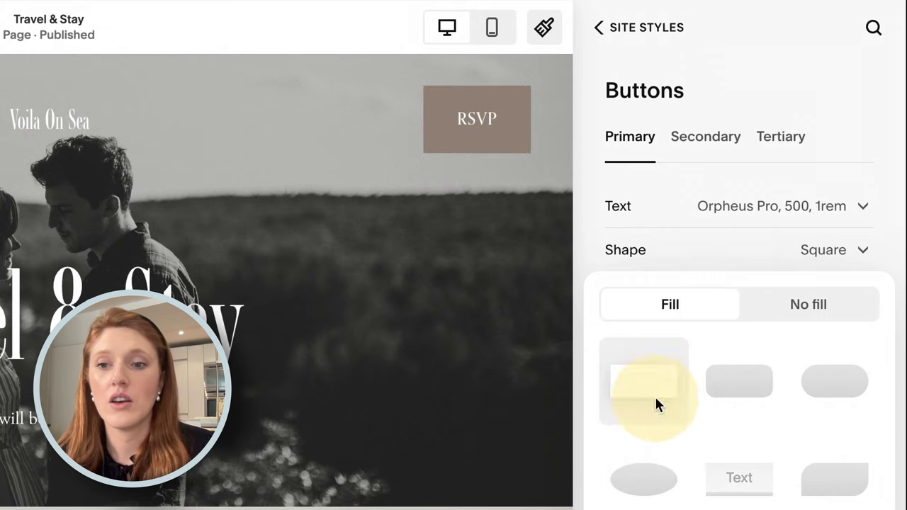
# Try unfilled Pill and Square shapes and a thicker outline on the primary button, restoring the filled Square with a 0px outline
pyautogui.click(808, 306)
pyautogui.click(760, 384)
pyautogui.click(815, 385)
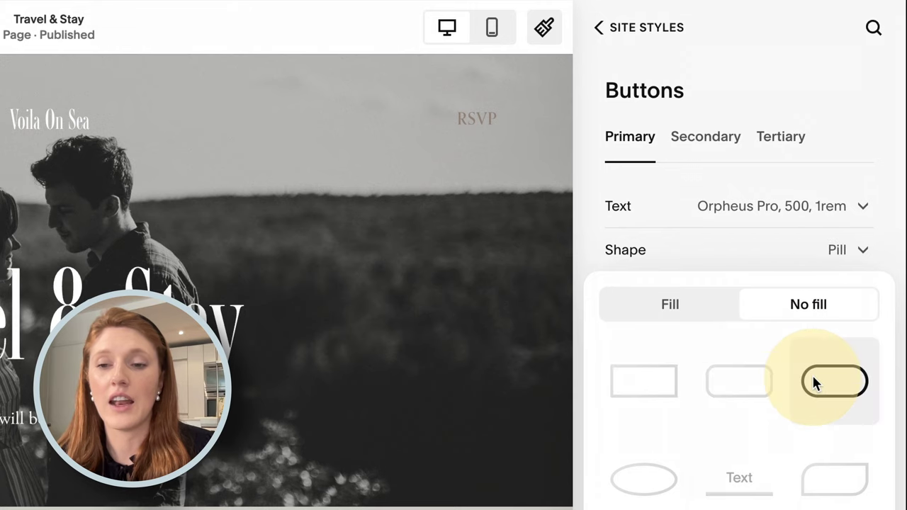
pyautogui.click(650, 486)
pyautogui.click(650, 382)
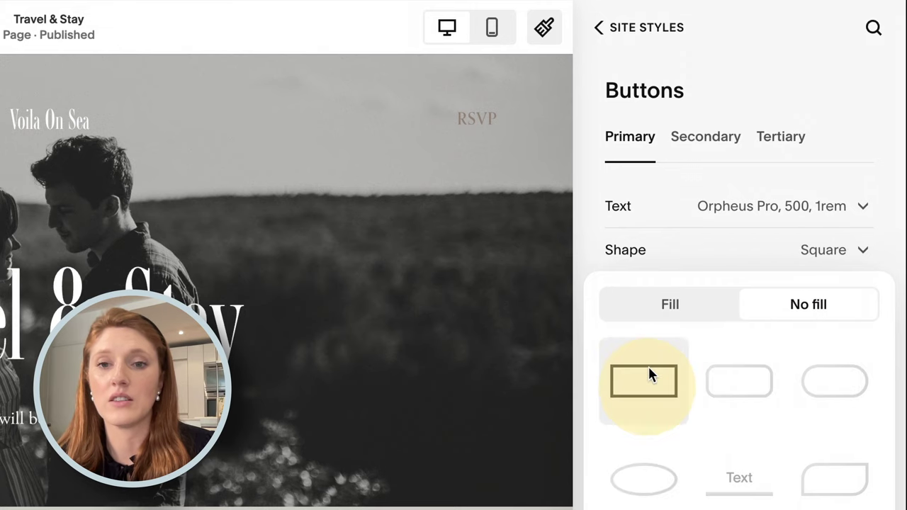
pyautogui.click(649, 315)
pyautogui.moveTo(653, 345); pyautogui.dragTo(844, 342)
pyautogui.moveTo(615, 355); pyautogui.dragTo(579, 354)
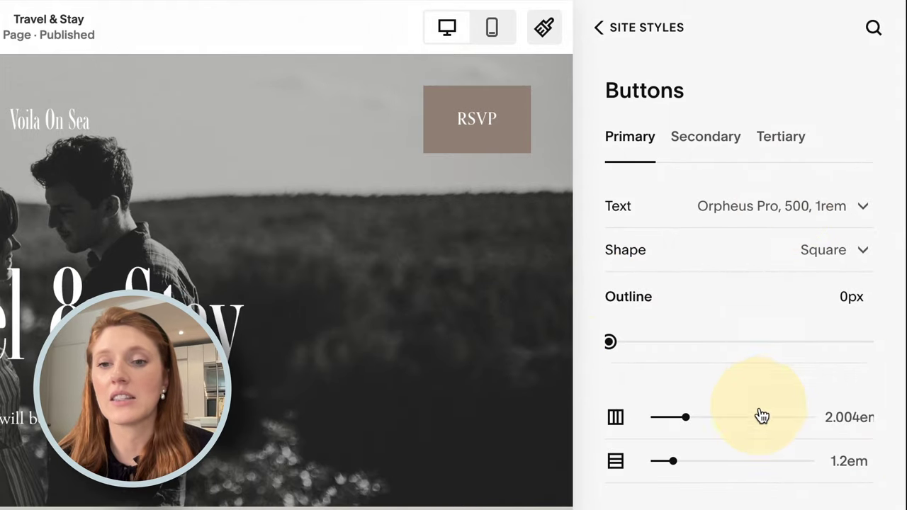
# Examine the style settings for the secondary and tertiary buttons and return to the primary button
pyautogui.click(684, 136)
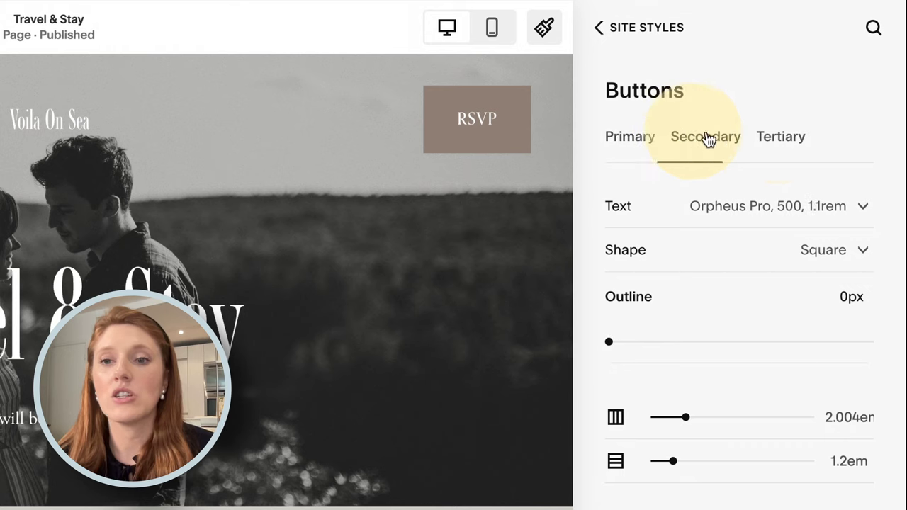
pyautogui.click(780, 138)
pyautogui.click(625, 142)
# Examine the site-wide image block settings for the Poster, Card and Overlap layouts and return to the site styles overview
pyautogui.click(597, 28)
pyautogui.click(649, 380)
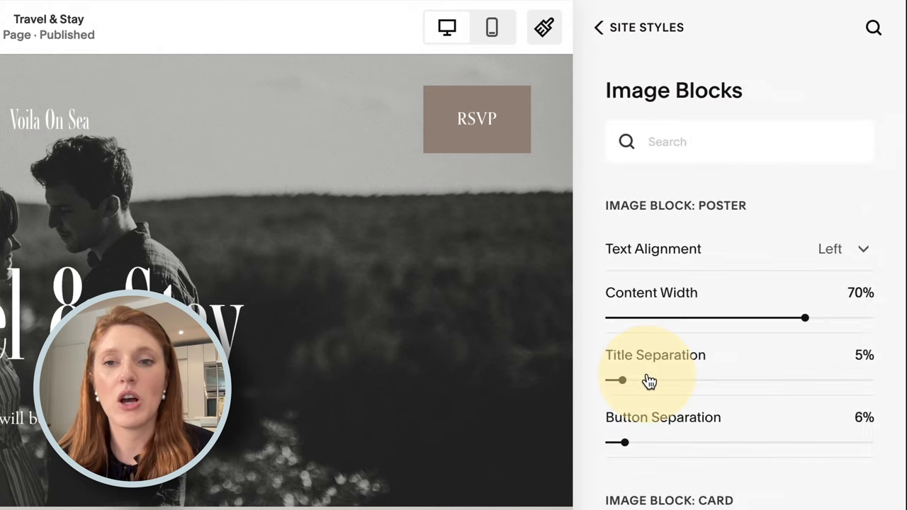
pyautogui.scroll(-15, 728, 251)
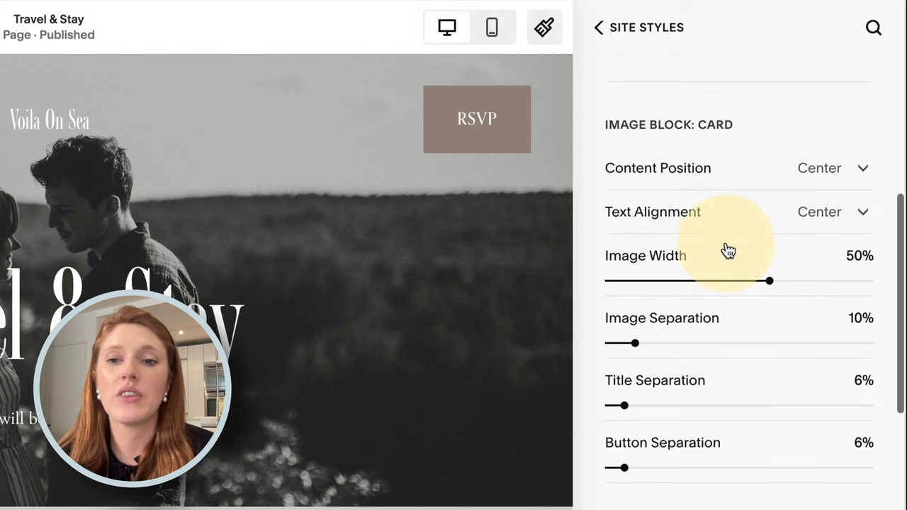
pyautogui.scroll(15, 729, 251)
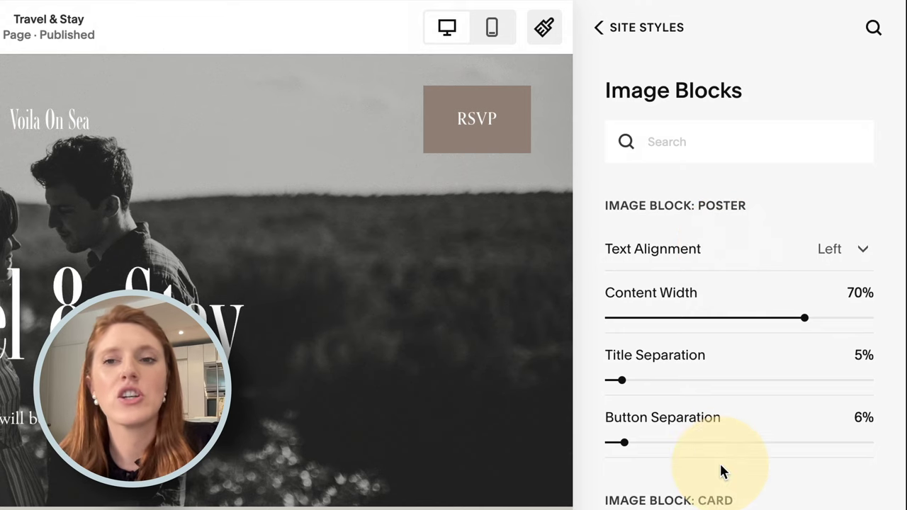
pyautogui.scroll(-6, 721, 471)
pyautogui.scroll(-1, 723, 473)
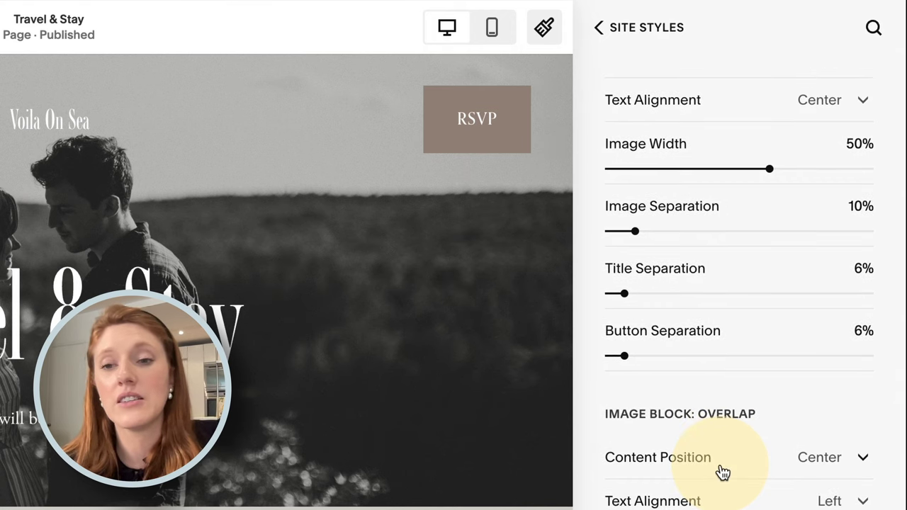
pyautogui.scroll(-5, 720, 472)
pyautogui.scroll(10, 719, 472)
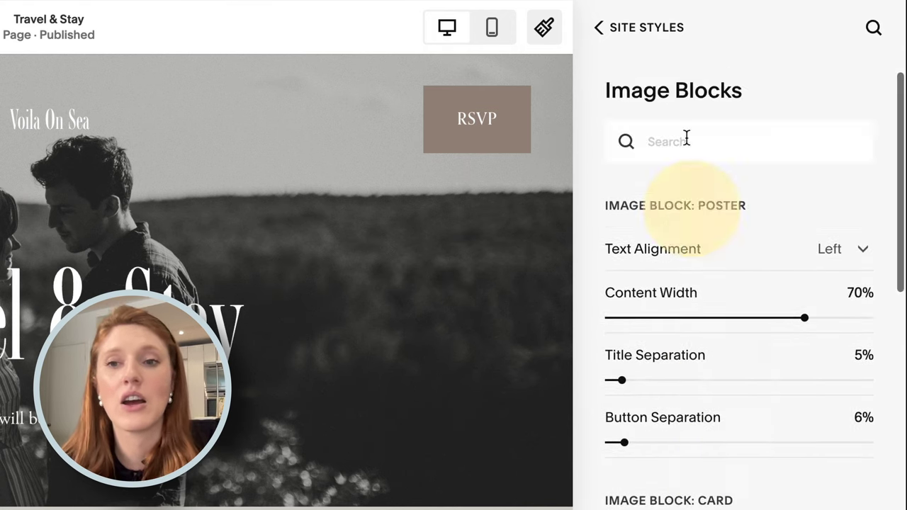
pyautogui.click(628, 31)
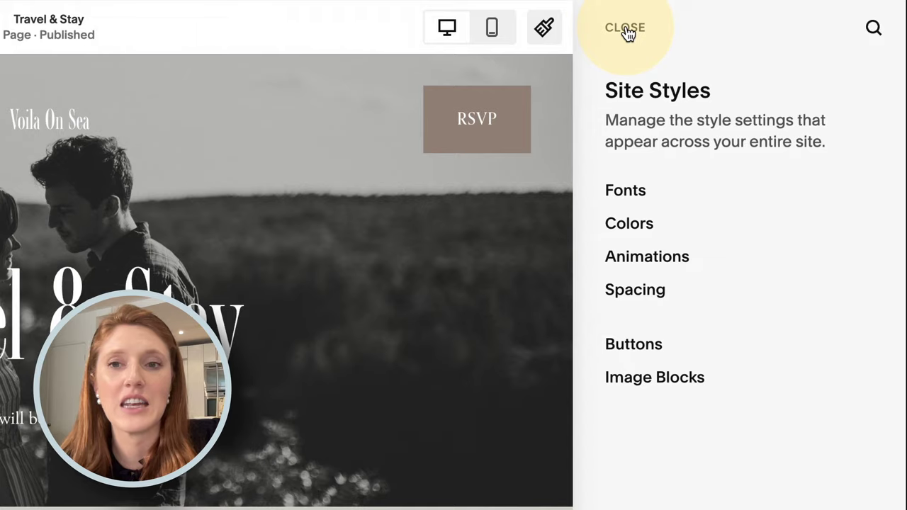
# Close the site styles, save the Travel & Stay page changes and open the site's page list
pyautogui.click(629, 32)
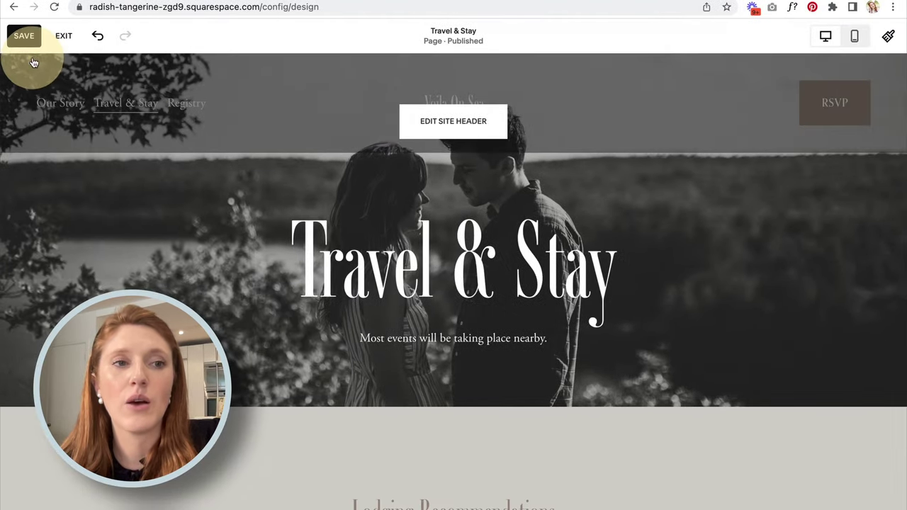
pyautogui.click(24, 35)
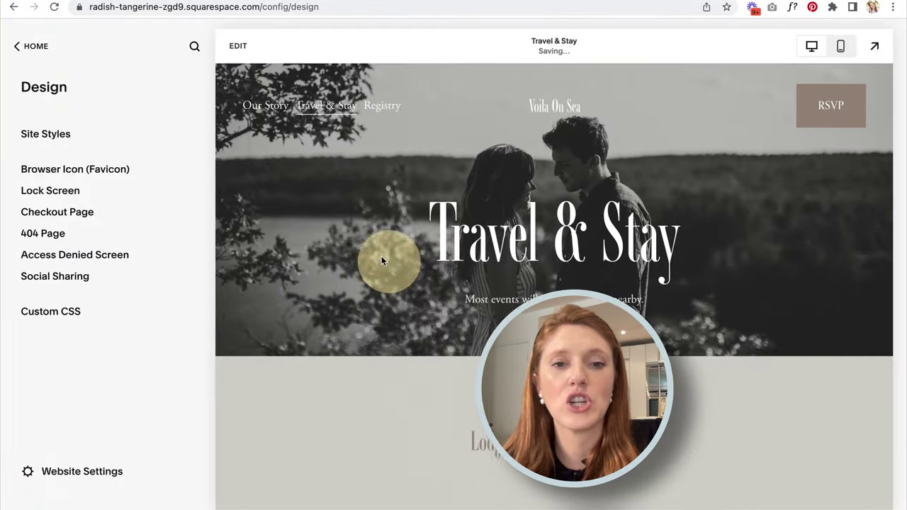
pyautogui.click(31, 47)
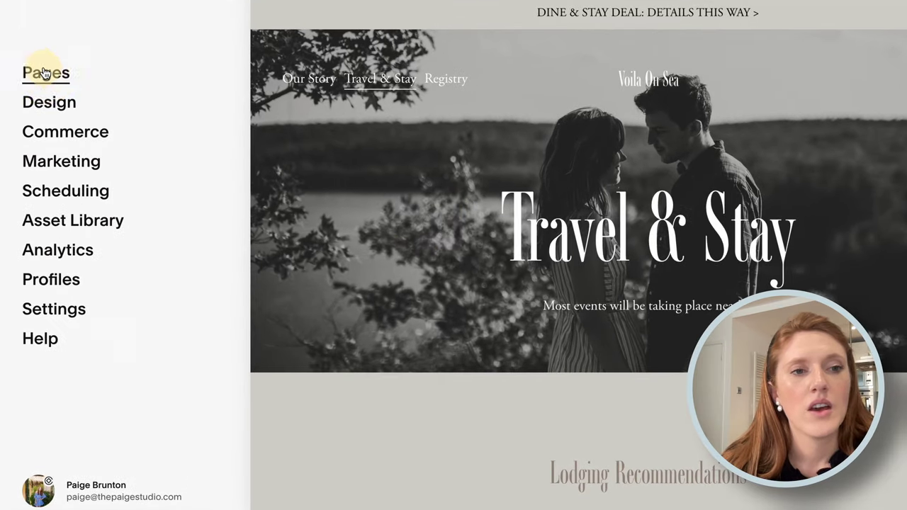
pyautogui.click(41, 124)
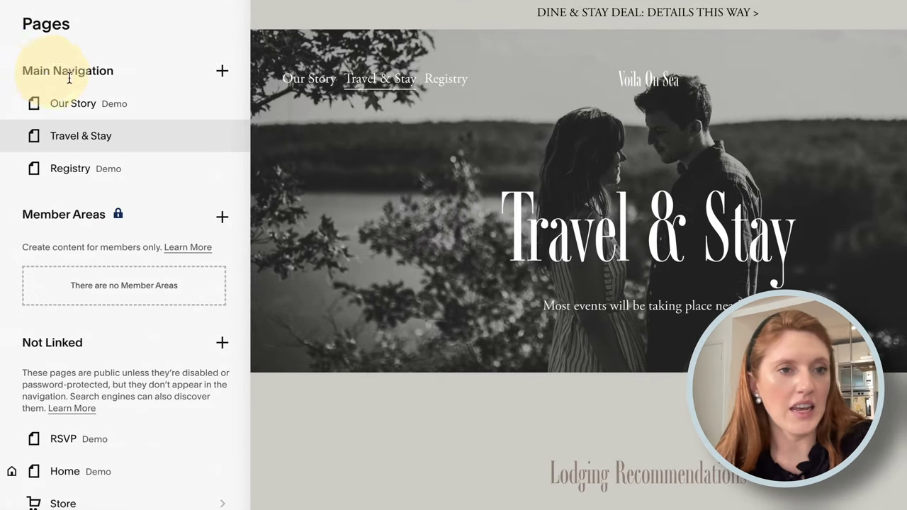
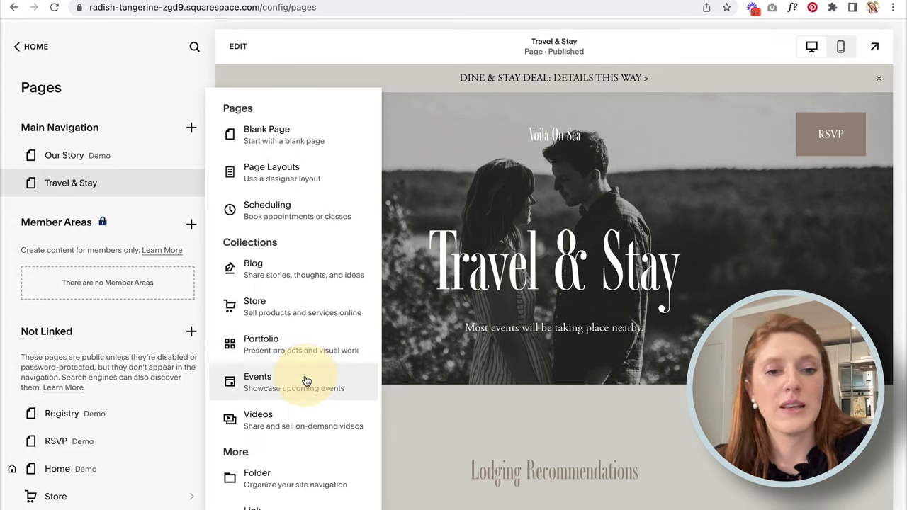
# Add a folder named "Stay with us" to the main navigation
pyautogui.scroll(-1, 294, 425)
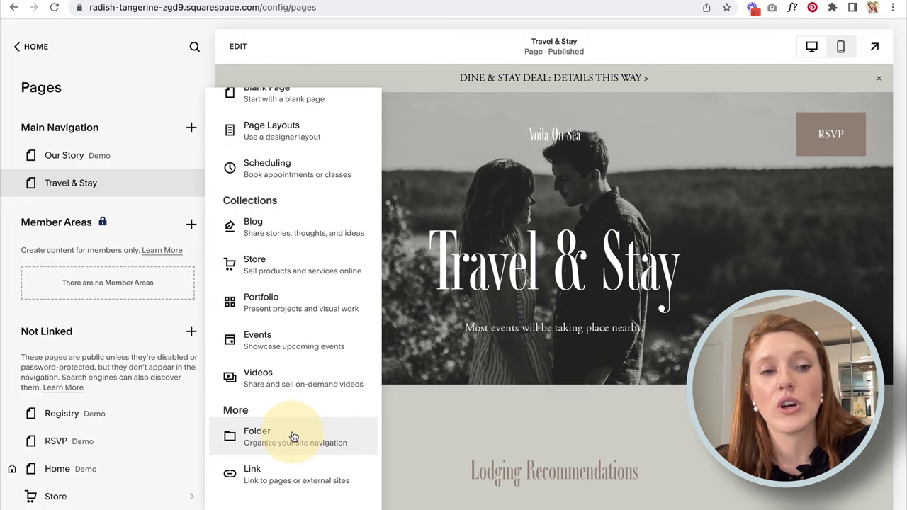
pyautogui.click(293, 437)
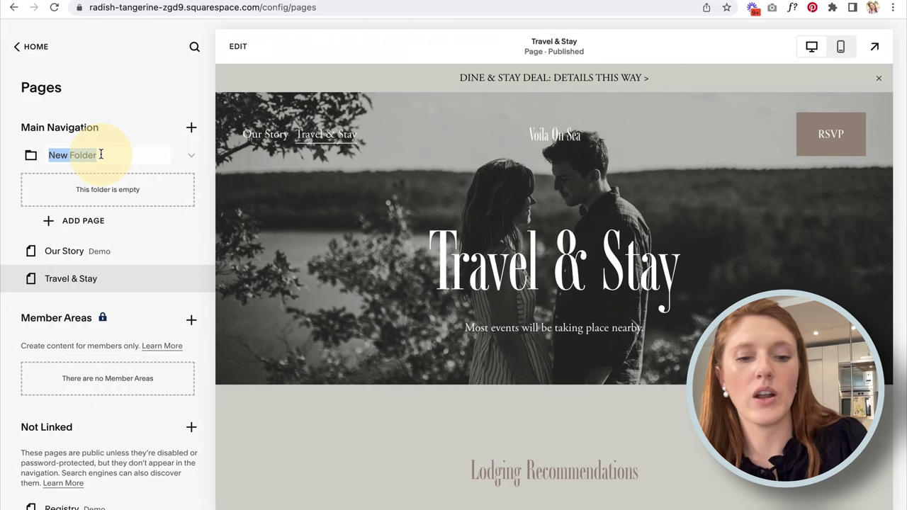
pyautogui.write('Stay with us')
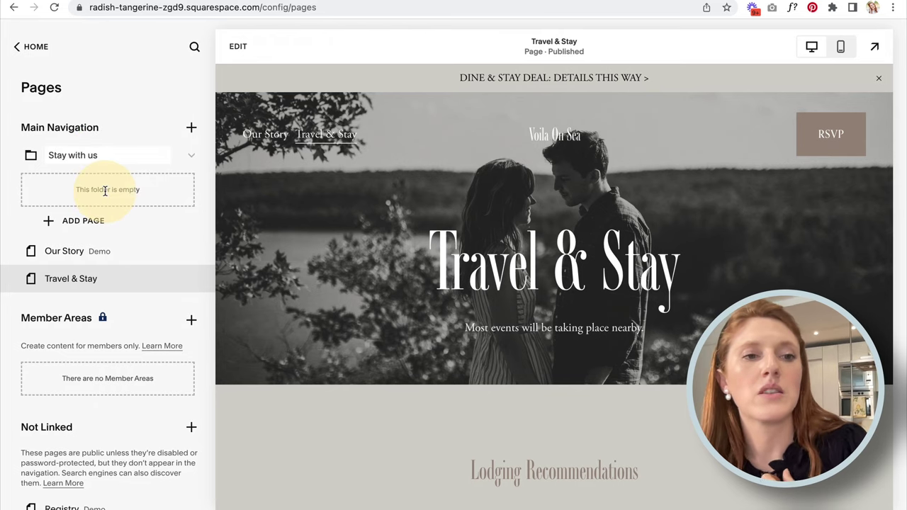
# Add two blank pages named "Rooms" and "Rates" inside the Stay with us folder
pyautogui.click(78, 222)
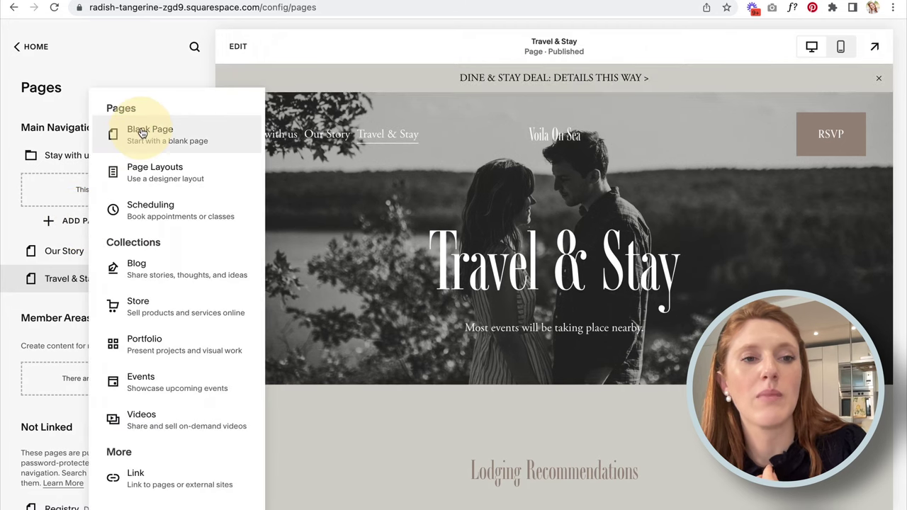
pyautogui.click(150, 129)
pyautogui.write('Rooms')
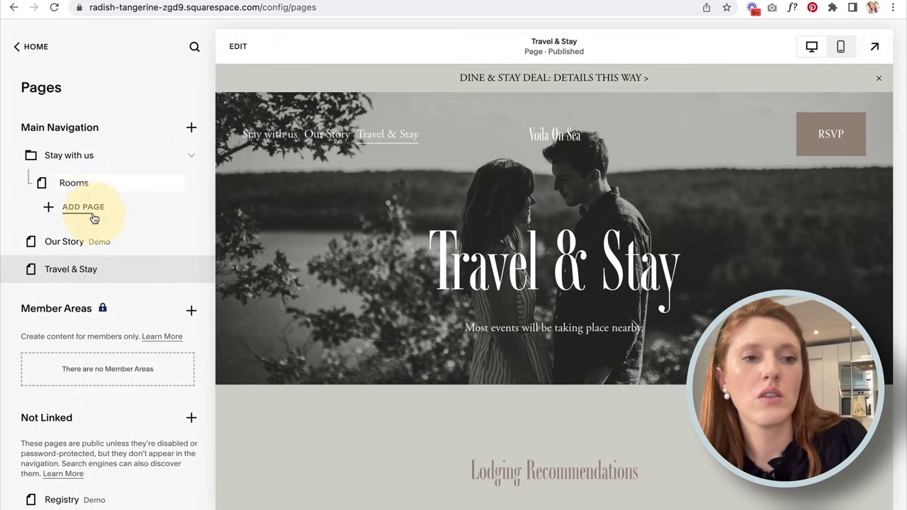
pyautogui.click(78, 209)
pyautogui.click(140, 129)
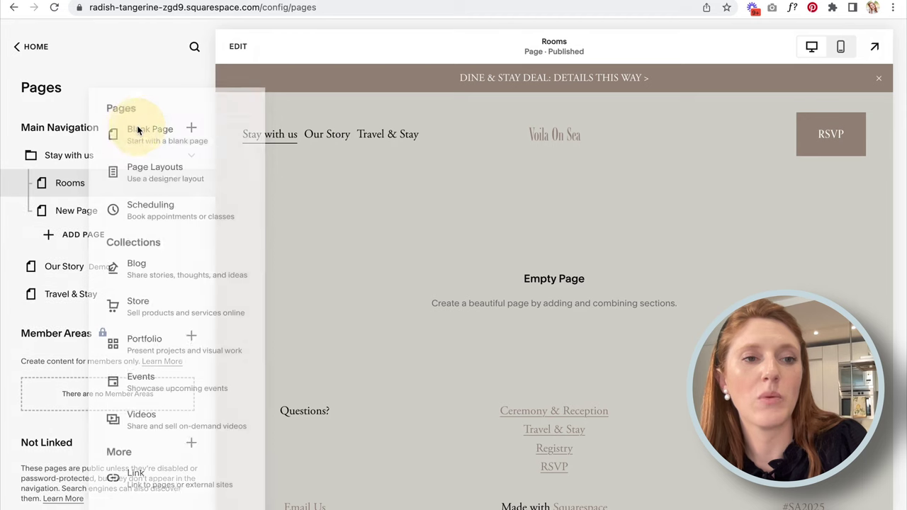
pyautogui.write('Rates')
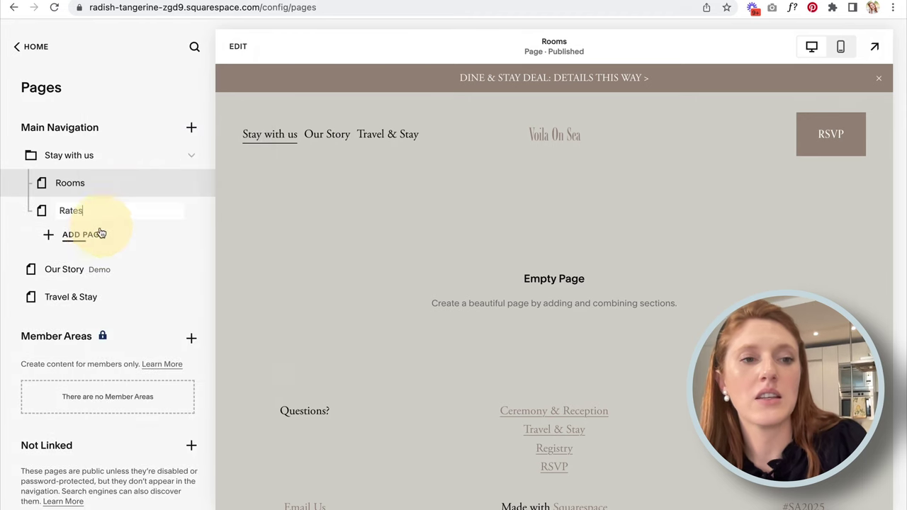
# Add a third blank page to the Stay with us folder and save its page title as "Spa Packages"
pyautogui.click(95, 238)
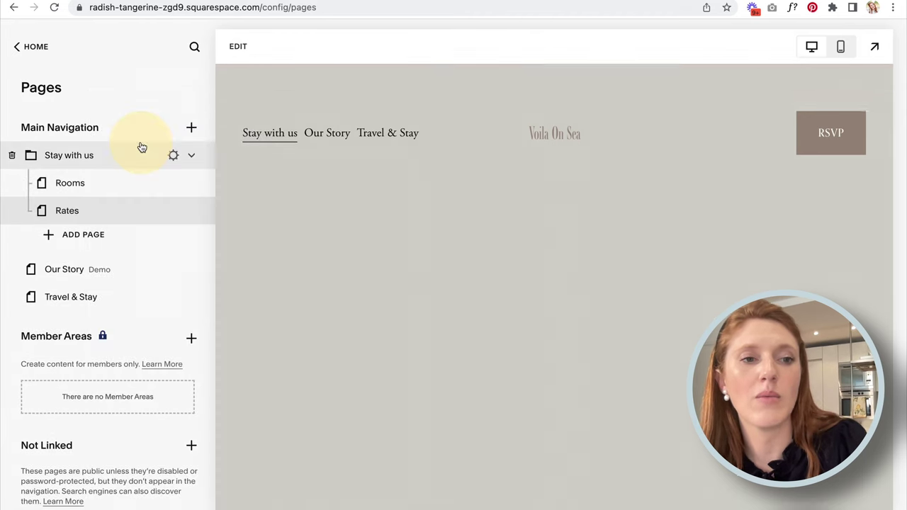
pyautogui.click(132, 136)
pyautogui.click(110, 241)
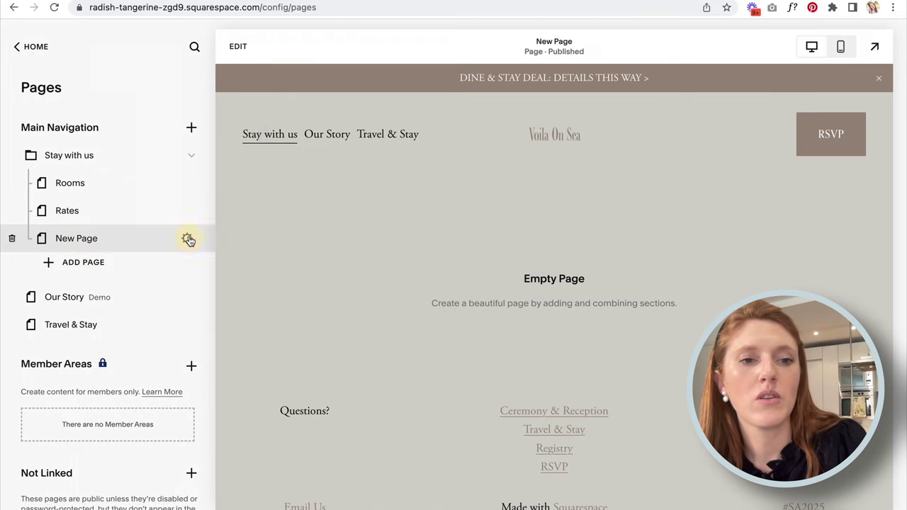
pyautogui.click(188, 240)
pyautogui.click(438, 174)
pyautogui.tripleClick(440, 174)
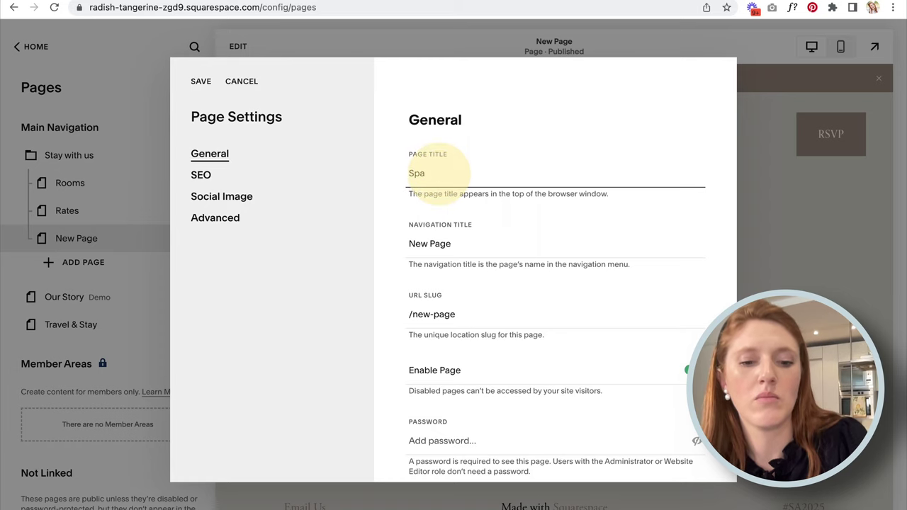
pyautogui.write('Spa Packages')
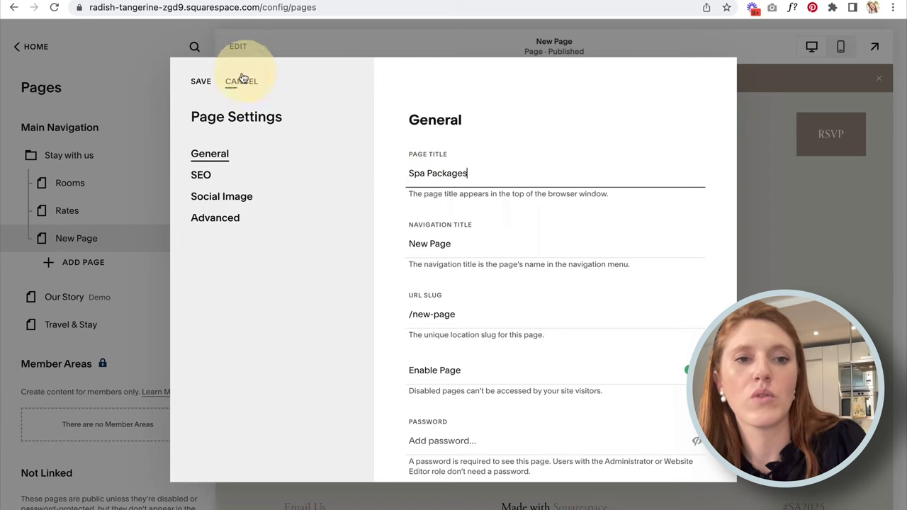
pyautogui.click(202, 82)
# Copy the page title "Spa Packages" into the new page's navigation title and save the page settings
pyautogui.click(188, 240)
pyautogui.moveTo(386, 173); pyautogui.dragTo(438, 244)
pyautogui.hotkey('ctrl', 'c')
pyautogui.tripleClick(438, 244)
pyautogui.hotkey('ctrl', 'v')
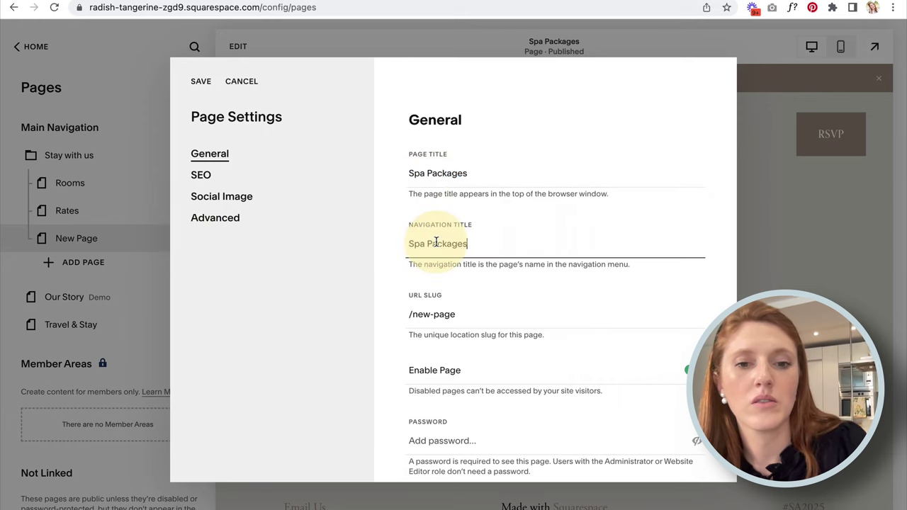
pyautogui.click(201, 82)
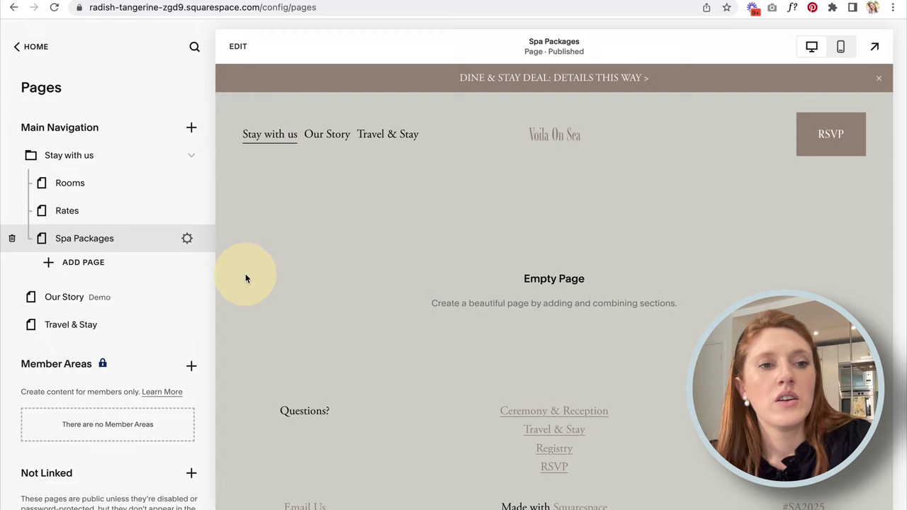
pyautogui.moveTo(259, 133)
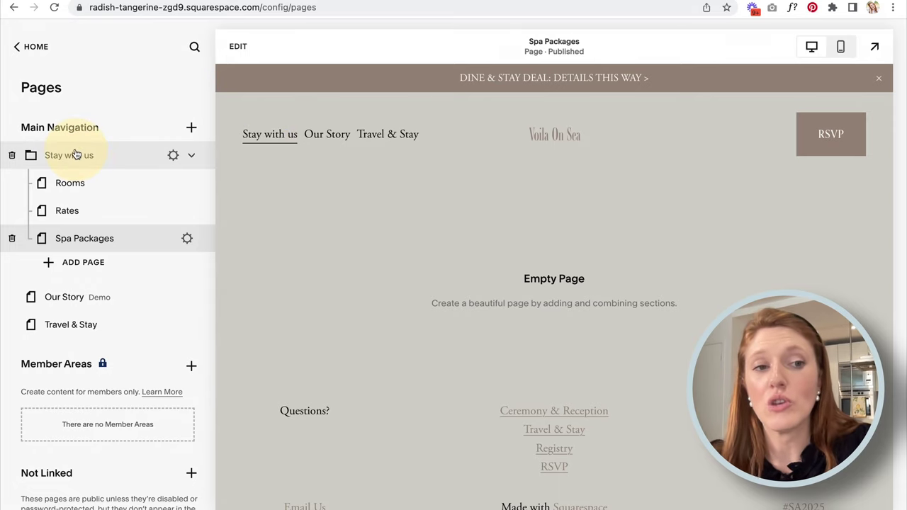
# Delete the "Stay with us" folder from the main navigation
pyautogui.click(11, 155)
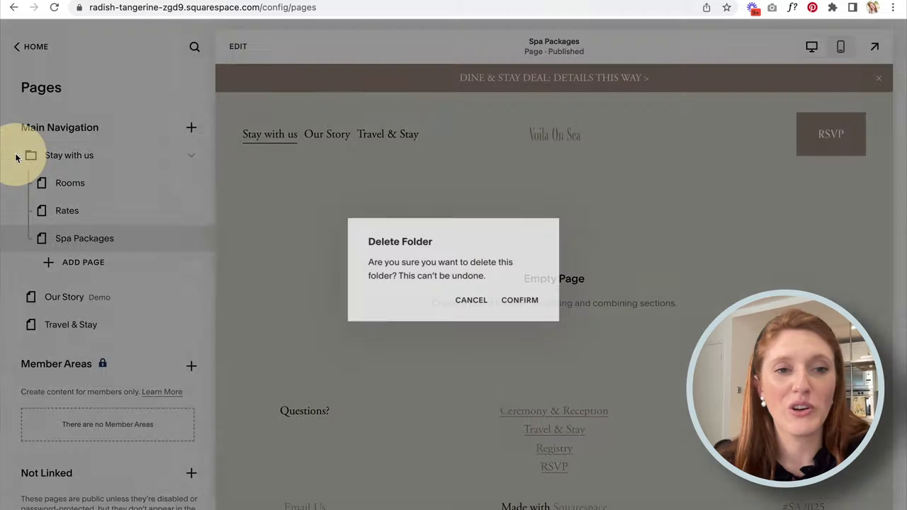
pyautogui.click(520, 302)
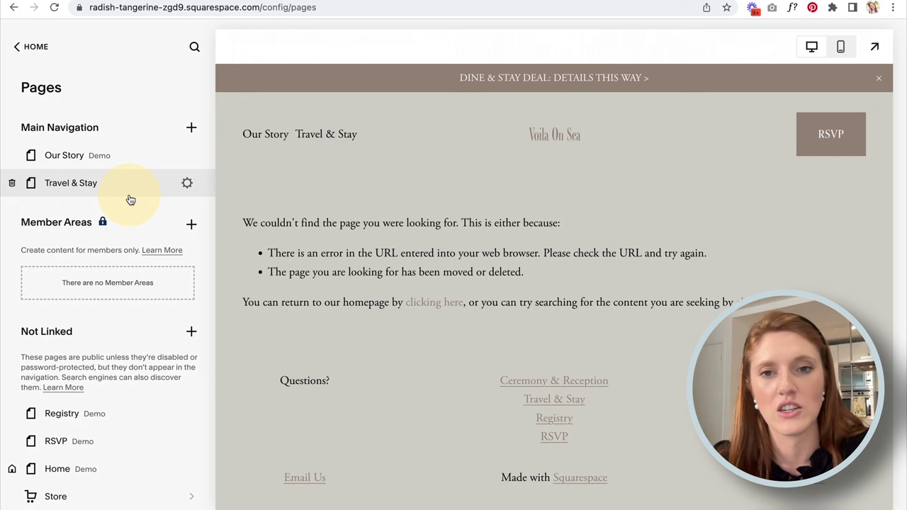
# Open the Travel & Stay page for editing and look over its sections
pyautogui.click(131, 199)
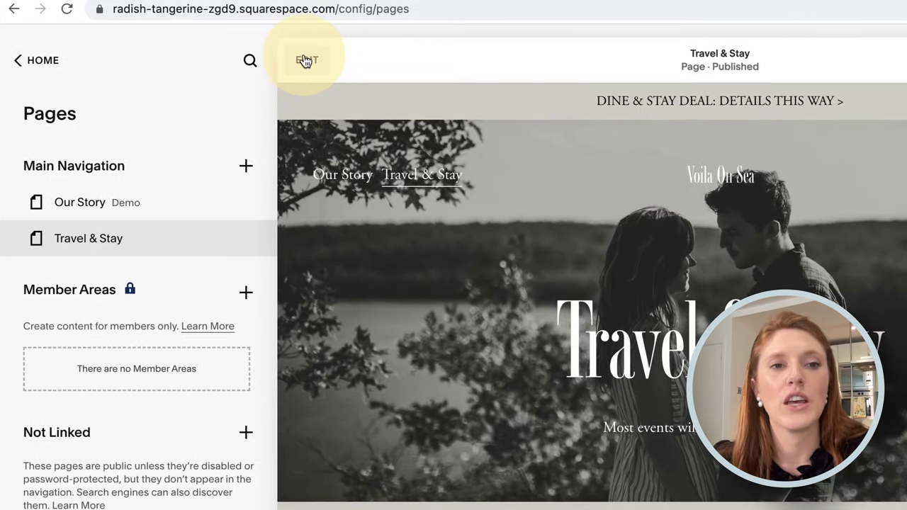
pyautogui.click(305, 61)
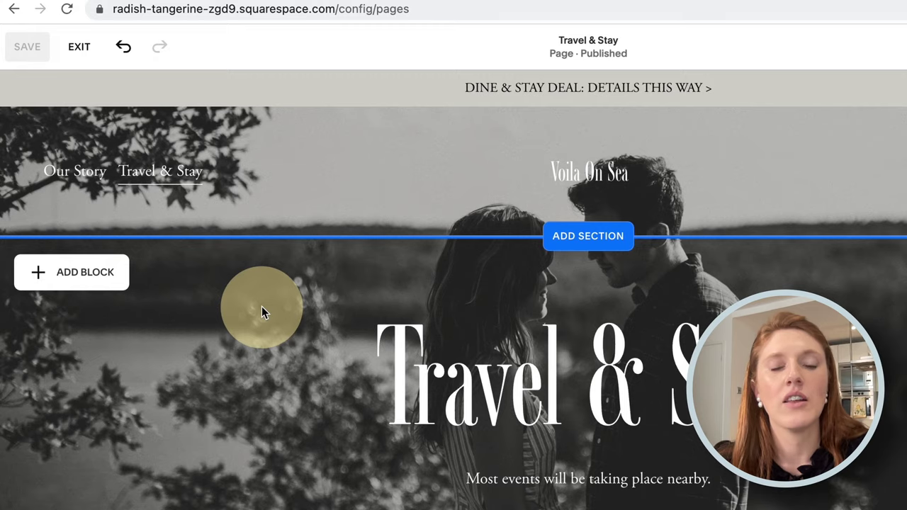
pyautogui.moveTo(619, 194)
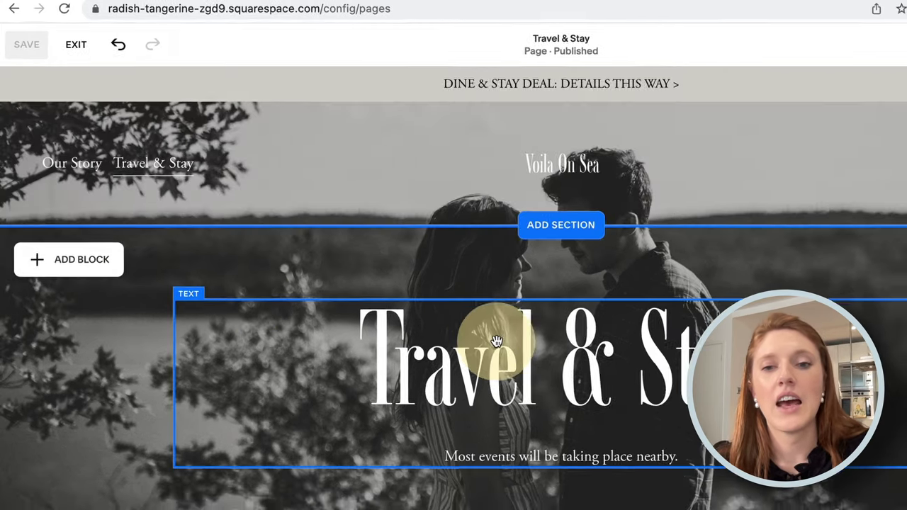
pyautogui.scroll(-5, 453, 312)
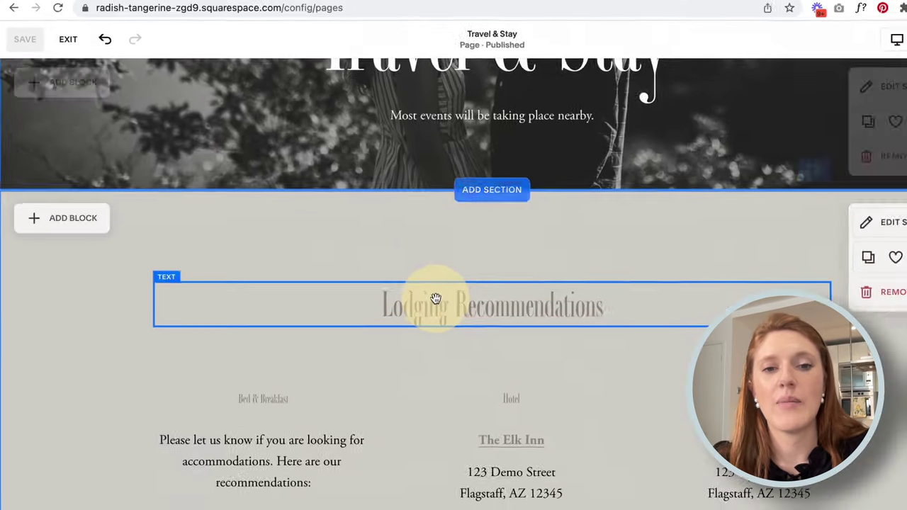
pyautogui.scroll(-4, 401, 275)
pyautogui.scroll(7, 401, 276)
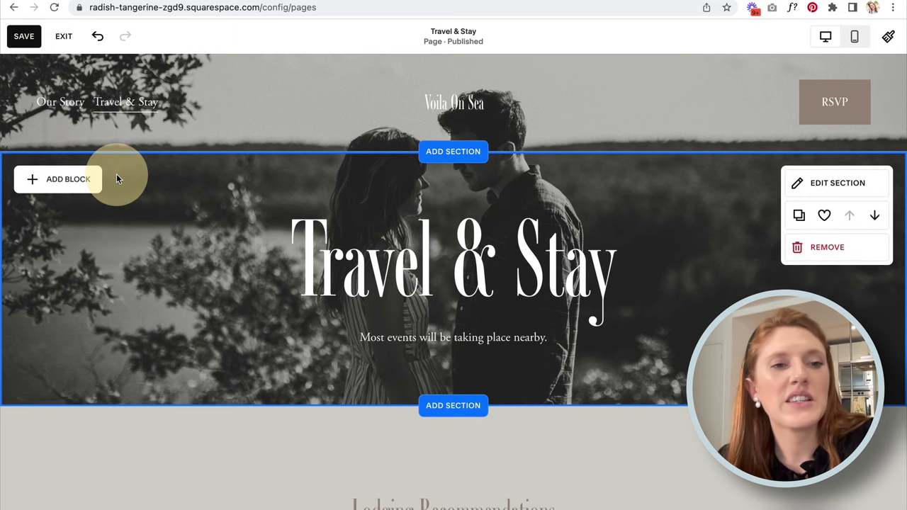
# Open the list of blocks for the Travel & Stay banner section and examine the available block types
pyautogui.click(60, 180)
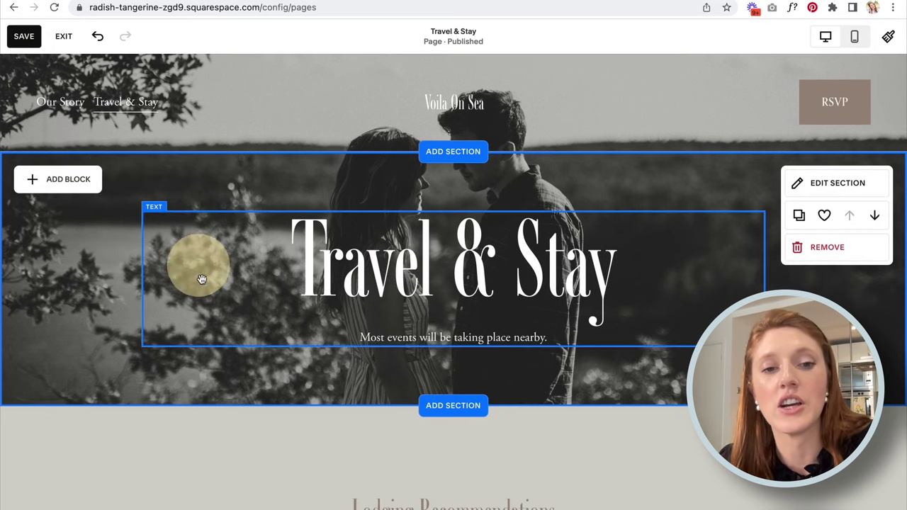
pyautogui.click(62, 181)
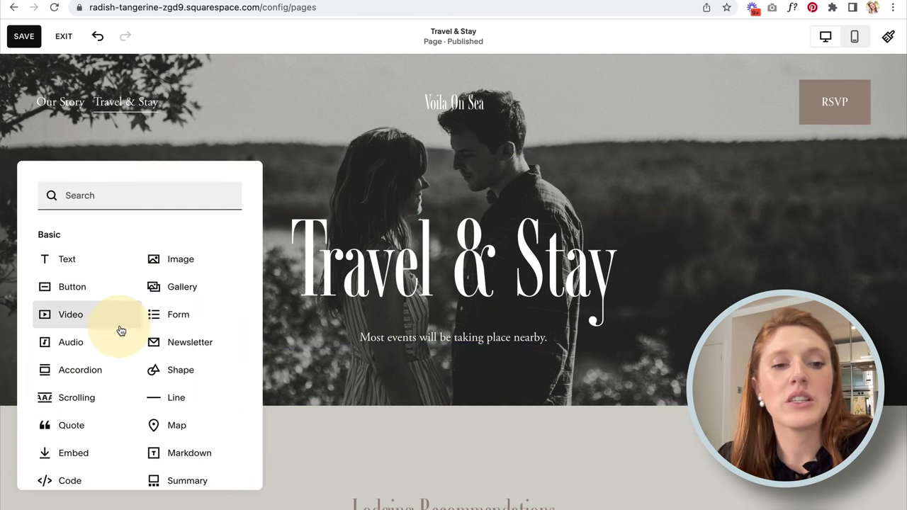
pyautogui.scroll(-10, 121, 331)
pyautogui.scroll(12, 120, 330)
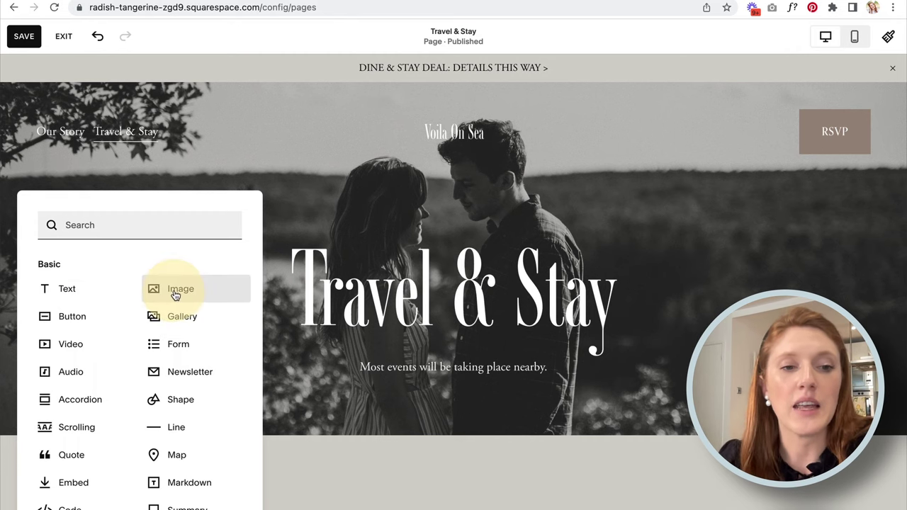
pyautogui.scroll(-2, 181, 351)
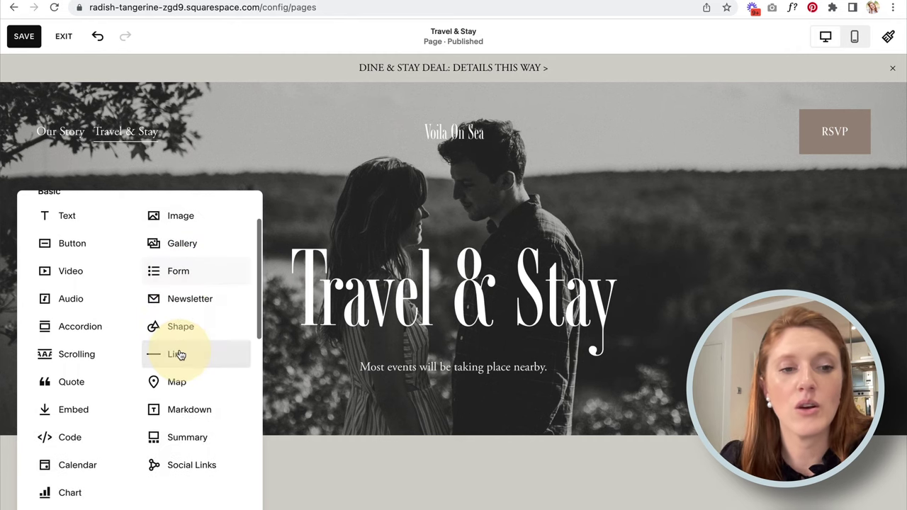
pyautogui.scroll(-1, 80, 362)
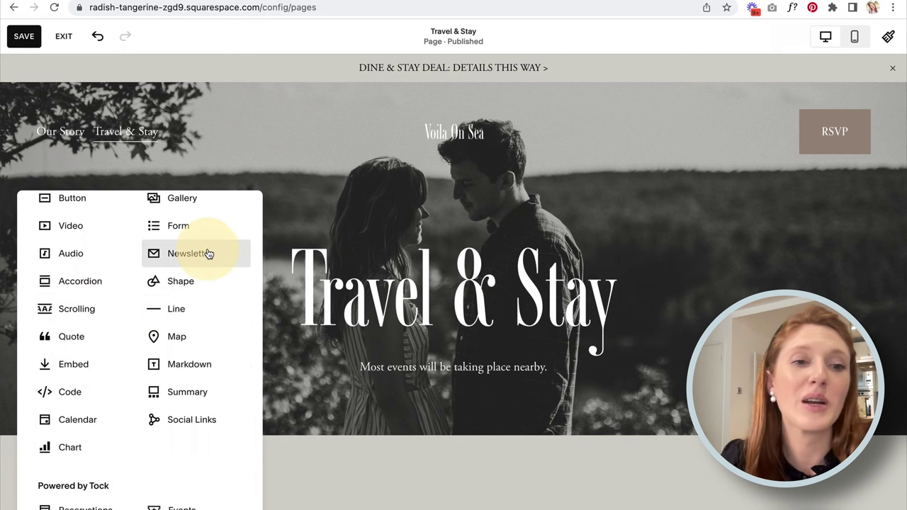
pyautogui.scroll(-2, 209, 254)
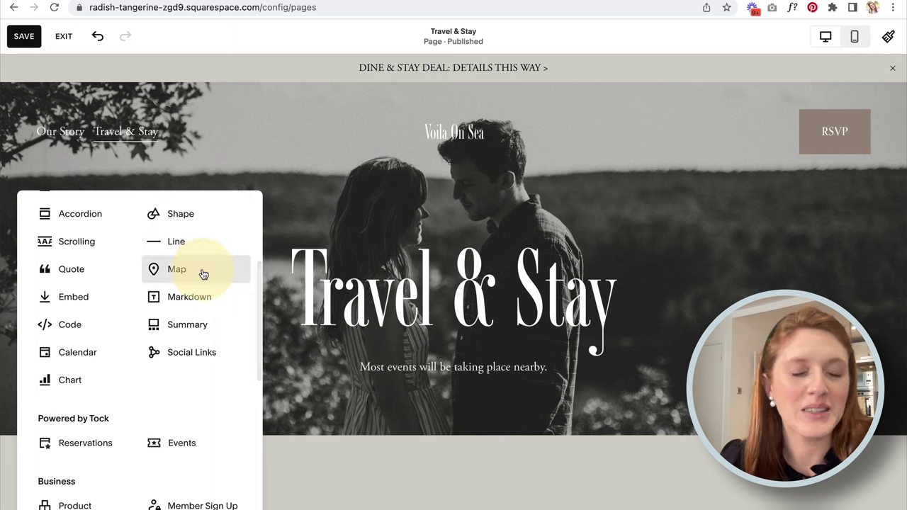
pyautogui.scroll(-6, 113, 347)
pyautogui.scroll(10, 113, 348)
pyautogui.scroll(-2, 105, 299)
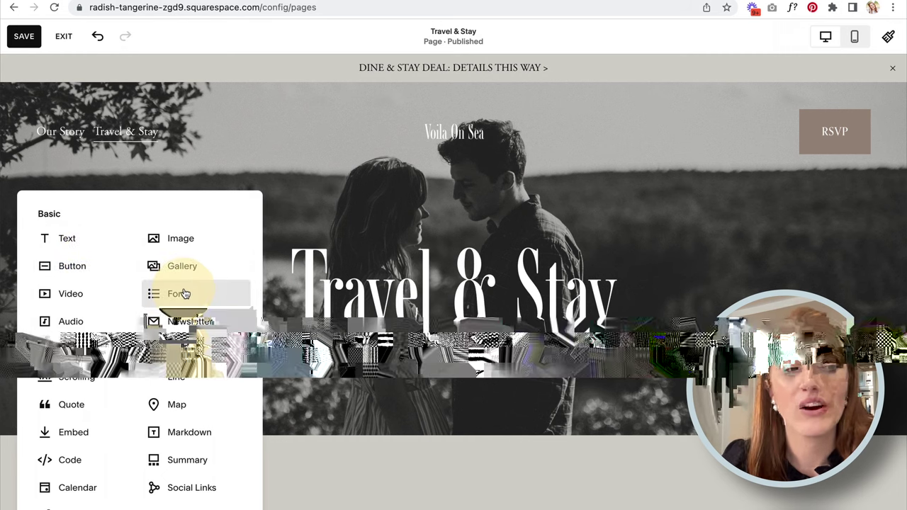
pyautogui.scroll(-10, 184, 294)
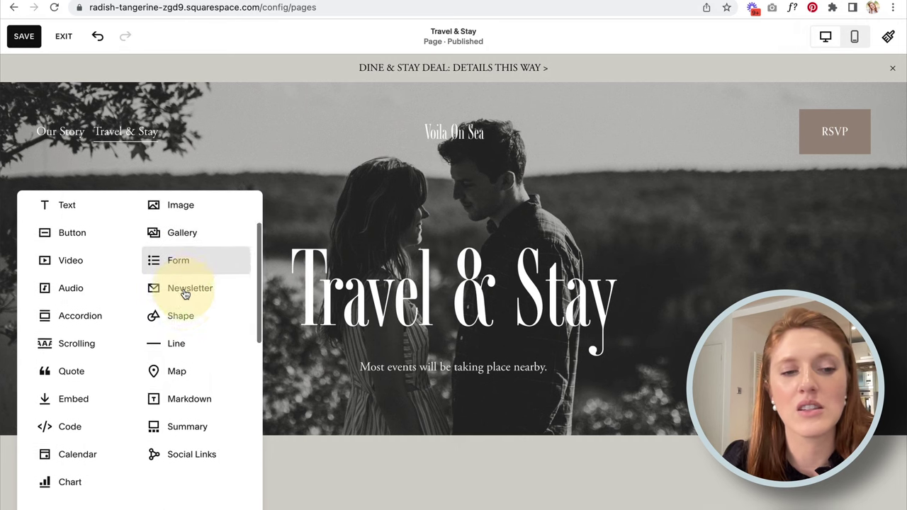
pyautogui.scroll(-10, 184, 289)
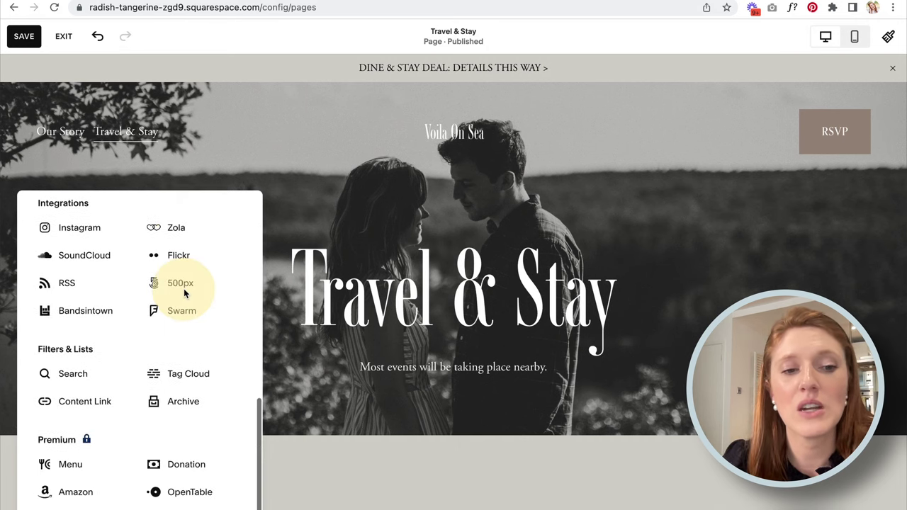
pyautogui.scroll(5, 183, 293)
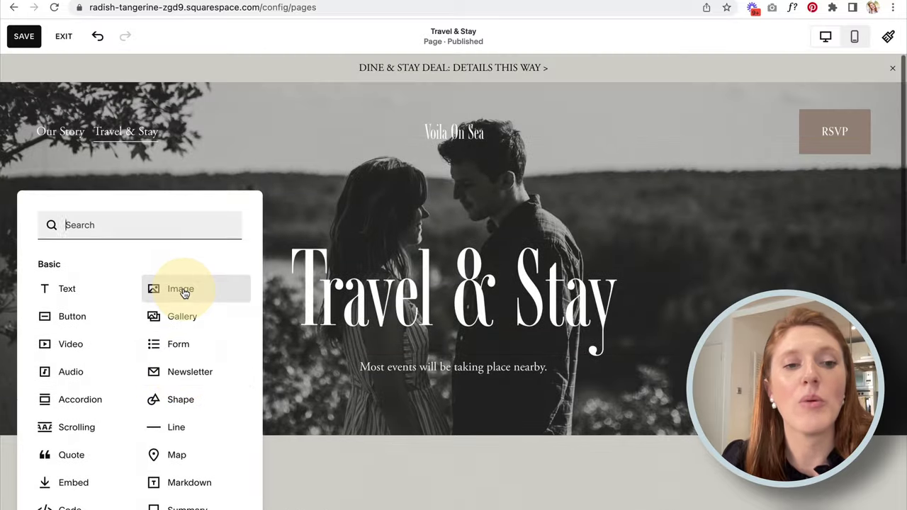
# Add a text block reading "Type and text appears, wahoo!" and move it to the banner's centre, below the "Most events will be taking place nearby." line
pyautogui.click(92, 287)
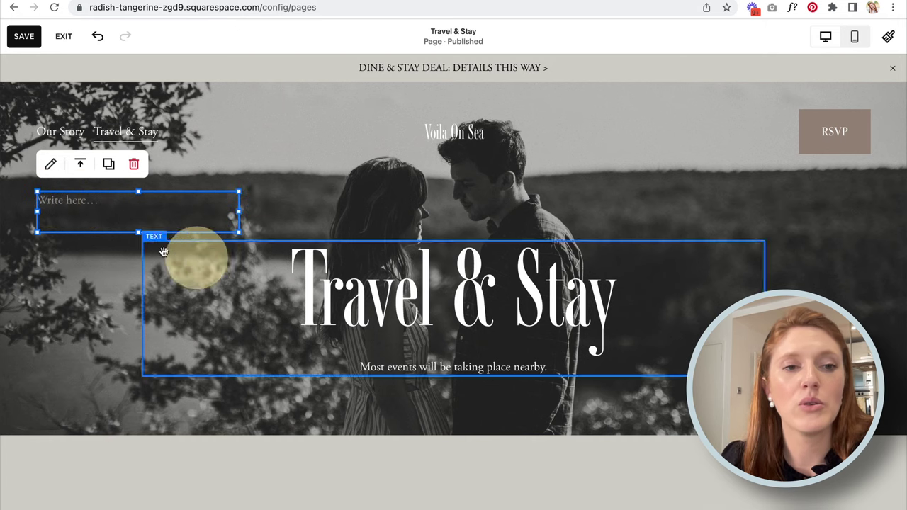
pyautogui.click(65, 202)
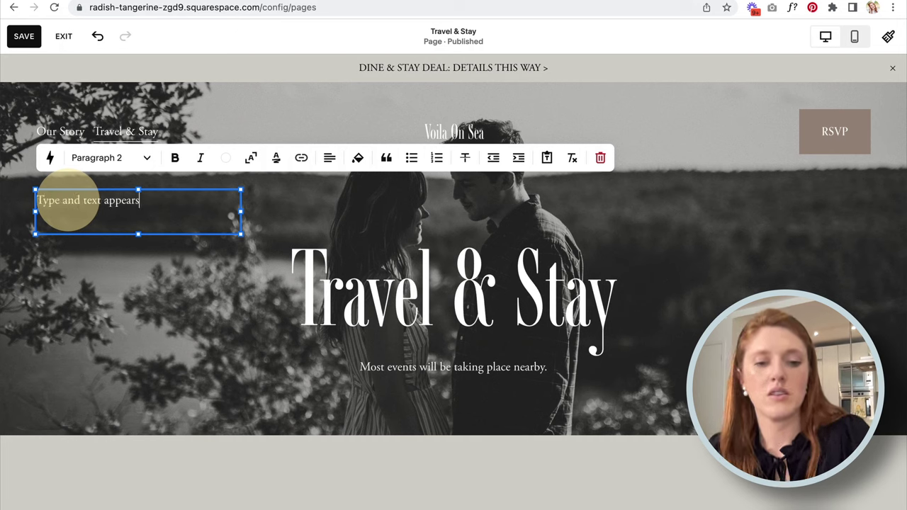
pyautogui.write('!')
pyautogui.click(45, 312)
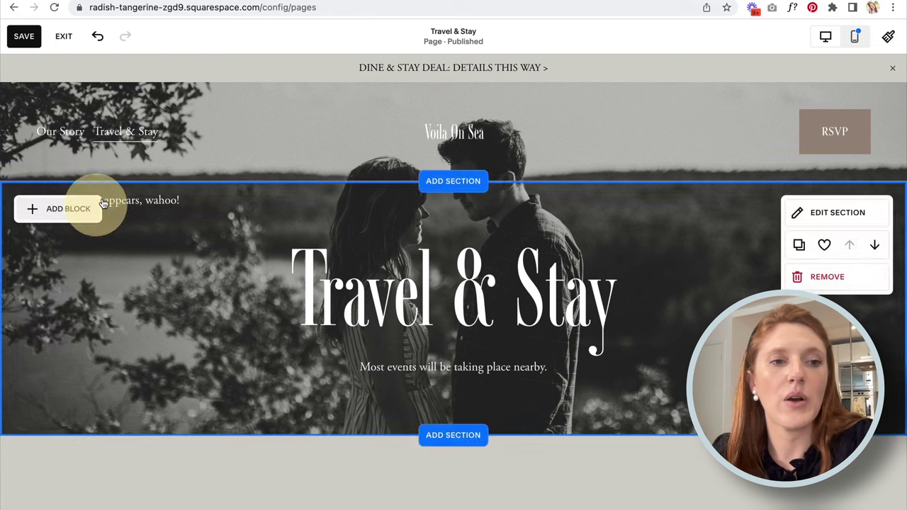
pyautogui.click(133, 201)
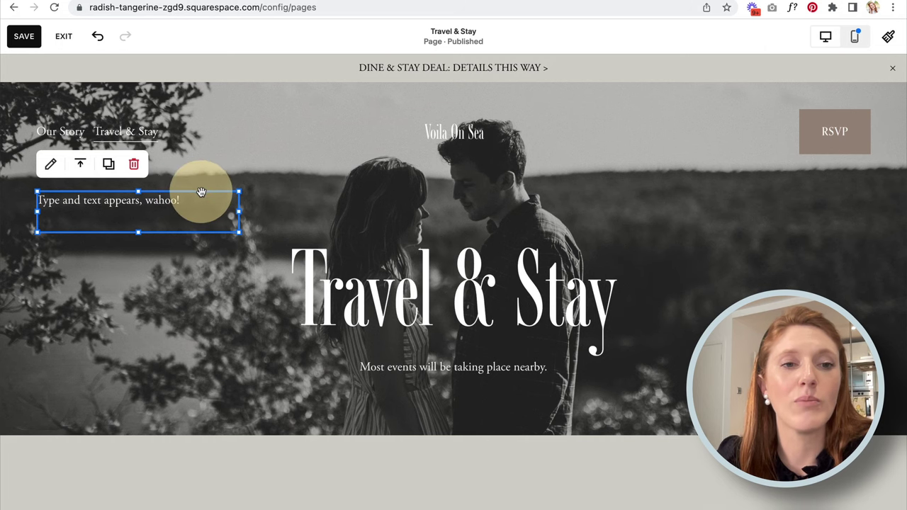
pyautogui.moveTo(201, 192); pyautogui.dragTo(512, 266)
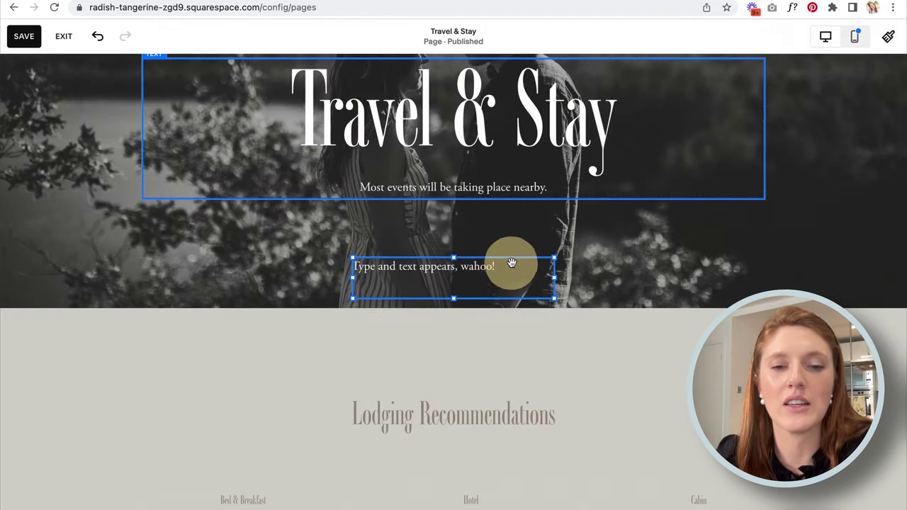
# Try the Heading 1 and Heading 2 styles on the added text and return it to Paragraph 2
pyautogui.click(366, 230)
pyautogui.click(399, 312)
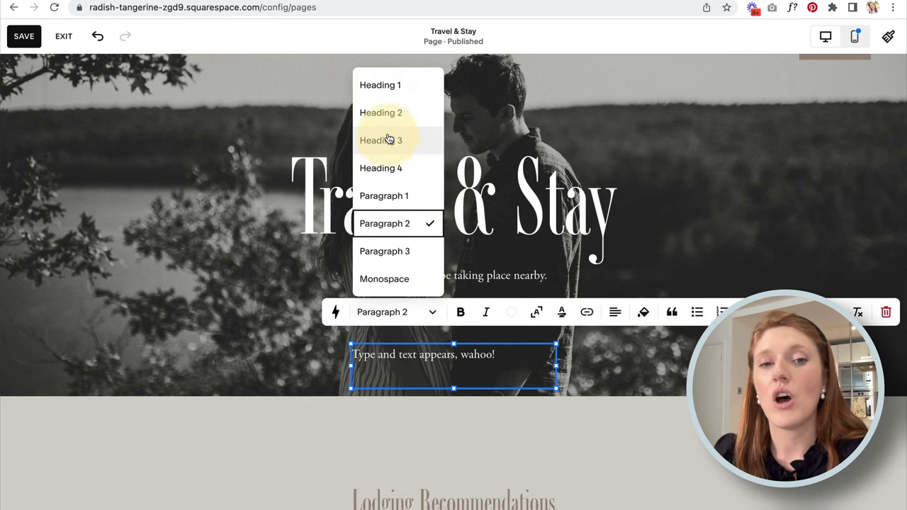
pyautogui.click(387, 85)
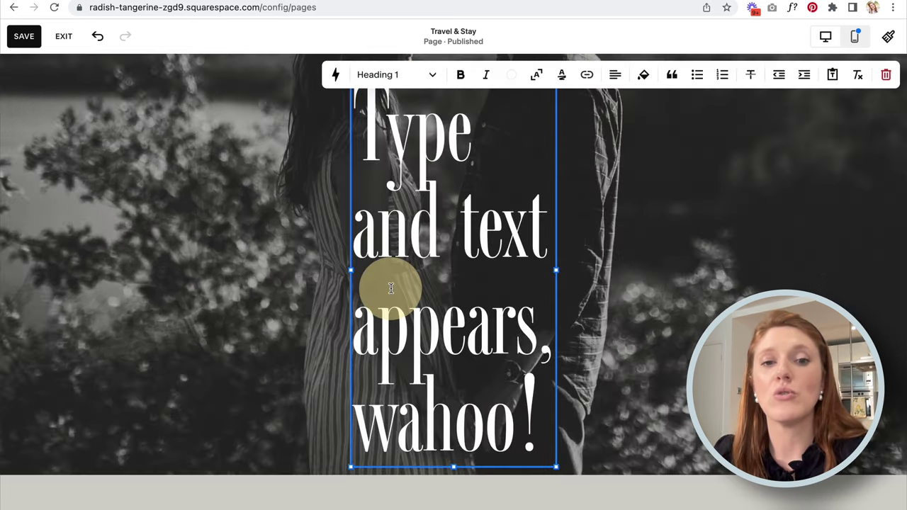
pyautogui.scroll(2, 385, 284)
pyautogui.click(389, 133)
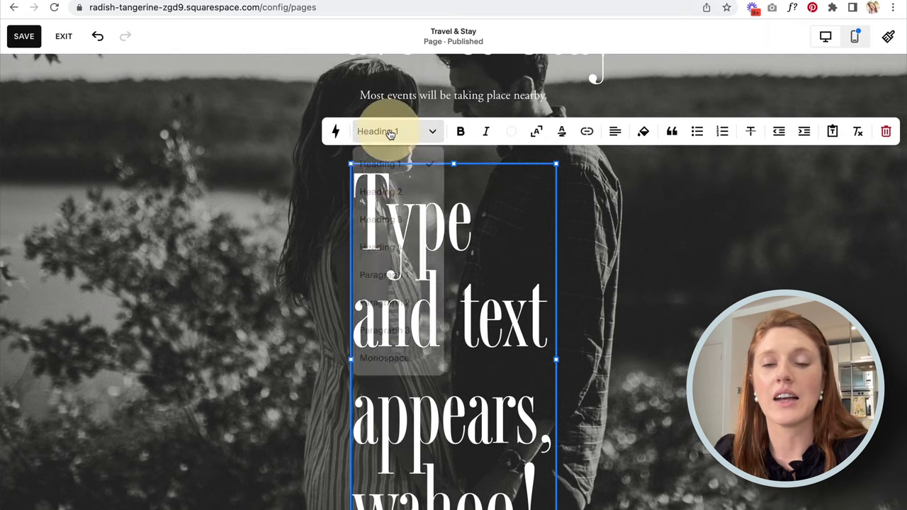
pyautogui.click(380, 219)
pyautogui.click(381, 135)
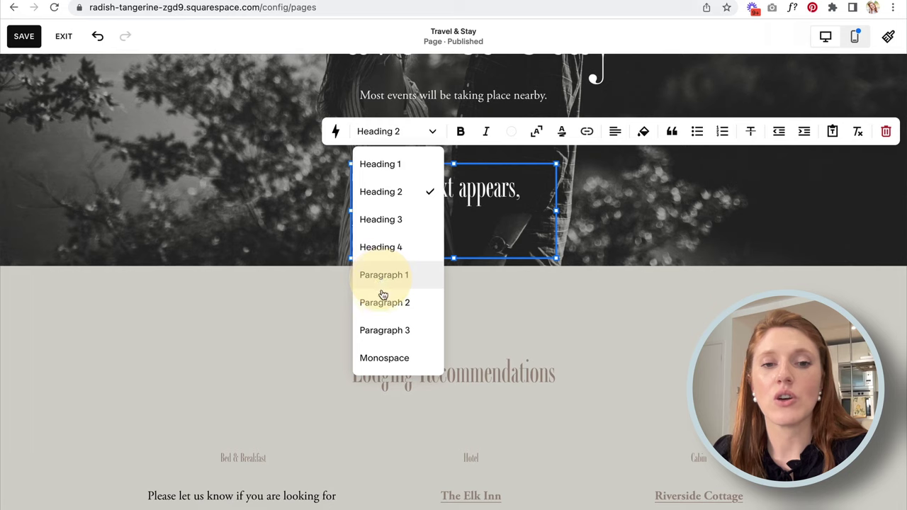
pyautogui.click(382, 302)
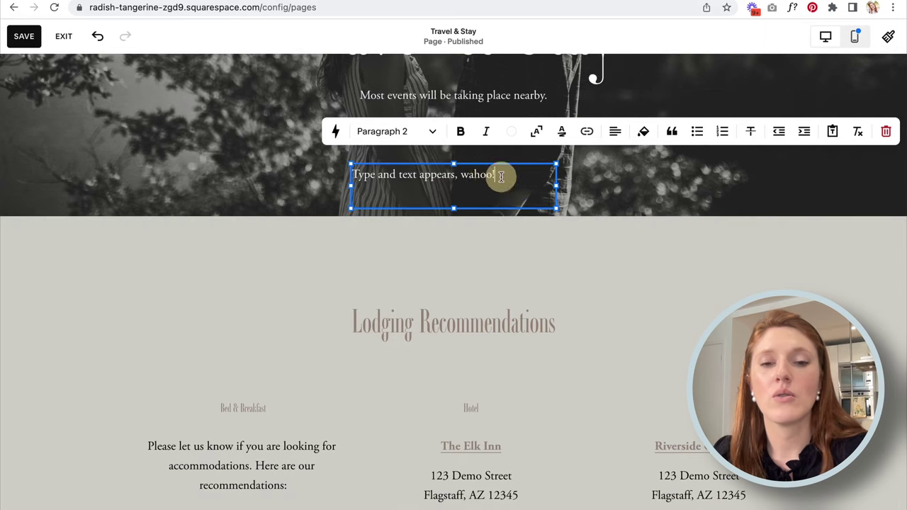
# Center the "Type and text appears, wahoo!" line within its block and make it italic
pyautogui.scroll(5, 501, 176)
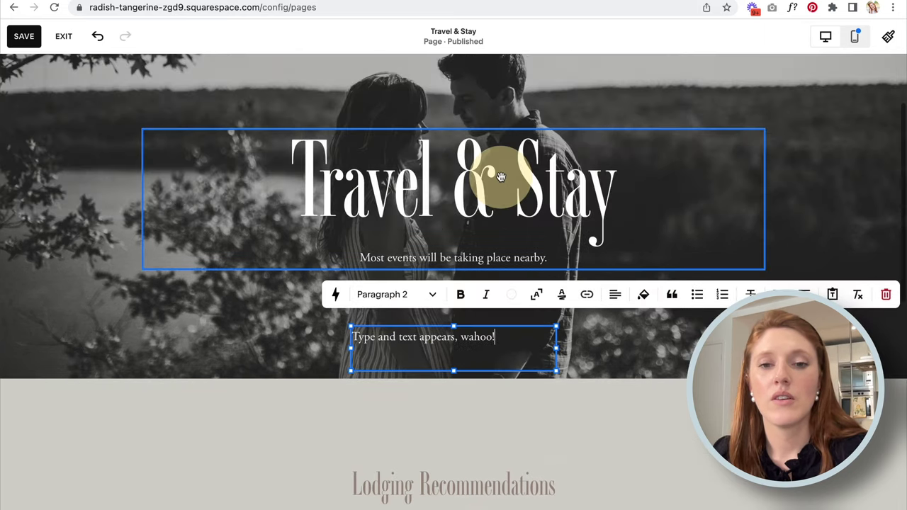
pyautogui.click(616, 295)
pyautogui.click(601, 325)
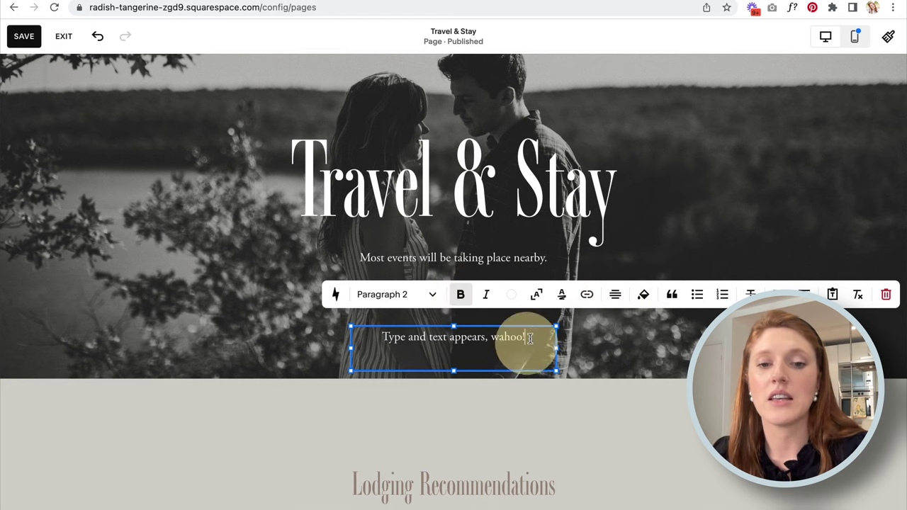
pyautogui.moveTo(530, 335); pyautogui.dragTo(383, 338)
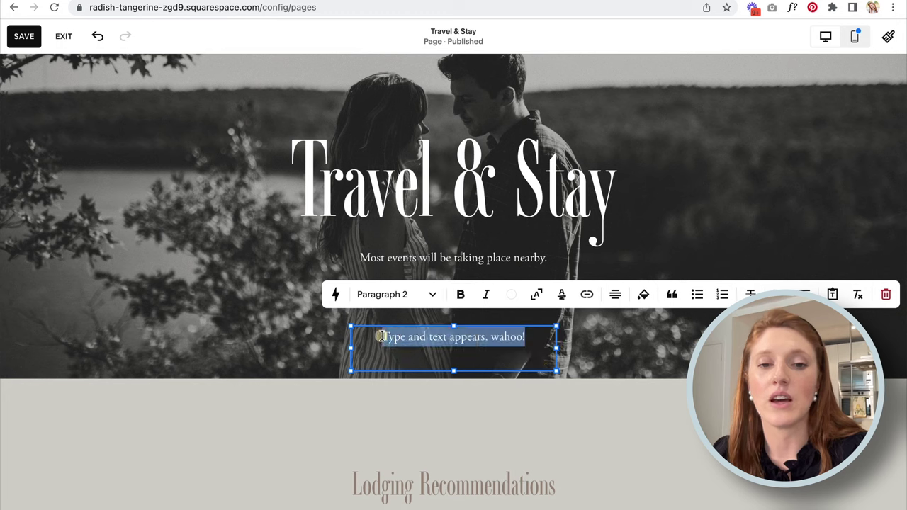
pyautogui.click(486, 295)
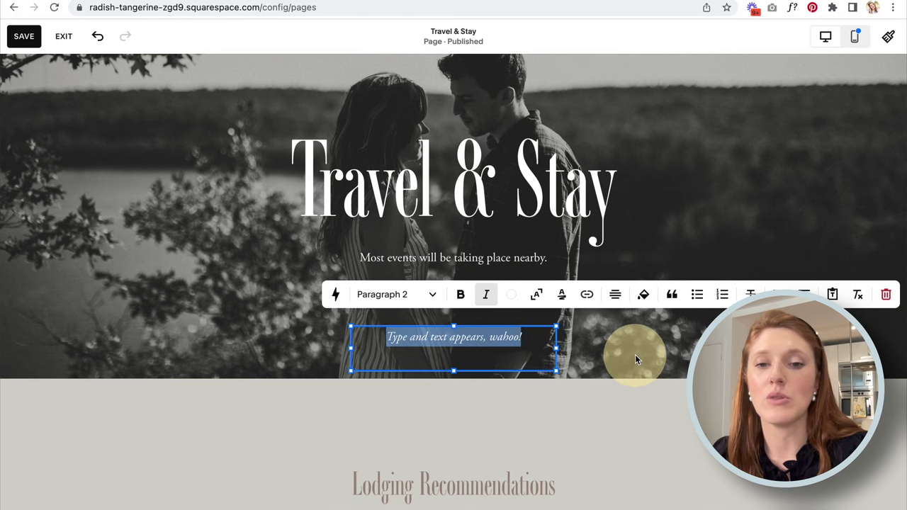
# Turn on text scaling for the italic line and narrow its block from the right edge to shrink the text
pyautogui.click(537, 296)
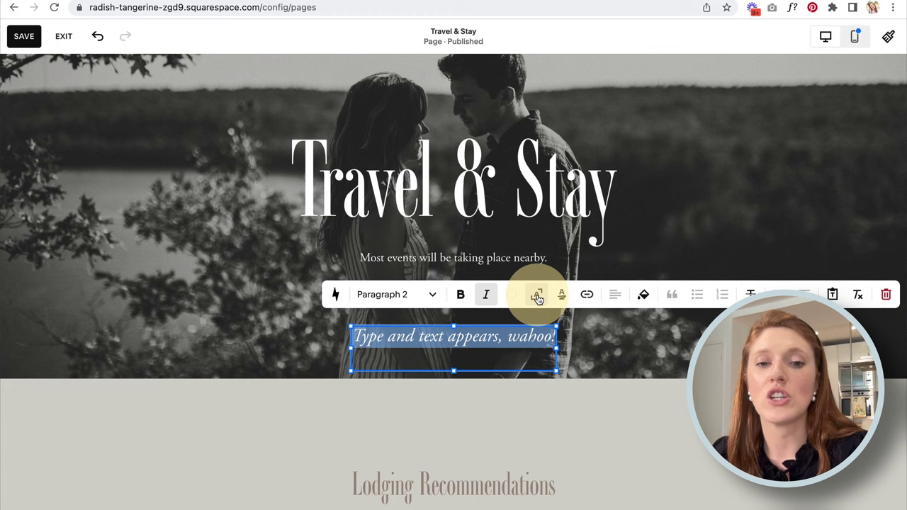
pyautogui.click(537, 297)
pyautogui.click(537, 297)
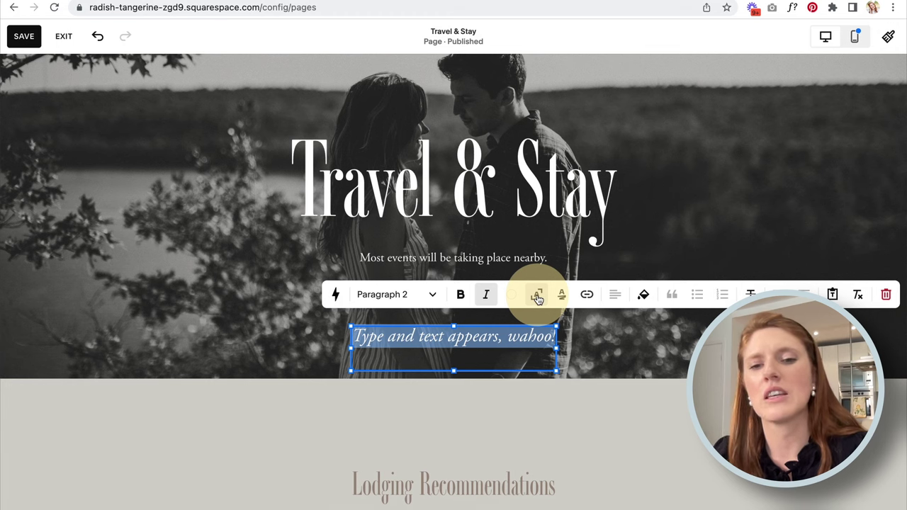
pyautogui.click(596, 346)
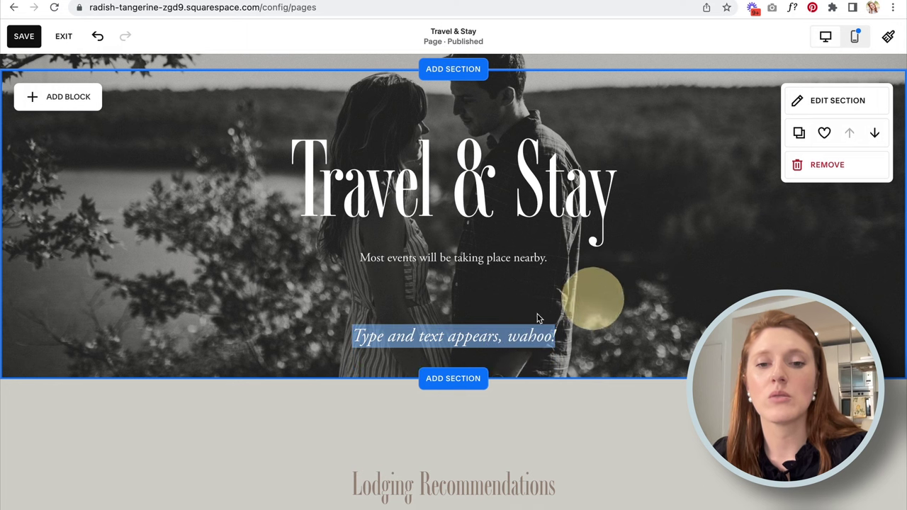
pyautogui.click(491, 339)
pyautogui.moveTo(558, 327); pyautogui.dragTo(523, 332)
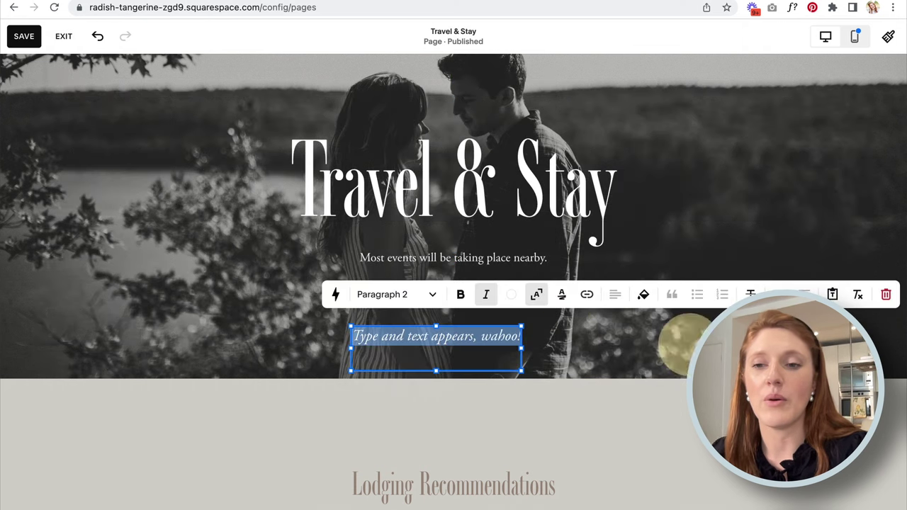
# Delete the italic "Type and text appears, wahoo!" text block from the banner
pyautogui.click(887, 295)
pyautogui.click(528, 309)
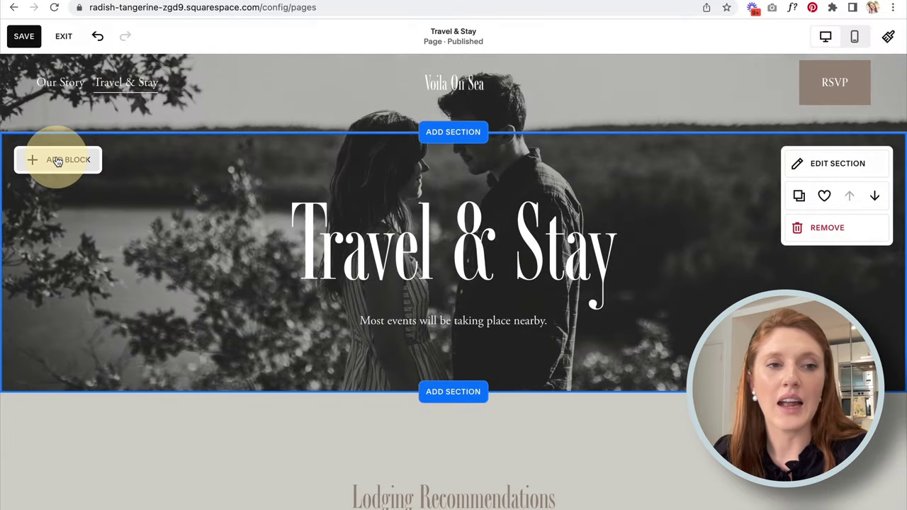
# Add an image block to the Lodging Recommendations section
pyautogui.click(58, 161)
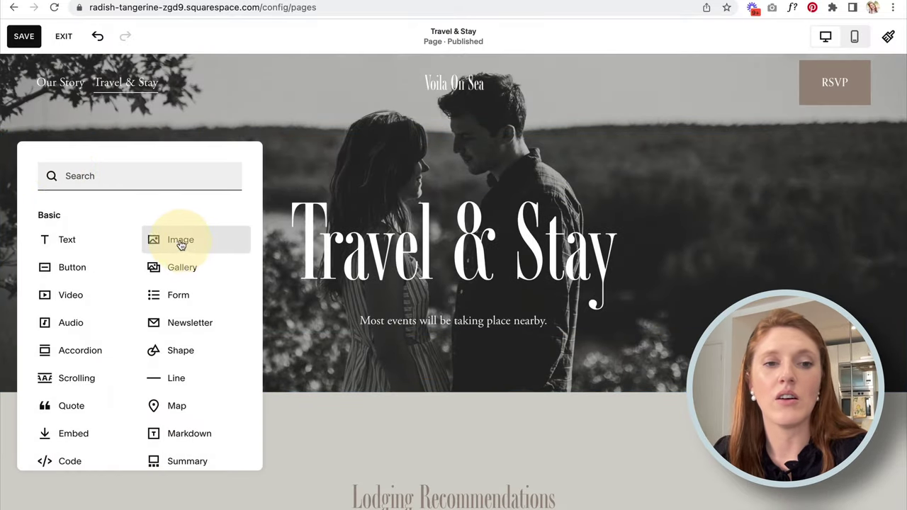
pyautogui.click(335, 147)
pyautogui.scroll(-5, 334, 148)
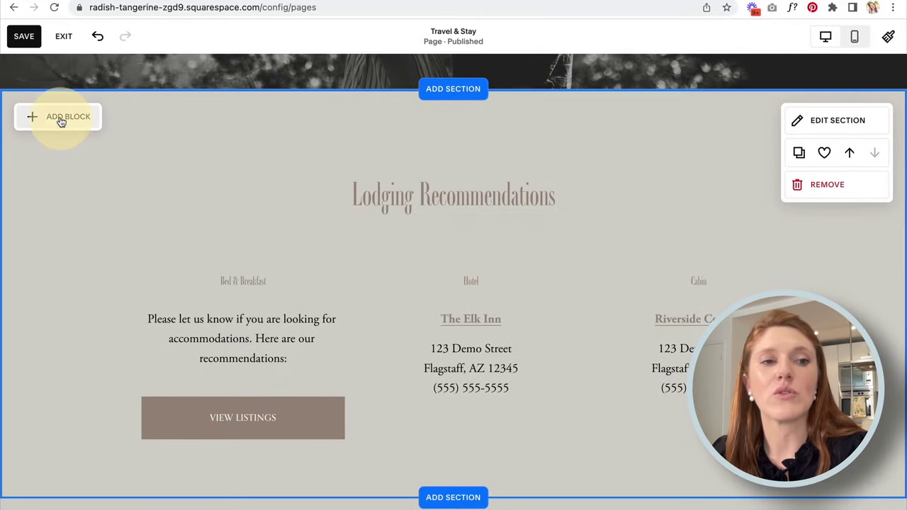
pyautogui.click(61, 122)
pyautogui.click(170, 207)
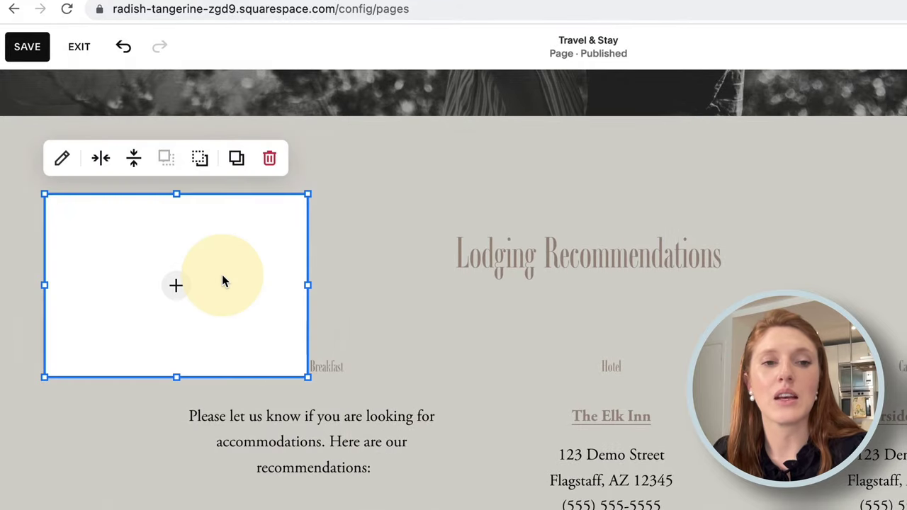
# Examine the existing images in the site's library as a source for the empty image block
pyautogui.click(176, 288)
pyautogui.click(95, 279)
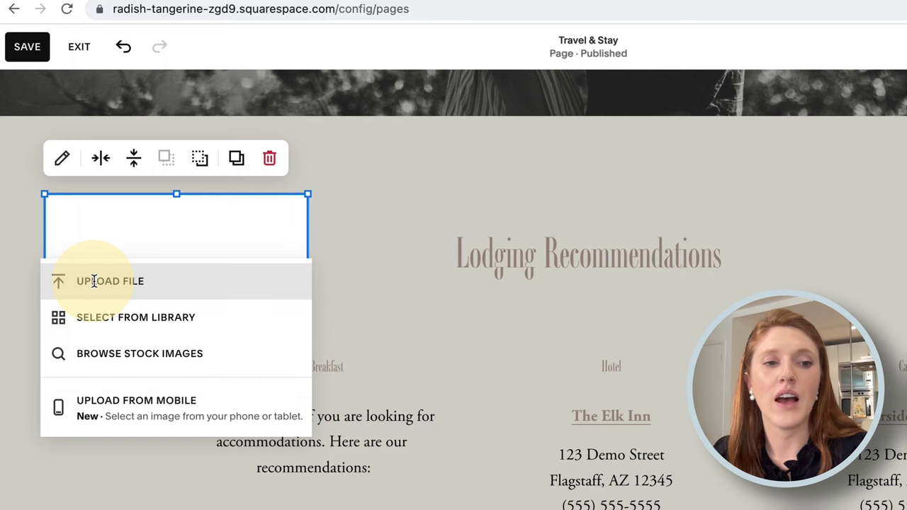
pyautogui.click(104, 320)
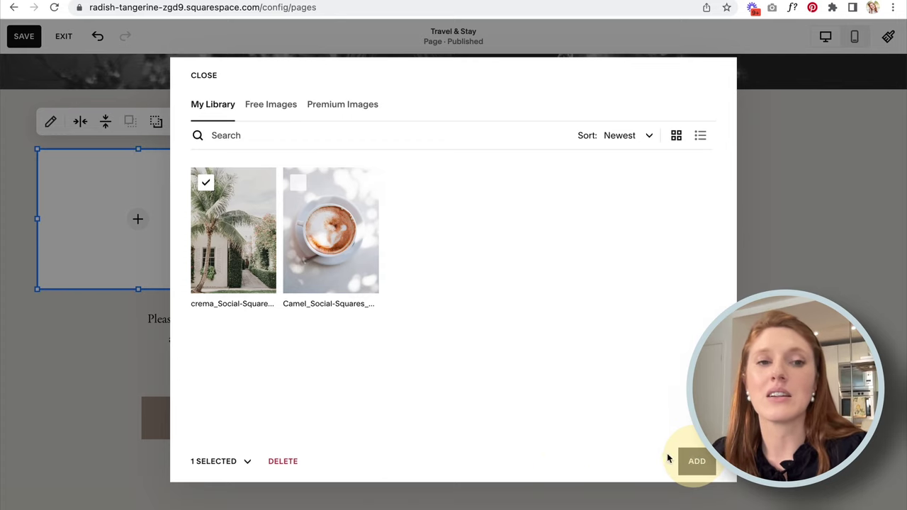
pyautogui.click(204, 76)
# Look through the computer's files available for upload to the empty image block
pyautogui.click(144, 216)
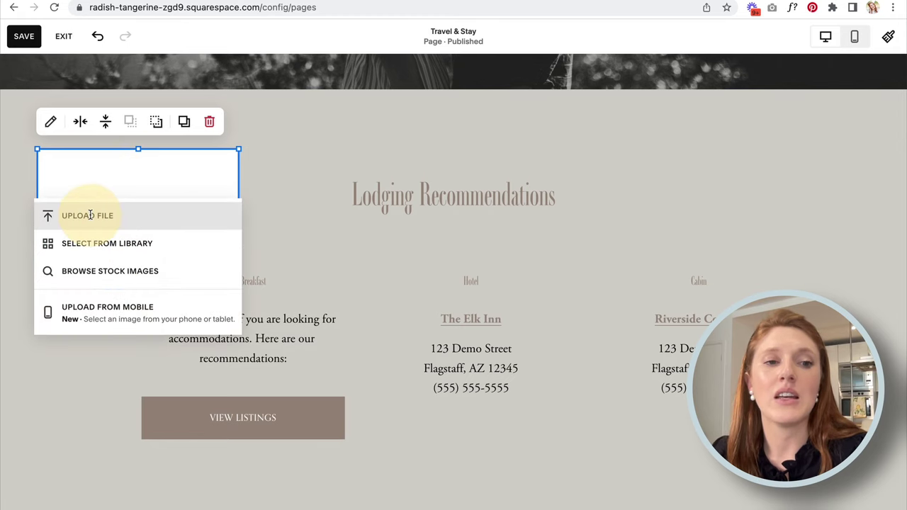
pyautogui.click(91, 215)
pyautogui.scroll(-3, 461, 273)
pyautogui.scroll(3, 468, 280)
pyautogui.click(646, 367)
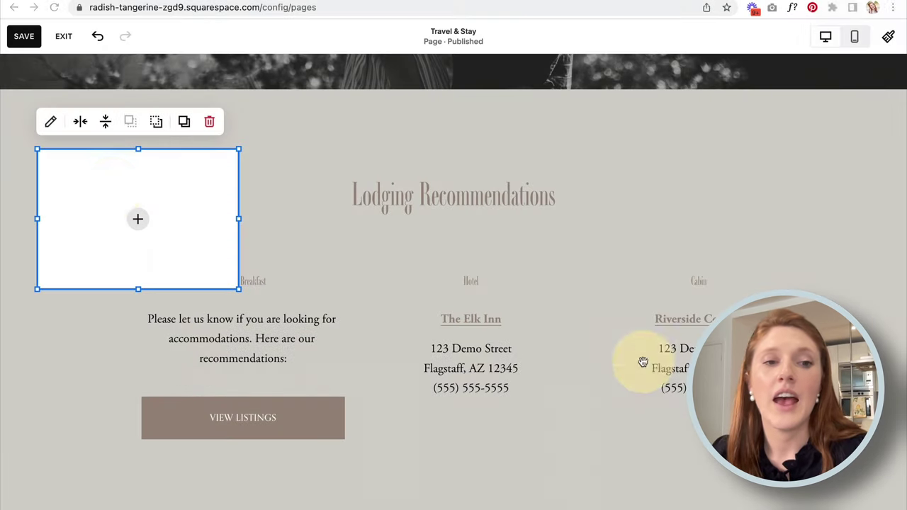
# Browse the free stock images for the image block and search them for "hotel"
pyautogui.click(138, 219)
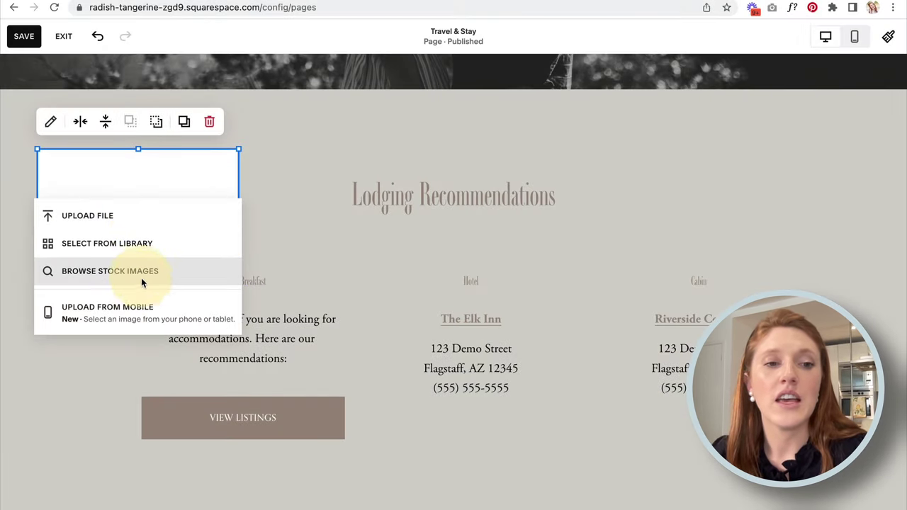
pyautogui.click(176, 271)
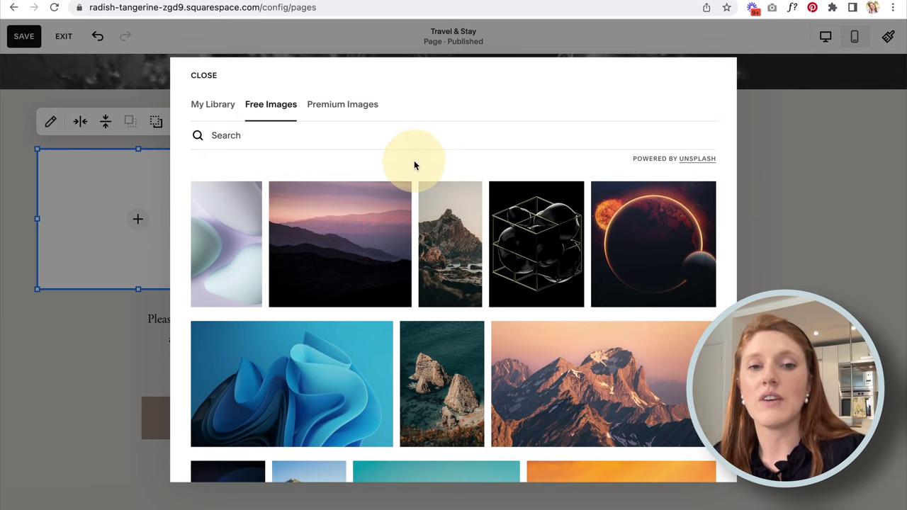
pyautogui.scroll(-10, 405, 263)
pyautogui.scroll(-10, 405, 263)
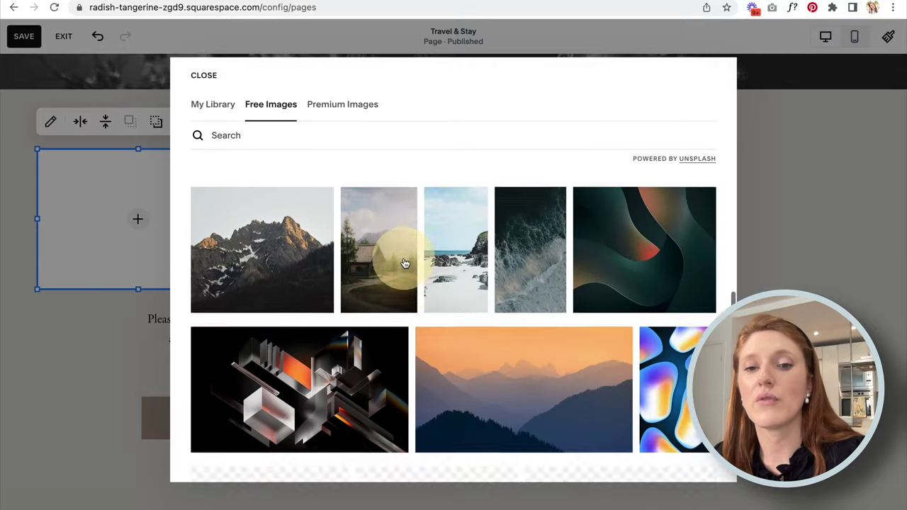
pyautogui.scroll(-10, 405, 264)
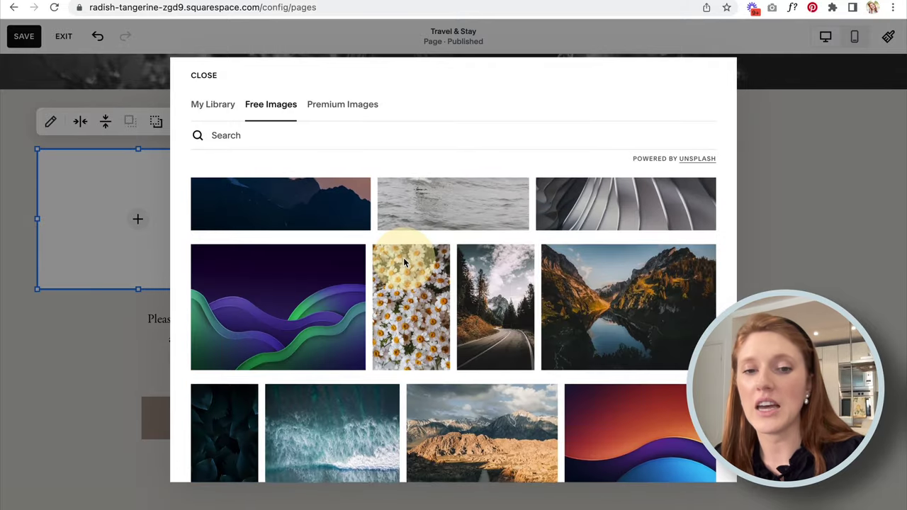
pyautogui.scroll(1, 405, 264)
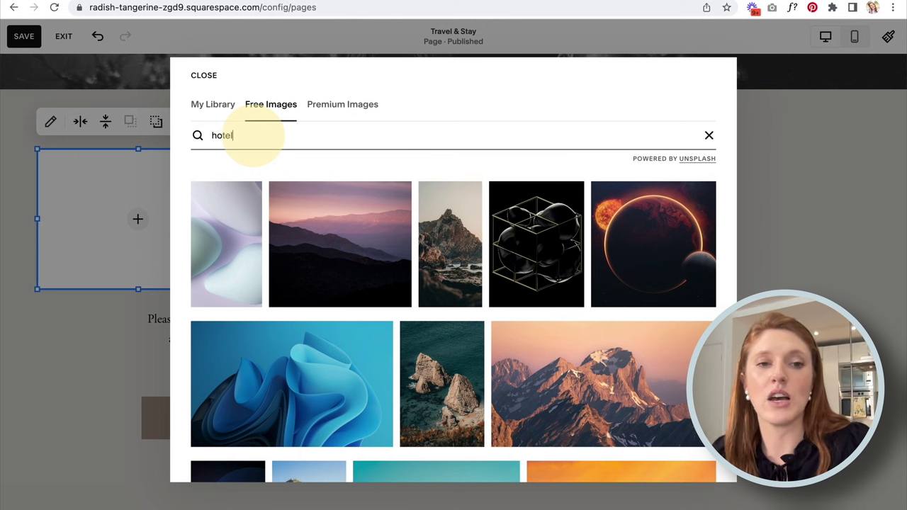
pyautogui.press('Return')
# Fill the image block with the stock photo of a white terrace with a table and stools overlooking the blue sea
pyautogui.scroll(-2, 362, 247)
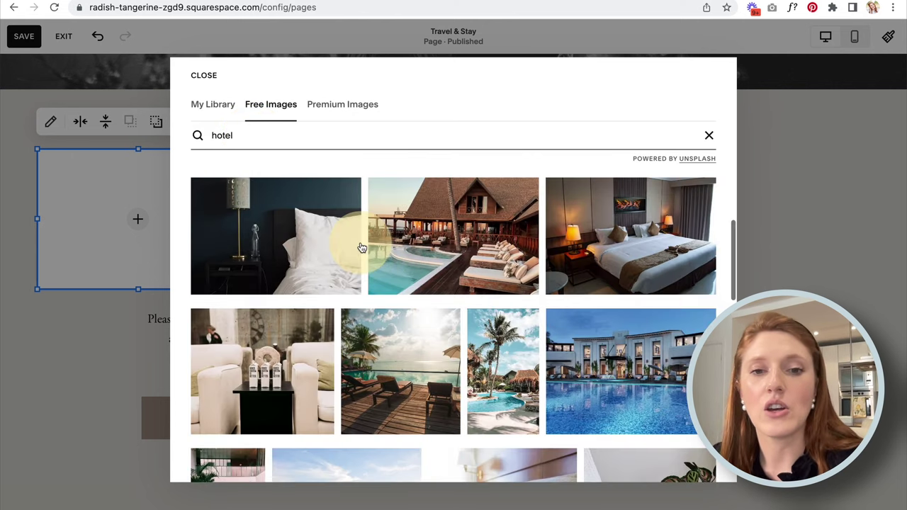
pyautogui.scroll(-2, 362, 247)
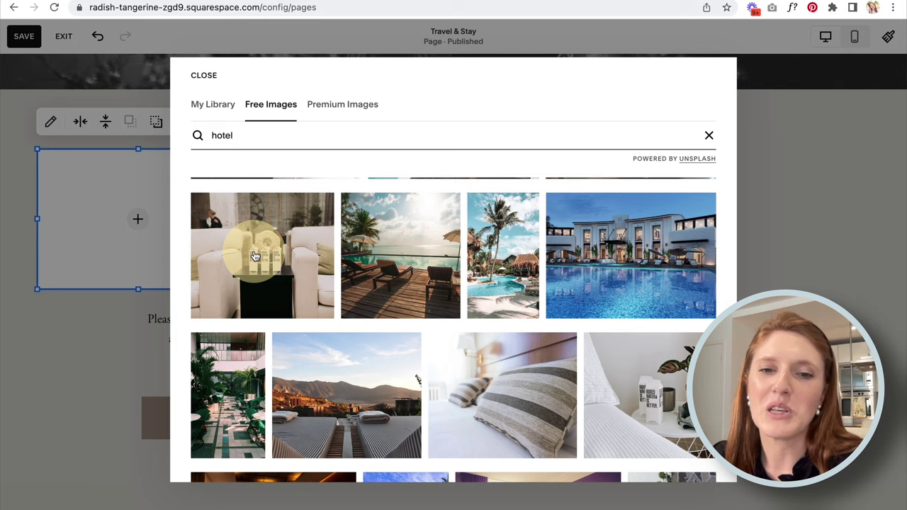
pyautogui.scroll(-2, 255, 256)
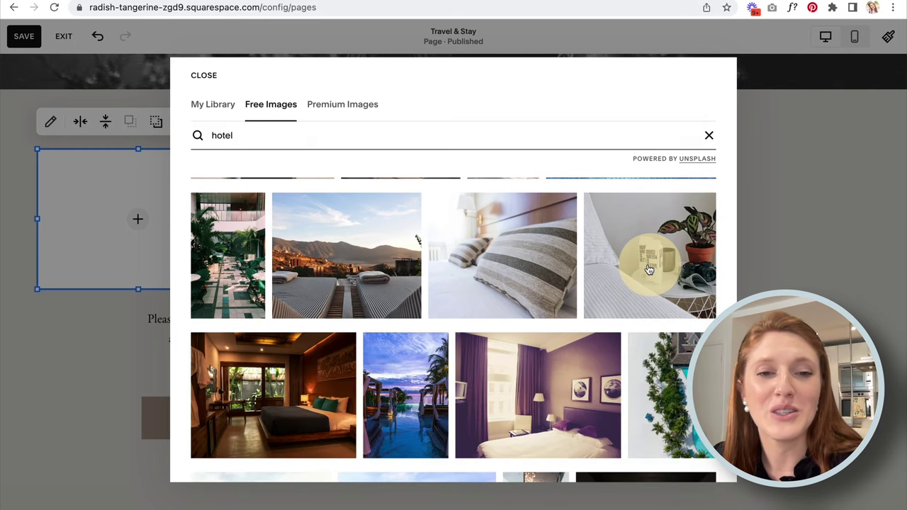
pyautogui.scroll(-5, 334, 271)
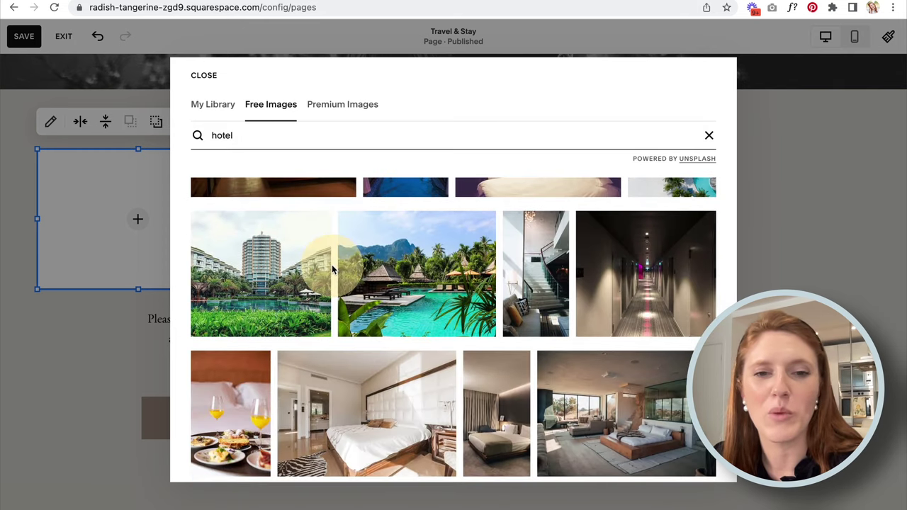
pyautogui.scroll(-5, 332, 268)
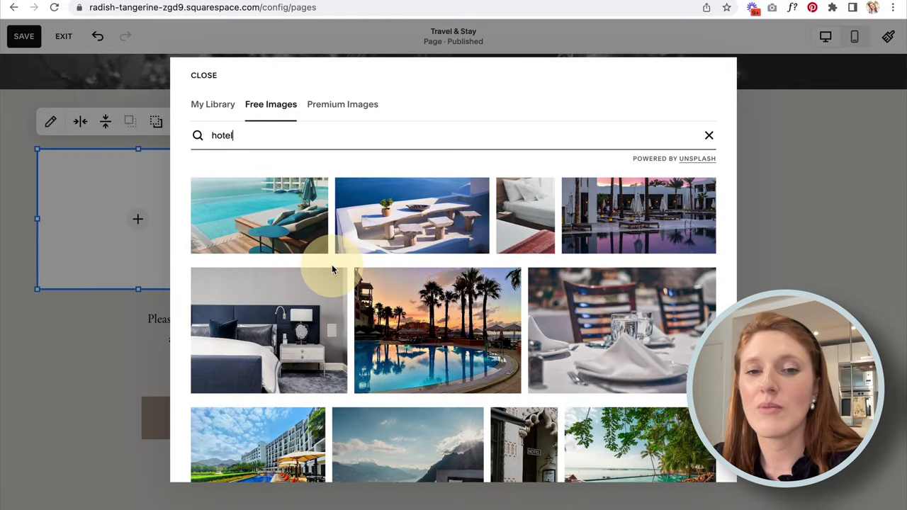
pyautogui.scroll(1, 332, 265)
pyautogui.scroll(-1, 410, 301)
pyautogui.scroll(1, 408, 284)
pyautogui.click(417, 277)
pyautogui.click(596, 333)
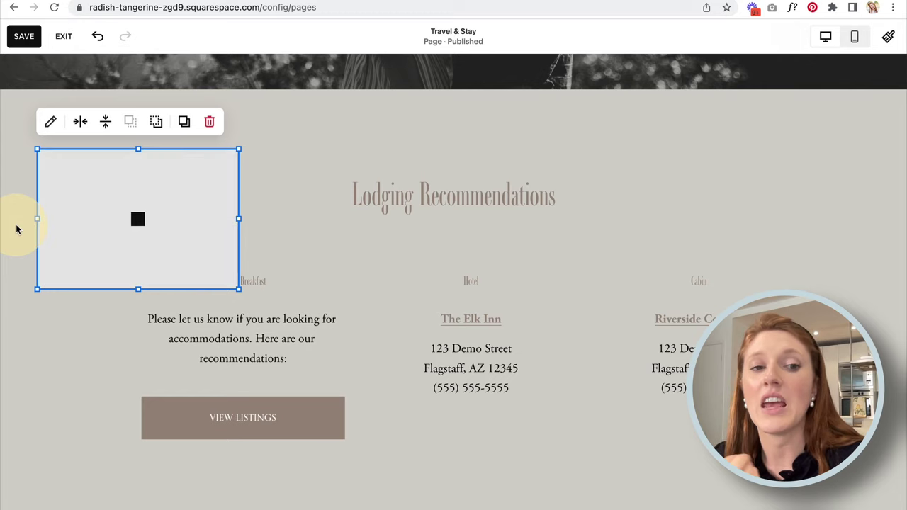
# Remove the sea terrace photo from the image block
pyautogui.click(51, 121)
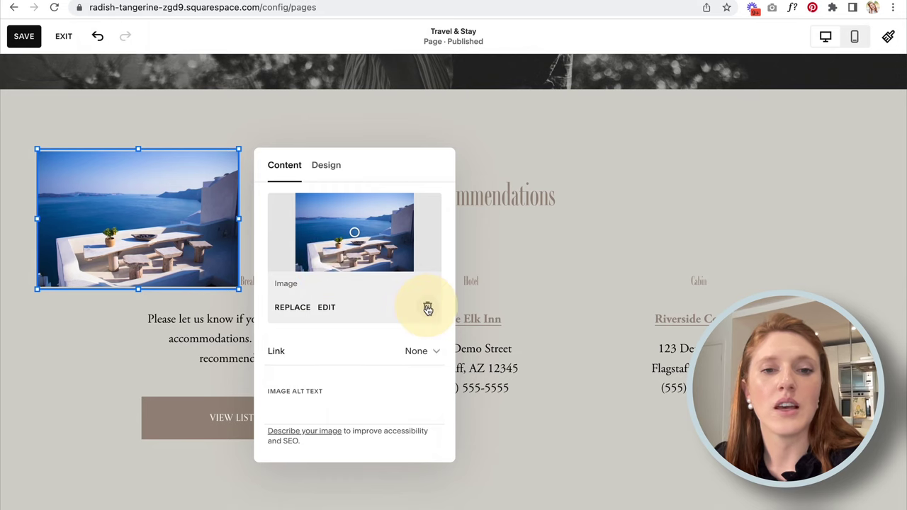
pyautogui.click(428, 309)
# Examine the premium stock images offered for the image block, and return to the free ones
pyautogui.click(366, 227)
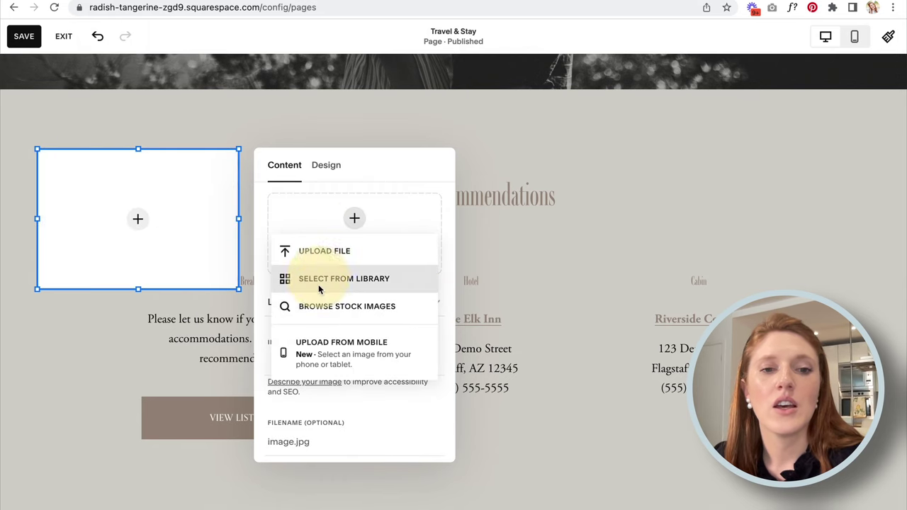
pyautogui.click(325, 305)
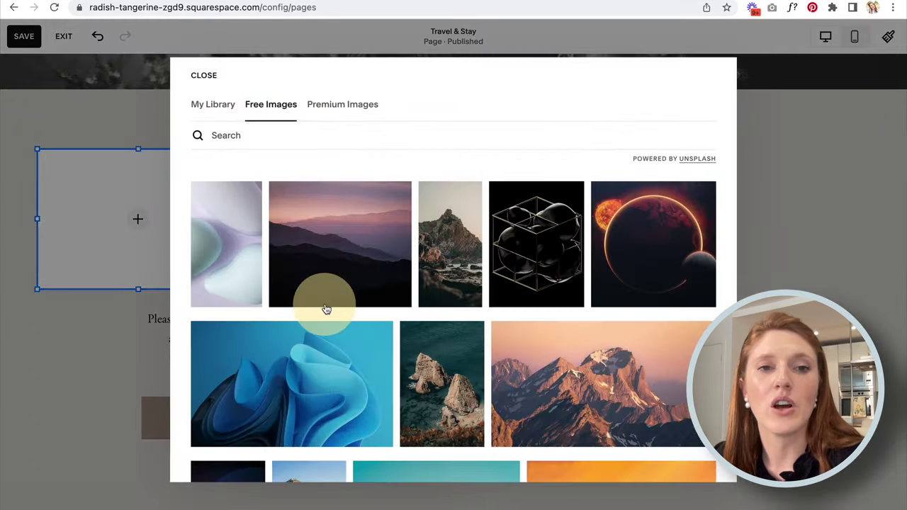
pyautogui.click(342, 107)
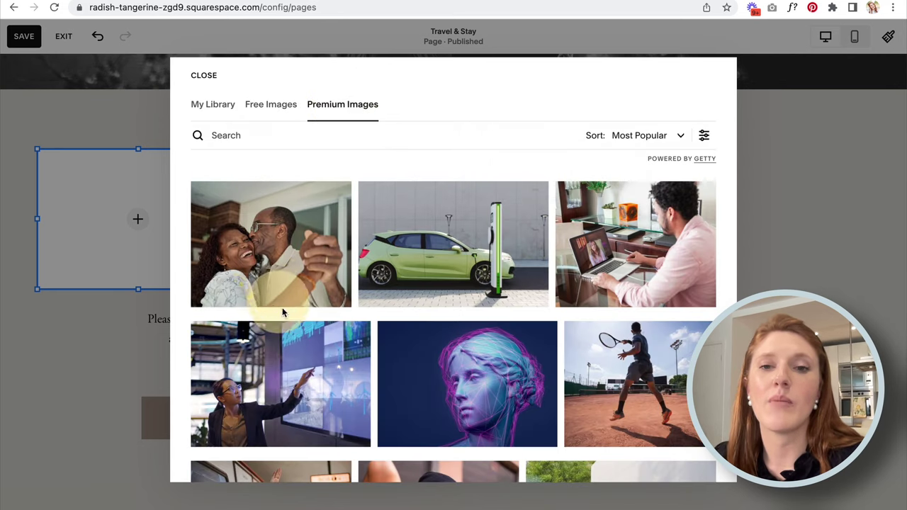
pyautogui.scroll(-5, 561, 381)
pyautogui.scroll(-3, 562, 380)
pyautogui.scroll(10, 563, 376)
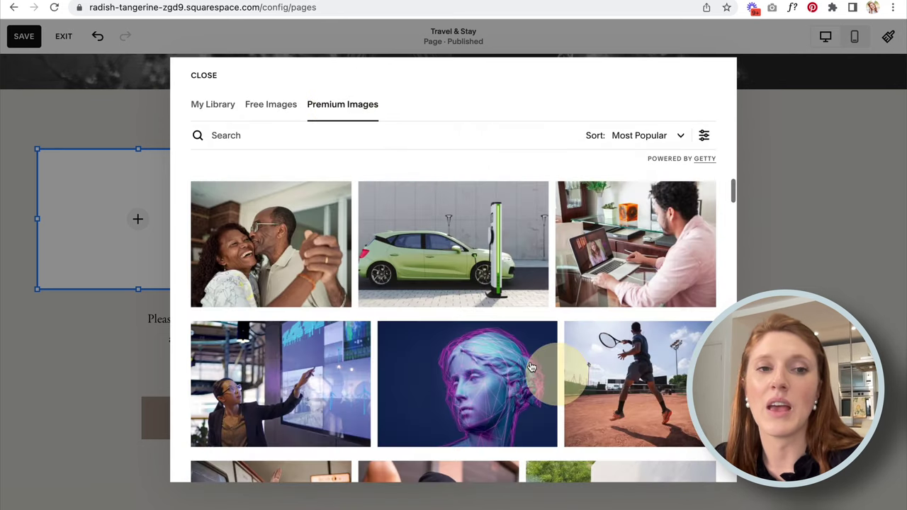
pyautogui.click(266, 106)
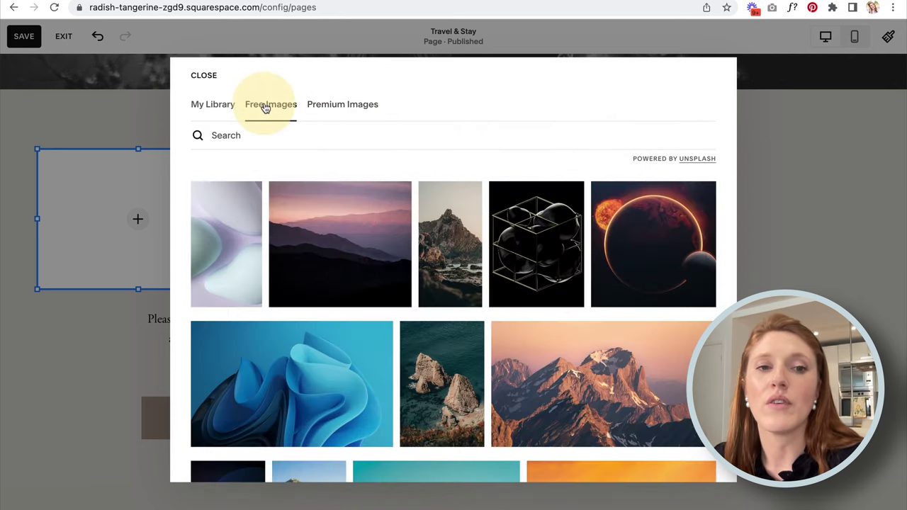
# Fill the image block with the crema_Social-Squares palm tree photo from the library and close the image settings
pyautogui.click(210, 106)
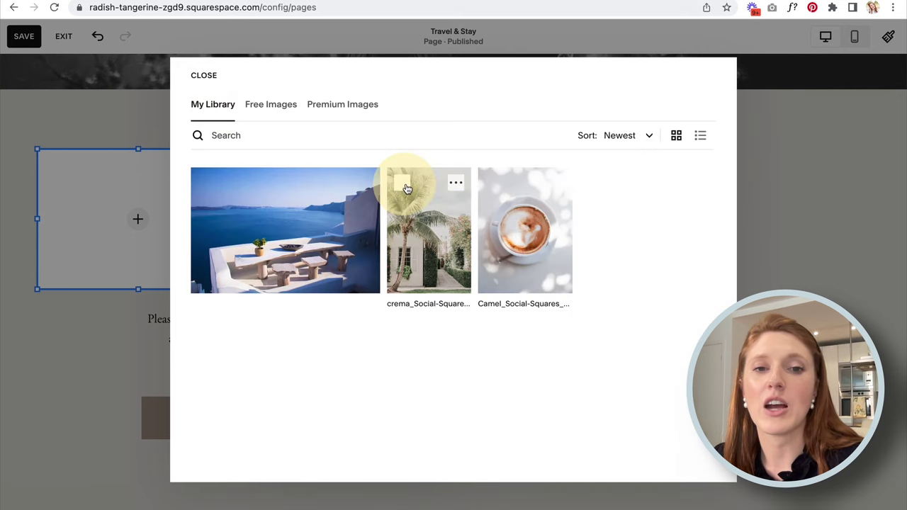
pyautogui.click(694, 462)
pyautogui.click(129, 253)
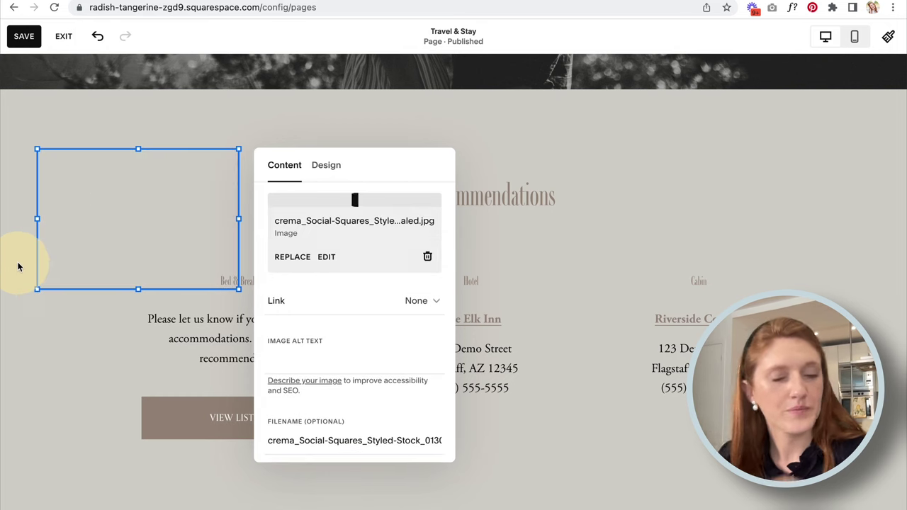
pyautogui.click(18, 265)
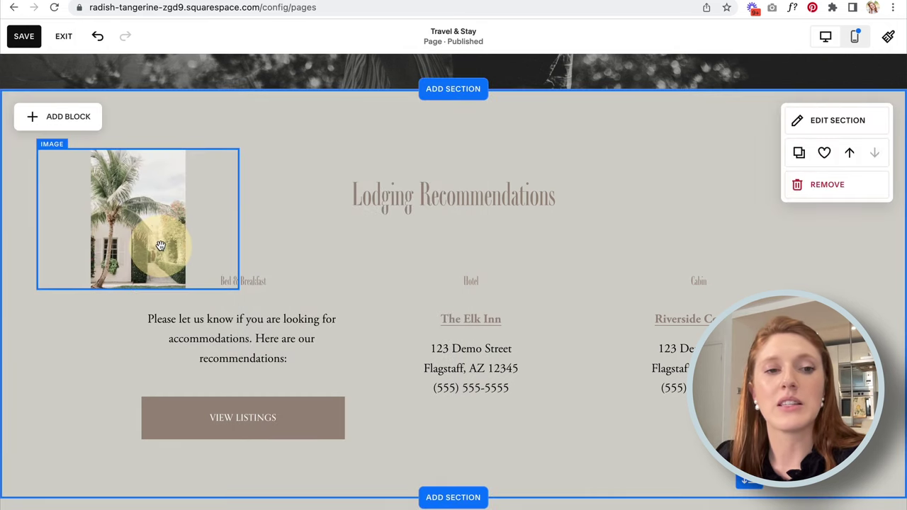
# Enlarge the palm tree image block from its lower-right corner until it covers the Bed & Breakfast column
pyautogui.click(136, 243)
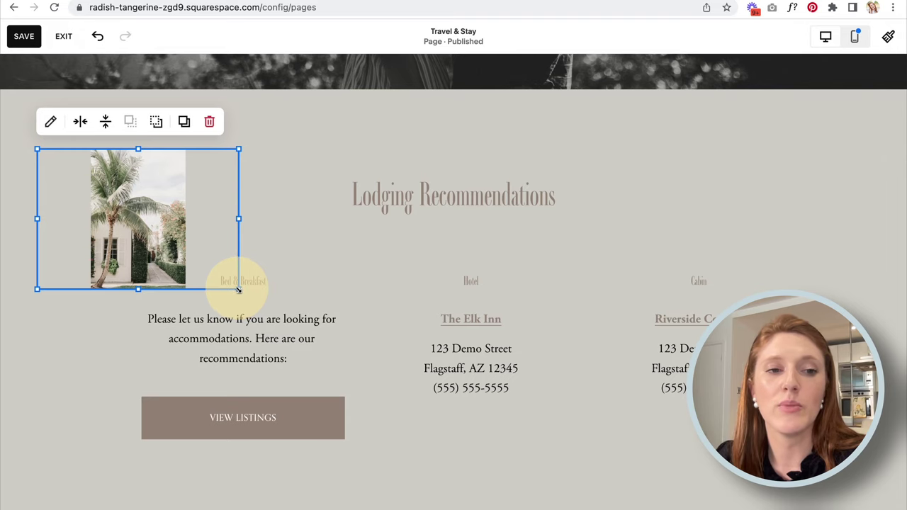
pyautogui.moveTo(238, 290); pyautogui.dragTo(345, 503)
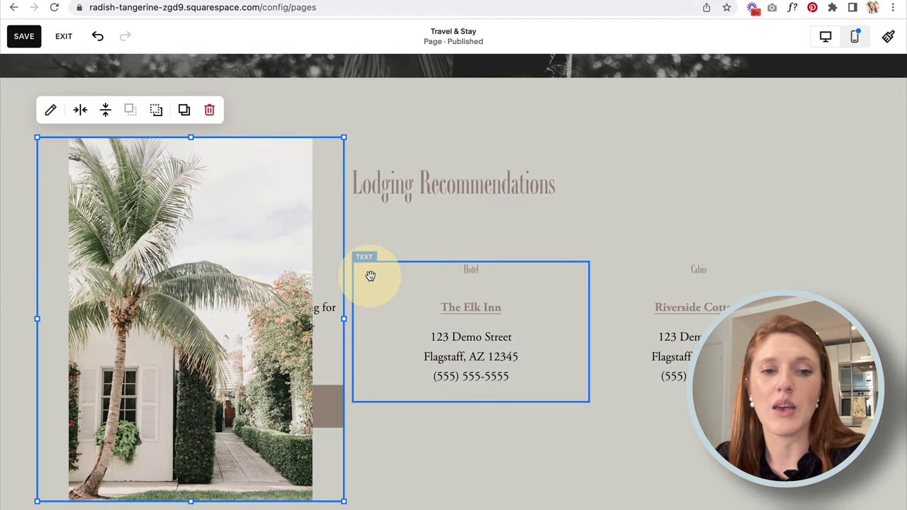
pyautogui.scroll(-1, 461, 462)
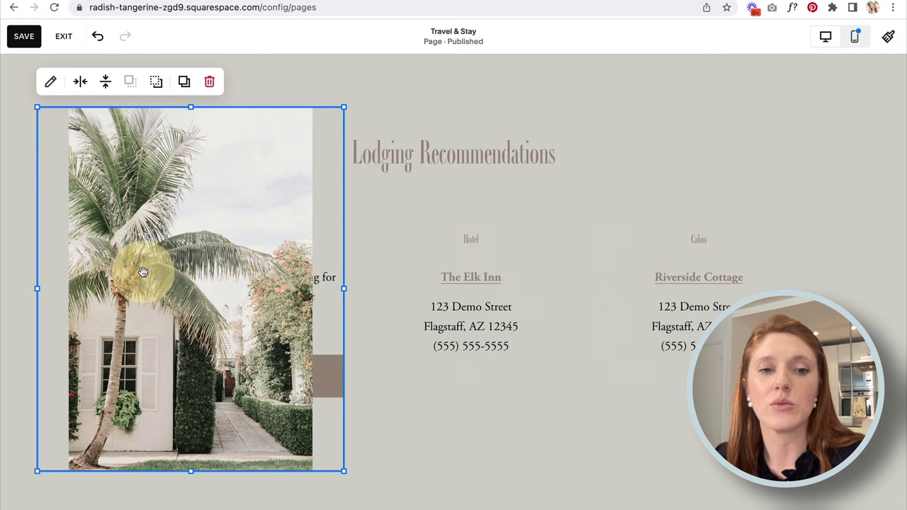
pyautogui.click(428, 460)
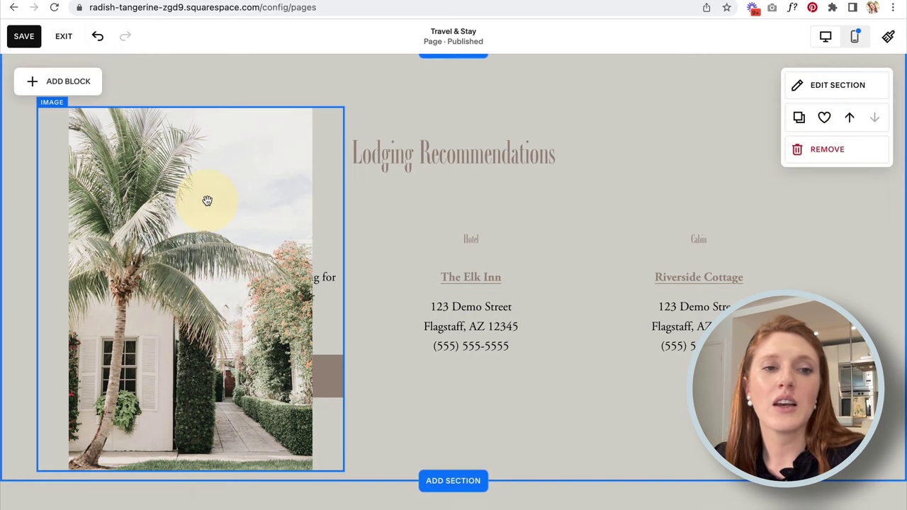
# Move the palm tree image over the Cabin column and shrink its block to about that column's width
pyautogui.moveTo(207, 201); pyautogui.dragTo(704, 150)
pyautogui.click(596, 319)
pyautogui.moveTo(528, 422); pyautogui.dragTo(602, 287)
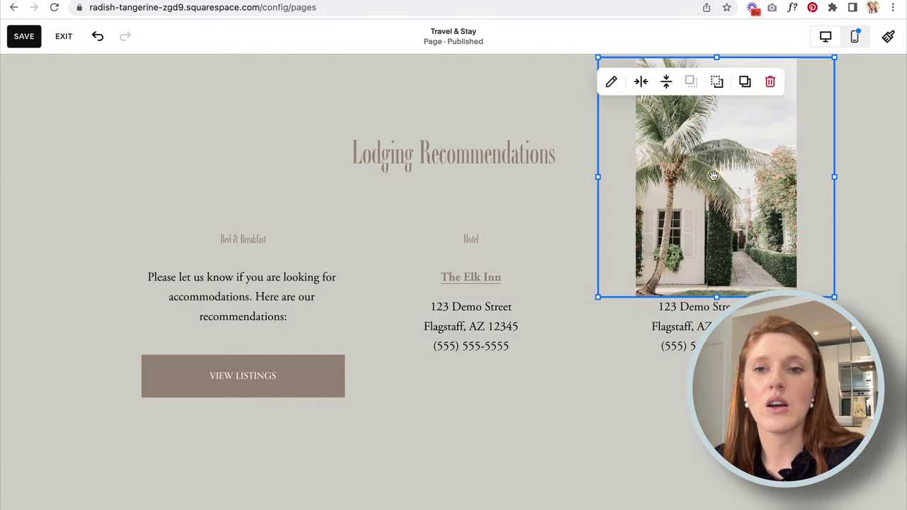
# Move the palm tree image back to the section's left side, overlapping the Bed & Breakfast text
pyautogui.scroll(2, 497, 181)
pyautogui.scroll(-1, 608, 284)
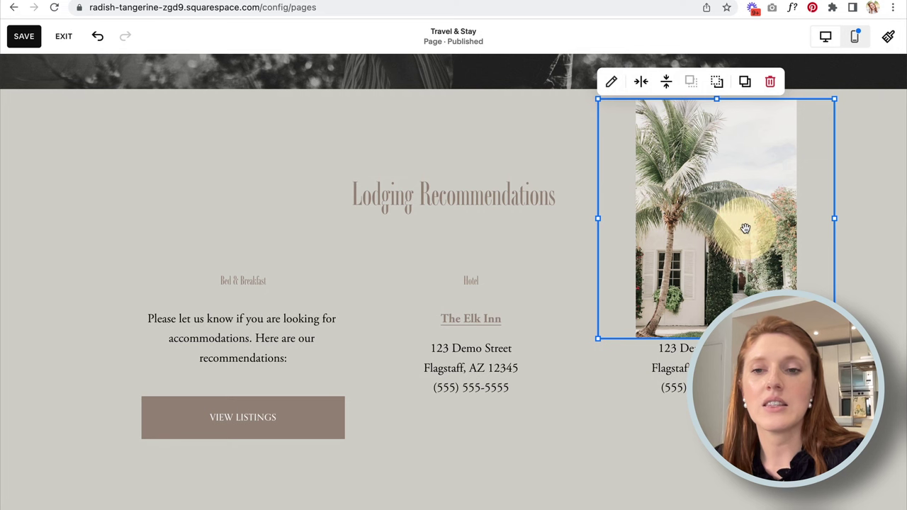
pyautogui.moveTo(746, 227); pyautogui.dragTo(181, 228)
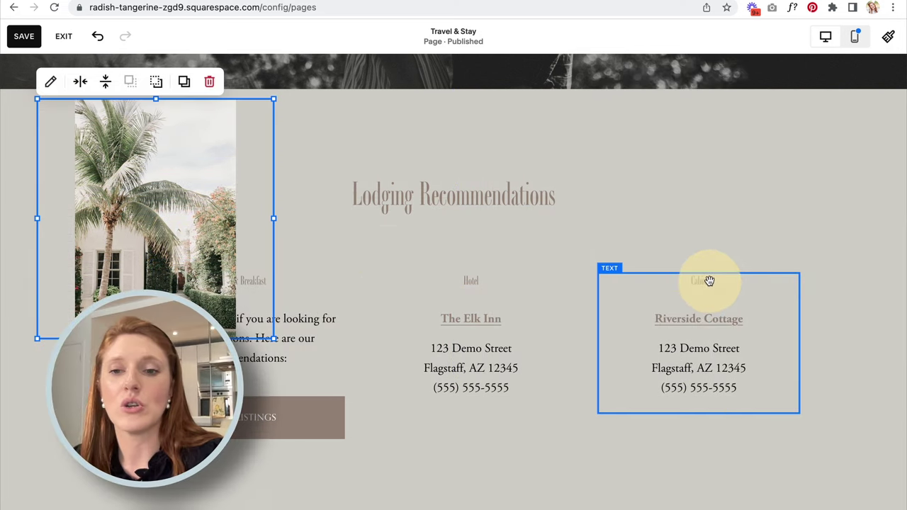
# Move the Cabin text block down and place the palm tree image directly above it
pyautogui.moveTo(710, 281); pyautogui.dragTo(712, 383)
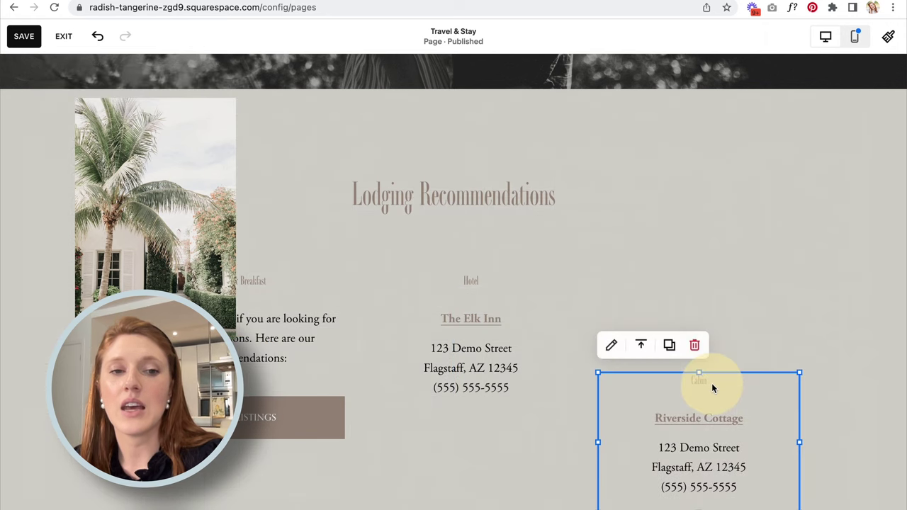
pyautogui.moveTo(134, 202); pyautogui.dragTo(668, 228)
pyautogui.click(128, 188)
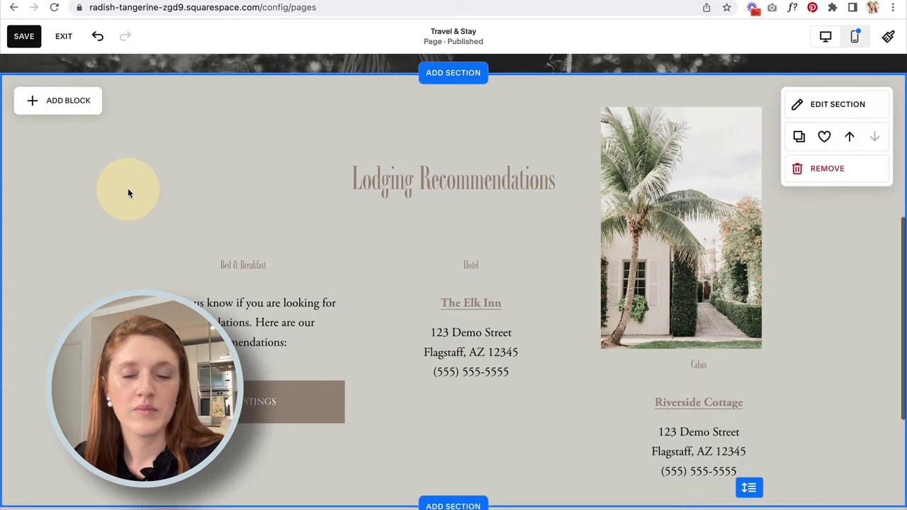
# Move the View Listings button and the Bed & Breakfast text down to line up with the lowered Cabin text
pyautogui.scroll(-3, 116, 286)
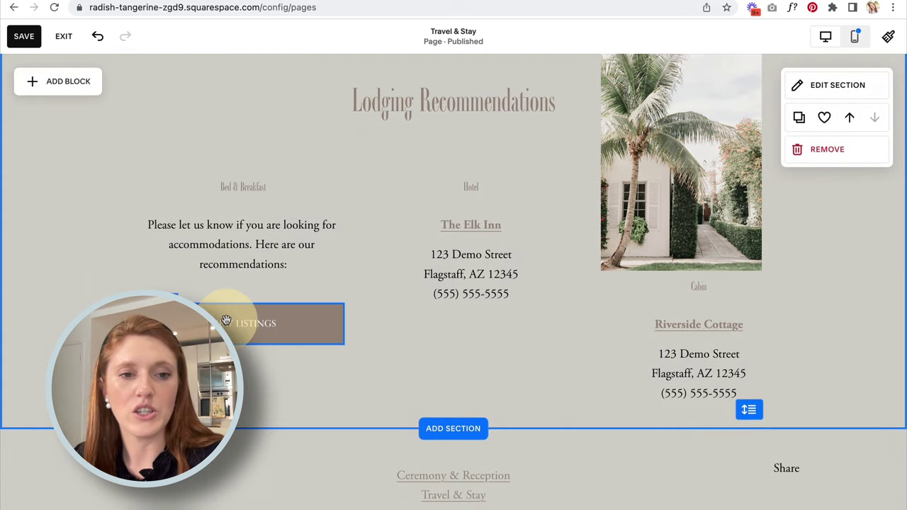
pyautogui.moveTo(136, 163); pyautogui.dragTo(231, 349)
pyautogui.moveTo(254, 246); pyautogui.dragTo(255, 339)
pyautogui.click(92, 336)
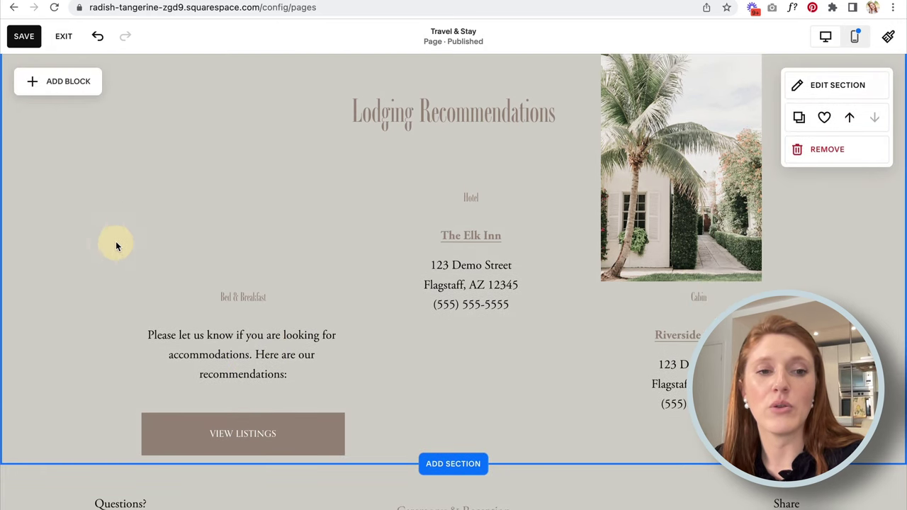
# Try box-selecting several blocks at once in the Lodging Recommendations section
pyautogui.moveTo(87, 243); pyautogui.dragTo(428, 452)
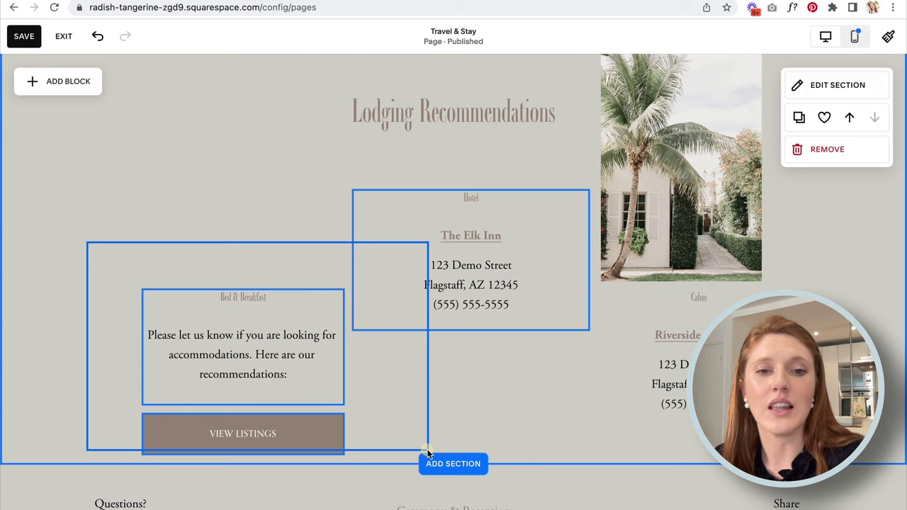
pyautogui.moveTo(548, 454); pyautogui.dragTo(483, 95)
pyautogui.moveTo(463, 161); pyautogui.dragTo(293, 435)
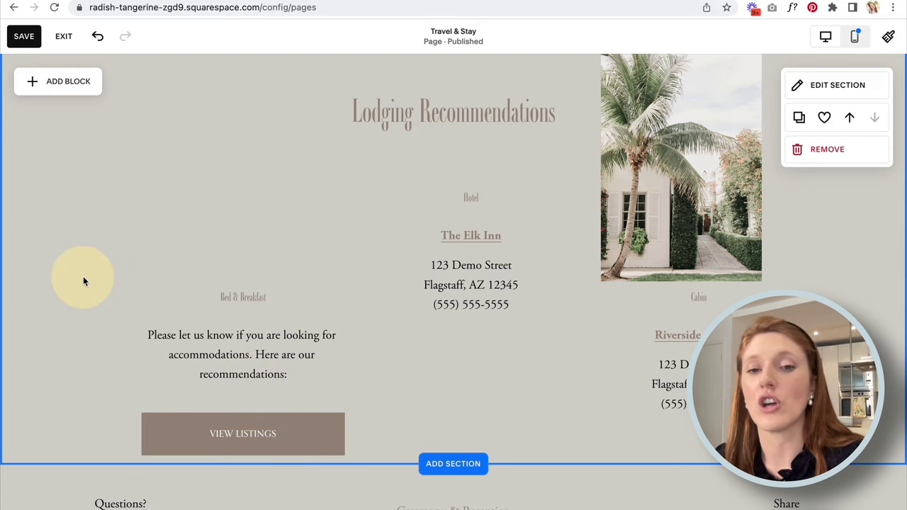
# Add an image block to the lodging section and fill it with the Rose-all-day 1228 photo from the Desktop
pyautogui.scroll(1, 83, 281)
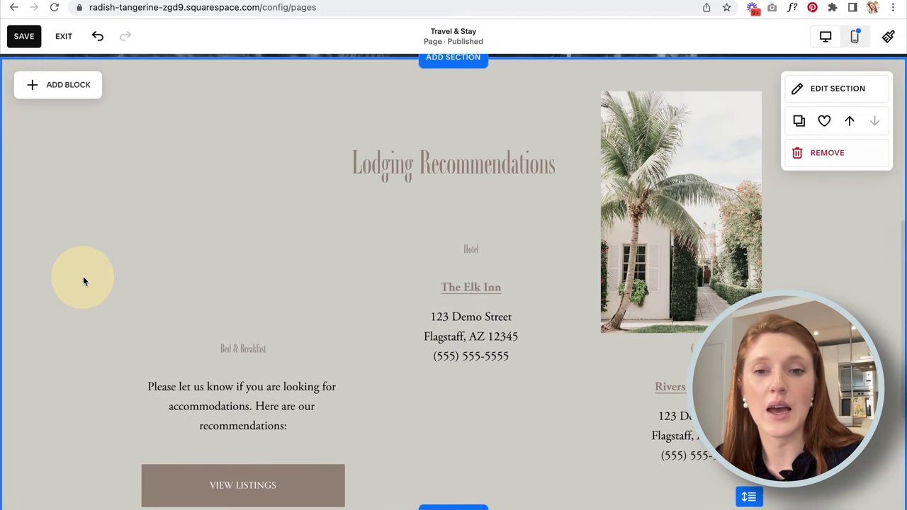
pyautogui.click(54, 93)
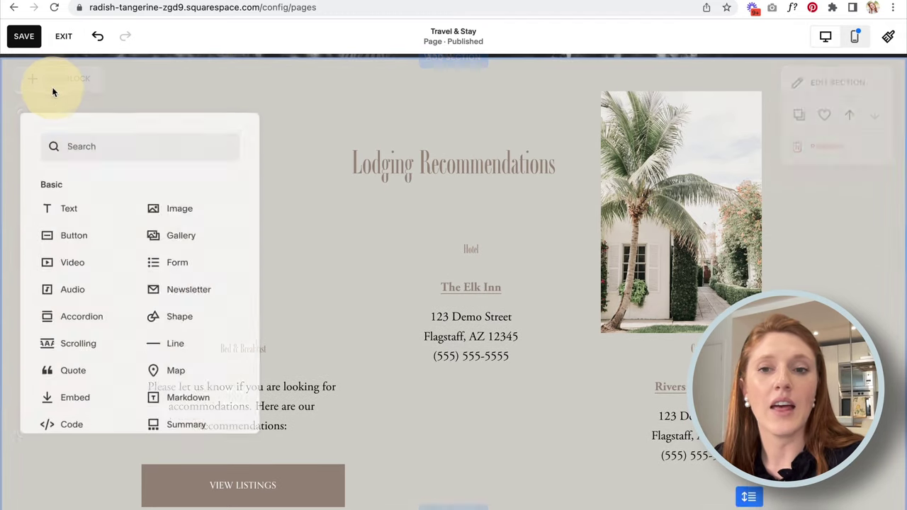
pyautogui.click(175, 208)
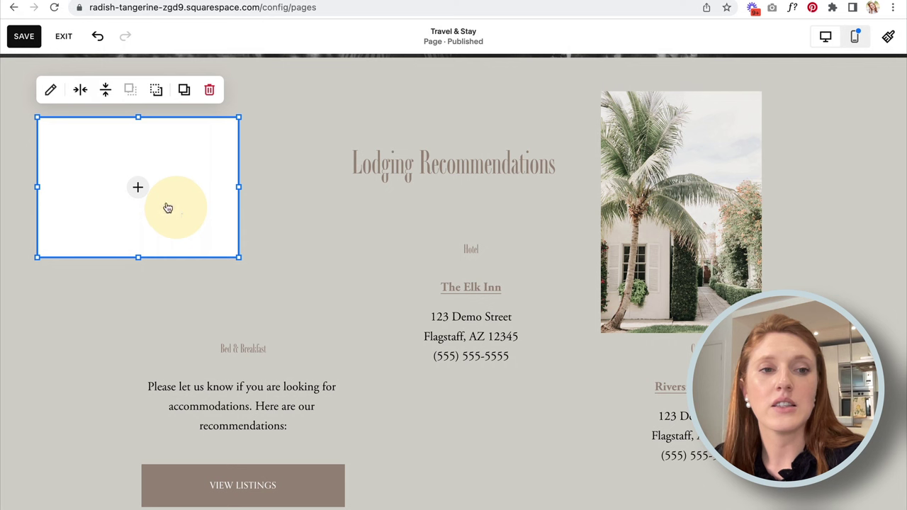
pyautogui.click(137, 188)
pyautogui.click(88, 184)
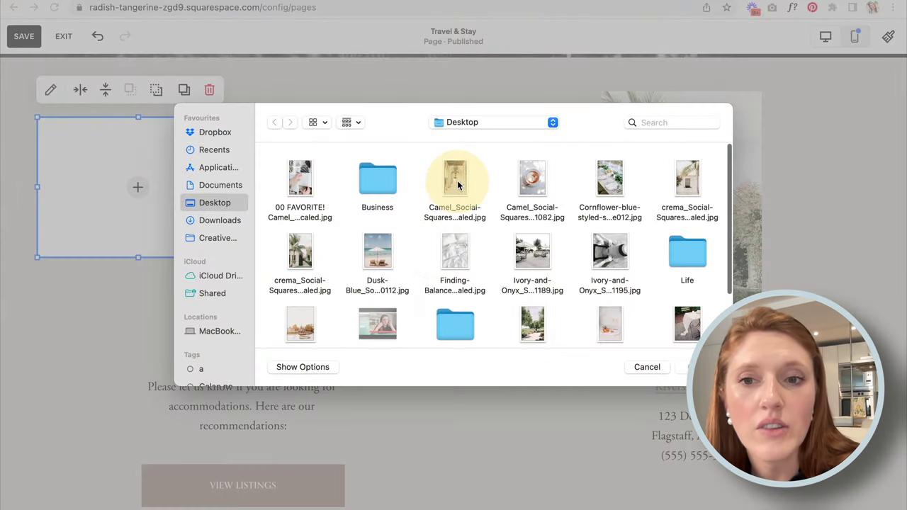
pyautogui.scroll(-5, 458, 185)
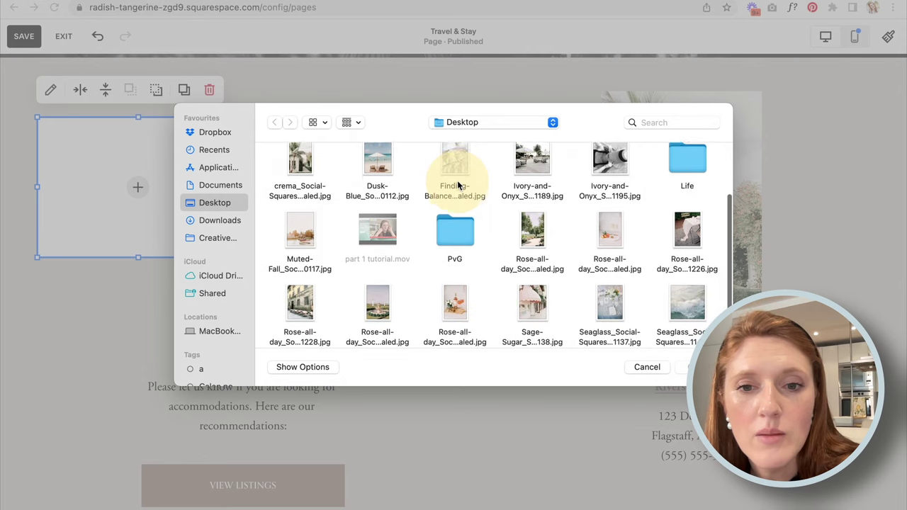
pyautogui.click(532, 298)
pyautogui.click(300, 303)
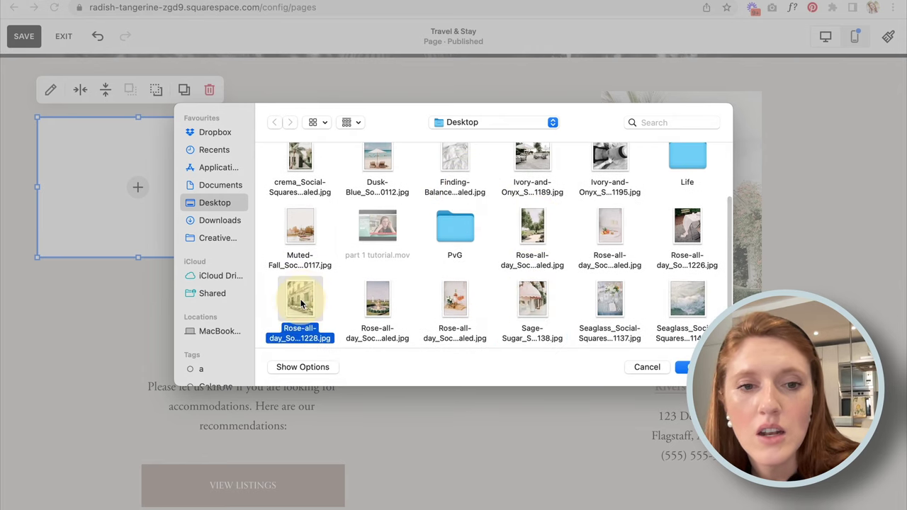
pyautogui.click(685, 367)
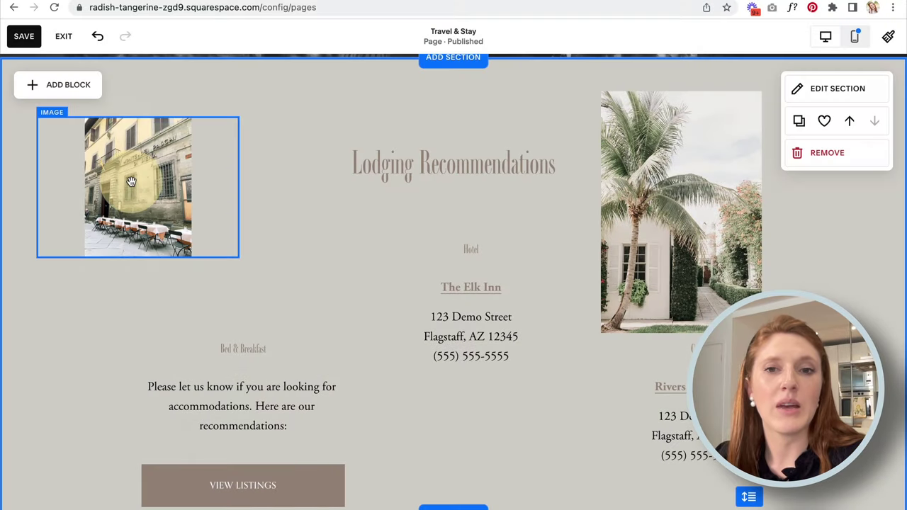
# Enlarge the café photo's block to match the palm tree image, using that image as a guide, and place it above the Bed & Breakfast text
pyautogui.moveTo(107, 167); pyautogui.dragTo(649, 139)
pyautogui.moveTo(649, 150); pyautogui.dragTo(659, 159)
pyautogui.moveTo(764, 233); pyautogui.dragTo(798, 329)
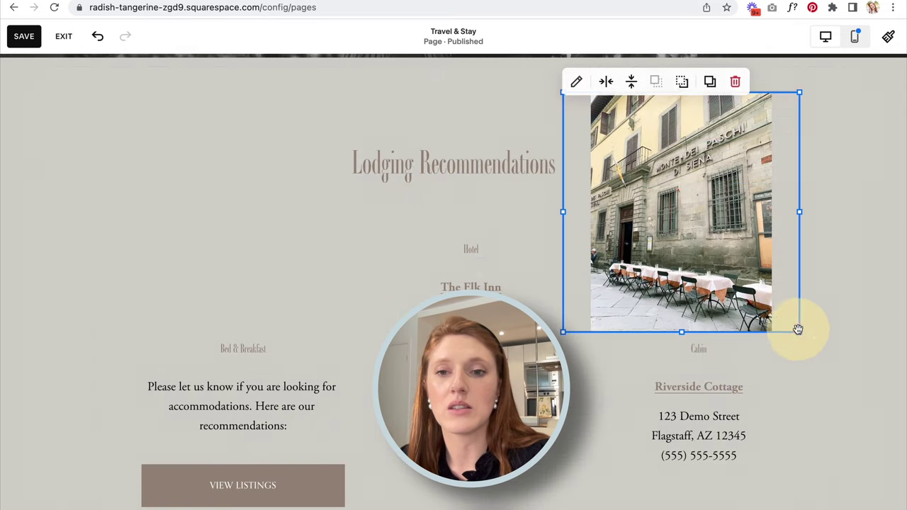
pyautogui.moveTo(687, 210); pyautogui.dragTo(153, 214)
pyautogui.click(58, 223)
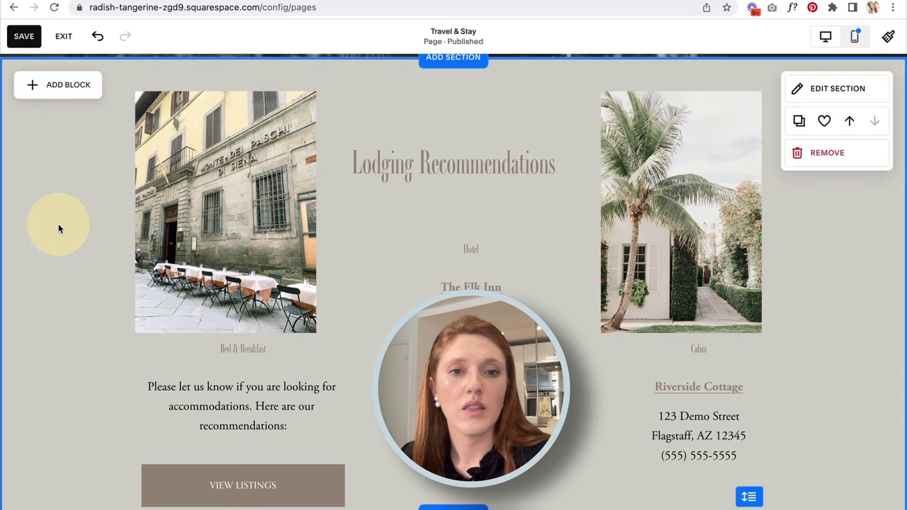
# Widen the Bed & Breakfast text and View Listings button blocks to match the café image block above them
pyautogui.scroll(-2, 58, 224)
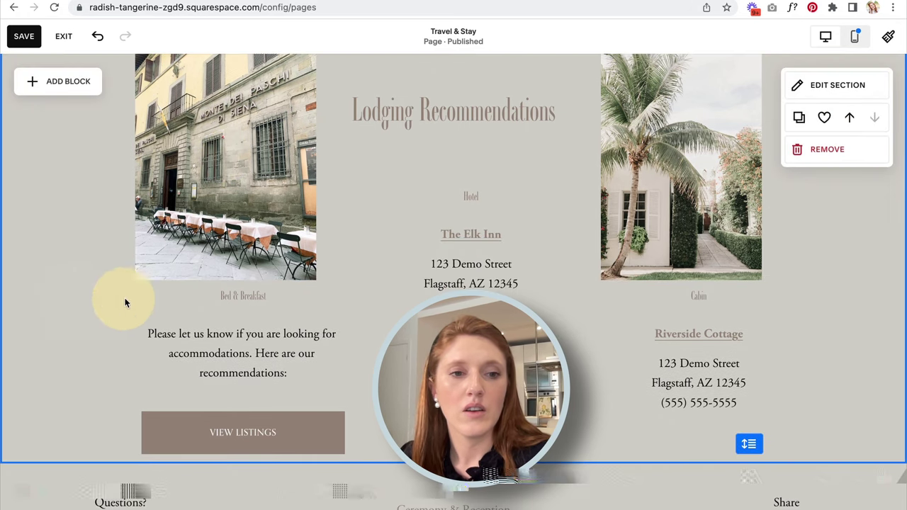
pyautogui.moveTo(314, 424); pyautogui.dragTo(298, 428)
pyautogui.moveTo(308, 371); pyautogui.dragTo(344, 372)
pyautogui.click(838, 309)
pyautogui.moveTo(630, 371); pyautogui.dragTo(622, 379)
pyautogui.click(61, 310)
pyautogui.moveTo(57, 294); pyautogui.dragTo(351, 438)
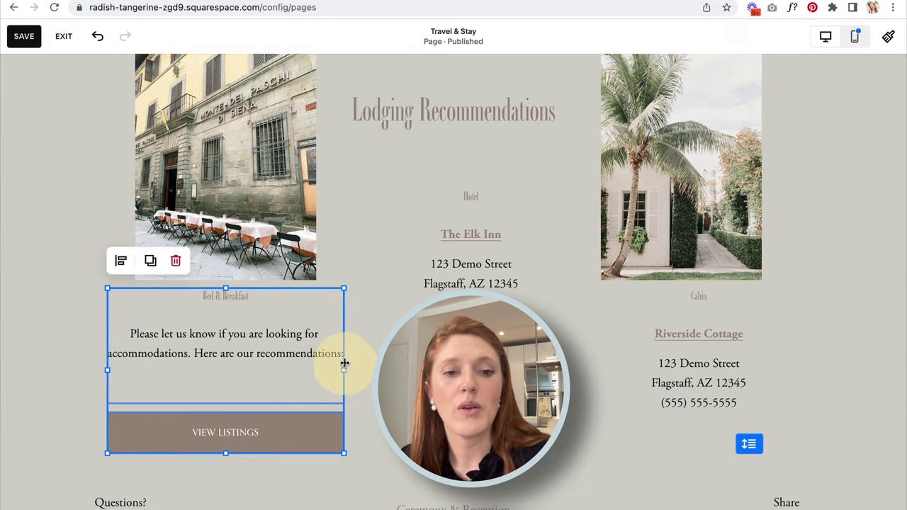
pyautogui.moveTo(345, 370); pyautogui.dragTo(324, 371)
pyautogui.click(250, 207)
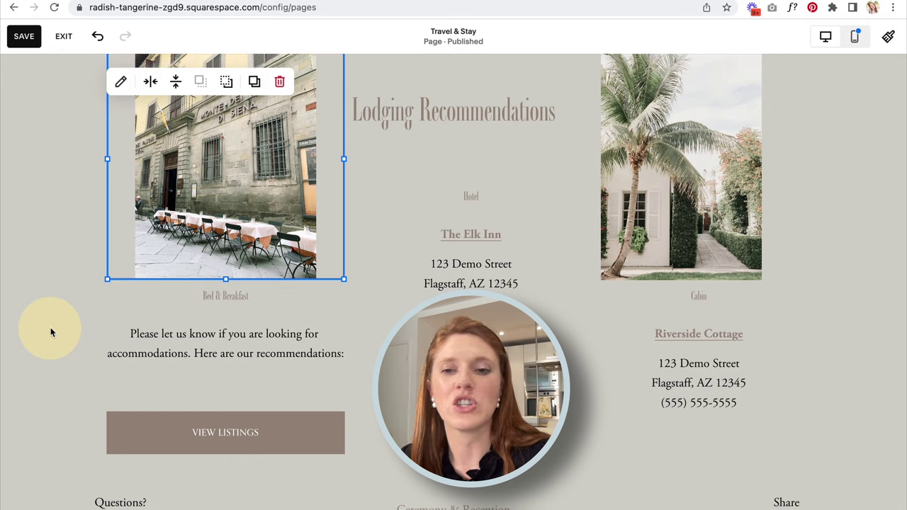
# Extend the Cabin text block's left edge to match the palm tree image block's width
pyautogui.scroll(2, 787, 328)
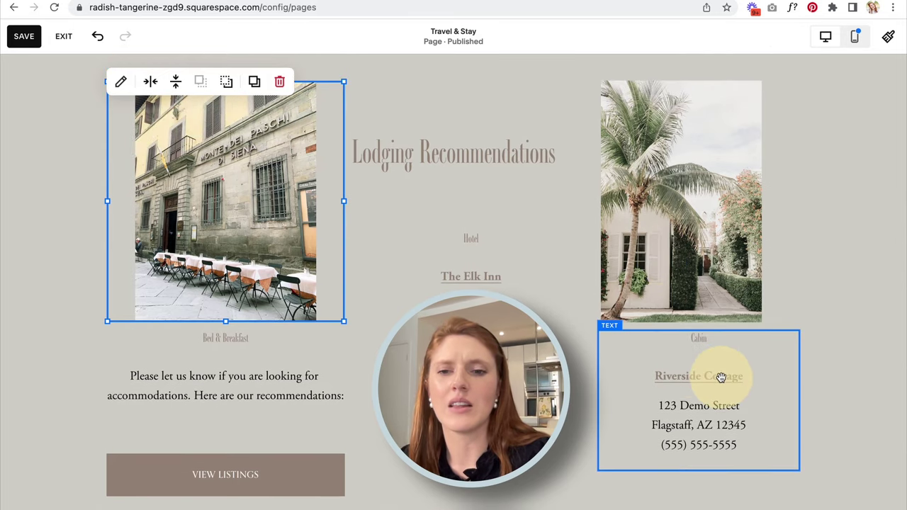
pyautogui.click(680, 389)
pyautogui.moveTo(598, 402); pyautogui.dragTo(568, 406)
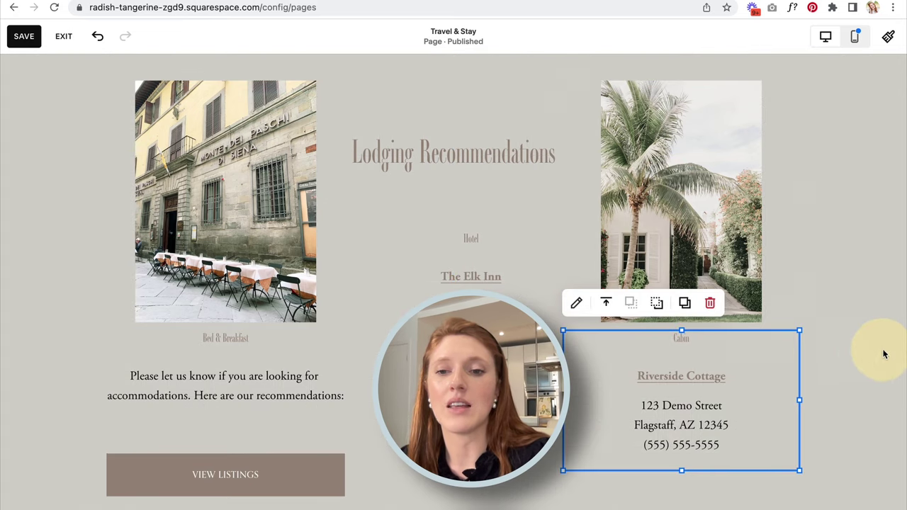
pyautogui.click(855, 378)
# Delete the View Listings button below the Bed & Breakfast text
pyautogui.scroll(1, 855, 380)
pyautogui.scroll(-2, 855, 380)
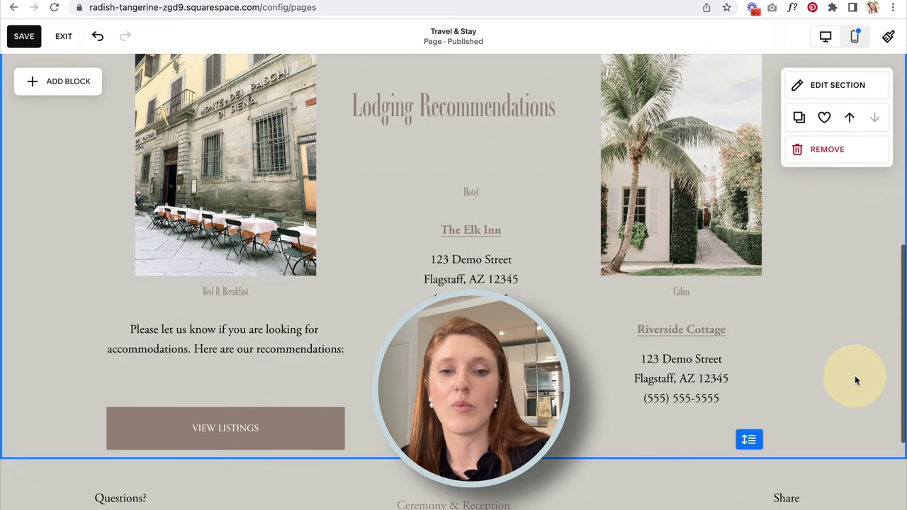
pyautogui.click(278, 421)
pyautogui.click(237, 374)
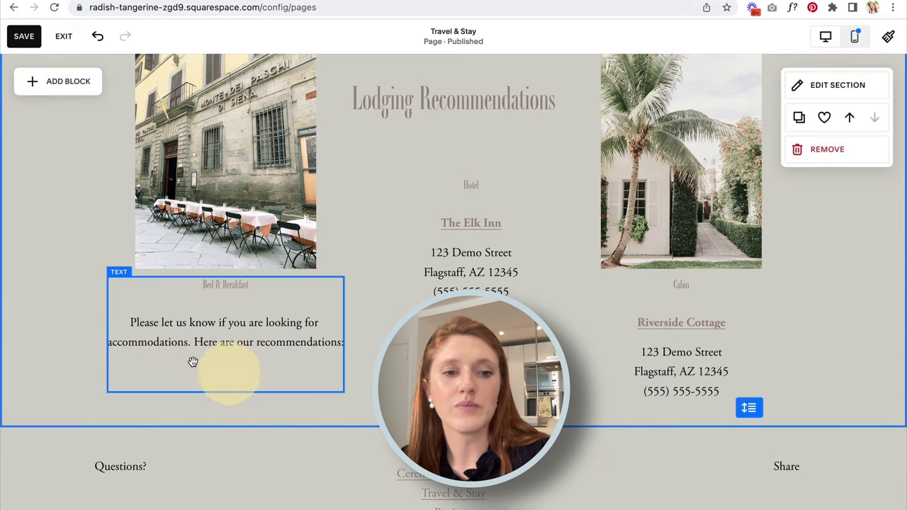
# Resize the Lodging Recommendations heading block to span from the café image's outer edge to the palm tree image's outer edge
pyautogui.scroll(2, 51, 312)
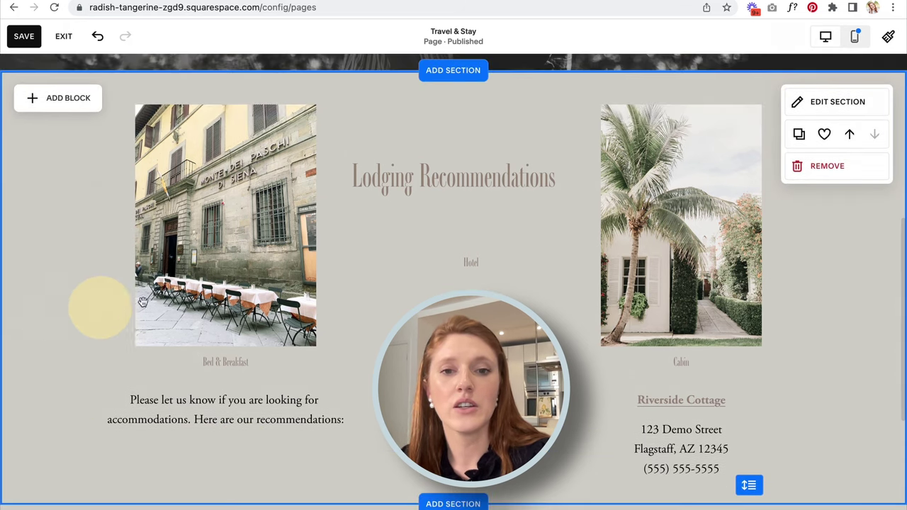
pyautogui.click(457, 182)
pyautogui.moveTo(116, 172); pyautogui.dragTo(107, 177)
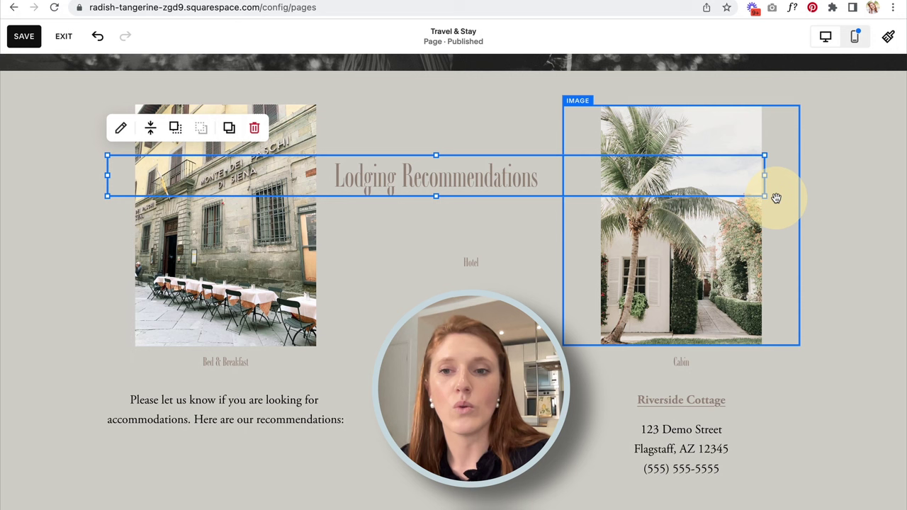
pyautogui.moveTo(763, 175); pyautogui.dragTo(800, 176)
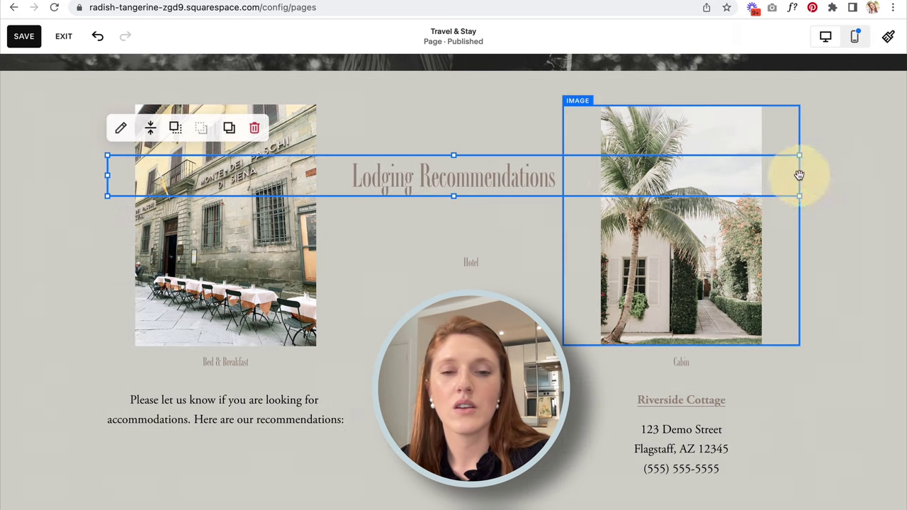
pyautogui.click(49, 218)
pyautogui.scroll(-1, 48, 214)
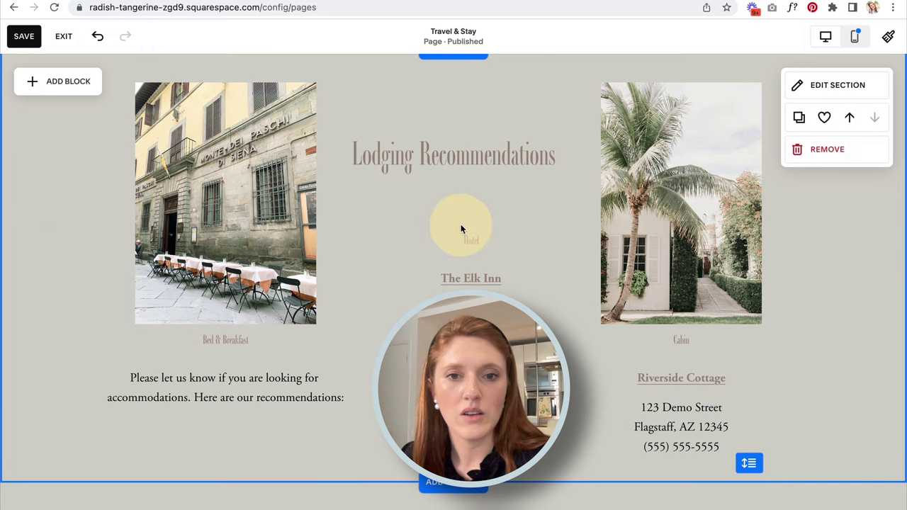
pyautogui.click(460, 249)
pyautogui.click(460, 249)
pyautogui.click(475, 160)
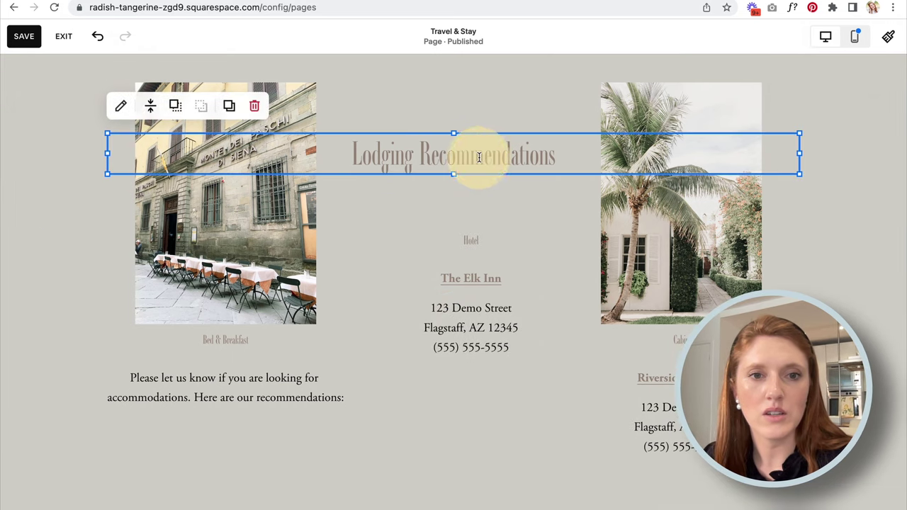
pyautogui.click(479, 432)
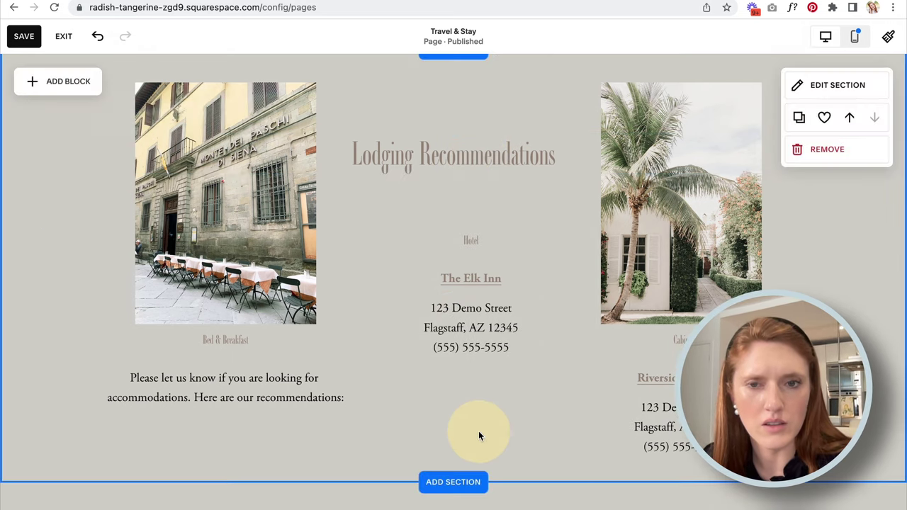
# Shift the Hotel text block slightly left and adjust its width so it centres under the Lodging Recommendations heading
pyautogui.moveTo(466, 299); pyautogui.dragTo(448, 299)
pyautogui.moveTo(588, 303); pyautogui.dragTo(623, 303)
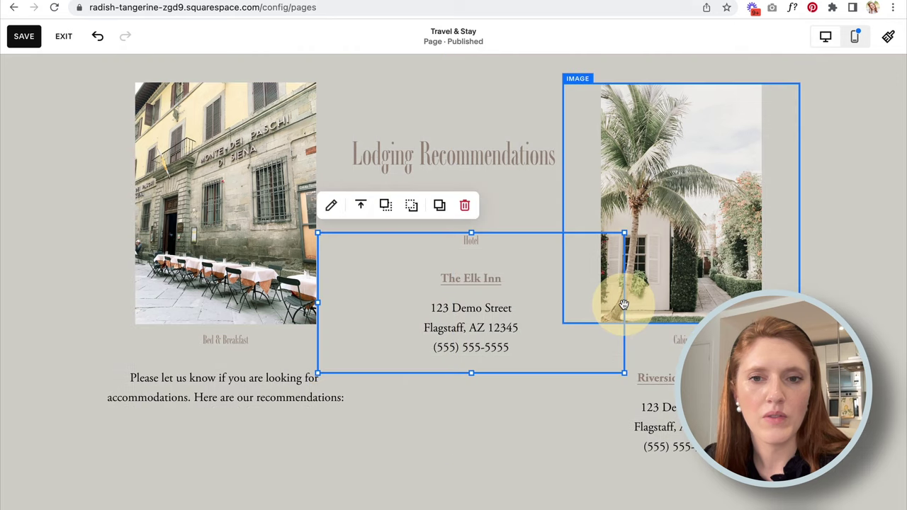
pyautogui.click(68, 243)
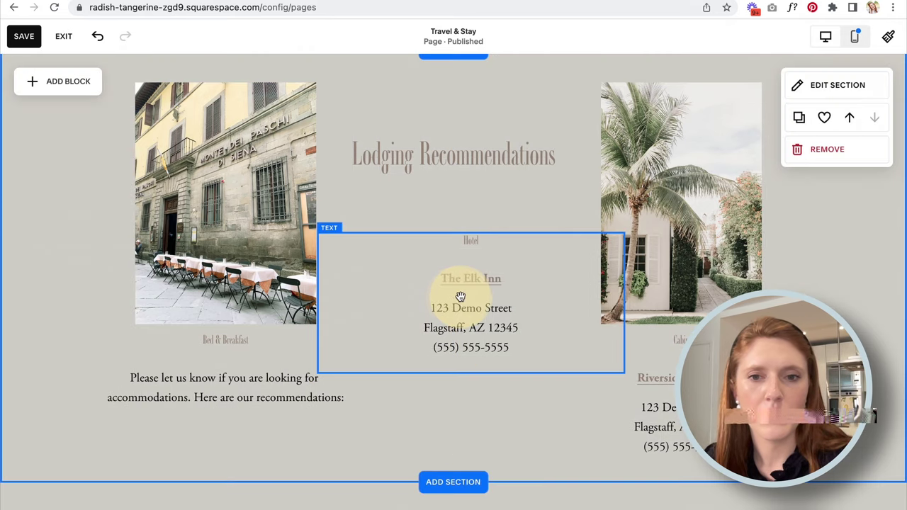
pyautogui.click(460, 296)
pyautogui.moveTo(622, 304); pyautogui.dragTo(590, 302)
pyautogui.click(41, 259)
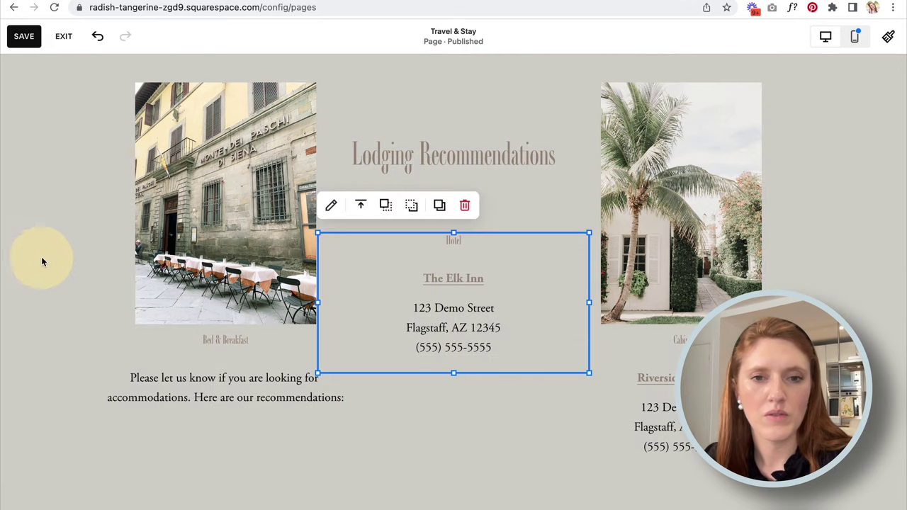
# Move the Bed & Breakfast and Cabin text blocks slightly down to leave a gap below their images
pyautogui.scroll(1, 41, 236)
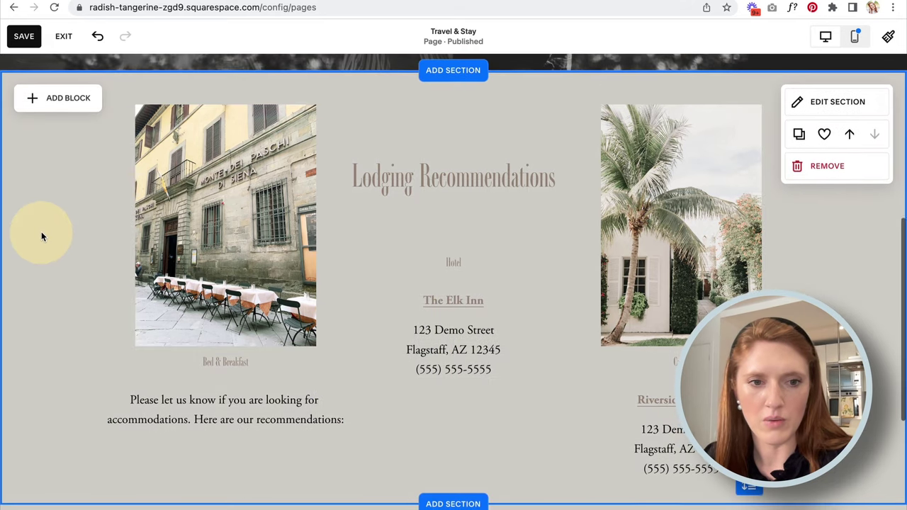
pyautogui.scroll(-1, 41, 236)
pyautogui.scroll(-1, 41, 236)
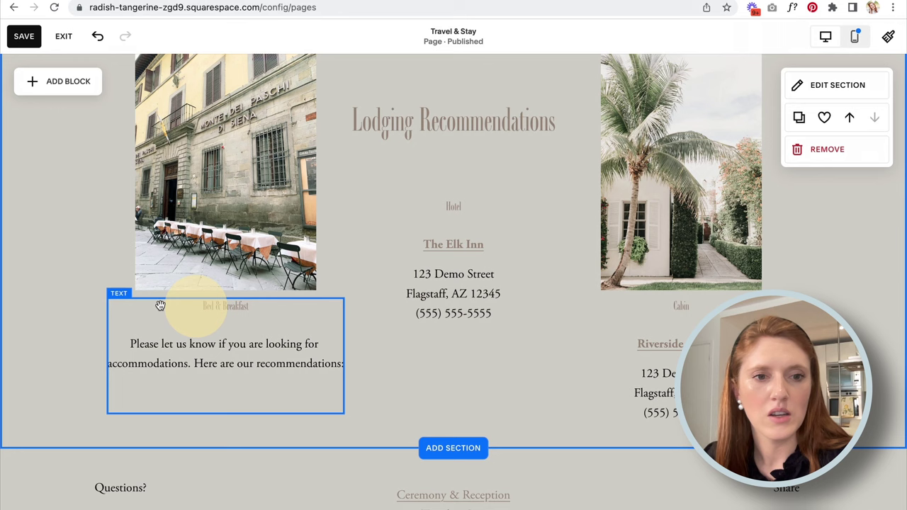
pyautogui.click(249, 359)
pyautogui.moveTo(249, 359); pyautogui.dragTo(218, 387)
pyautogui.click(669, 355)
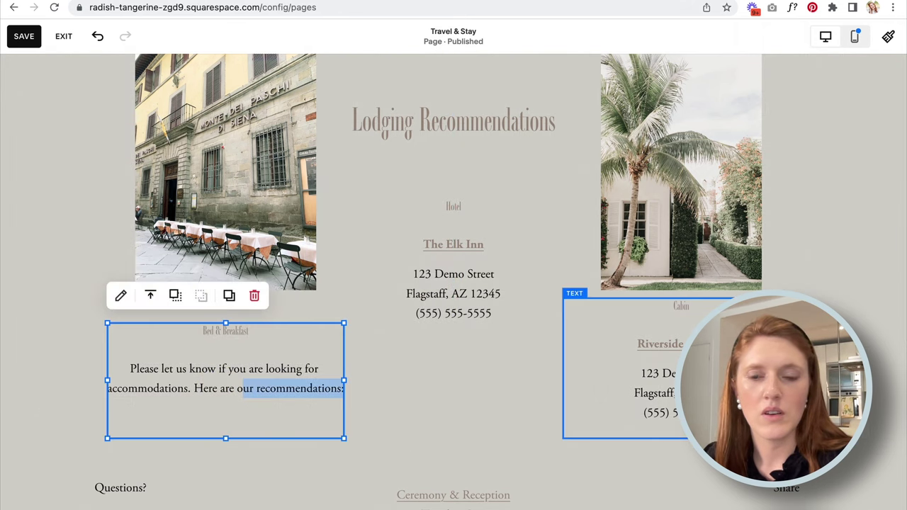
pyautogui.moveTo(668, 354); pyautogui.dragTo(663, 380)
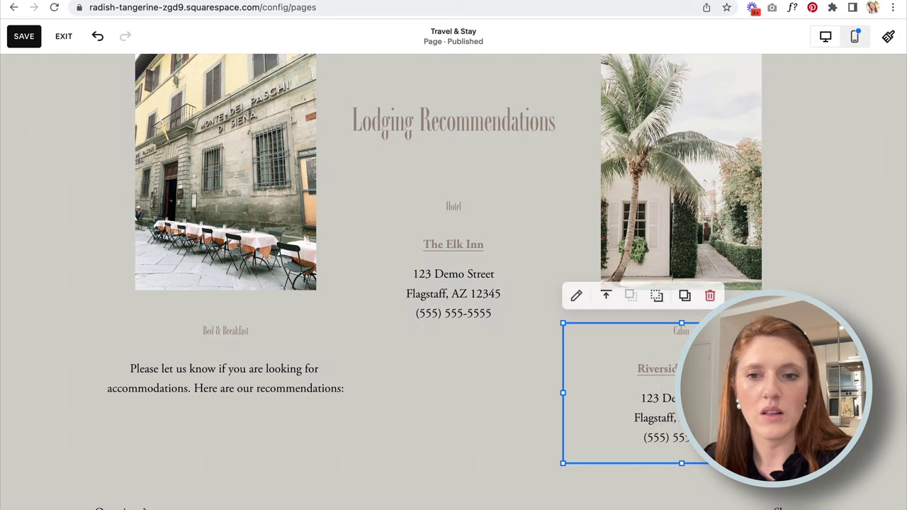
# Move all the Lodging Recommendations section's image and text blocks together slightly down, leaving more space below the section's upper edge
pyautogui.click(861, 330)
pyautogui.scroll(-1, 861, 329)
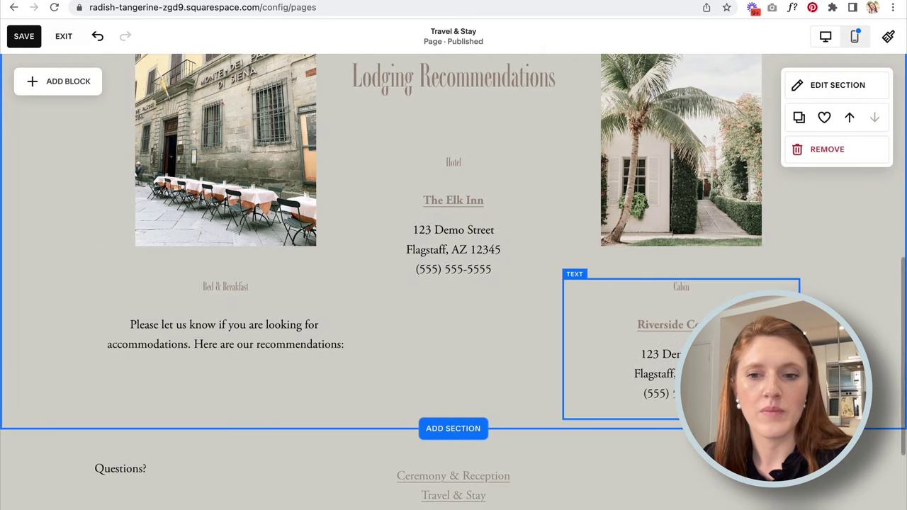
pyautogui.scroll(3, 834, 249)
pyautogui.scroll(-1, 834, 249)
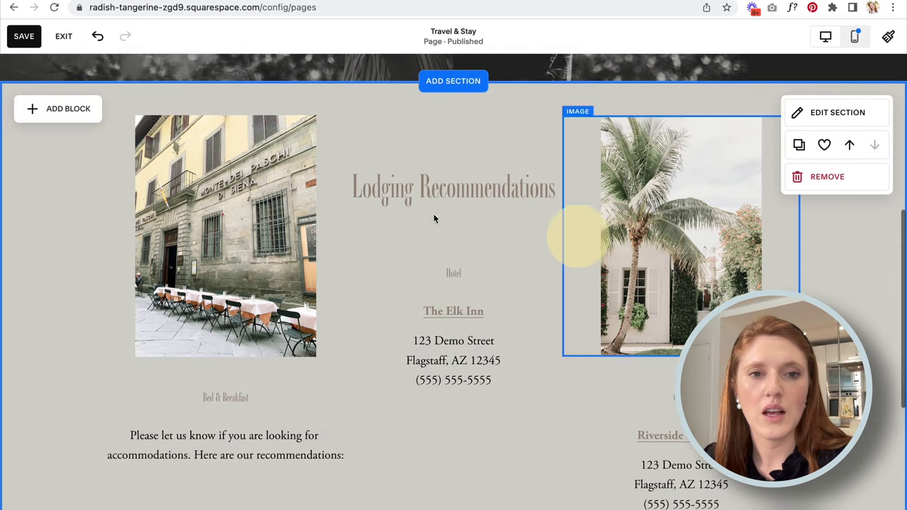
pyautogui.moveTo(63, 150); pyautogui.dragTo(674, 404)
pyautogui.moveTo(655, 142); pyautogui.dragTo(655, 168)
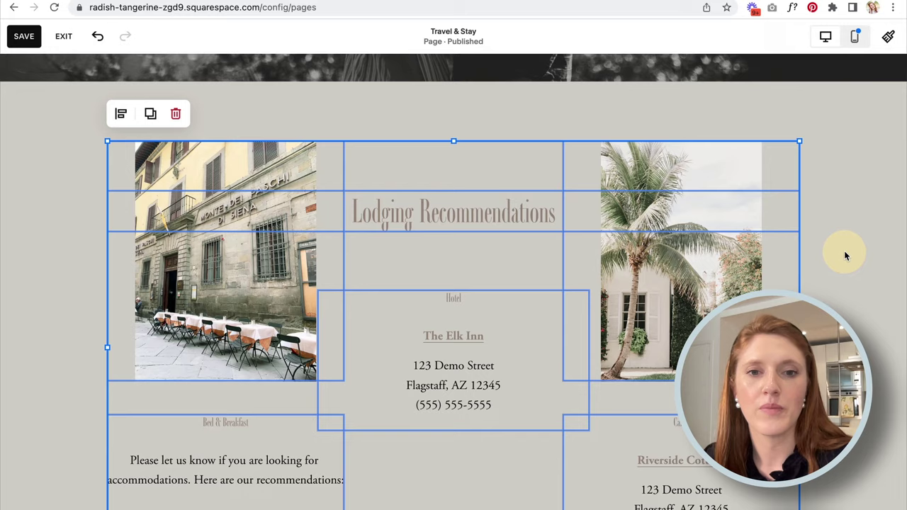
pyautogui.click(845, 256)
pyautogui.scroll(-1, 845, 256)
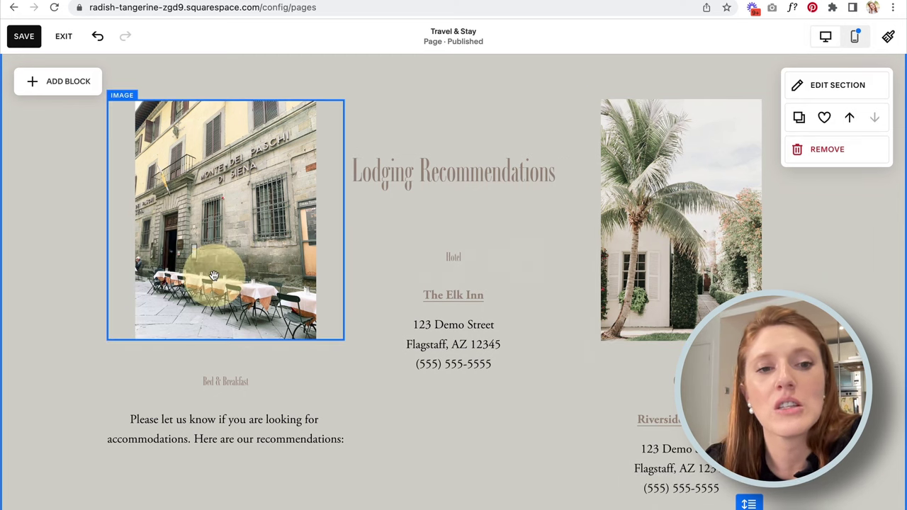
# Crop the palm tree image to a 2:3 ratio, trying 9:16 and 3:4 first, and save the edited image
pyautogui.click(690, 234)
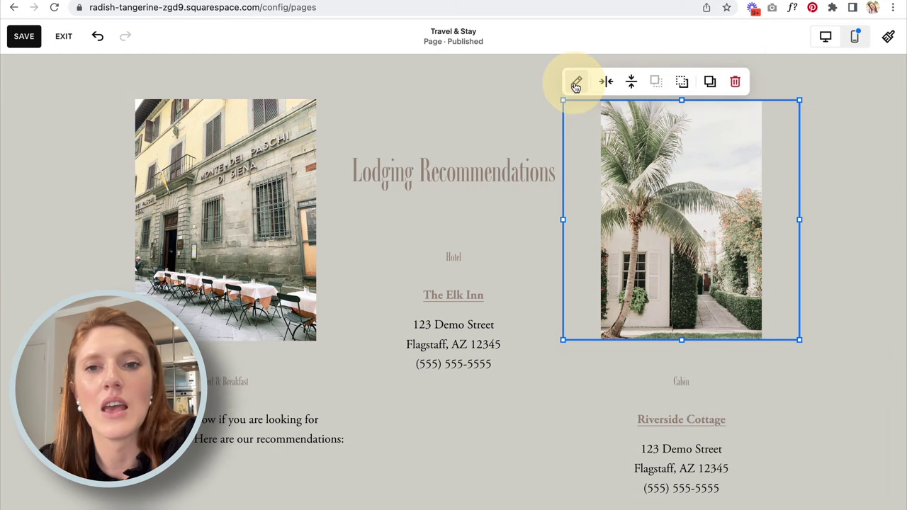
pyautogui.click(576, 84)
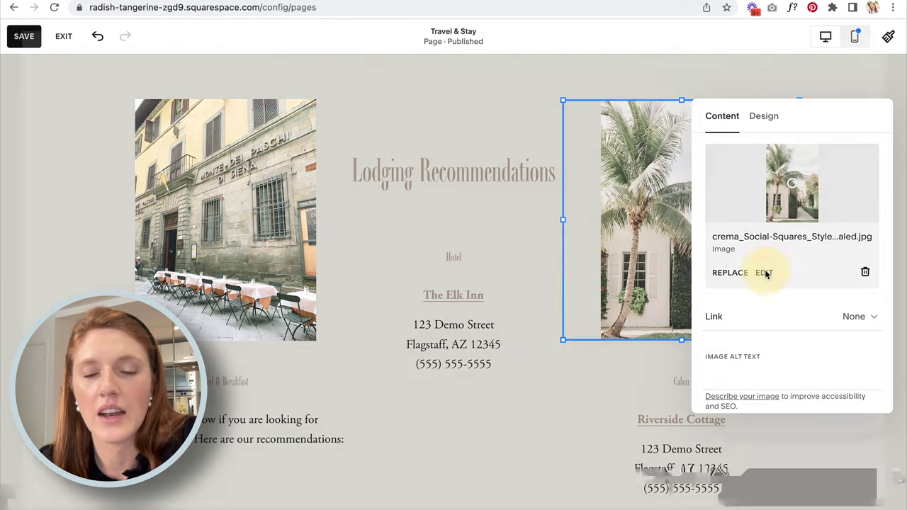
pyautogui.click(765, 273)
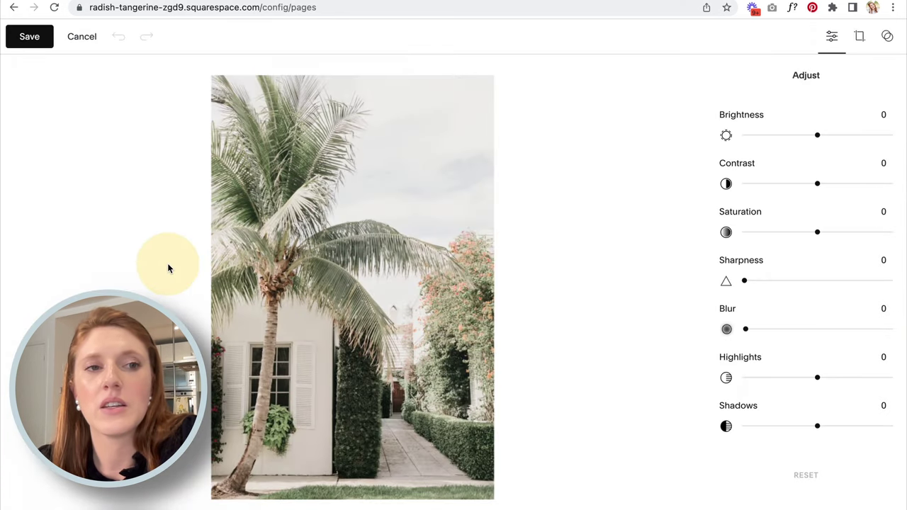
pyautogui.click(860, 36)
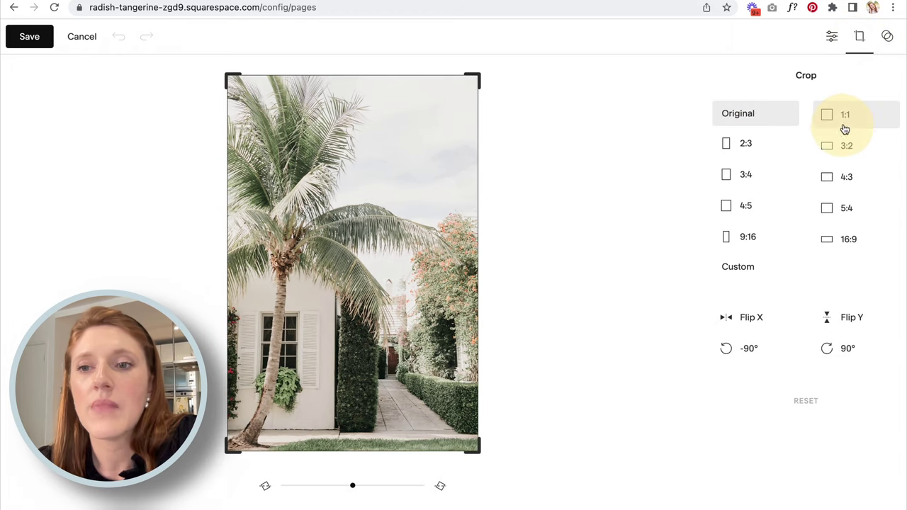
pyautogui.click(743, 234)
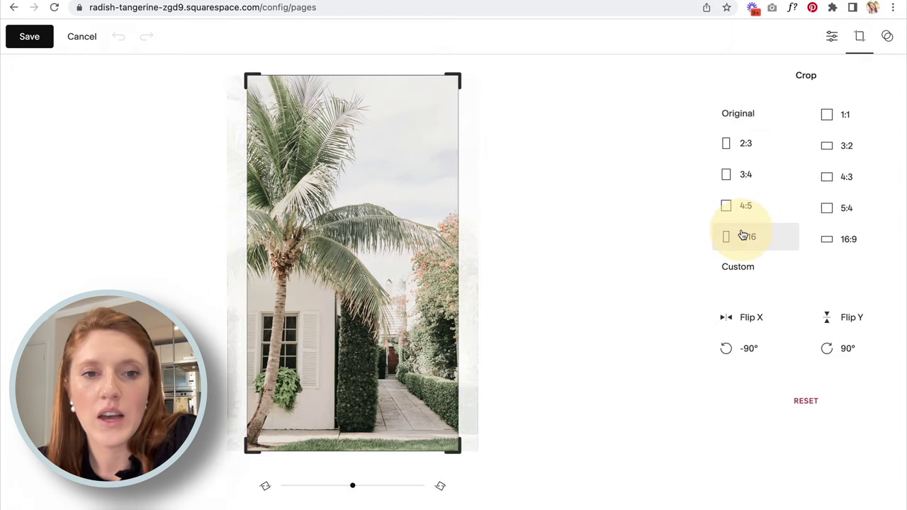
pyautogui.click(747, 184)
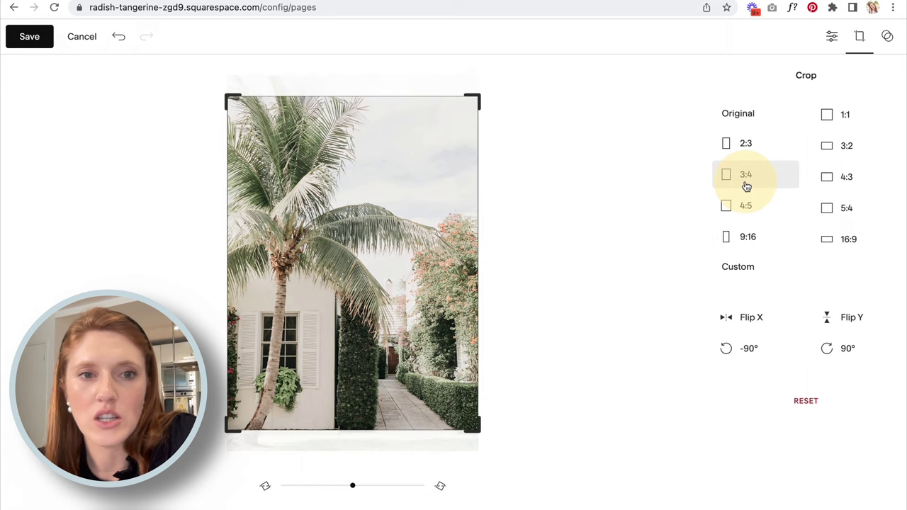
pyautogui.click(746, 146)
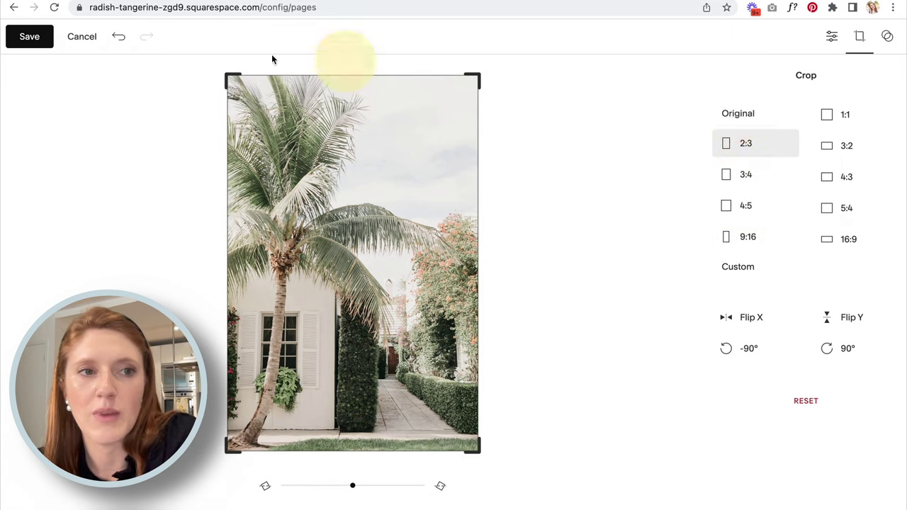
pyautogui.click(29, 40)
pyautogui.click(486, 308)
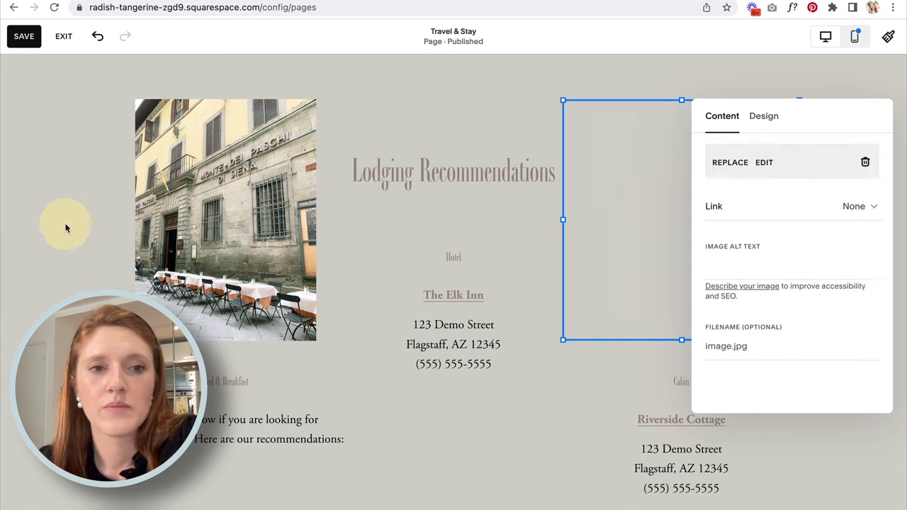
pyautogui.click(65, 227)
# Crop the café image to a 2:3 ratio, nudge its crop frame slightly, and save the edited image
pyautogui.click(197, 177)
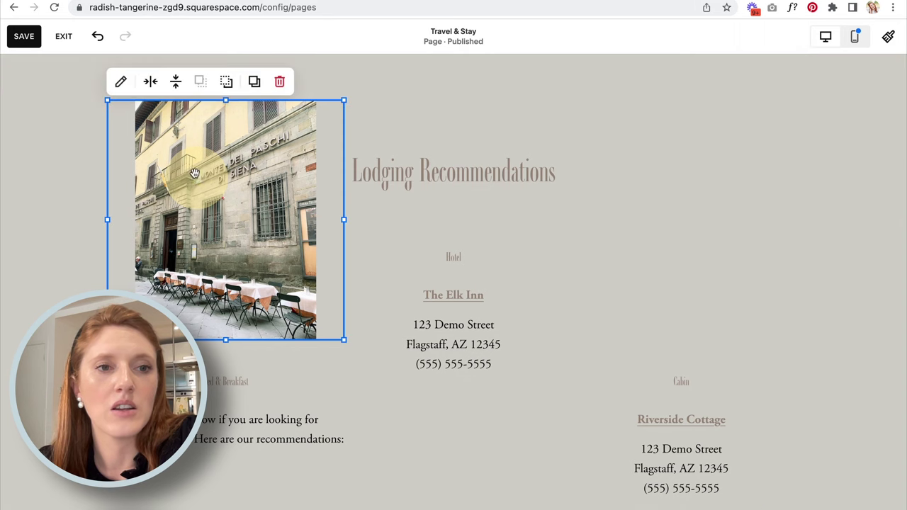
pyautogui.click(120, 81)
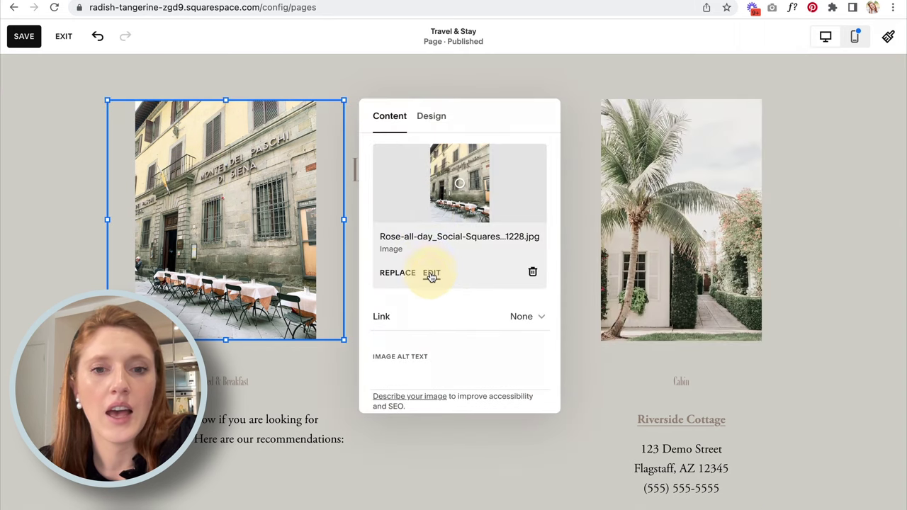
pyautogui.click(431, 273)
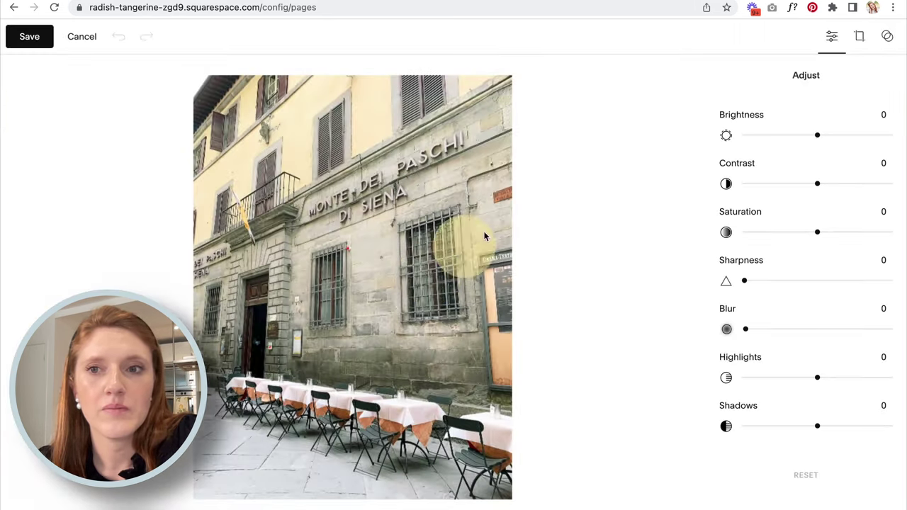
pyautogui.click(860, 39)
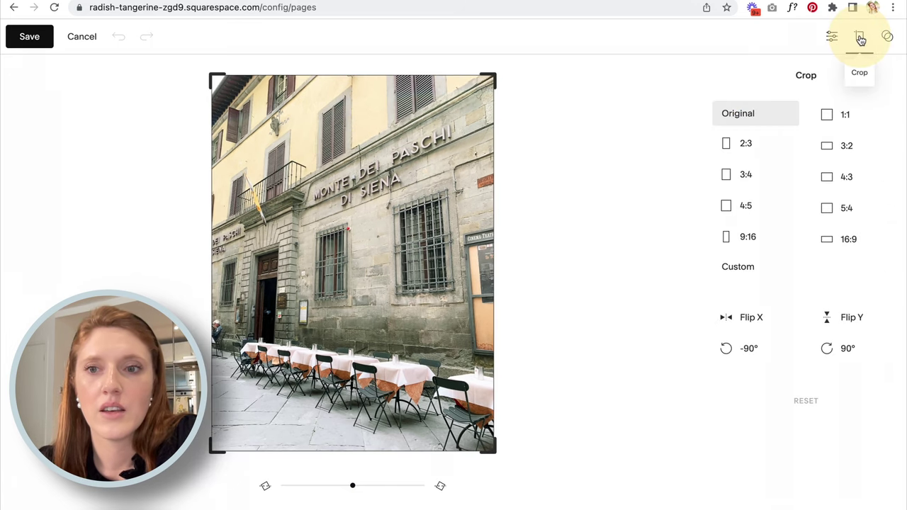
pyautogui.click(745, 143)
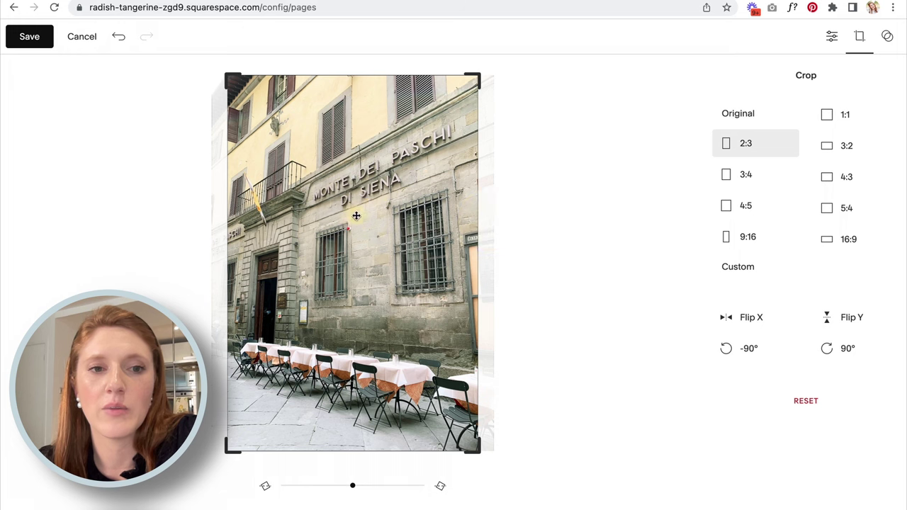
pyautogui.moveTo(355, 214)
pyautogui.mouseDown()
pyautogui.moveTo(323, 219)
pyautogui.moveTo(389, 229)
pyautogui.moveTo(356, 225)
pyautogui.mouseUp()
pyautogui.click(30, 37)
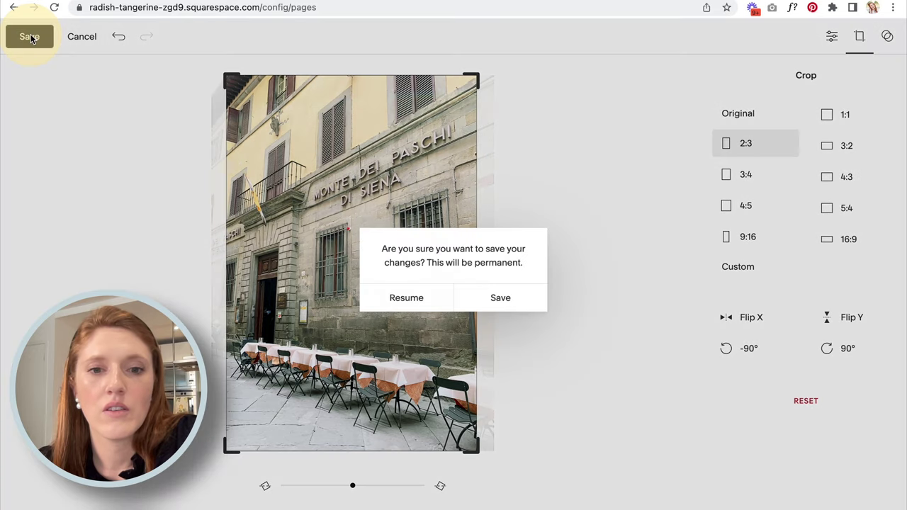
pyautogui.click(489, 309)
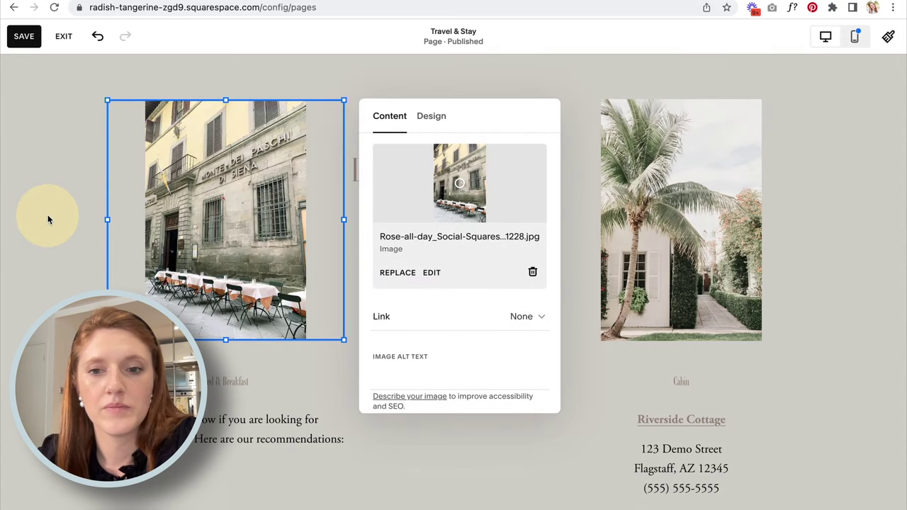
pyautogui.click(47, 215)
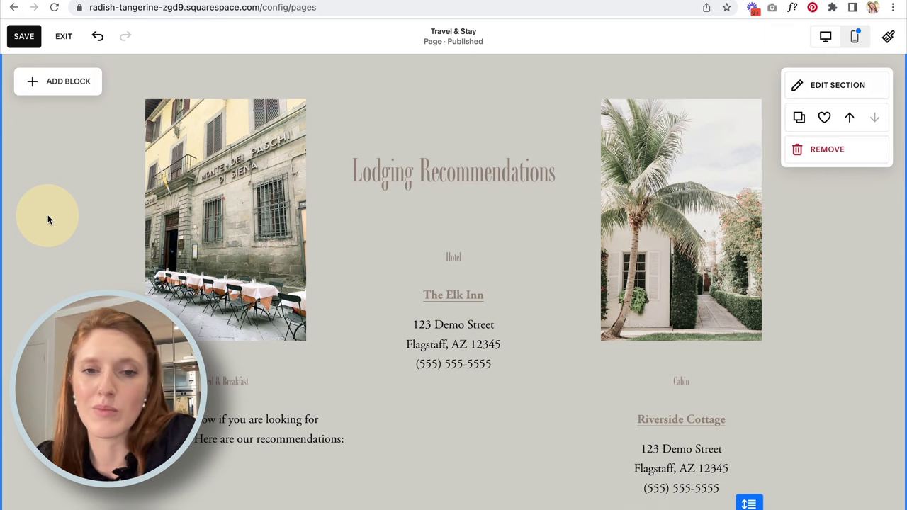
# Review the Lodging Recommendations section's layout, checking image alignment, text spacing and the section's lower edge above the footer
pyautogui.scroll(2, 48, 215)
pyautogui.scroll(-3, 68, 245)
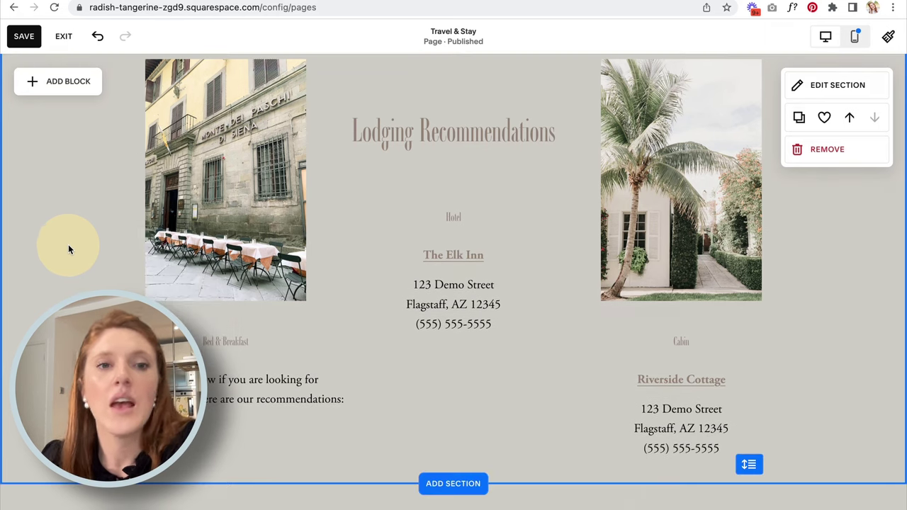
pyautogui.scroll(3, 68, 244)
pyautogui.scroll(-2, 68, 249)
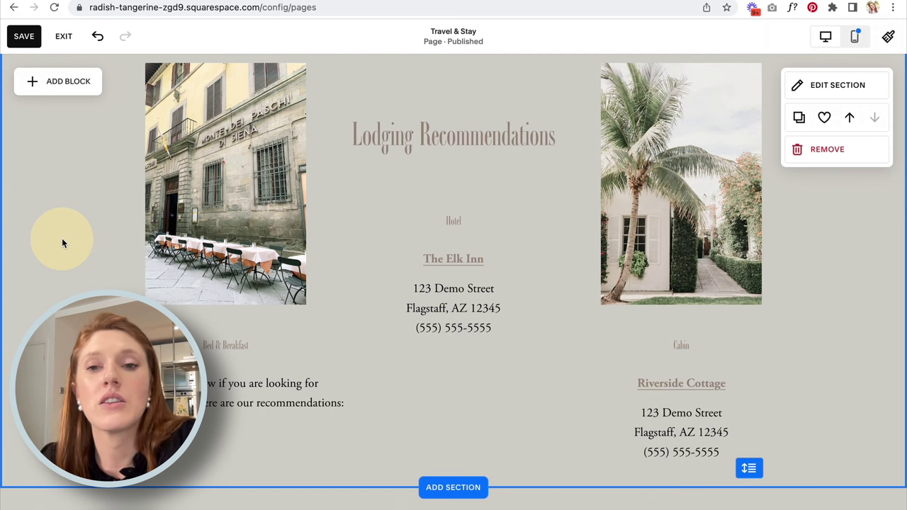
pyautogui.scroll(-5, 62, 243)
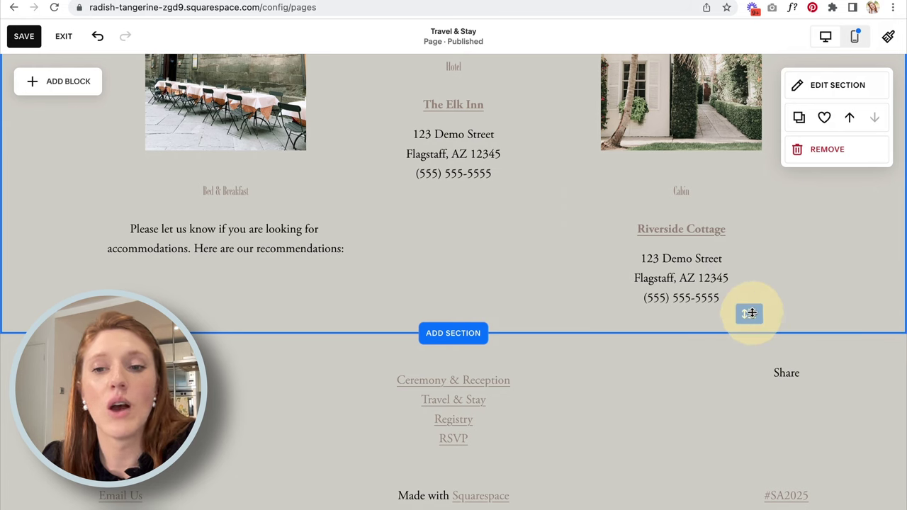
pyautogui.moveTo(750, 313); pyautogui.dragTo(753, 331)
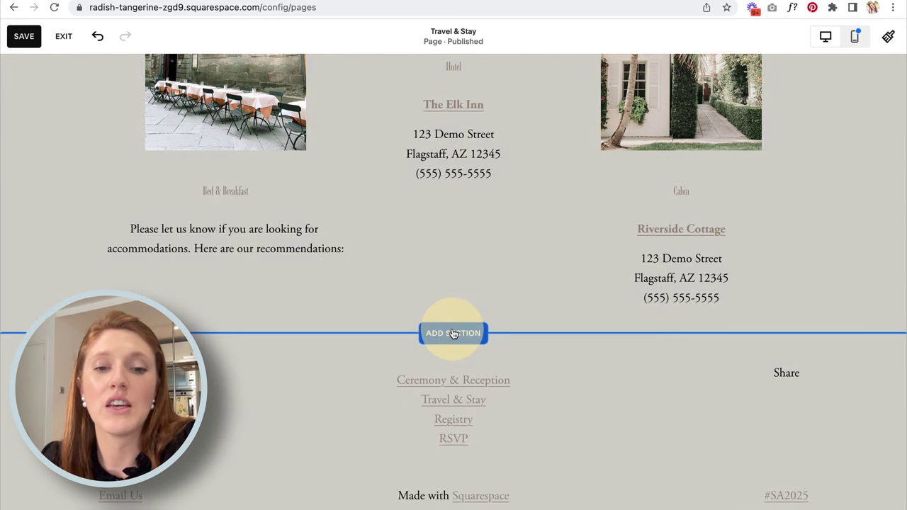
pyautogui.scroll(5, 454, 333)
pyautogui.scroll(-3, 449, 324)
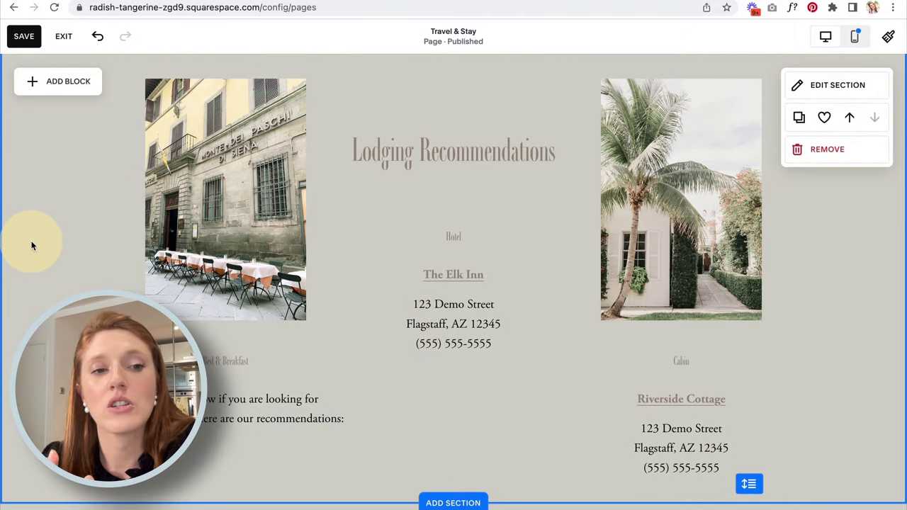
# Add a blank section between the Lodging Recommendations section and the footer
pyautogui.scroll(-3, 32, 245)
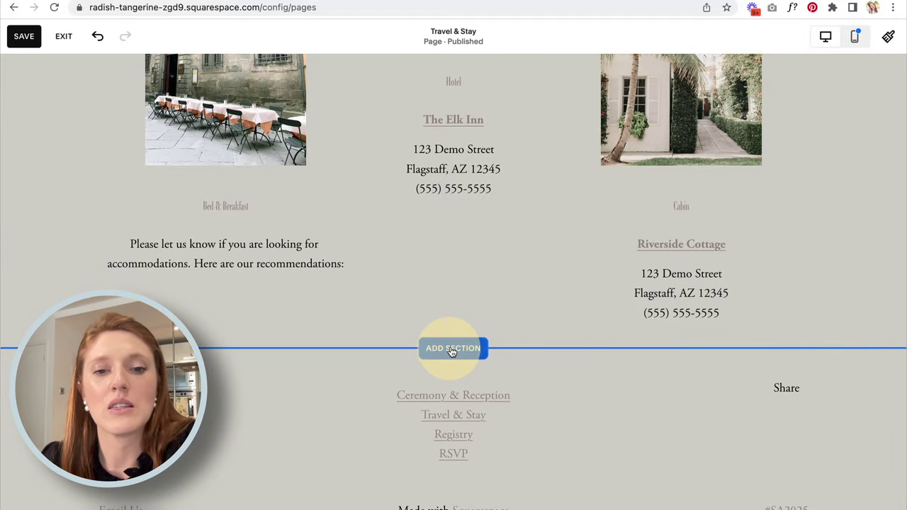
pyautogui.click(452, 349)
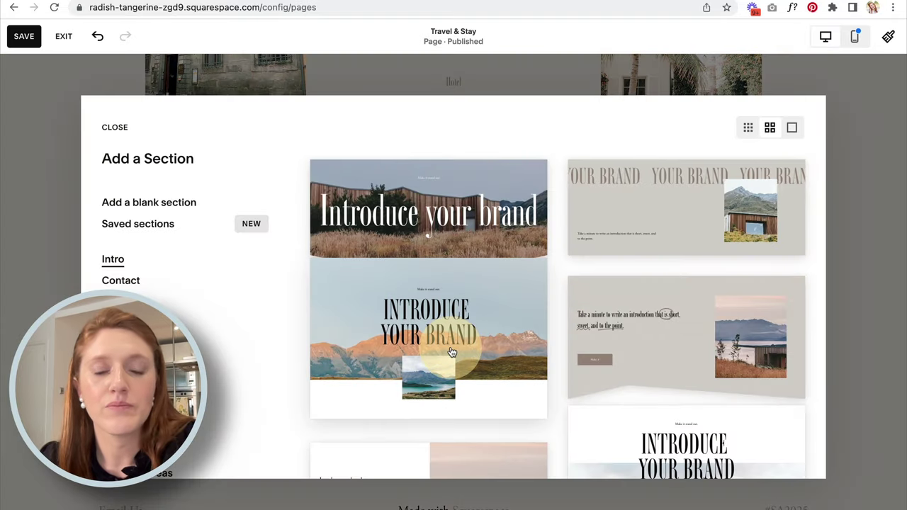
pyautogui.click(160, 201)
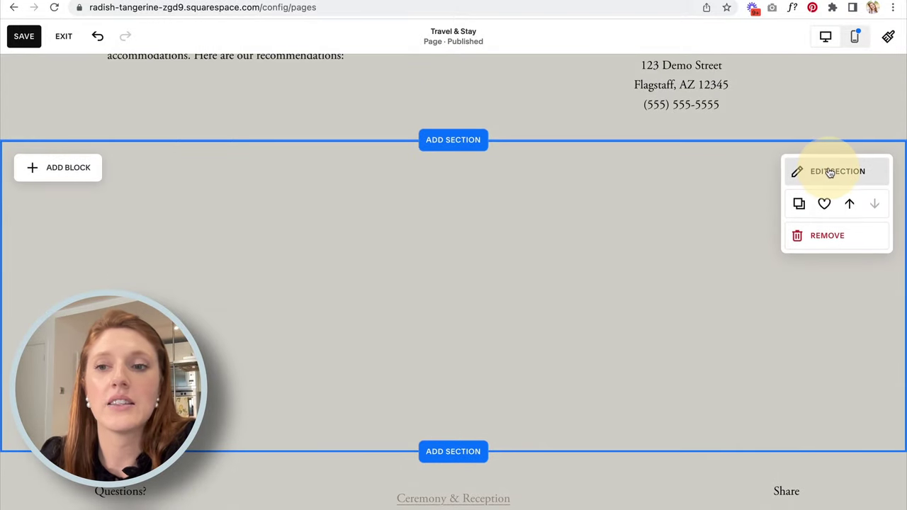
# Try the Darkest 1 colour theme on the new blank section and apply Dark 1 instead
pyautogui.click(831, 173)
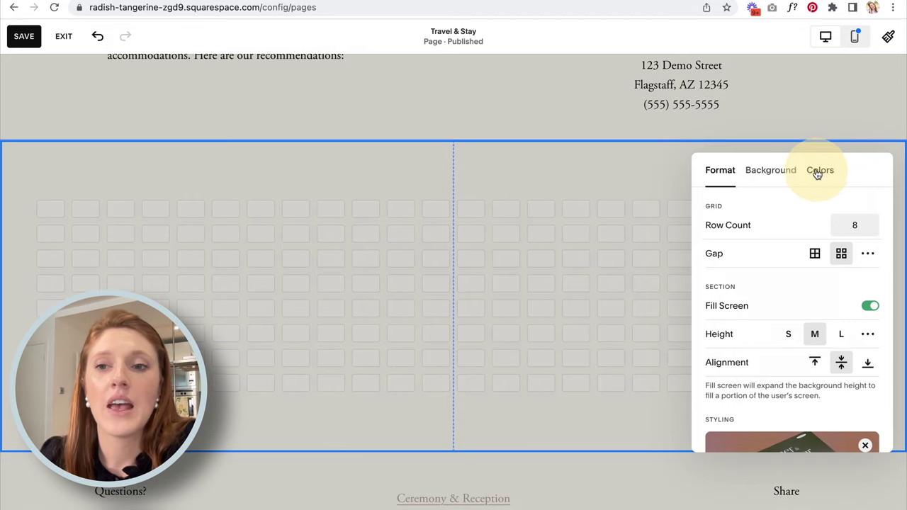
pyautogui.click(820, 172)
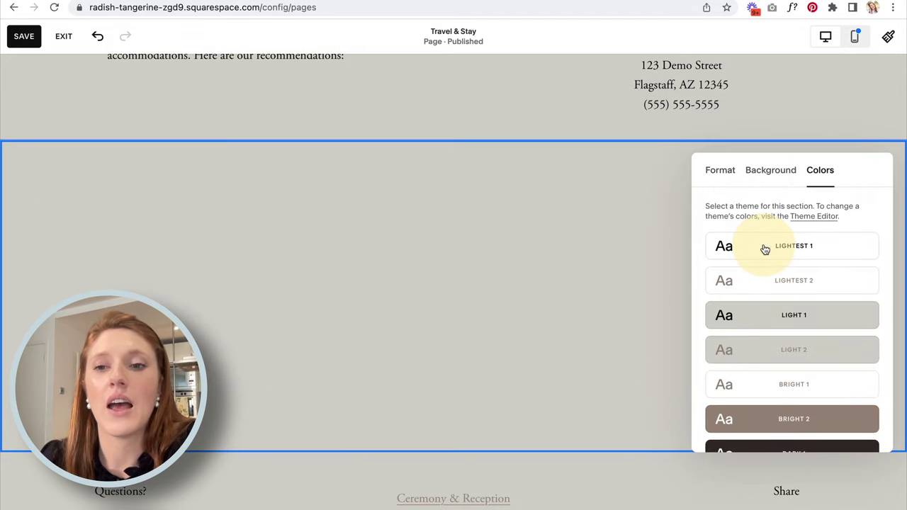
pyautogui.scroll(-3, 766, 250)
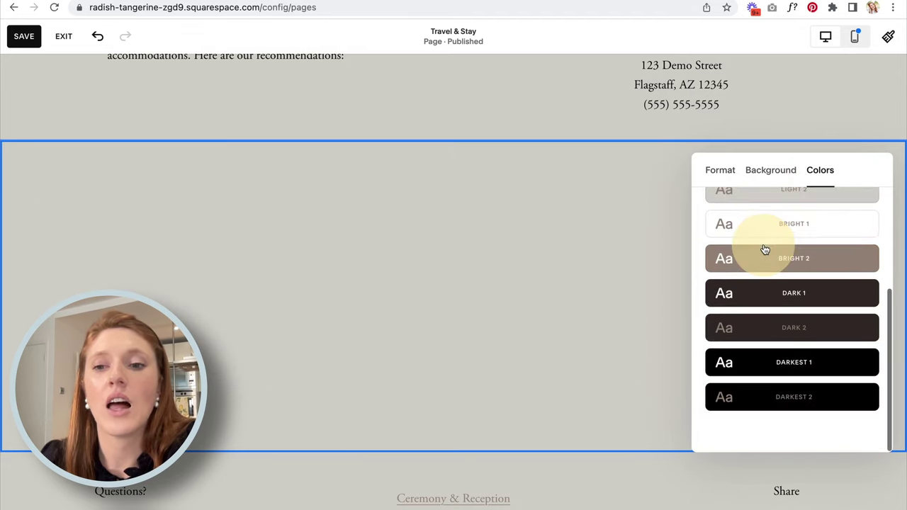
pyautogui.click(762, 362)
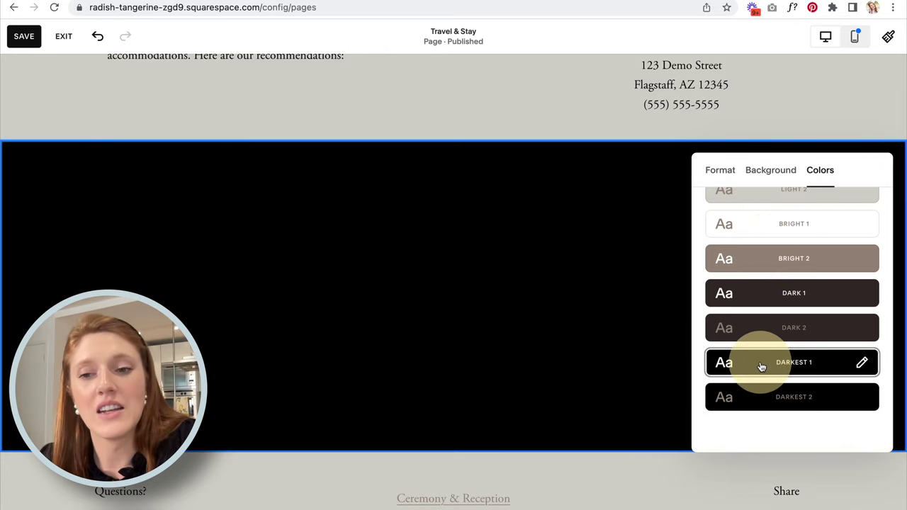
pyautogui.scroll(1, 758, 333)
pyautogui.click(757, 296)
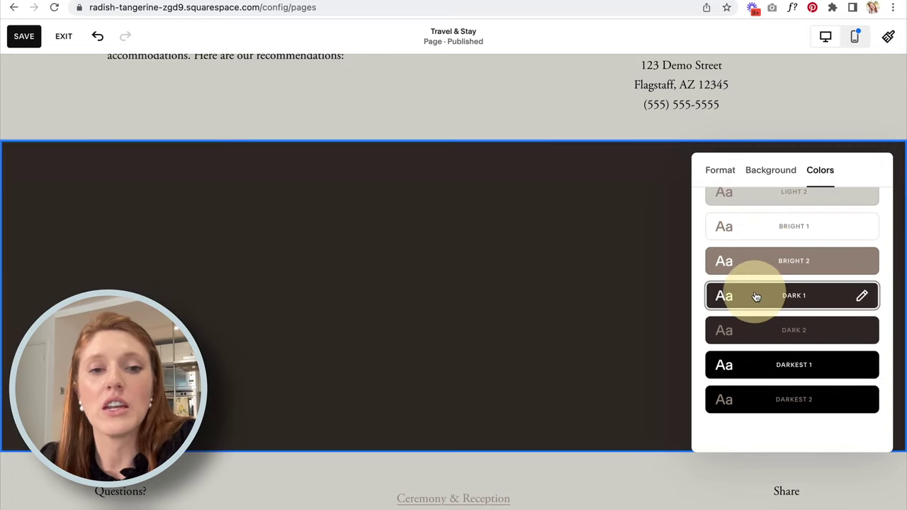
pyautogui.scroll(3, 757, 297)
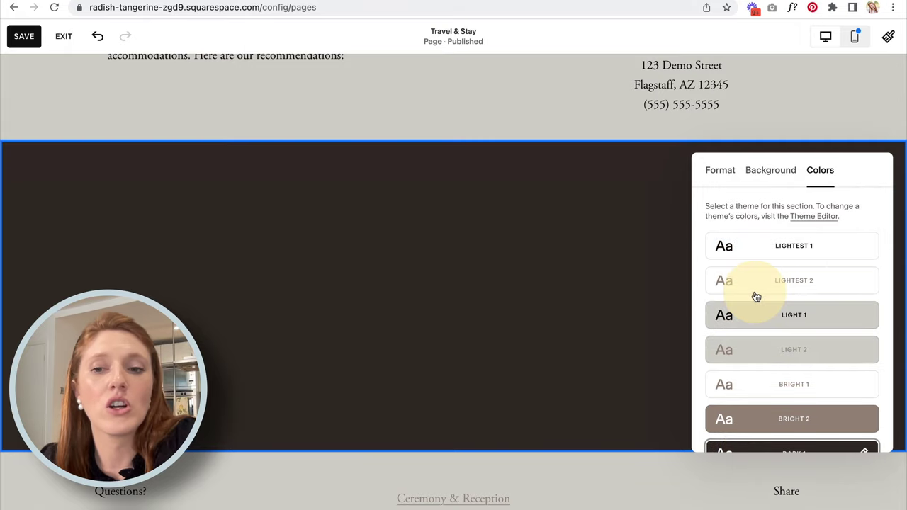
pyautogui.scroll(-3, 757, 297)
pyautogui.click(492, 302)
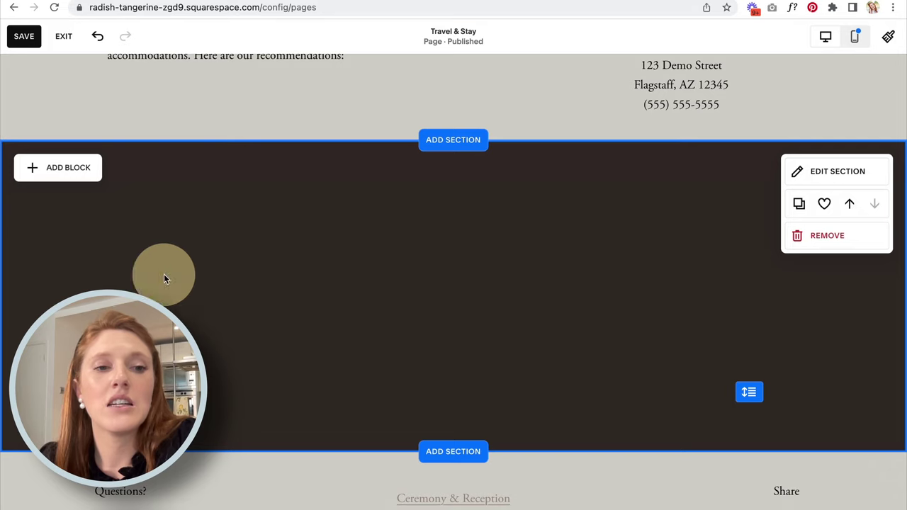
# Add an image block to the dark section and fill it with the Rose-all-day photo of the rosé bottle and glasses
pyautogui.click(62, 168)
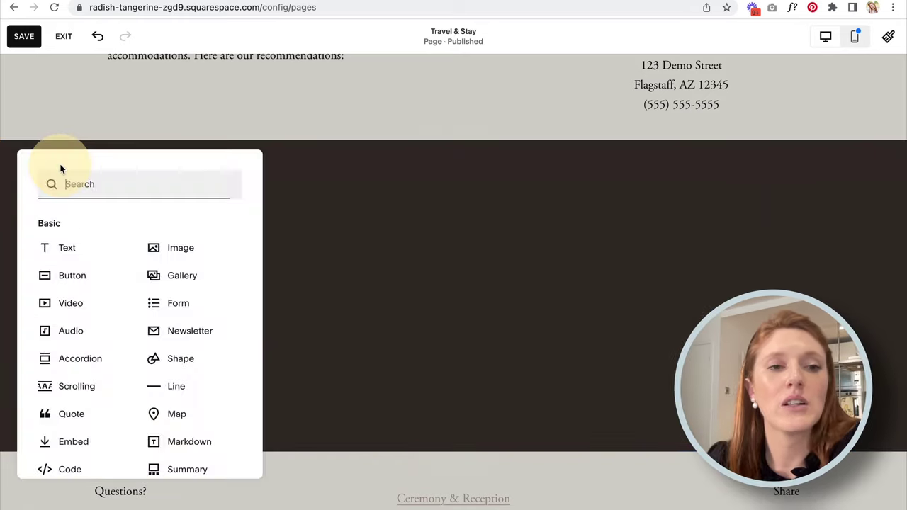
pyautogui.click(172, 246)
pyautogui.click(138, 270)
pyautogui.click(126, 270)
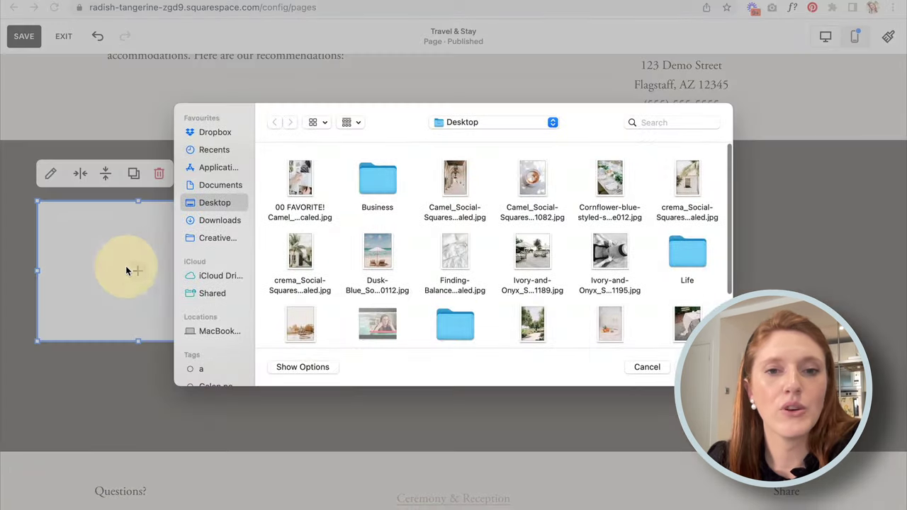
pyautogui.scroll(-3, 566, 264)
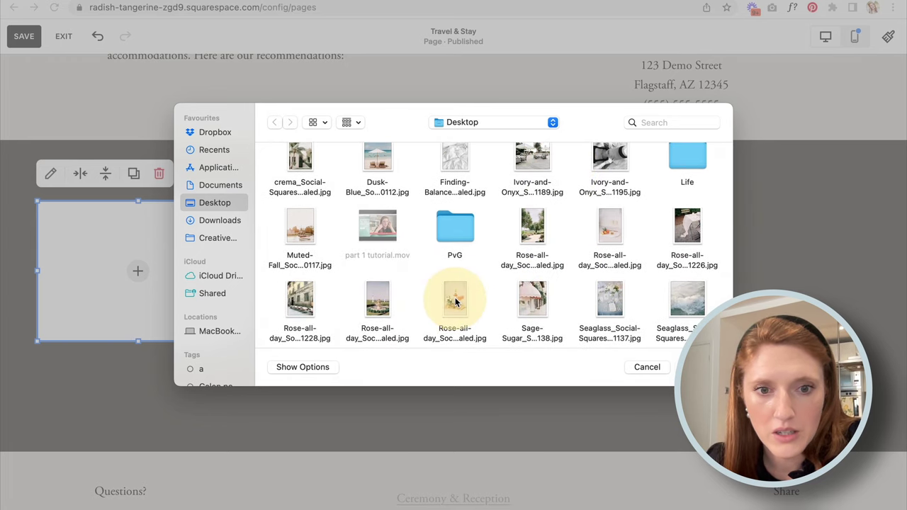
pyautogui.click(454, 301)
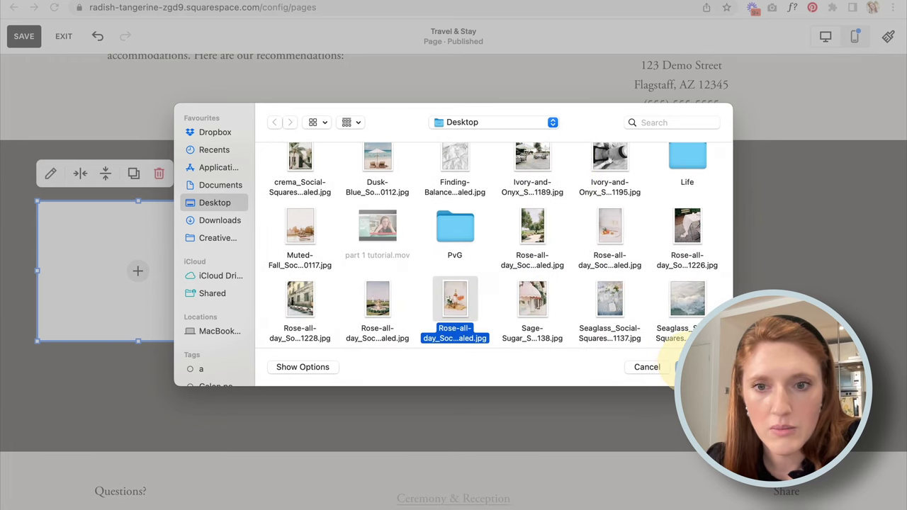
pyautogui.click(691, 368)
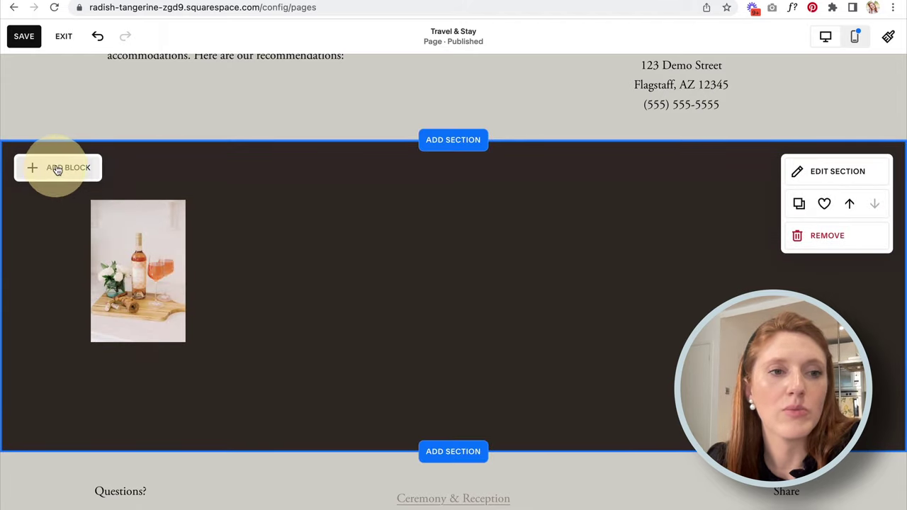
# Add a second image block to the dark section and upload the photo of the draped outdoor table with wooden chairs
pyautogui.click(57, 169)
pyautogui.click(170, 250)
pyautogui.click(133, 269)
pyautogui.click(122, 268)
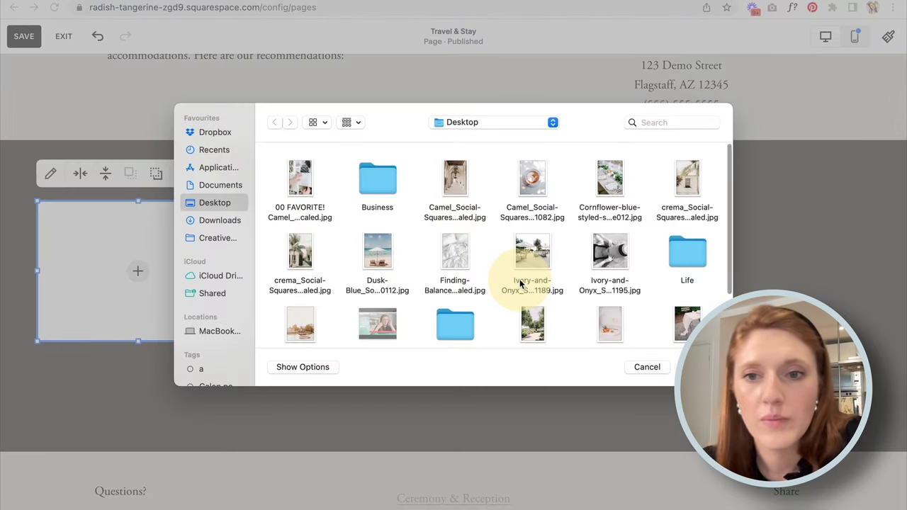
pyautogui.click(611, 181)
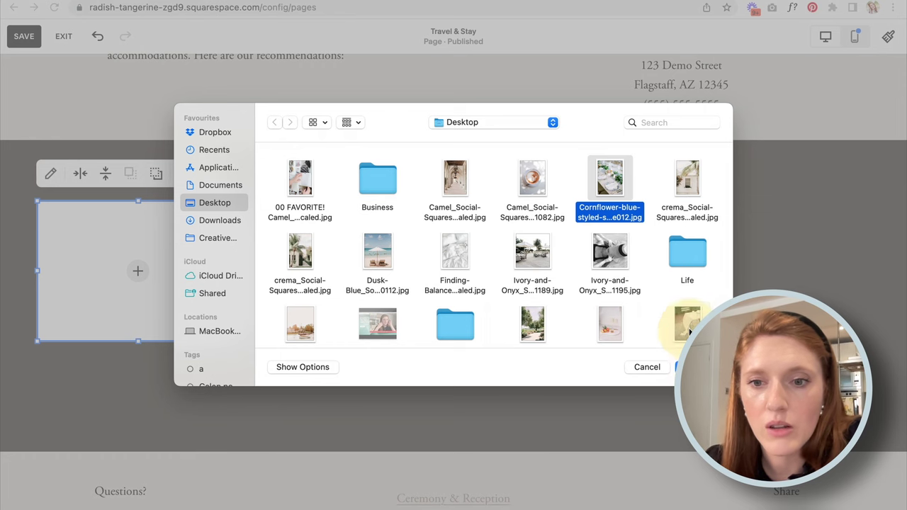
pyautogui.moveTo(689, 331); pyautogui.dragTo(730, 348)
# Enlarge the draped-table image and place it at the dark section's right side, lower than the rosé bottle image
pyautogui.moveTo(671, 301); pyautogui.dragTo(621, 220)
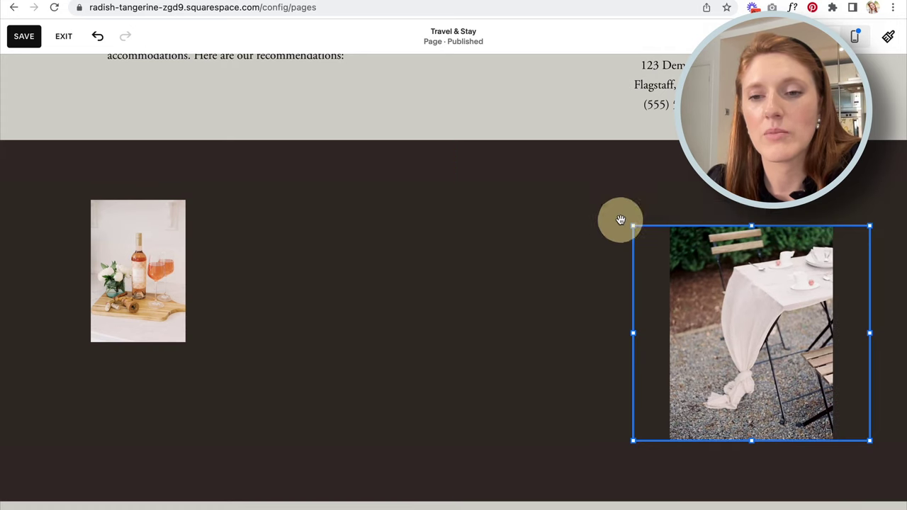
pyautogui.click(696, 325)
pyautogui.moveTo(699, 328); pyautogui.dragTo(738, 409)
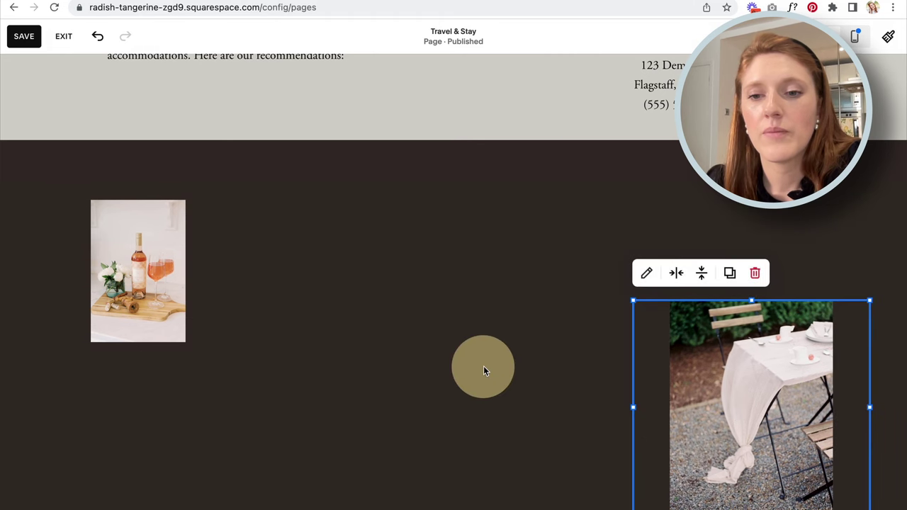
pyautogui.click(484, 368)
pyautogui.scroll(-2, 484, 369)
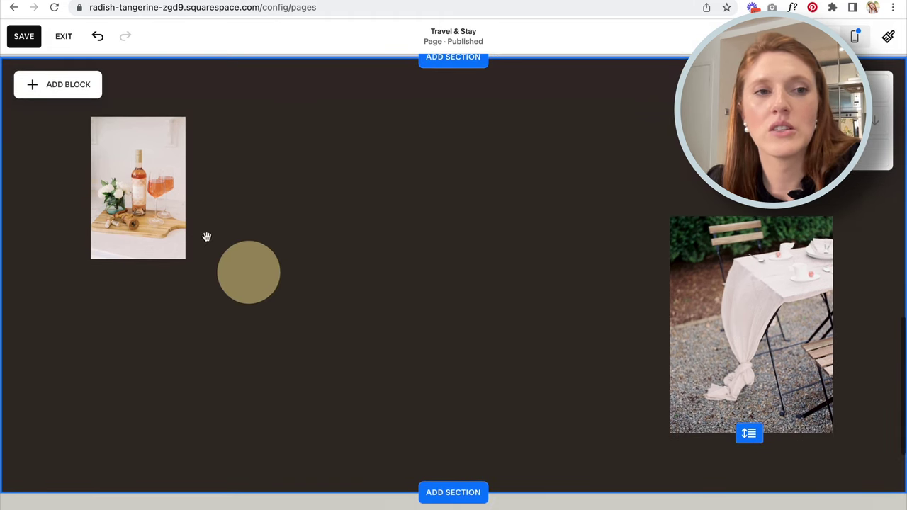
# Start adding another block to the dark section with the two photos
pyautogui.click(44, 83)
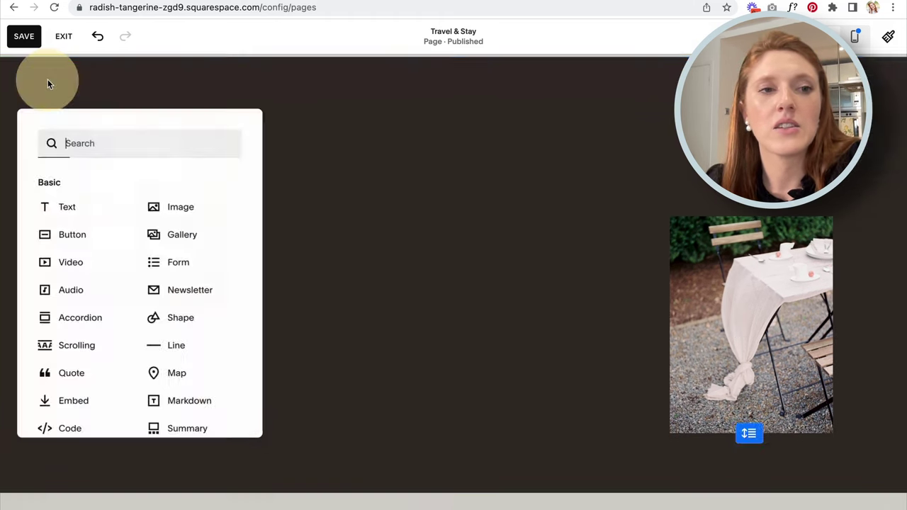
# Add a text block beside the wine bottle image with the heading "Bottomless Brunch" and the Sunday 9 AM - 1 PM brunch description
pyautogui.click(66, 205)
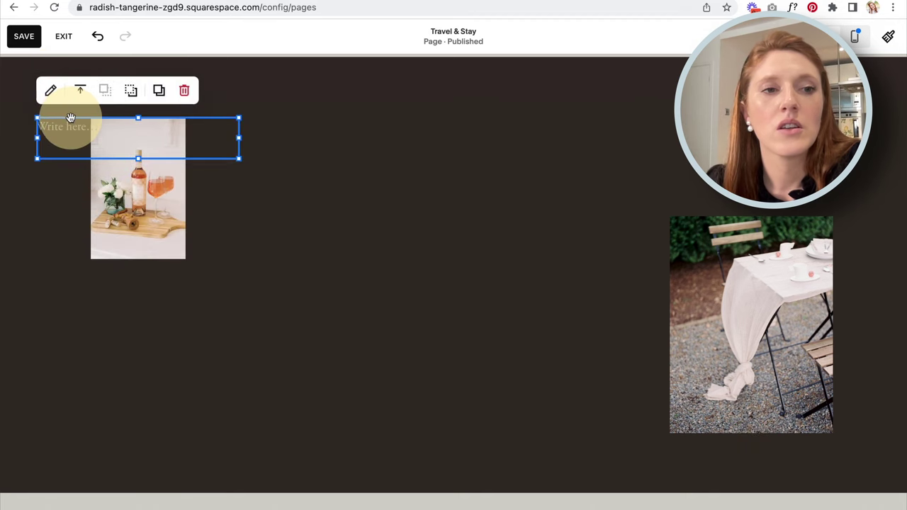
pyautogui.moveTo(70, 117); pyautogui.dragTo(314, 152)
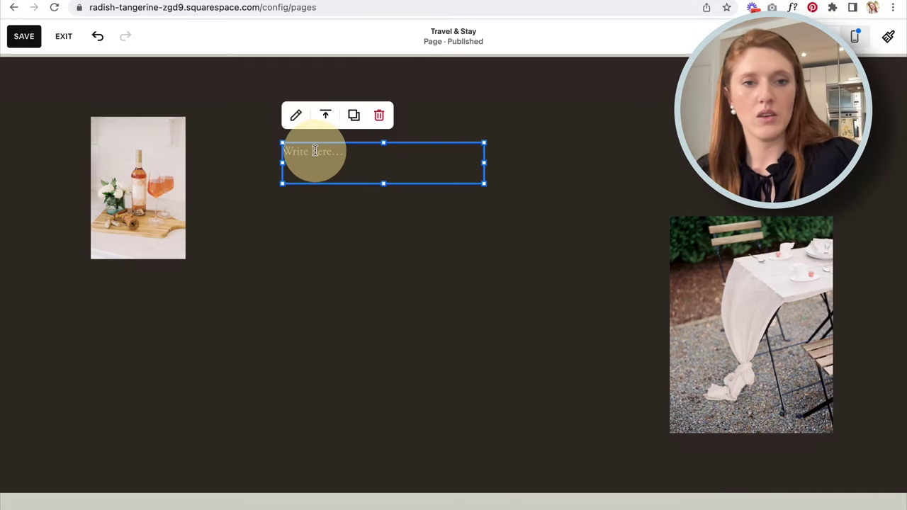
pyautogui.doubleClick(314, 152)
pyautogui.write('Bottomless Brunch Come join us every Sunday from 9 AM - 1 PM for a boozy bottomless brunch, complete with every sweet & savory breakfast item you can dream of.')
pyautogui.click(231, 329)
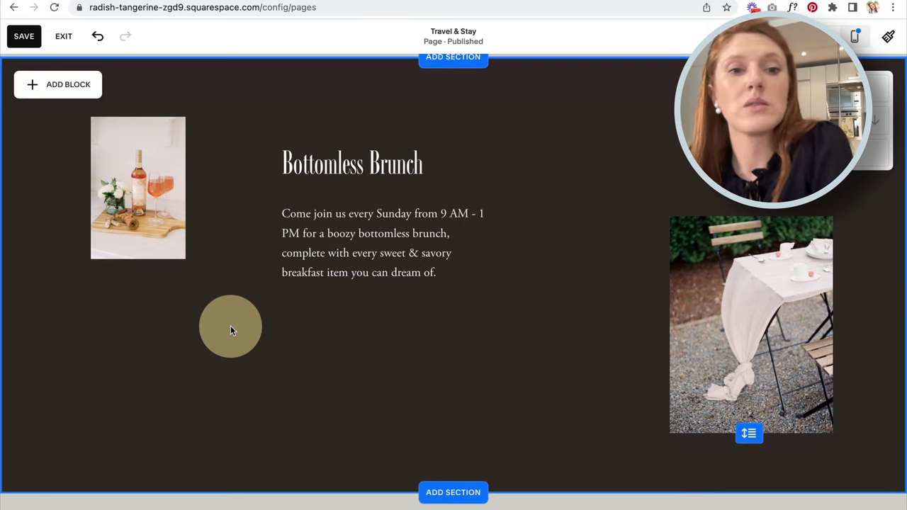
# Add a button block directly below the brunch text and label it "VIEW BRUNCH MENU"
pyautogui.click(61, 86)
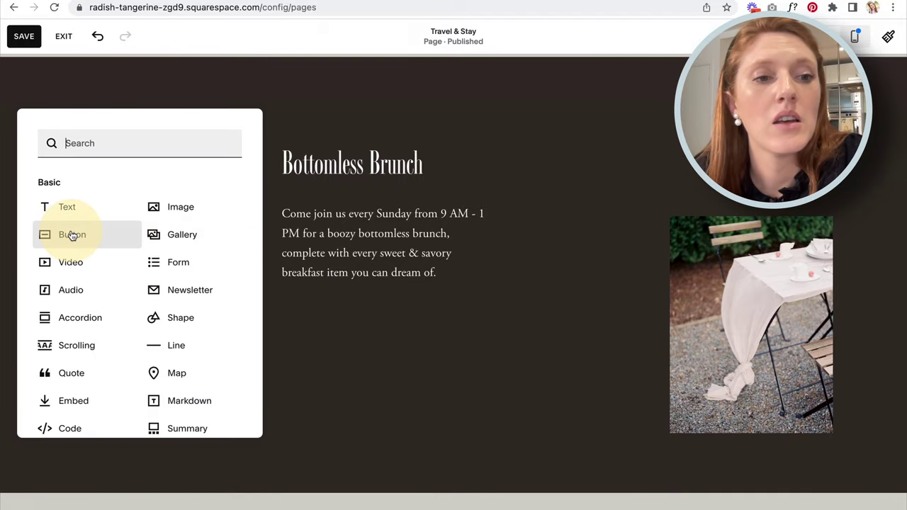
pyautogui.click(71, 236)
pyautogui.moveTo(79, 135); pyautogui.dragTo(323, 308)
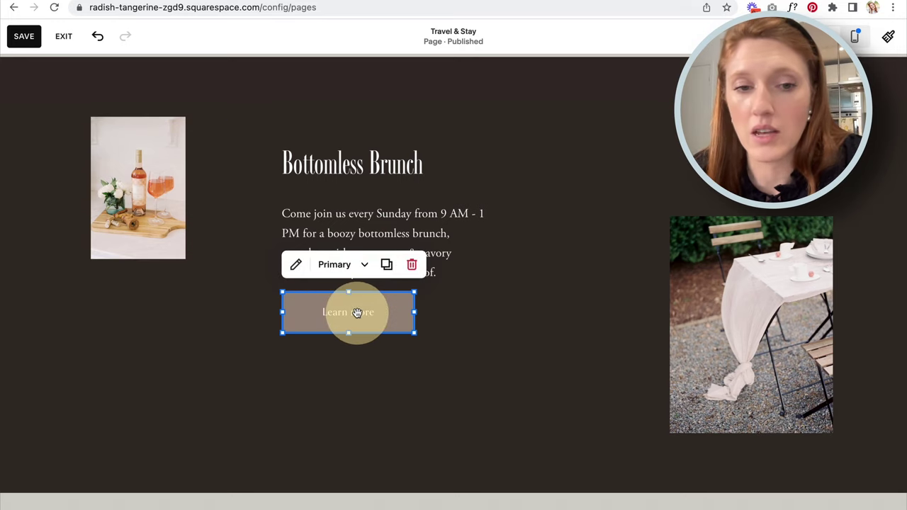
pyautogui.click(295, 264)
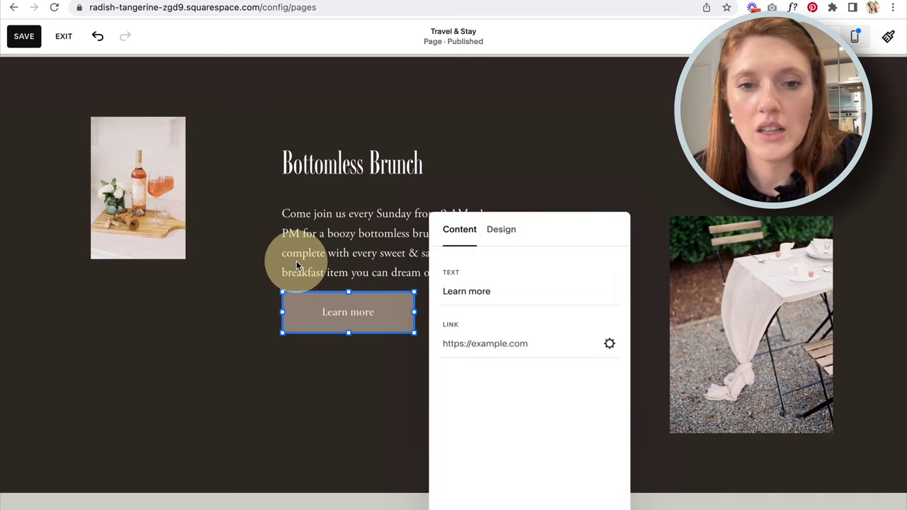
pyautogui.moveTo(504, 290); pyautogui.dragTo(395, 291)
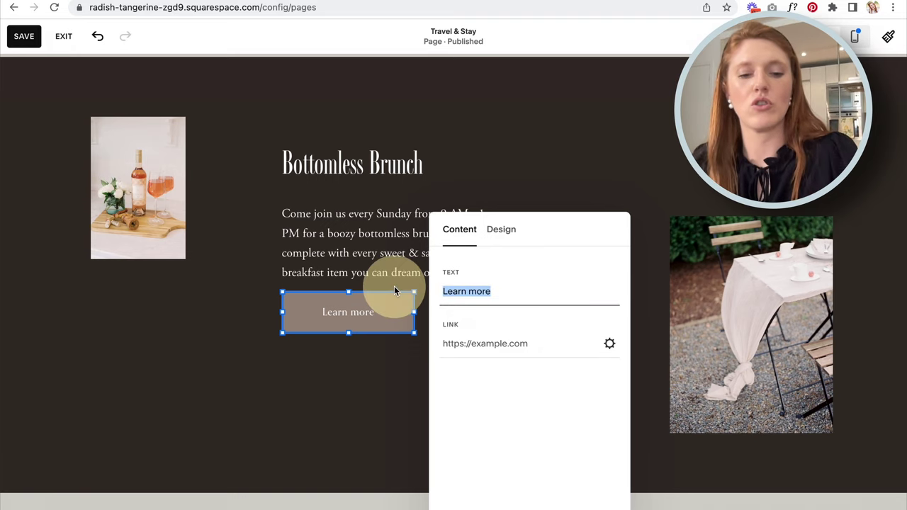
pyautogui.write('VIEW BRUN')
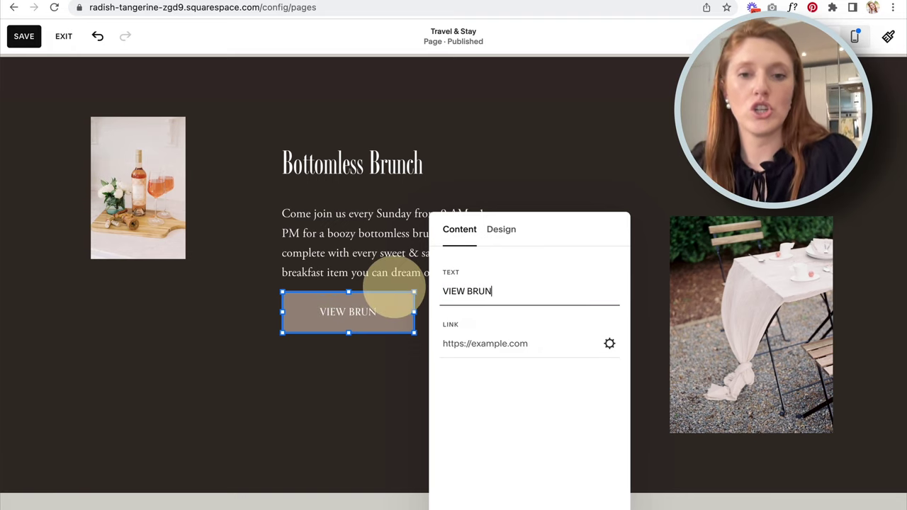
pyautogui.write('CH MENU')
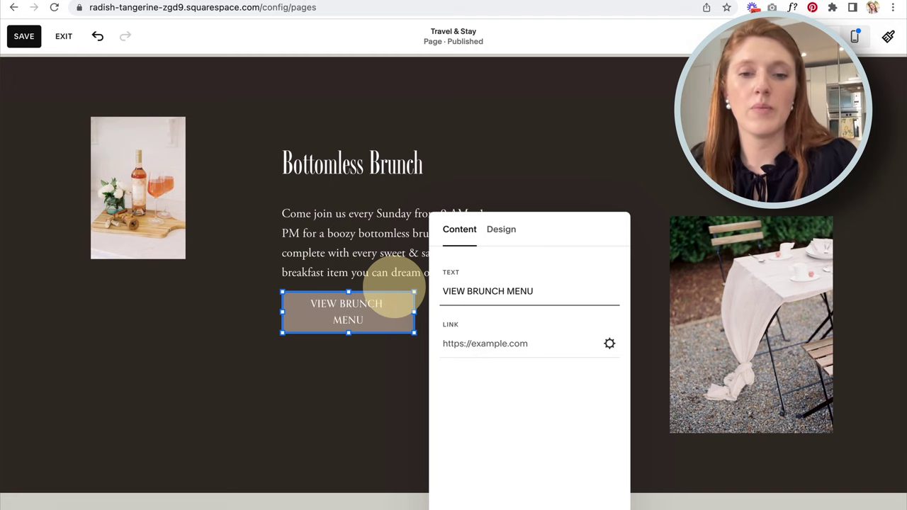
# In the brunch button's link settings, upload Cornflower-blue-styled-stock-image012.jpg as a linkable file and save
pyautogui.click(610, 346)
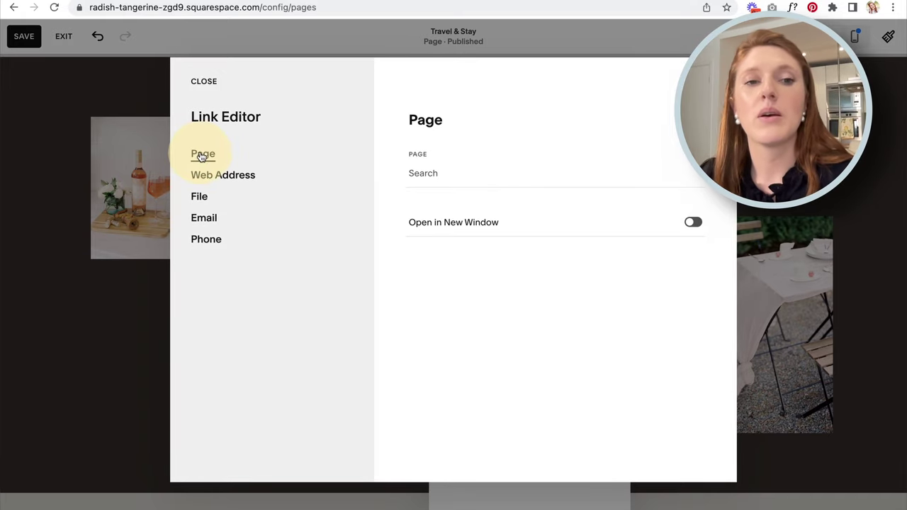
pyautogui.click(447, 175)
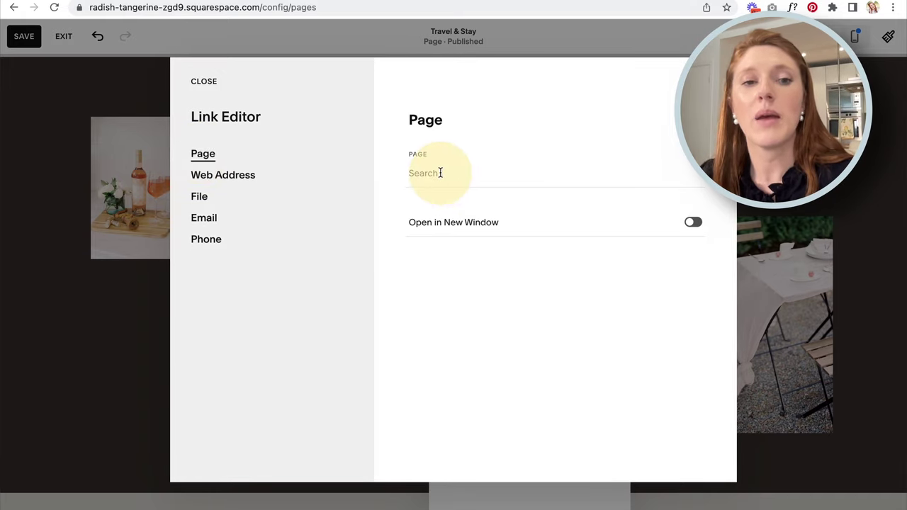
pyautogui.click(199, 198)
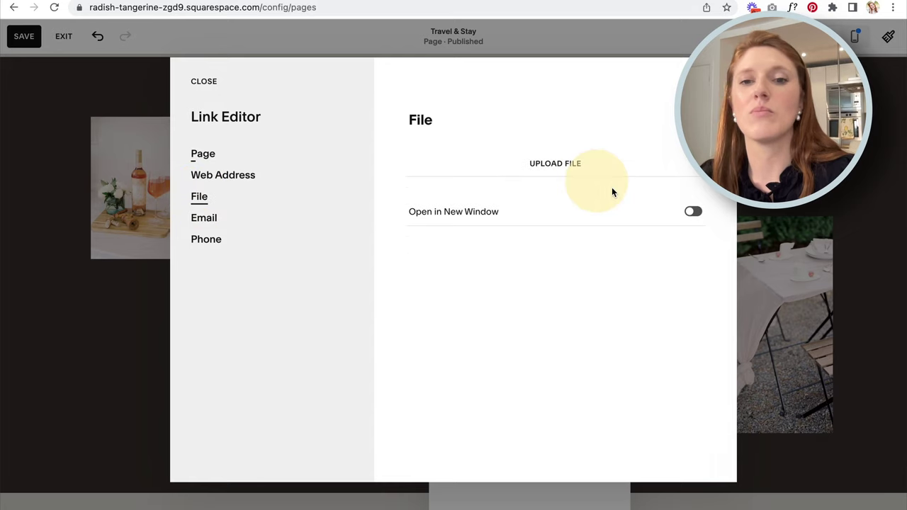
pyautogui.click(556, 164)
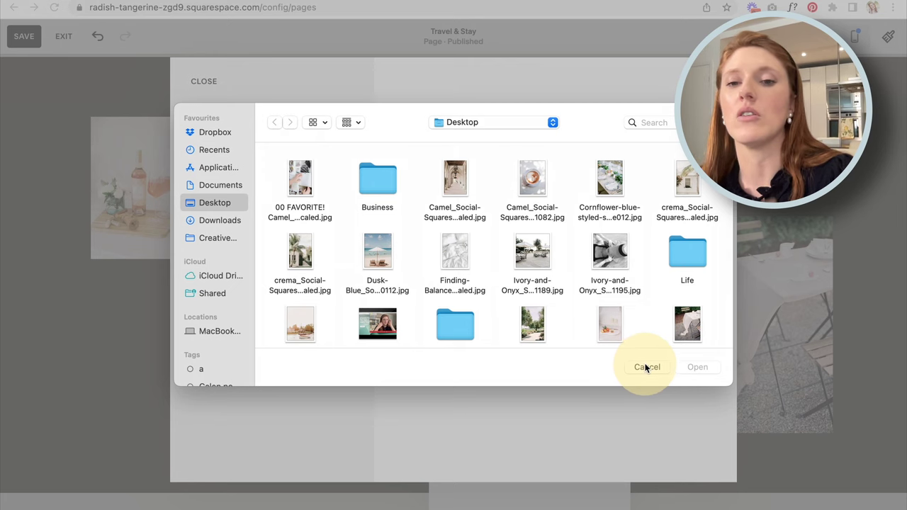
pyautogui.click(646, 368)
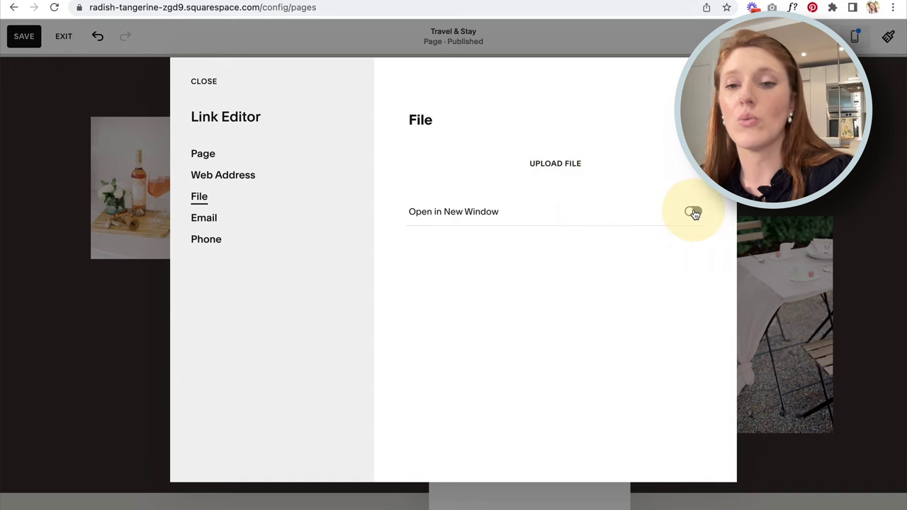
pyautogui.click(545, 163)
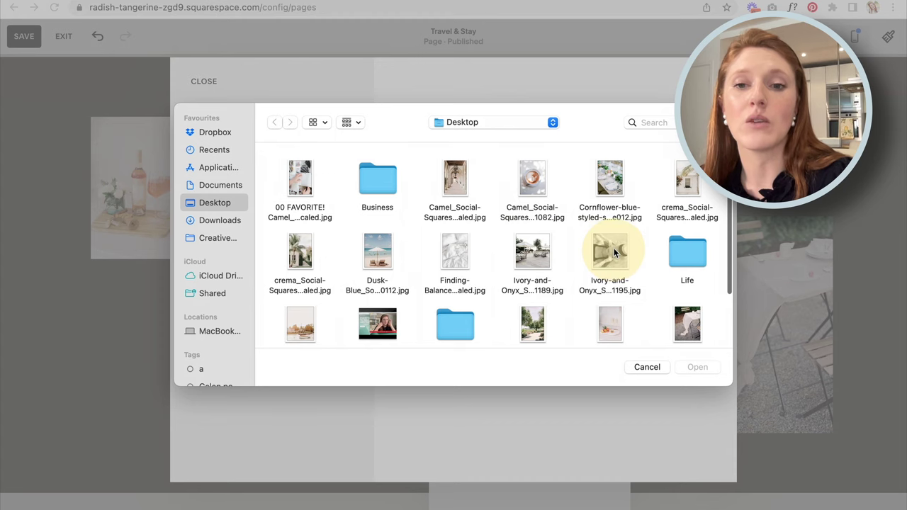
pyautogui.doubleClick(611, 184)
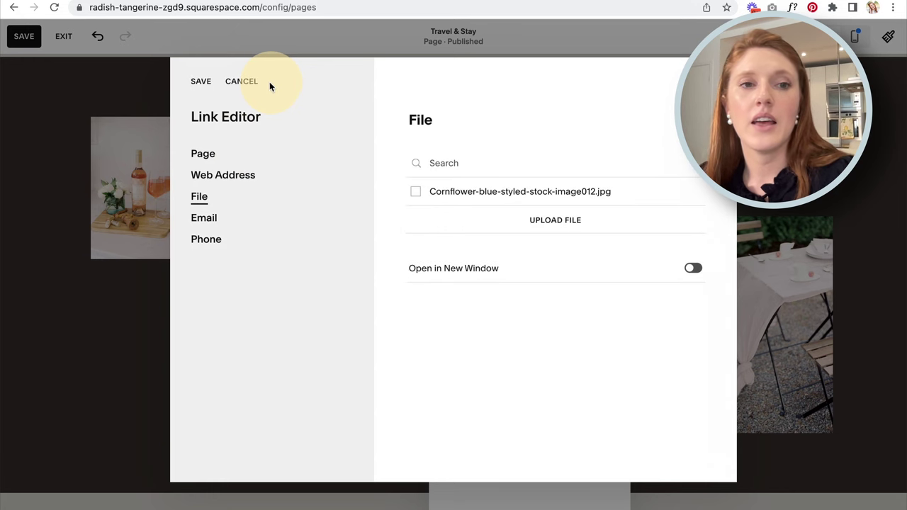
pyautogui.click(201, 83)
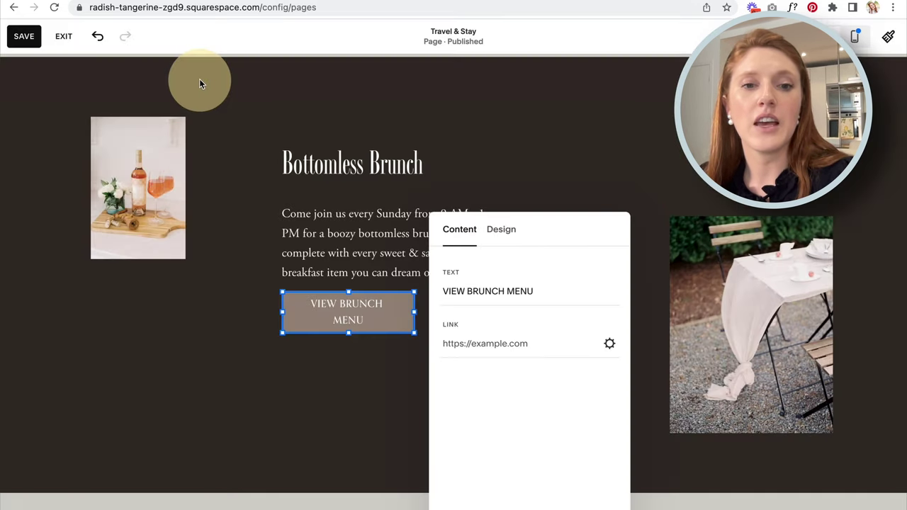
pyautogui.click(239, 374)
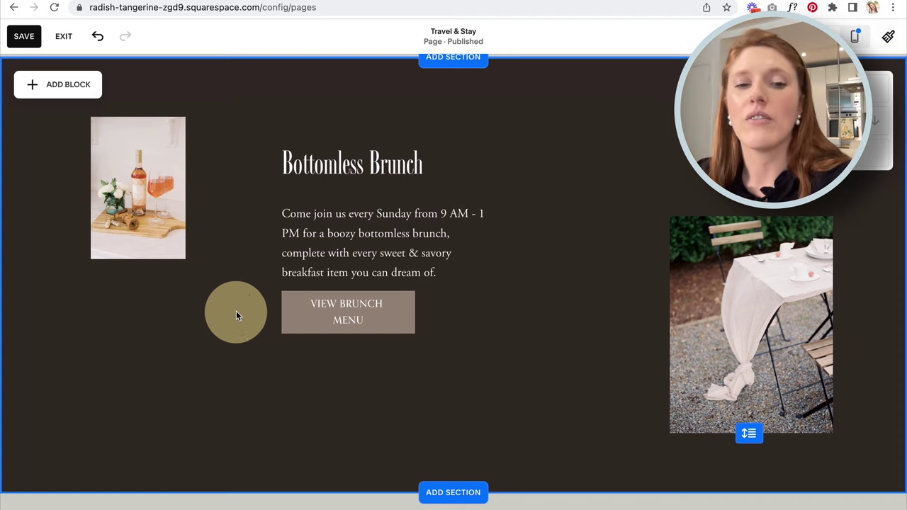
# Widen the "VIEW BRUNCH MENU" button to match the width of the text block above it
pyautogui.click(376, 310)
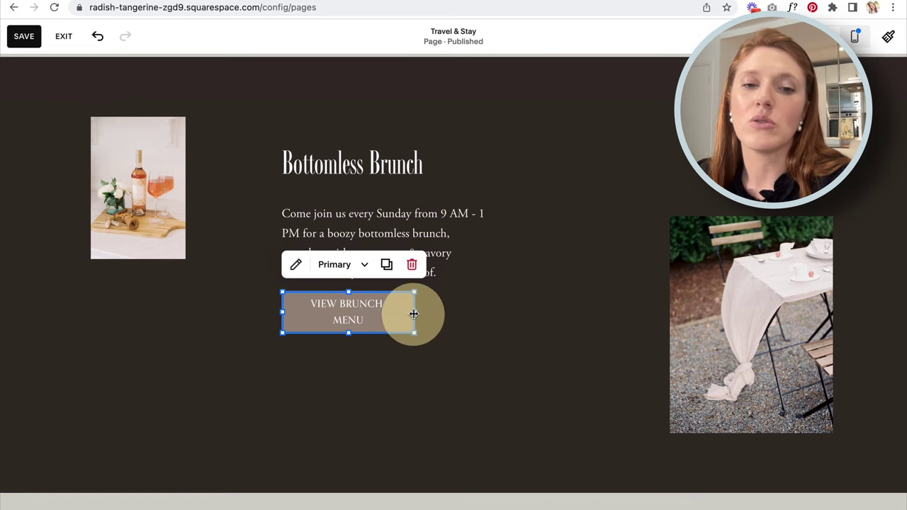
pyautogui.moveTo(415, 312); pyautogui.dragTo(486, 317)
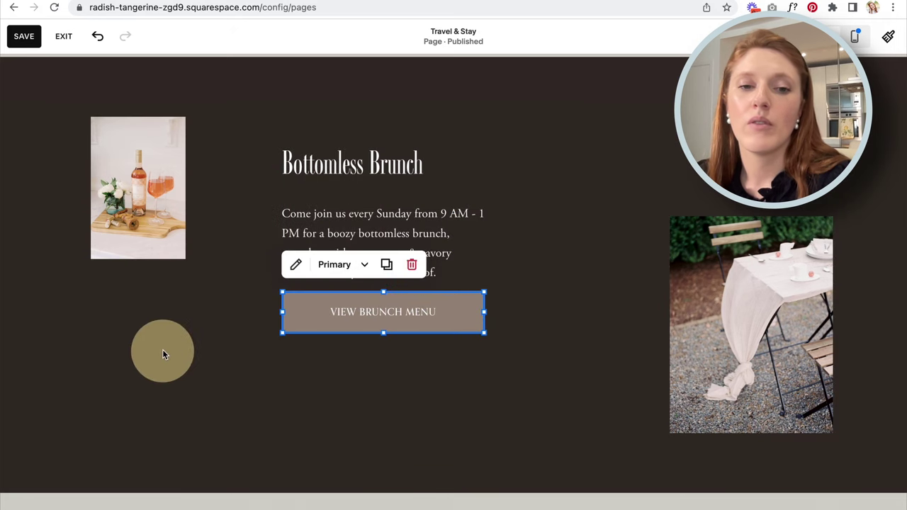
pyautogui.click(165, 351)
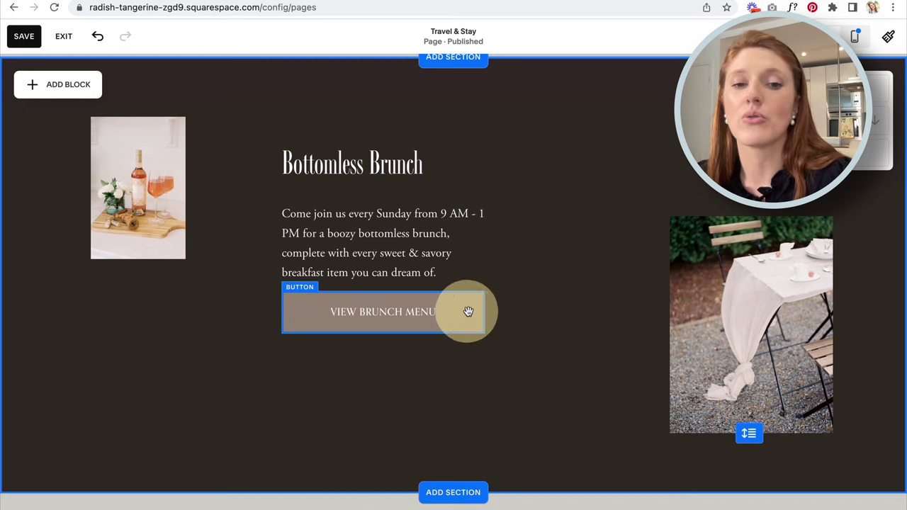
# Move the tablecloth image slightly left and shift the wine image, brunch text and button slightly right, bringing the blocks inward
pyautogui.click(157, 321)
pyautogui.click(709, 324)
pyautogui.moveTo(719, 318); pyautogui.dragTo(680, 316)
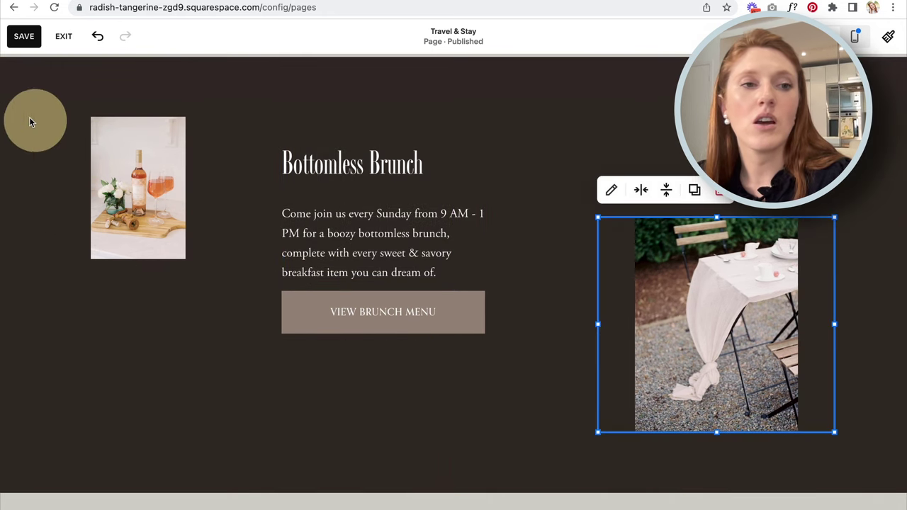
pyautogui.moveTo(361, 314); pyautogui.dragTo(406, 320)
pyautogui.click(52, 341)
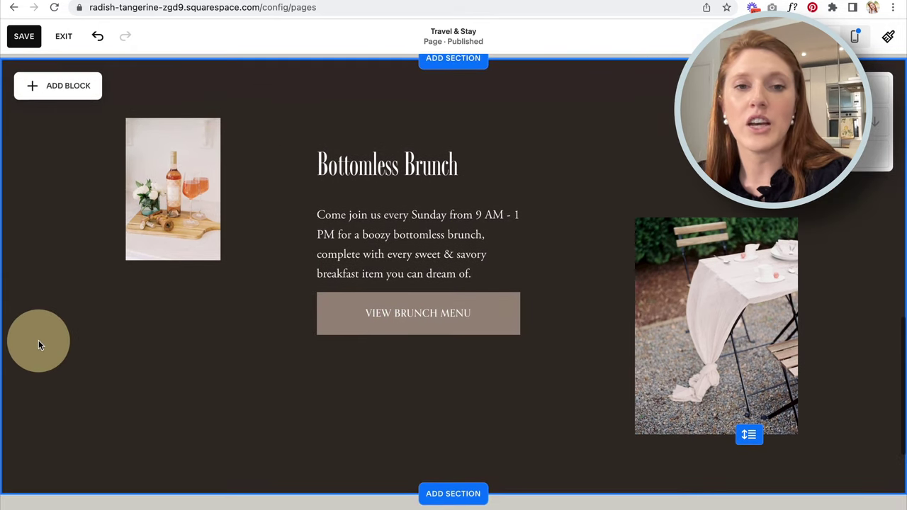
pyautogui.click(116, 236)
pyautogui.click(718, 310)
pyautogui.click(444, 166)
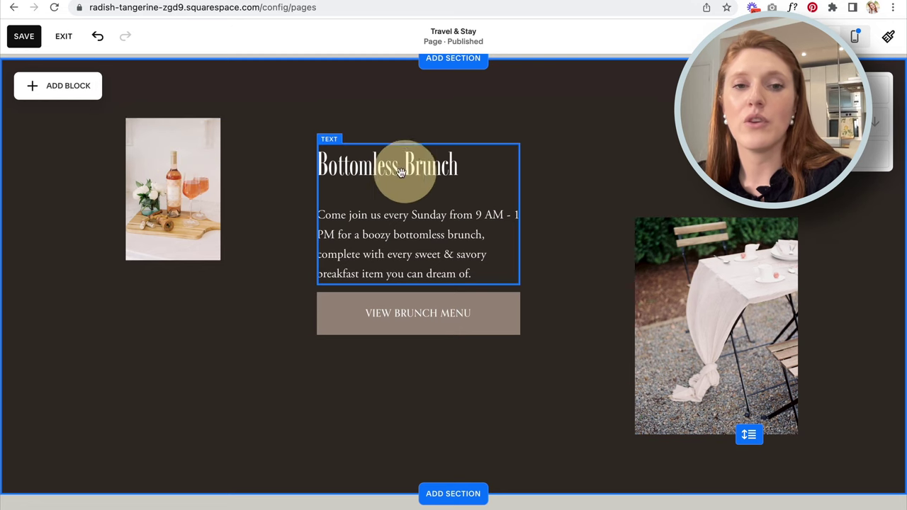
pyautogui.click(395, 304)
pyautogui.click(64, 268)
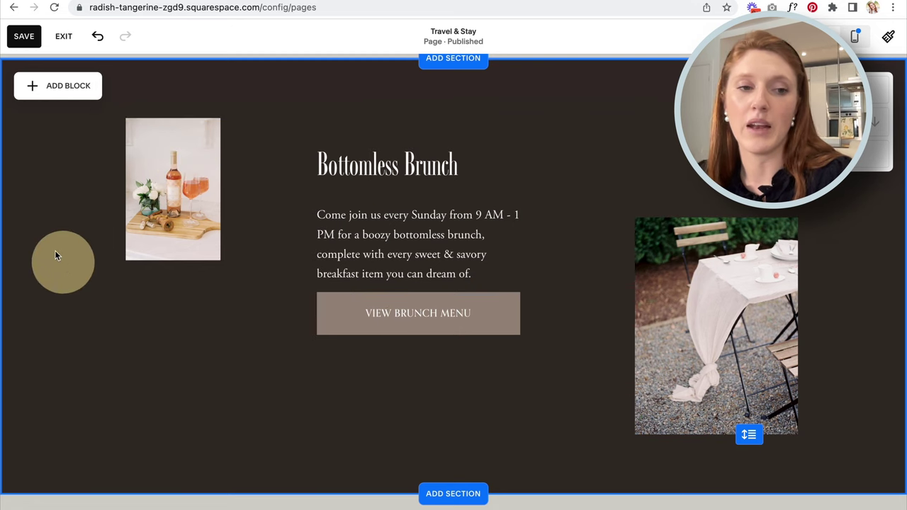
# Save the changes to the Travel & Stay page
pyautogui.click(24, 36)
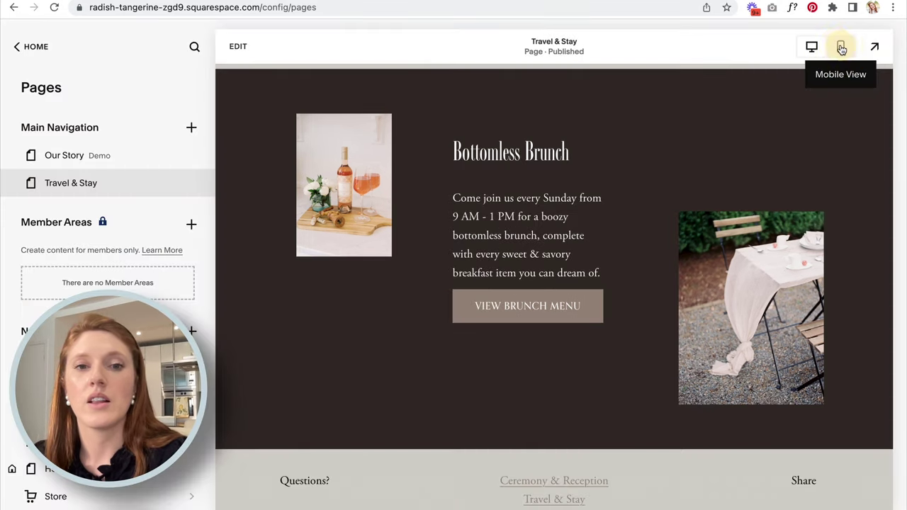
# Preview the Travel & Stay page in mobile view and examine how its sections stack, especially the Bottomless Brunch section
pyautogui.click(842, 48)
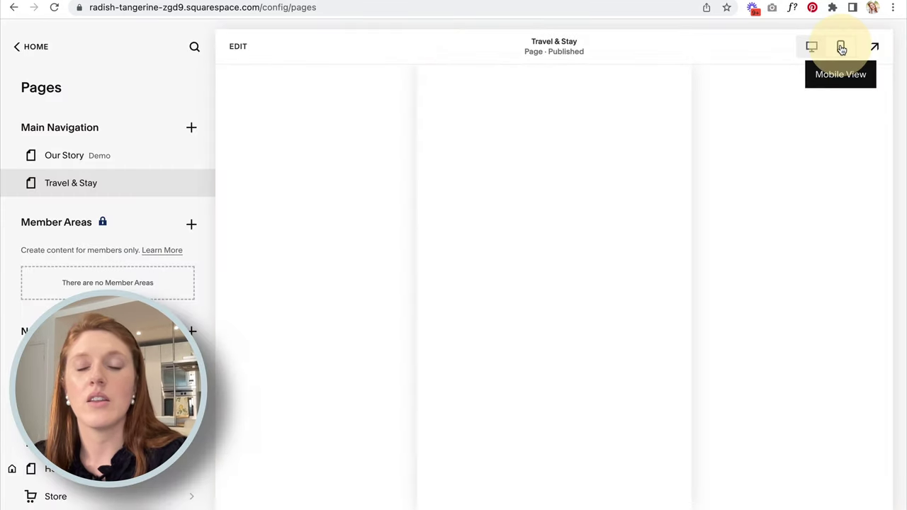
pyautogui.scroll(-5, 477, 193)
pyautogui.scroll(5, 476, 188)
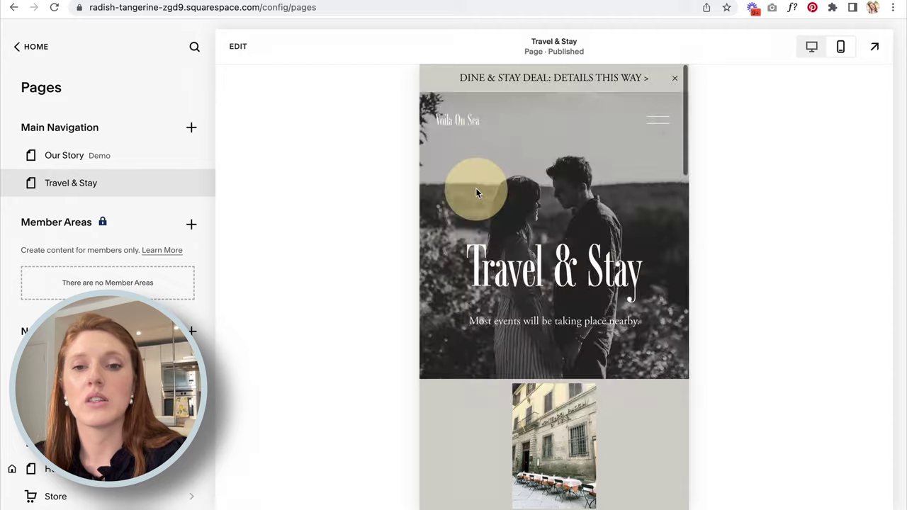
pyautogui.scroll(-10, 475, 188)
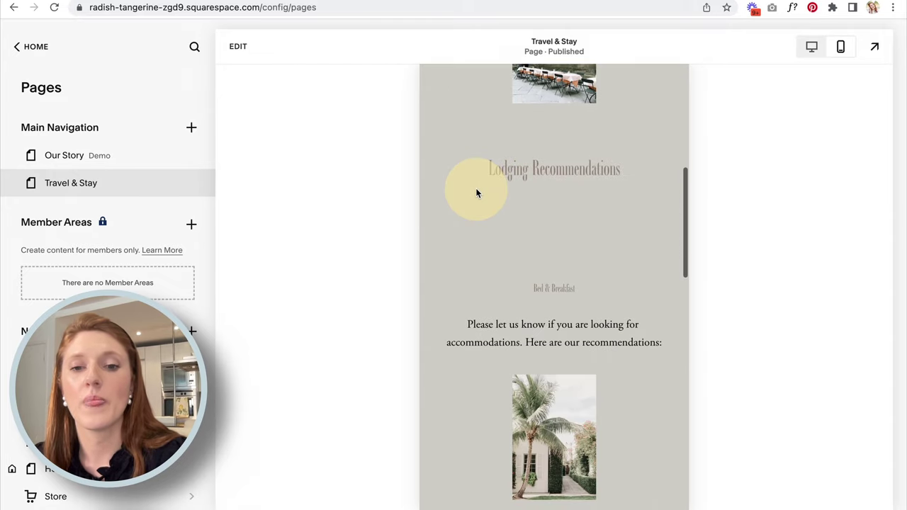
pyautogui.scroll(-8, 476, 188)
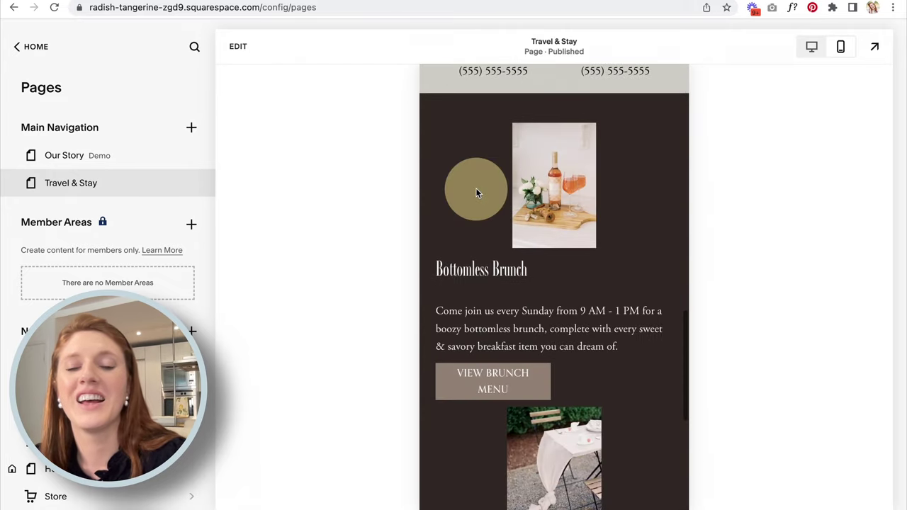
pyautogui.scroll(3, 475, 187)
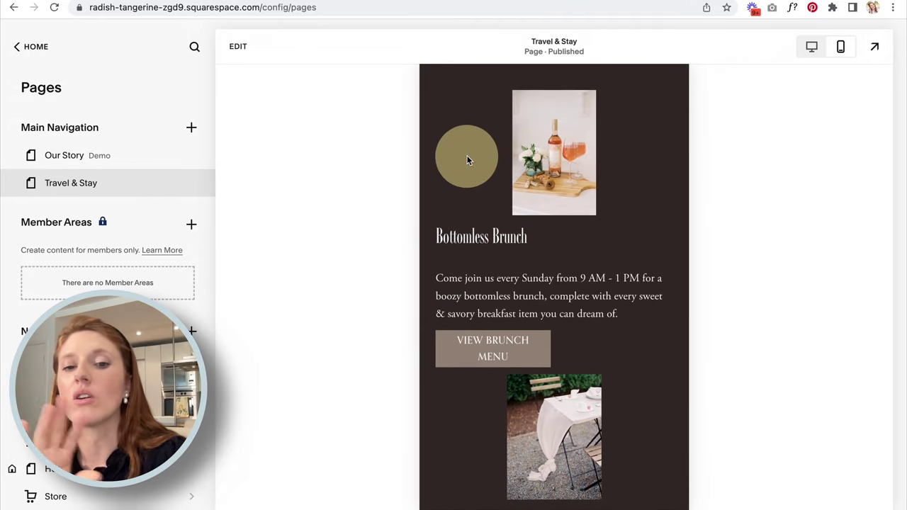
pyautogui.scroll(-3, 467, 156)
pyautogui.scroll(3, 468, 155)
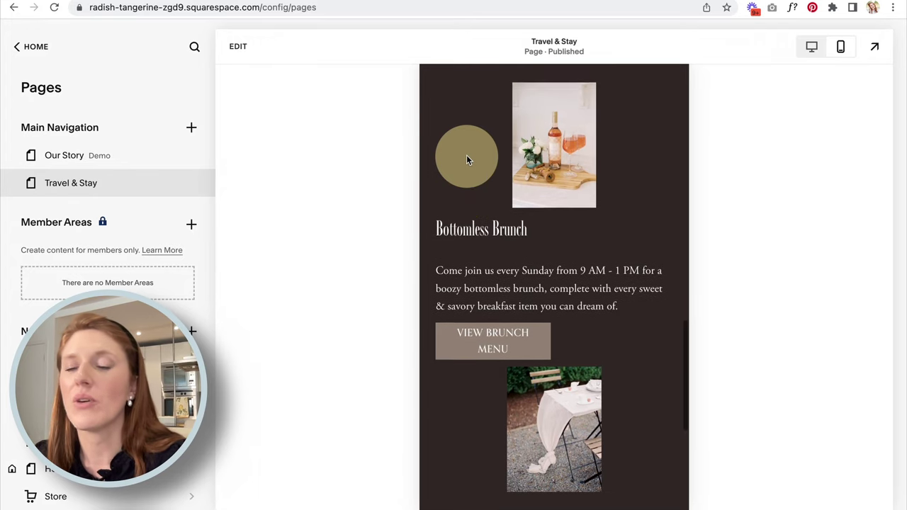
pyautogui.scroll(10, 467, 158)
pyautogui.scroll(3, 466, 161)
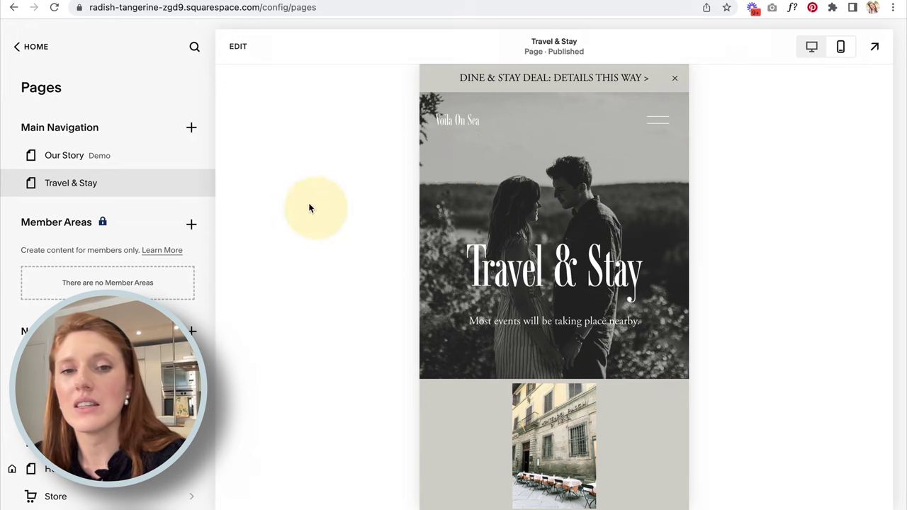
# In the page's mobile layout, move the building image slightly down and shorten the "Lodging Recommendations" text block to fit its heading
pyautogui.click(238, 50)
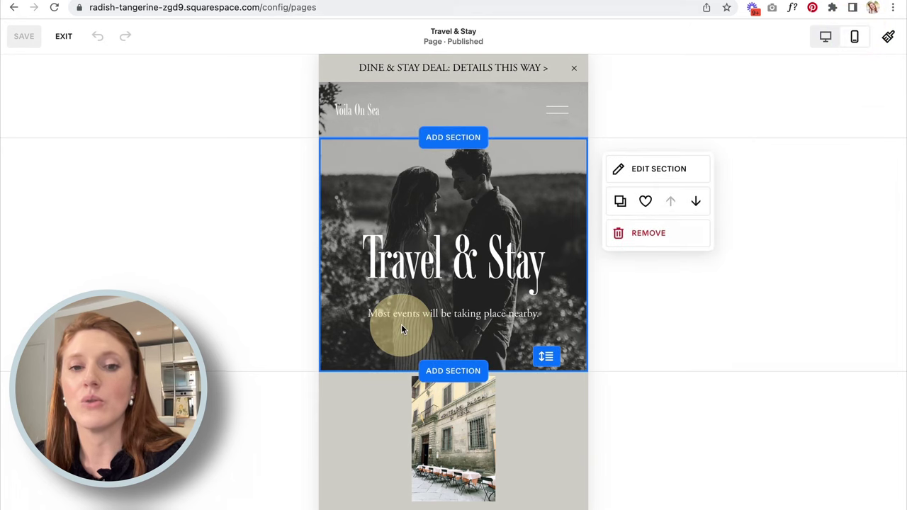
pyautogui.scroll(-3, 401, 324)
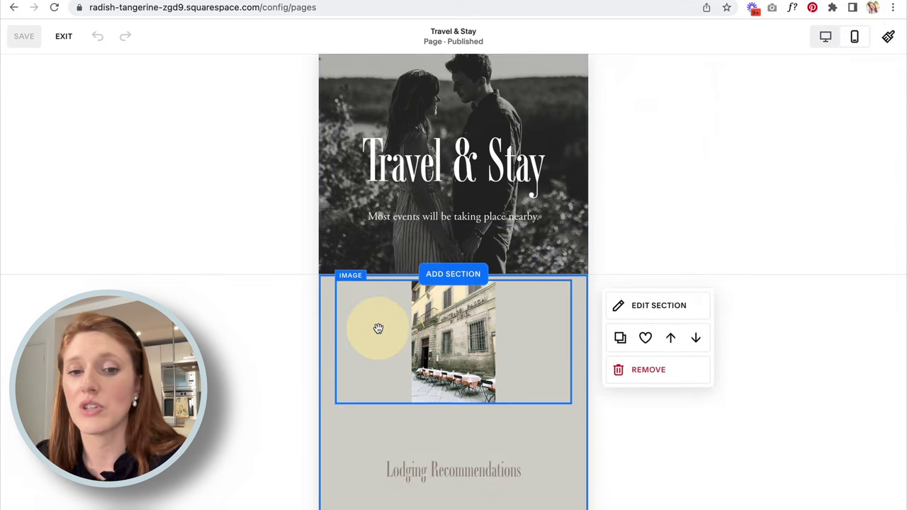
pyautogui.scroll(-5, 377, 326)
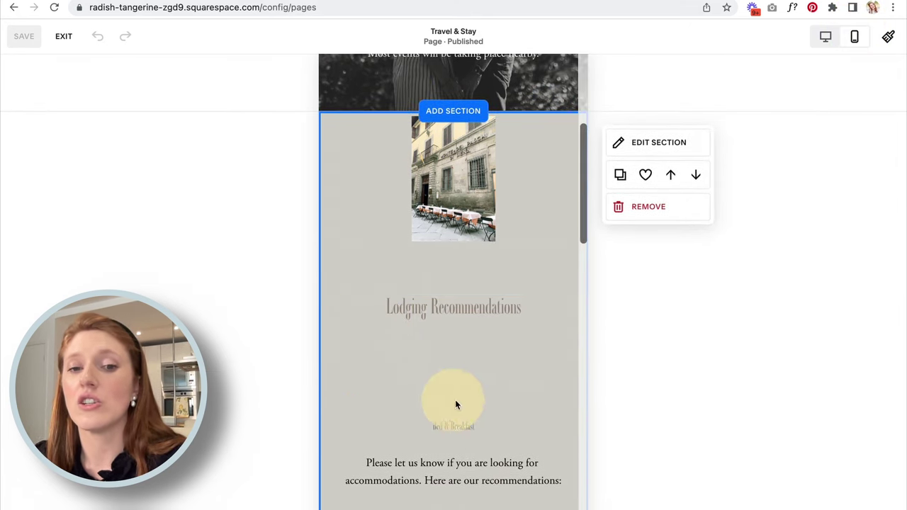
pyautogui.moveTo(457, 185); pyautogui.dragTo(455, 210)
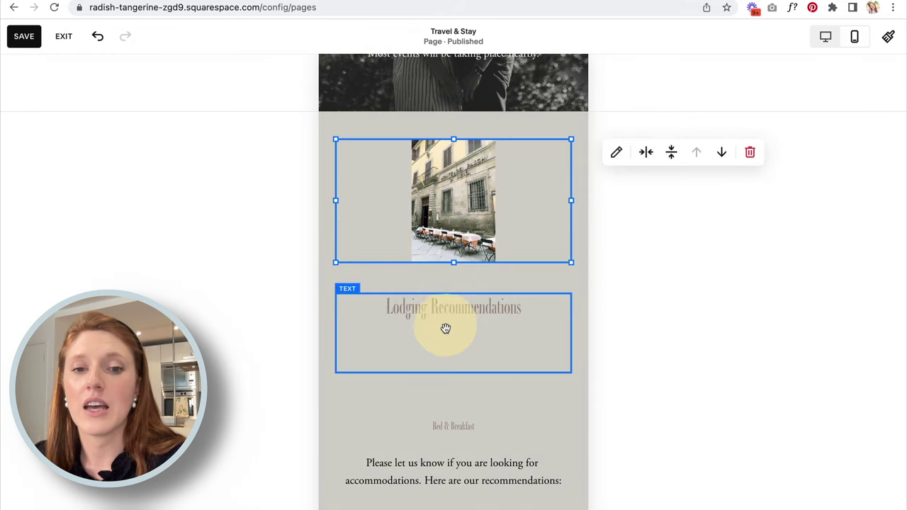
pyautogui.click(450, 359)
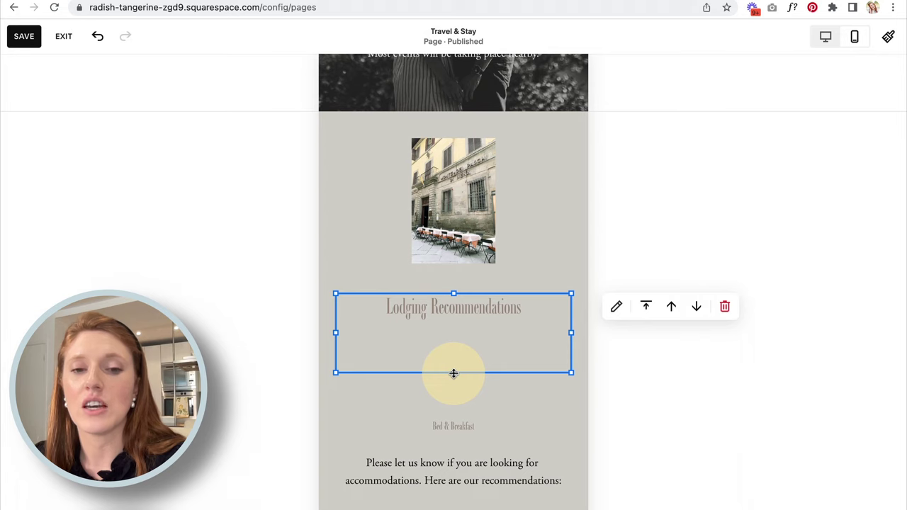
pyautogui.moveTo(454, 373); pyautogui.dragTo(457, 330)
# Move the "Bed & Breakfast" text and the palm tree image up to close the gap below the "Lodging Recommendations" heading
pyautogui.scroll(-2, 448, 405)
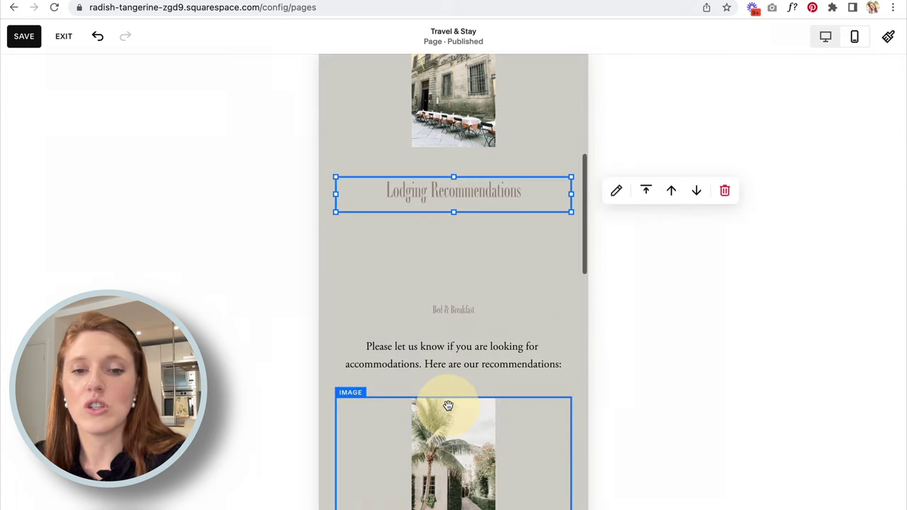
pyautogui.click(452, 348)
pyautogui.moveTo(452, 348); pyautogui.dragTo(456, 238)
pyautogui.scroll(-2, 452, 278)
pyautogui.scroll(-2, 408, 230)
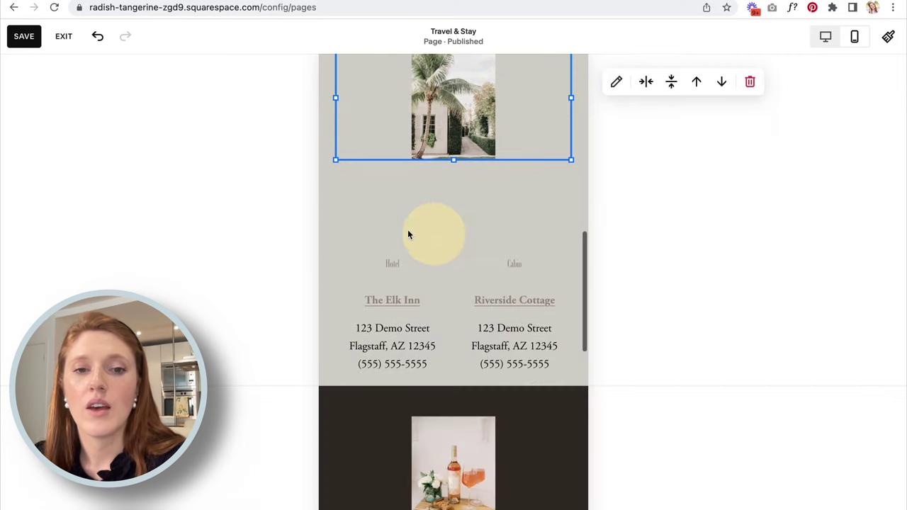
# Move the Hotel and Cabin text blocks up together below the palm tree image and shorten the lodging section to remove spare space
pyautogui.moveTo(335, 238); pyautogui.dragTo(531, 285)
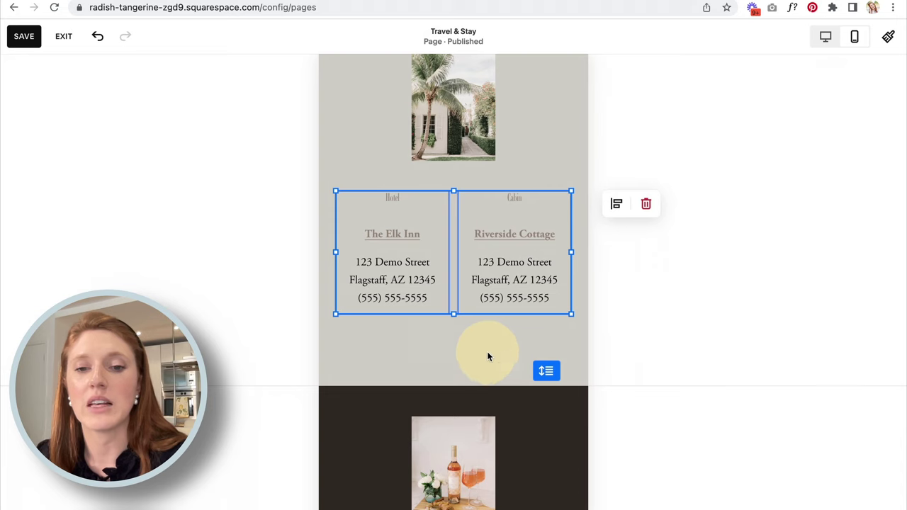
pyautogui.moveTo(547, 371); pyautogui.dragTo(547, 327)
pyautogui.scroll(10, 230, 247)
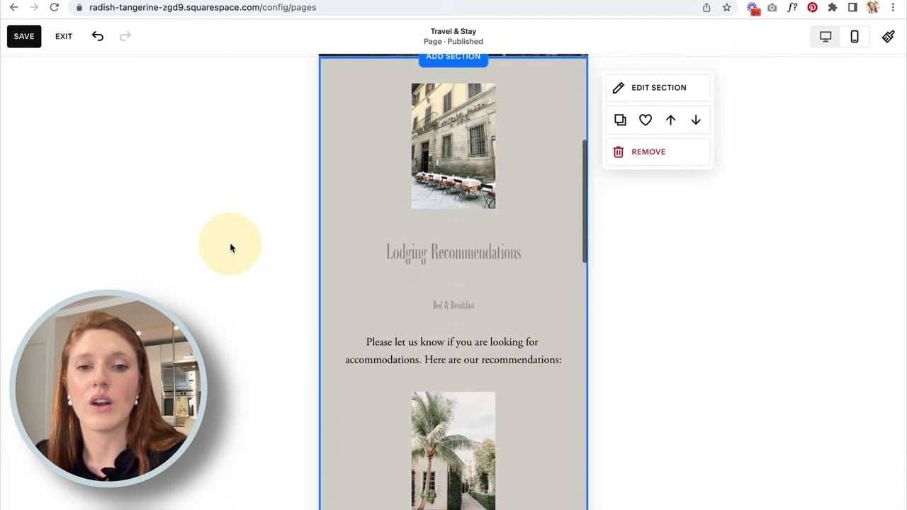
pyautogui.scroll(-7, 230, 247)
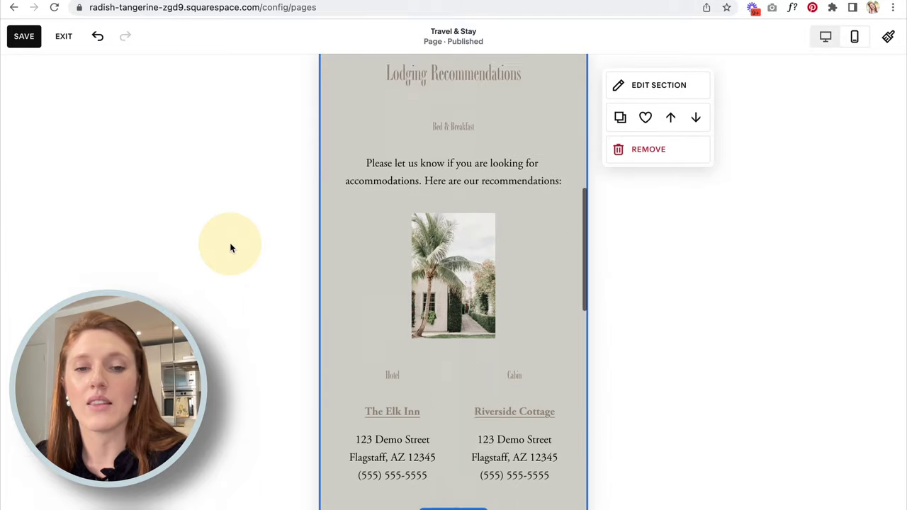
# Widen the mobile "VIEW BRUNCH MENU" button to match the text block above and move the tablecloth image further down below it
pyautogui.scroll(-5, 230, 248)
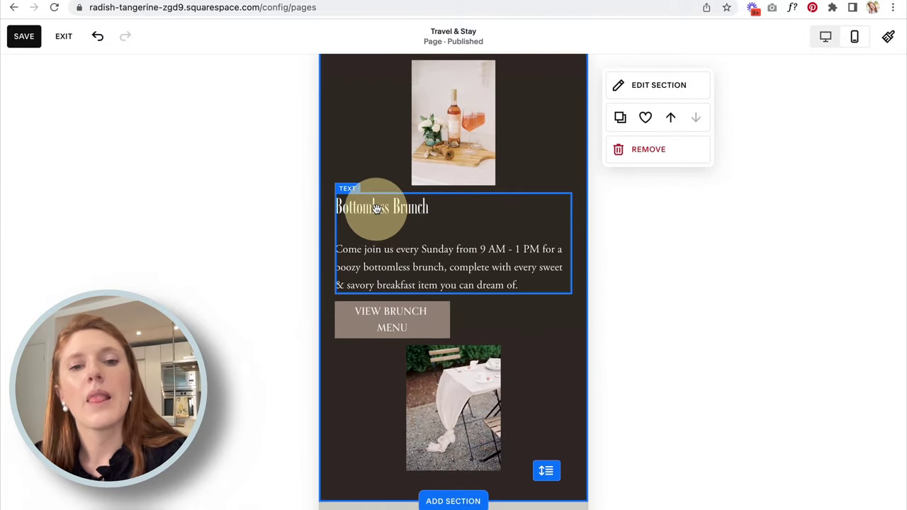
pyautogui.click(389, 317)
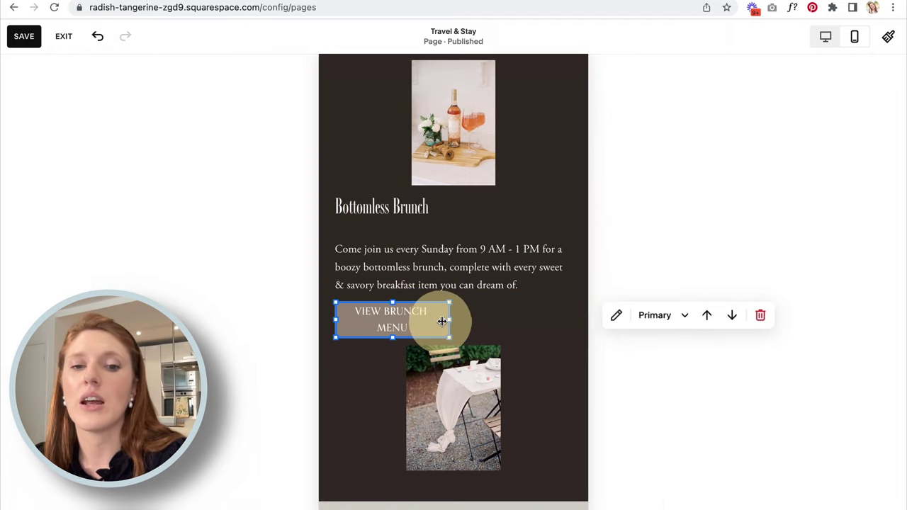
pyautogui.moveTo(451, 320); pyautogui.dragTo(574, 323)
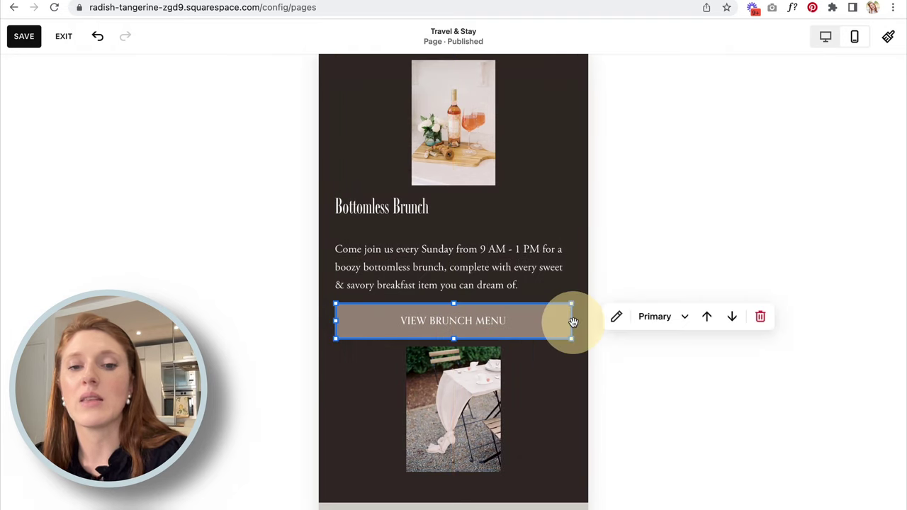
pyautogui.click(245, 405)
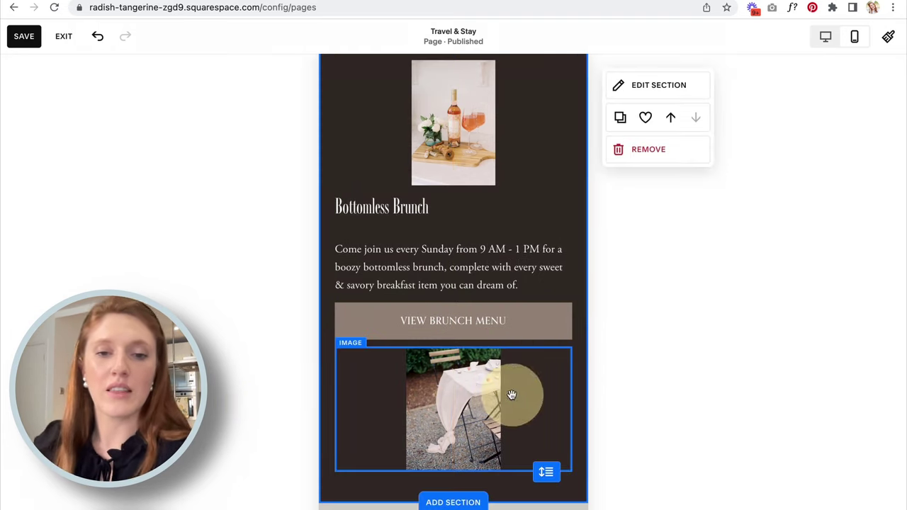
pyautogui.moveTo(453, 397); pyautogui.dragTo(461, 455)
# Center-align the "Bottomless Brunch" heading and its description paragraph in the mobile layout
pyautogui.scroll(2, 450, 237)
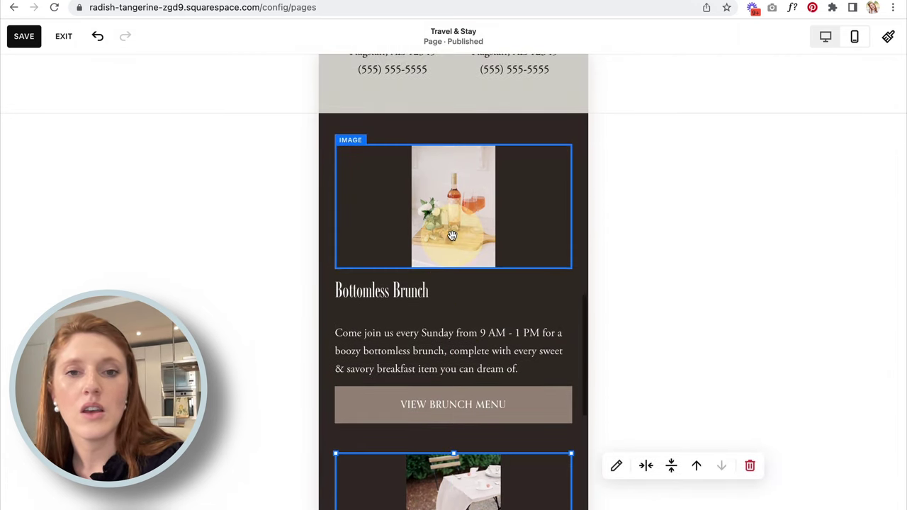
pyautogui.click(372, 290)
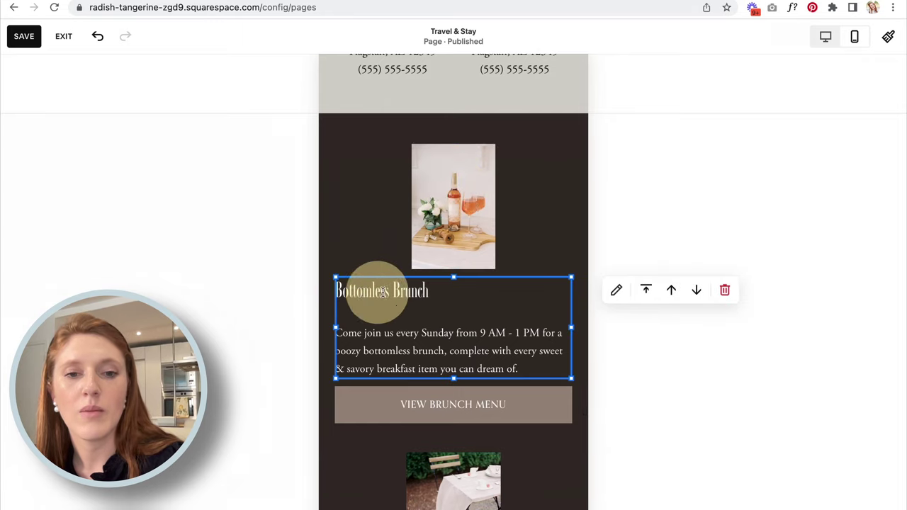
pyautogui.click(383, 292)
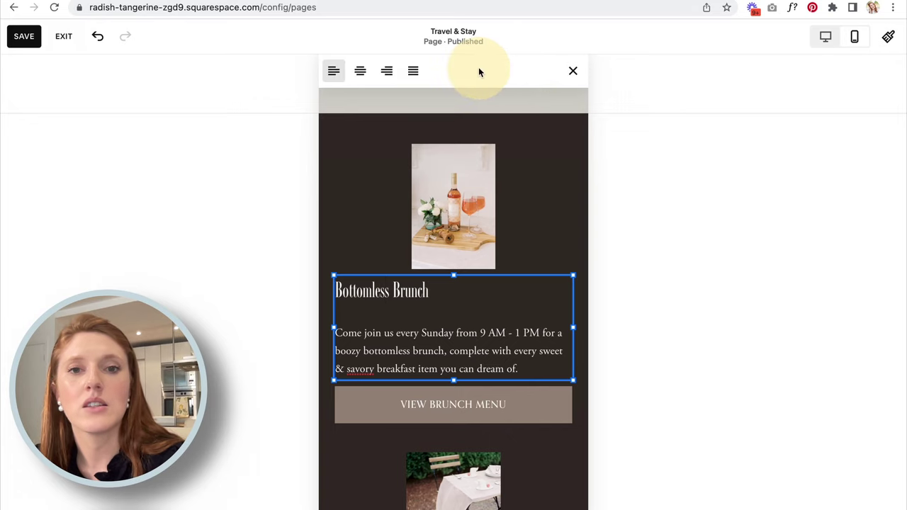
pyautogui.click(360, 71)
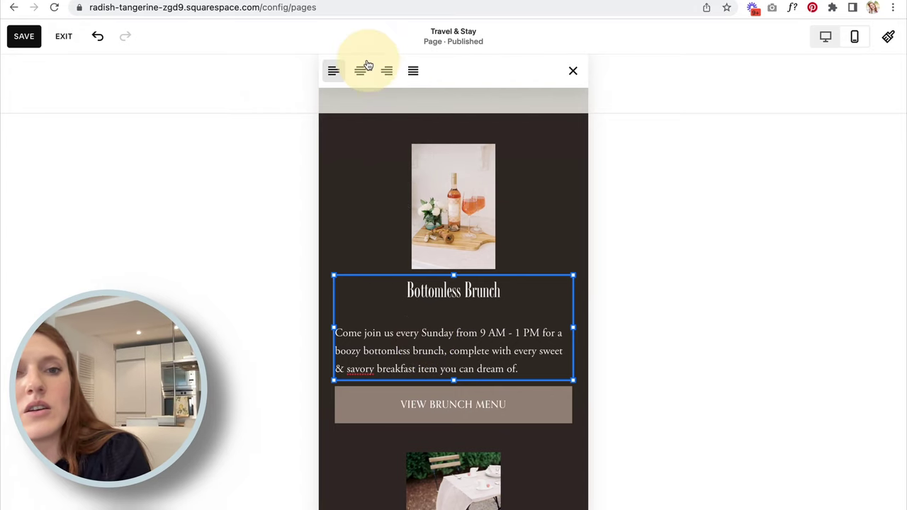
pyautogui.click(360, 71)
pyautogui.click(277, 365)
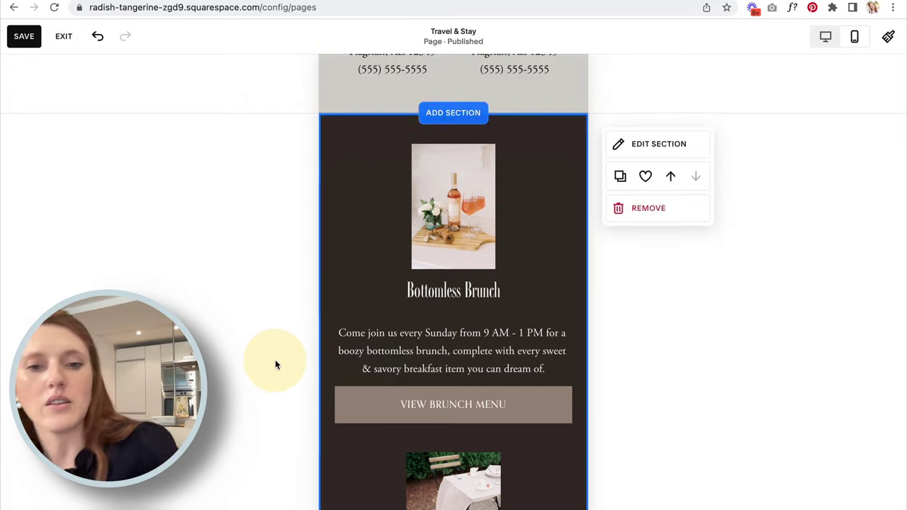
# Check the spacing of the mobile sections and save the layout changes to the Travel & Stay page
pyautogui.scroll(-5, 276, 365)
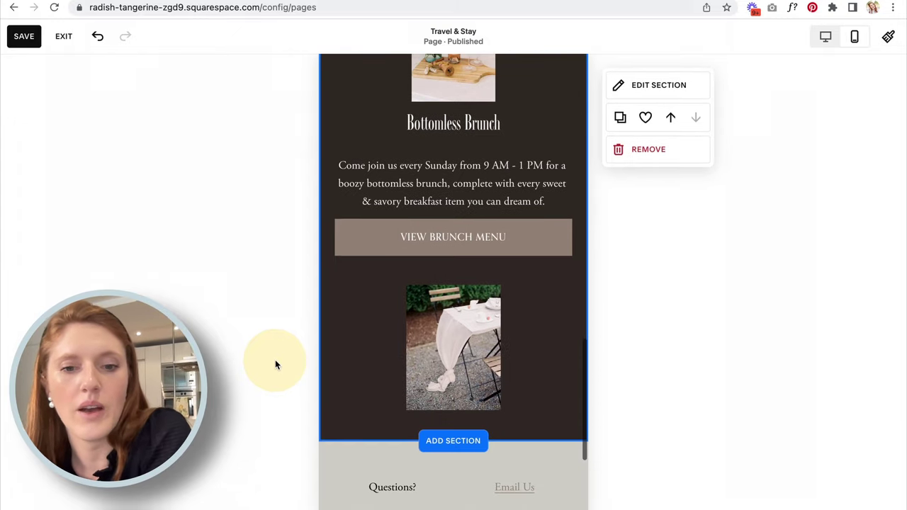
pyautogui.scroll(6, 275, 359)
pyautogui.scroll(7, 275, 359)
pyautogui.click(398, 322)
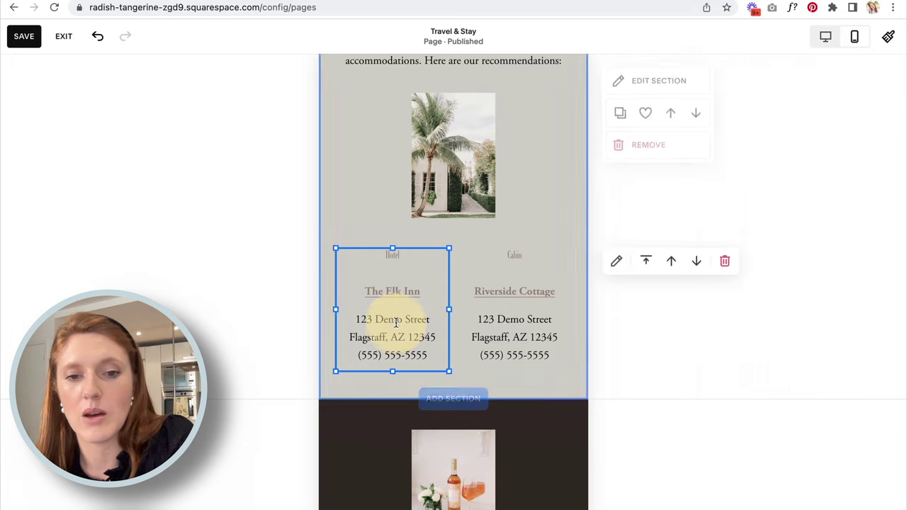
pyautogui.moveTo(366, 249)
pyautogui.mouseDown()
pyautogui.moveTo(443, 206)
pyautogui.moveTo(423, 107)
pyautogui.moveTo(345, 178)
pyautogui.moveTo(409, 260)
pyautogui.moveTo(360, 243)
pyautogui.moveTo(360, 255)
pyautogui.moveTo(366, 248)
pyautogui.mouseUp()
pyautogui.scroll(-10, 361, 334)
pyautogui.scroll(15, 362, 333)
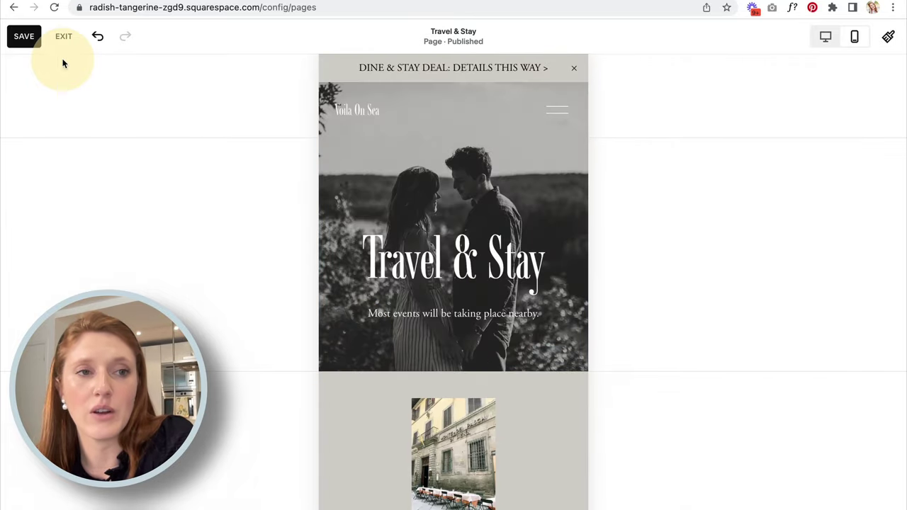
pyautogui.click(24, 36)
# Preview the Travel & Stay page in desktop and mobile views and compare how the lodging and Bottomless Brunch sections are laid out
pyautogui.scroll(-10, 398, 293)
pyautogui.scroll(15, 398, 293)
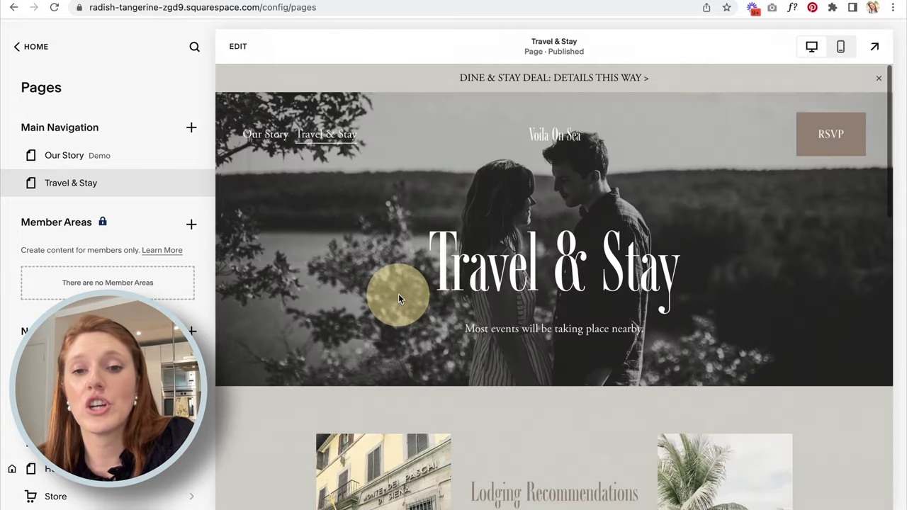
pyautogui.scroll(-7, 399, 293)
pyautogui.scroll(5, 398, 294)
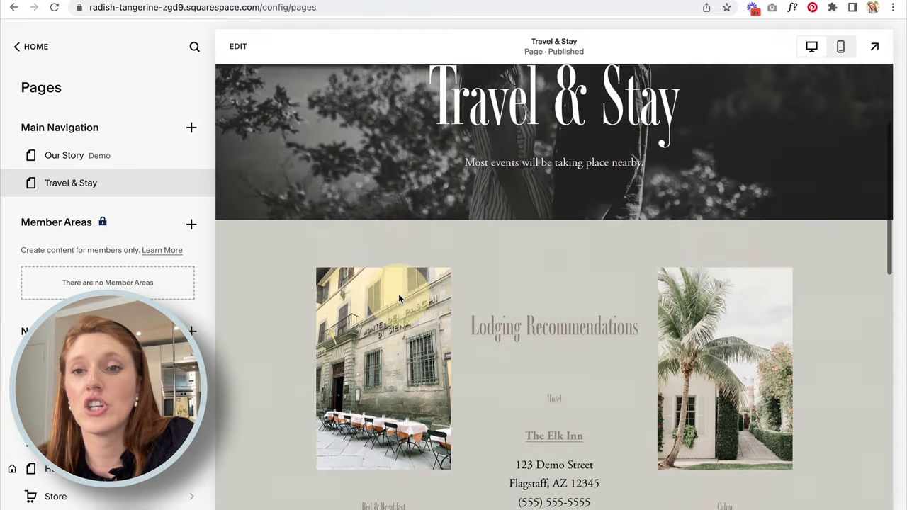
pyautogui.scroll(5, 399, 293)
pyautogui.click(841, 47)
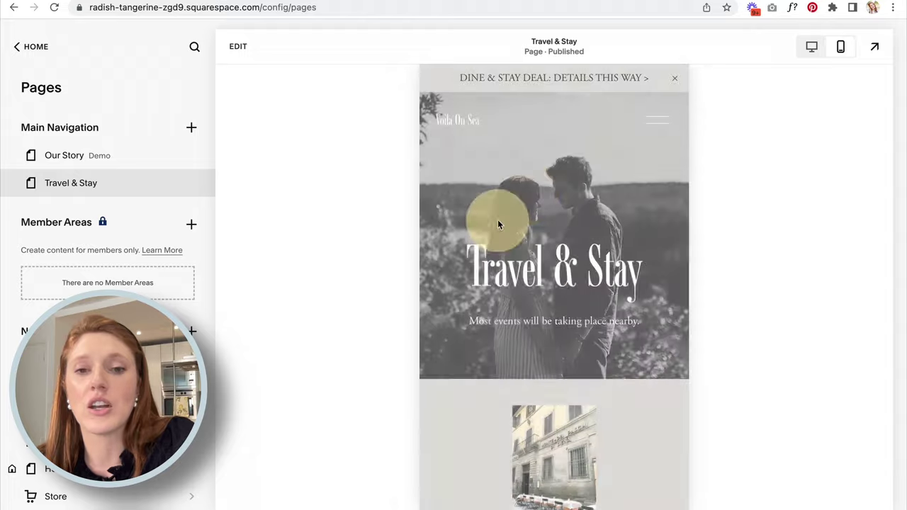
pyautogui.scroll(-10, 508, 294)
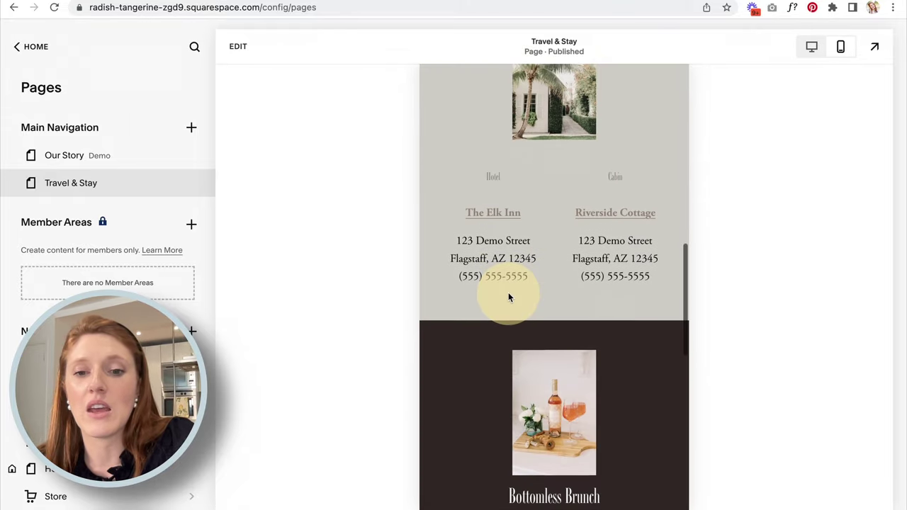
pyautogui.scroll(-6, 508, 297)
pyautogui.scroll(3, 508, 297)
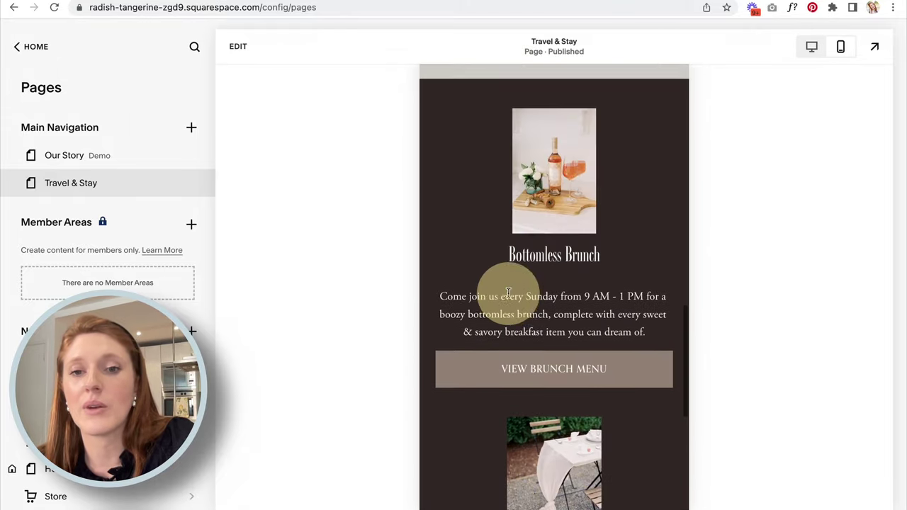
pyautogui.scroll(13, 508, 297)
pyautogui.click(811, 47)
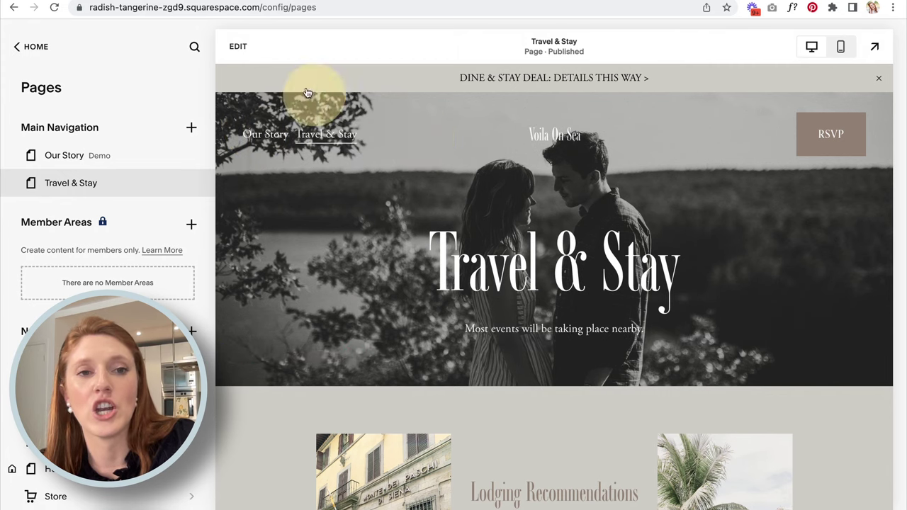
# Open the site header for editing and bring up its site title and logo settings
pyautogui.click(237, 48)
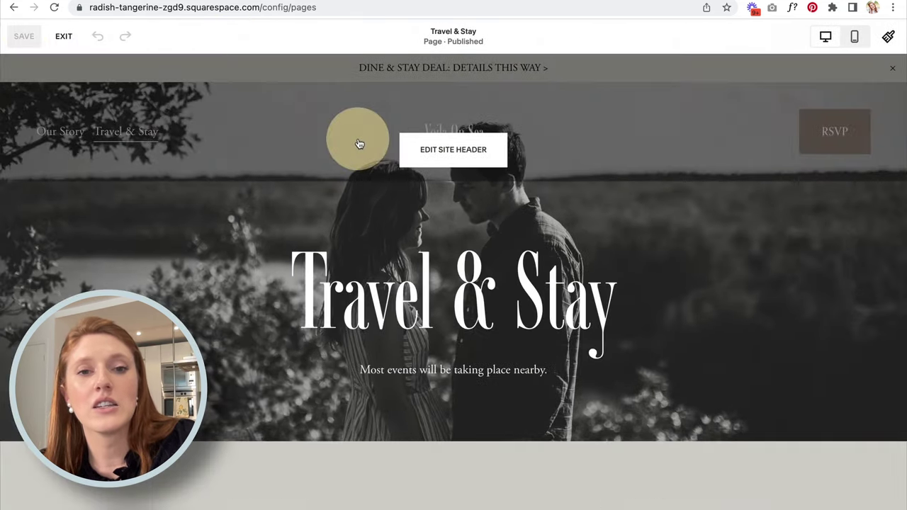
pyautogui.click(455, 151)
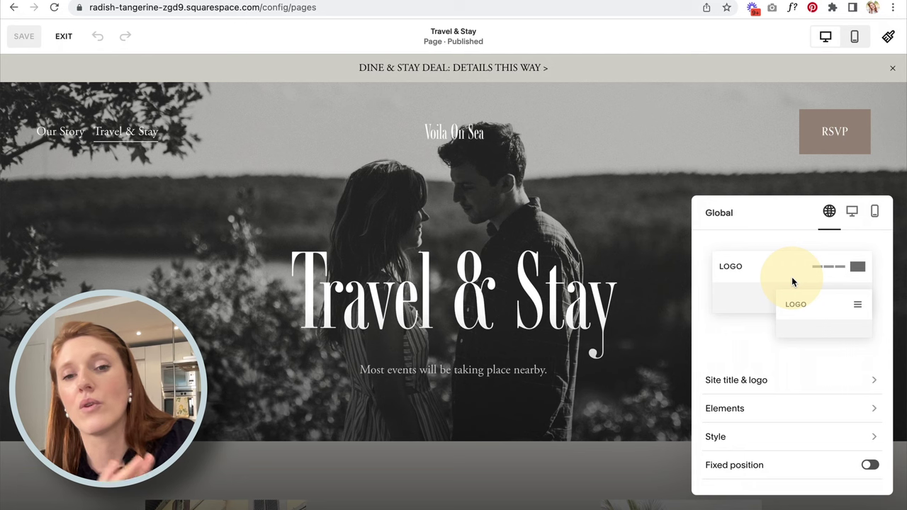
pyautogui.scroll(-1, 792, 282)
pyautogui.click(775, 361)
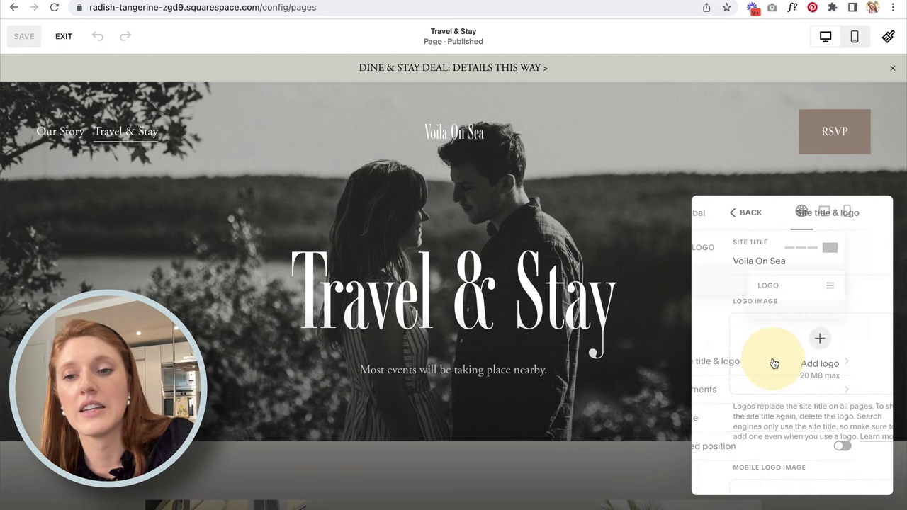
pyautogui.click(768, 262)
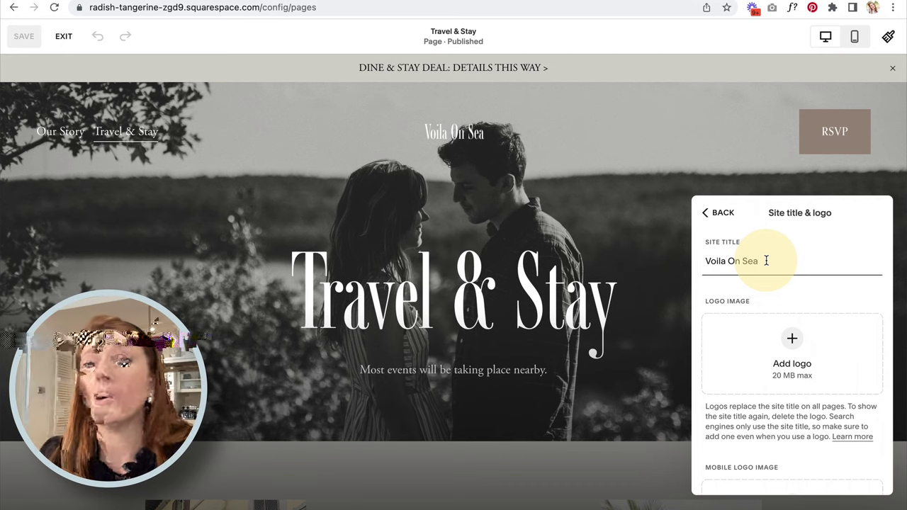
pyautogui.click(766, 261)
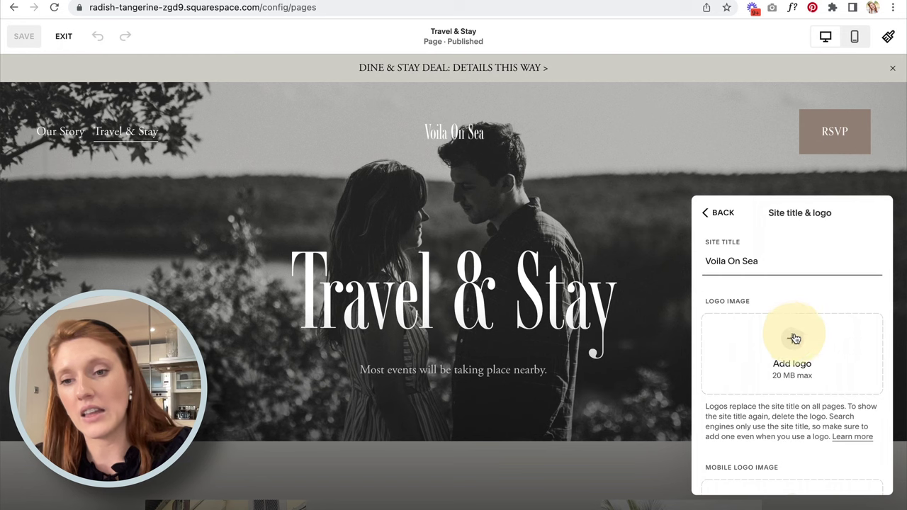
pyautogui.click(794, 338)
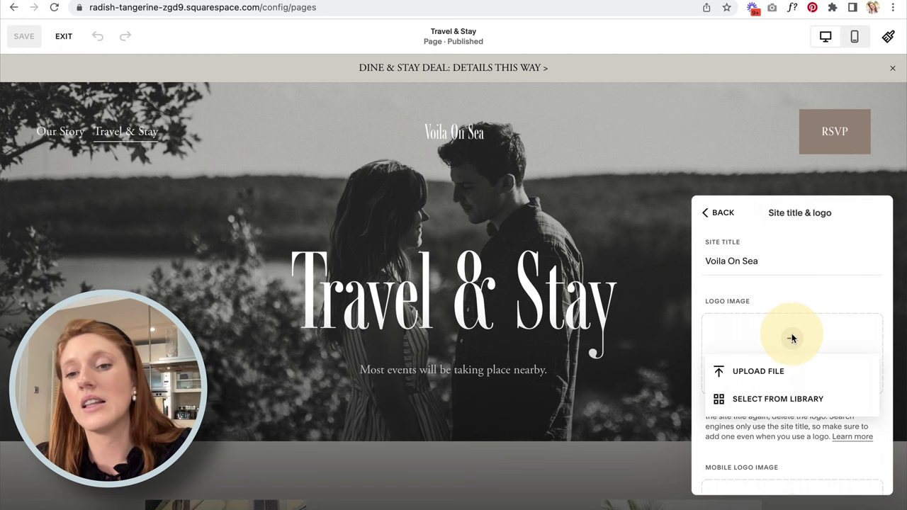
pyautogui.click(754, 372)
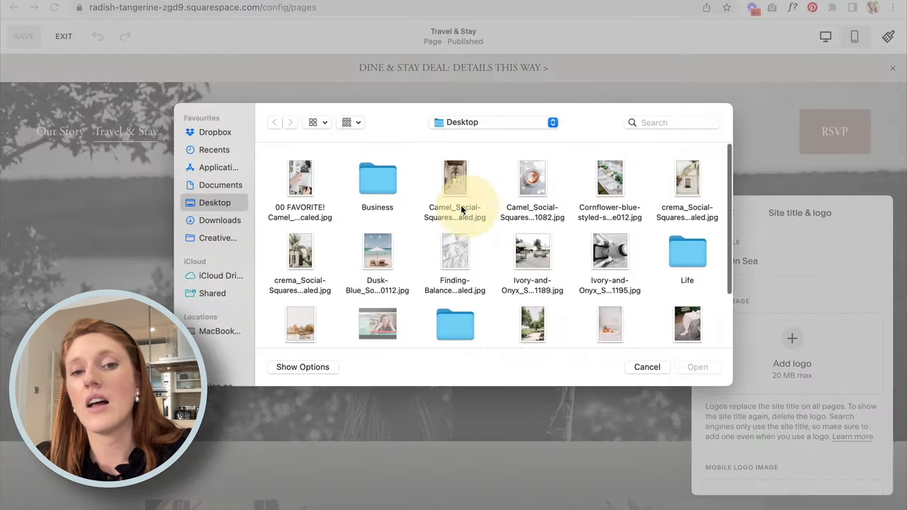
pyautogui.click(647, 367)
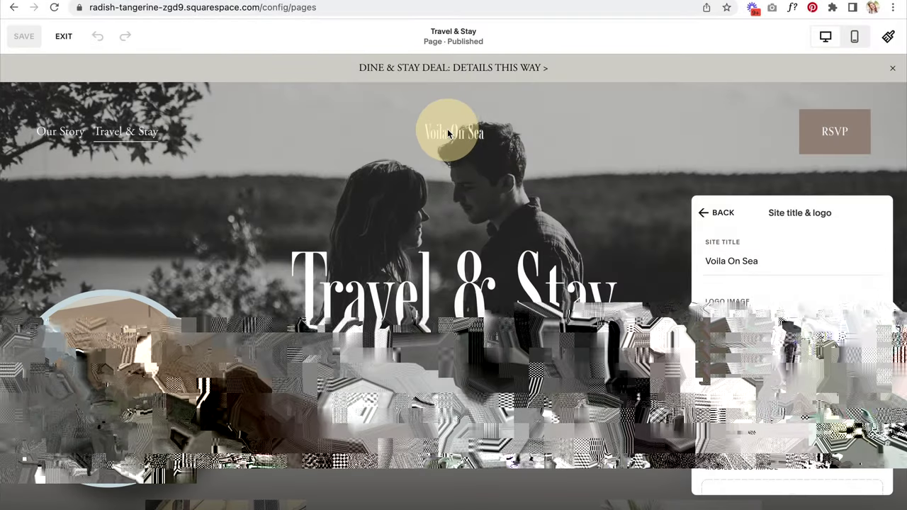
pyautogui.scroll(-4, 747, 261)
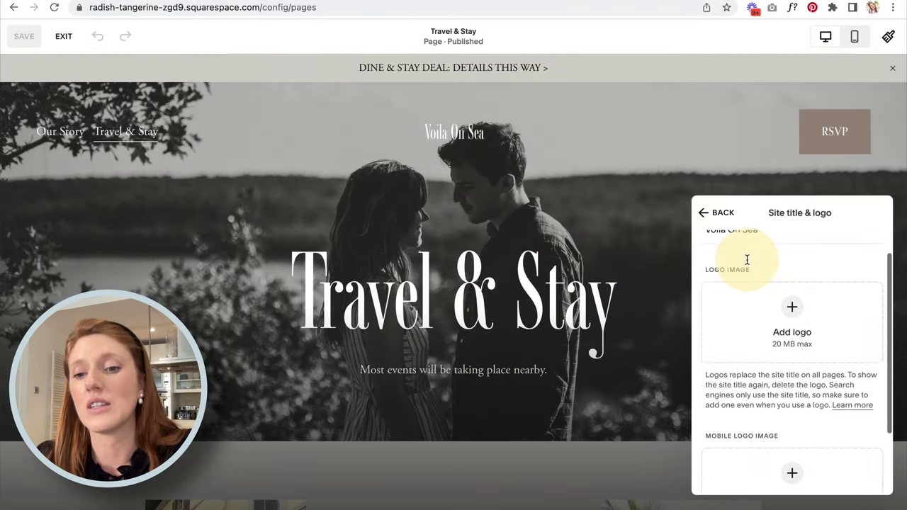
# Open the header's element settings and switch the RSVP button off and back on
pyautogui.click(720, 212)
pyautogui.click(761, 412)
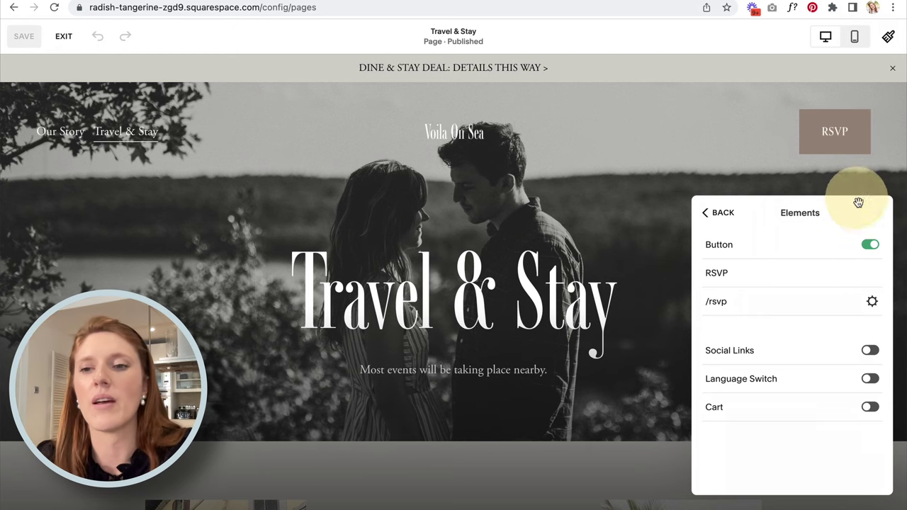
pyautogui.click(870, 245)
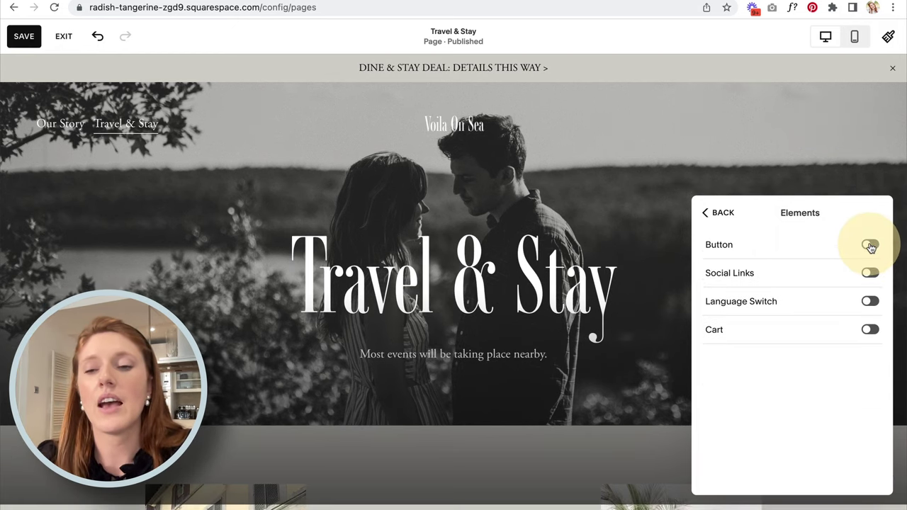
pyautogui.click(871, 245)
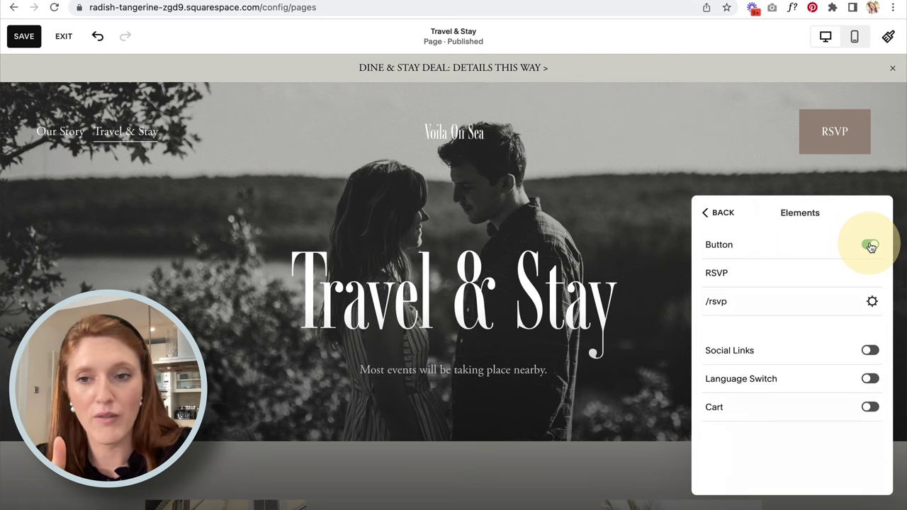
# Change the header button's text from RSVP to "BOOK TO YOUR STAY"
pyautogui.click(729, 271)
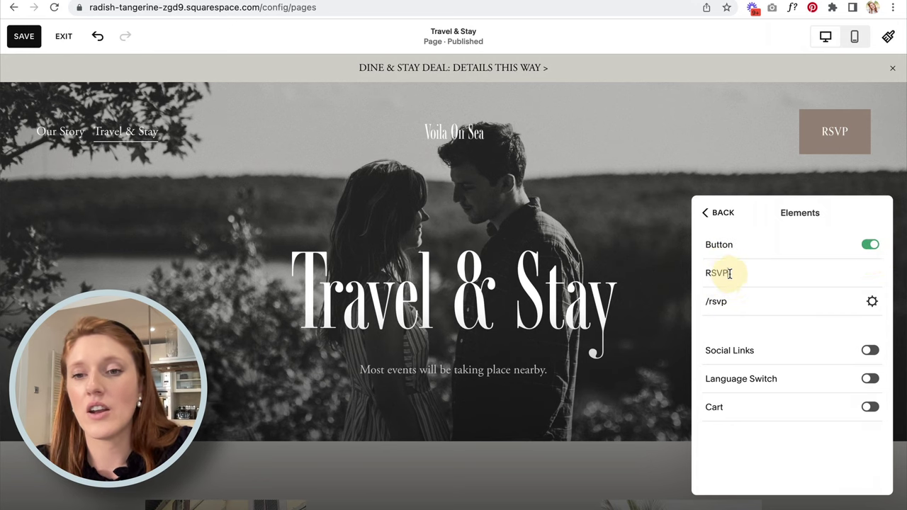
pyautogui.moveTo(731, 273); pyautogui.dragTo(706, 275)
pyautogui.press('BackSpace')
pyautogui.write('BOOK TO ')
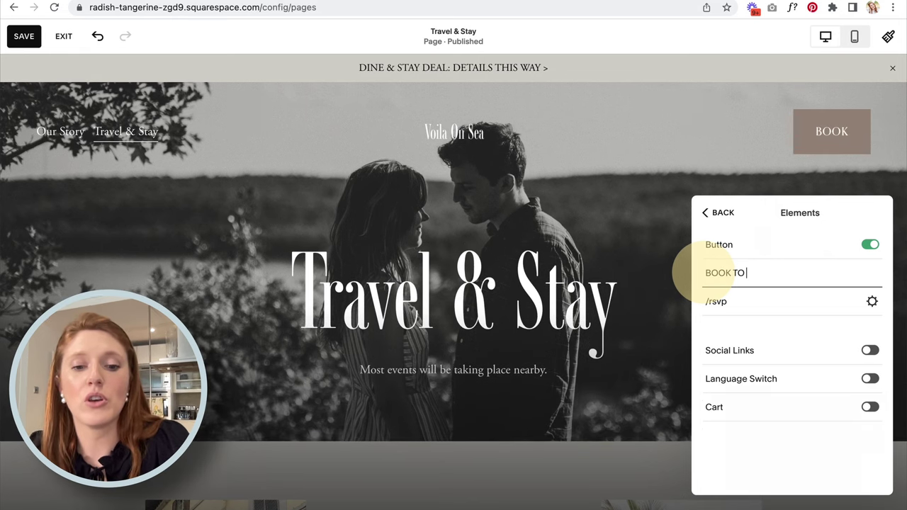
pyautogui.write('YOUR STAY')
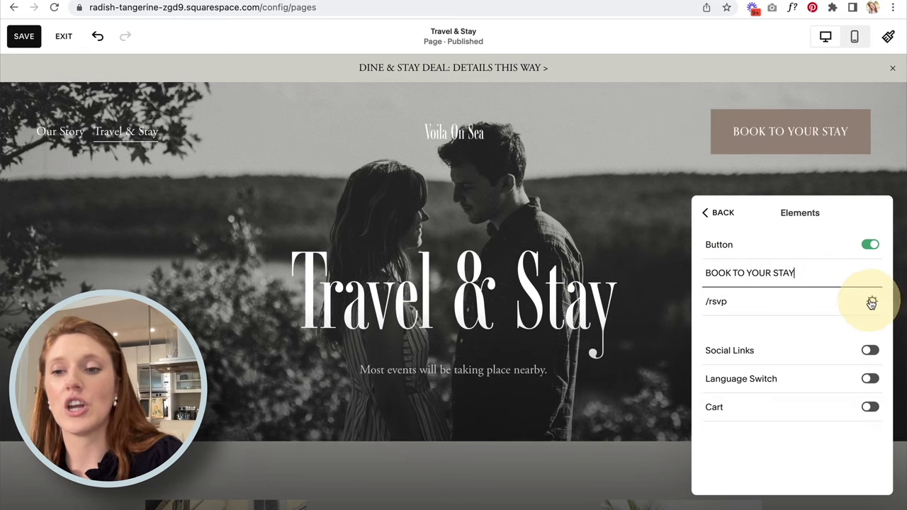
# Replace the header button's /rsvp link with the Travel & Stay page in the link editor
pyautogui.click(872, 302)
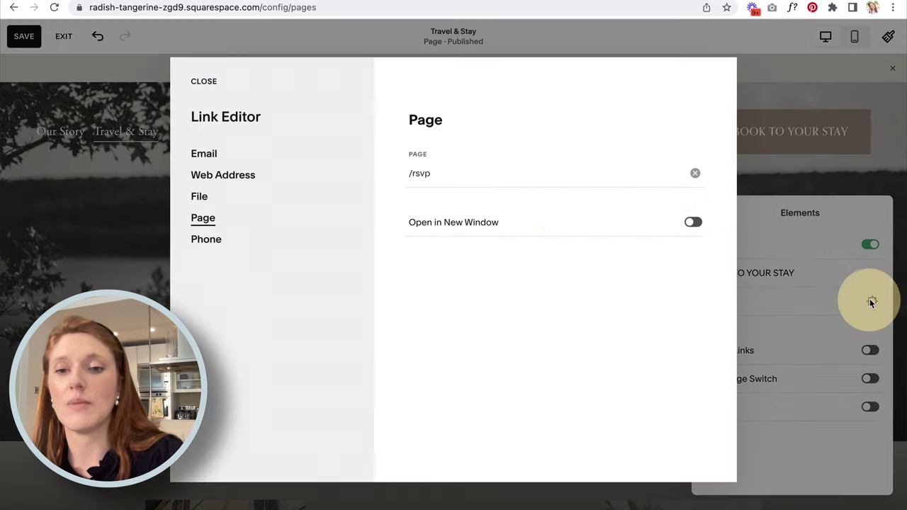
pyautogui.click(439, 174)
pyautogui.press('BackSpace')
pyautogui.press('BackSpace')
pyautogui.press('BackSpace')
pyautogui.press('BackSpace')
pyautogui.press('BackSpace')
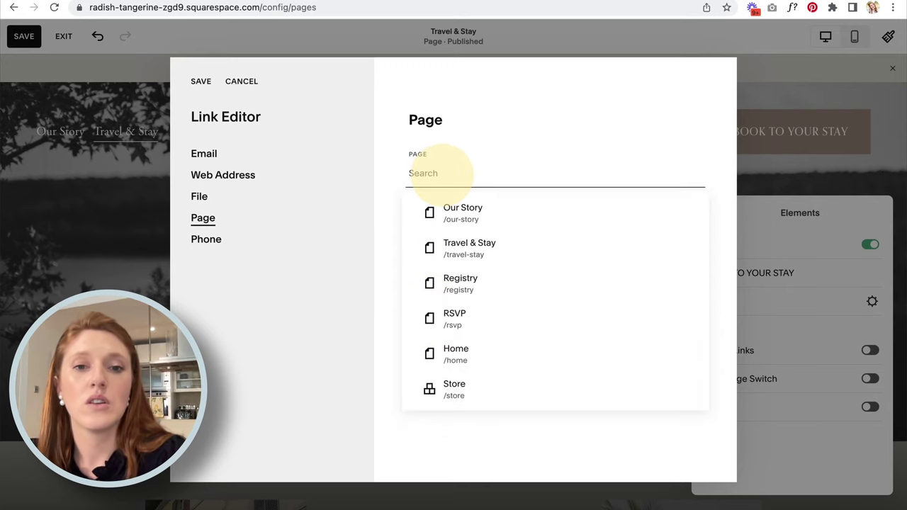
pyautogui.click(463, 248)
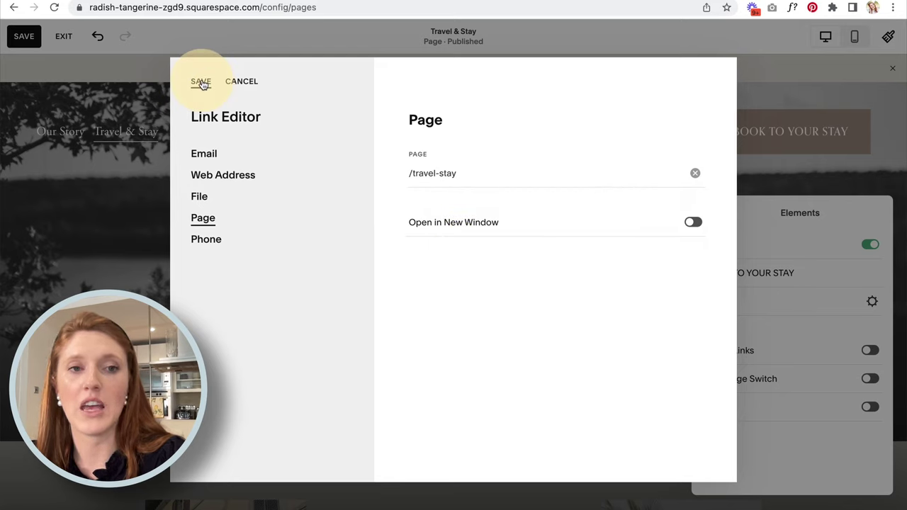
# Clear the header button's page link, choose the Travel & Stay page again and save the link
pyautogui.click(469, 173)
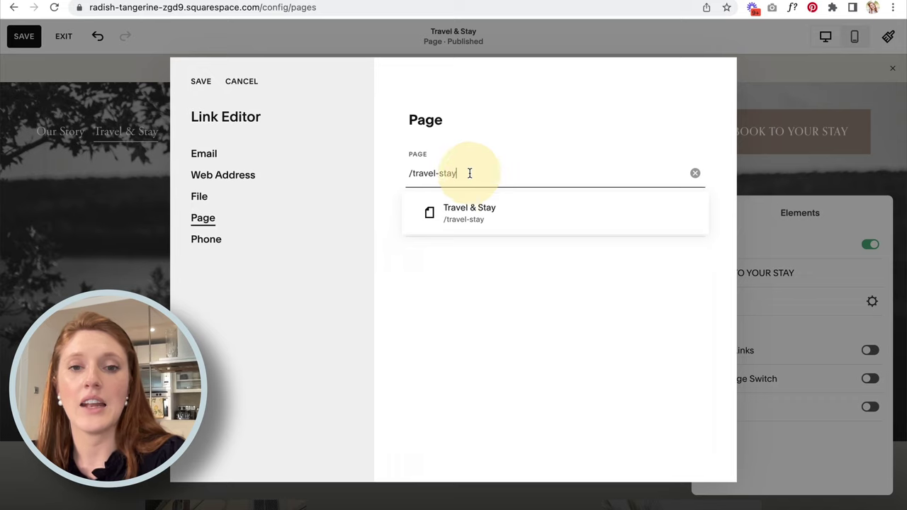
pyautogui.press('BackSpace')
pyautogui.press('BackSpace')
pyautogui.press('BackSpace')
pyautogui.press('BackSpace')
pyautogui.press('BackSpace')
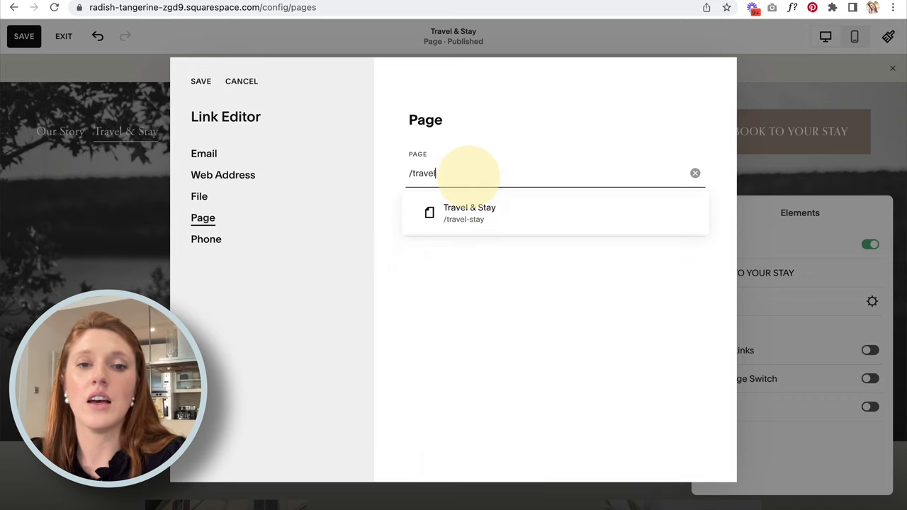
pyautogui.press('BackSpace')
pyautogui.press('BackSpace')
pyautogui.press('BackSpace')
pyautogui.press('BackSpace')
pyautogui.press('BackSpace')
pyautogui.press('BackSpace')
pyautogui.press('BackSpace')
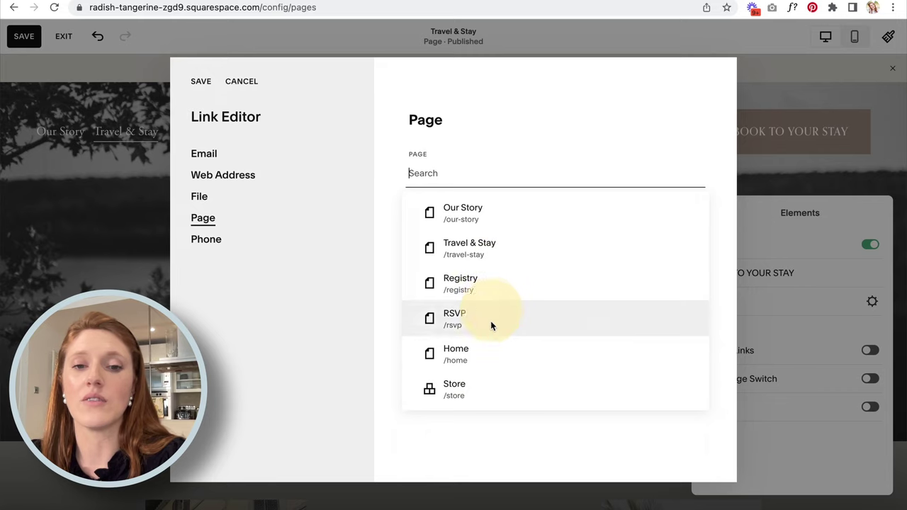
pyautogui.click(485, 243)
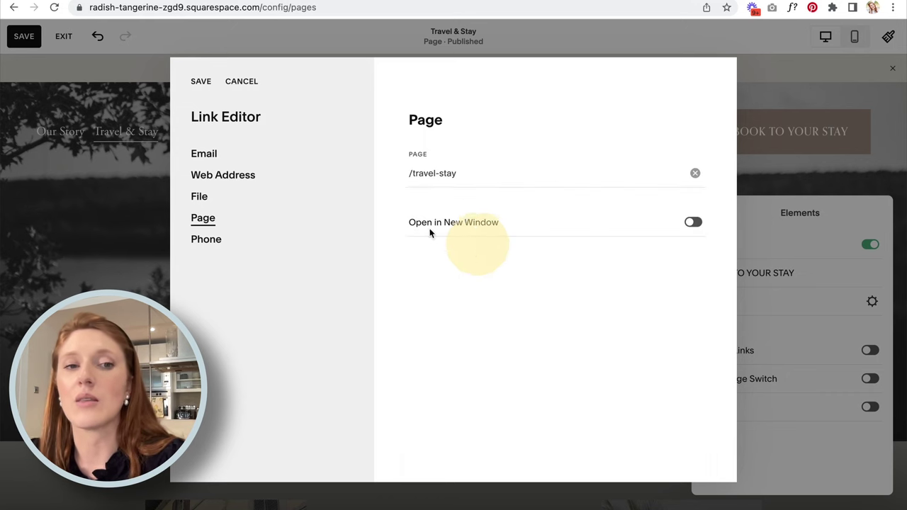
pyautogui.click(200, 82)
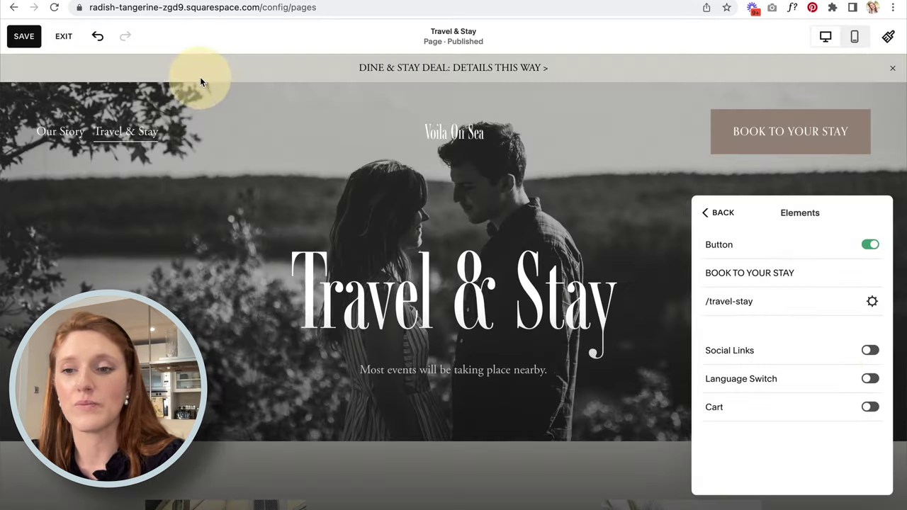
# Try the header's social links on and off, and try to enable the language switch
pyautogui.click(871, 351)
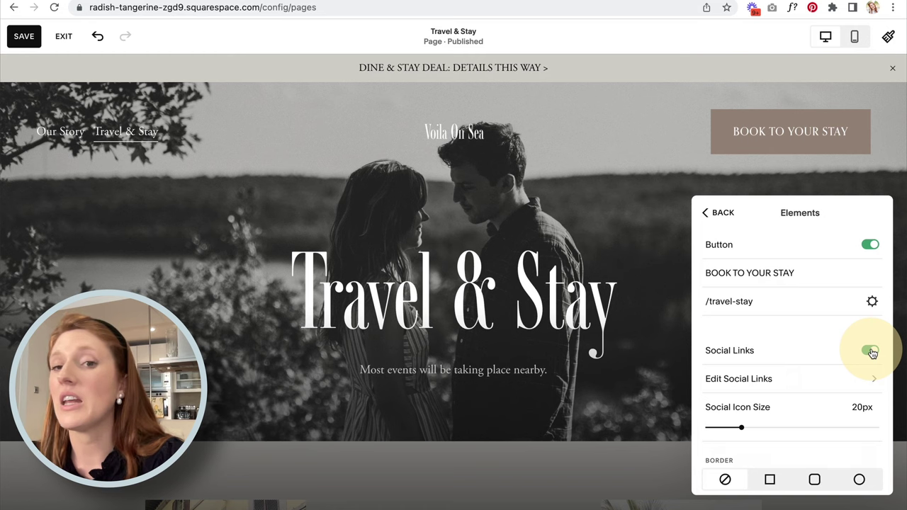
pyautogui.click(870, 351)
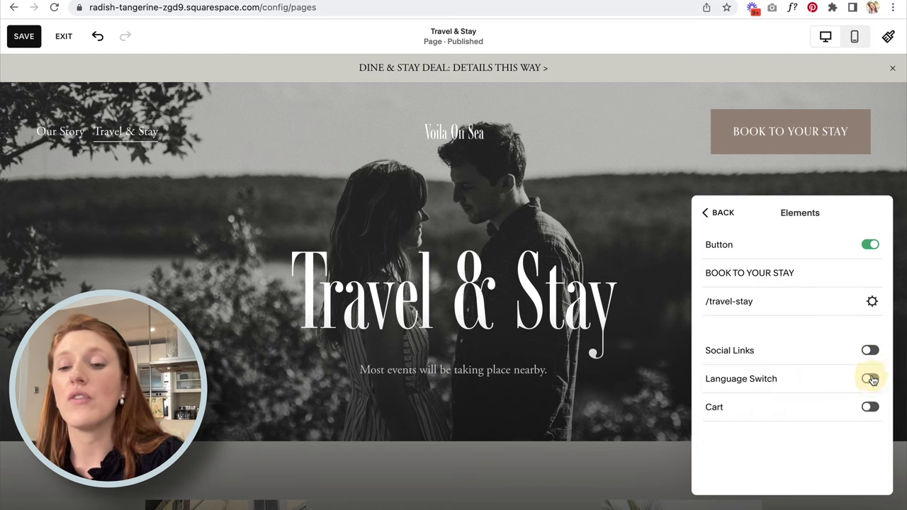
pyautogui.click(872, 379)
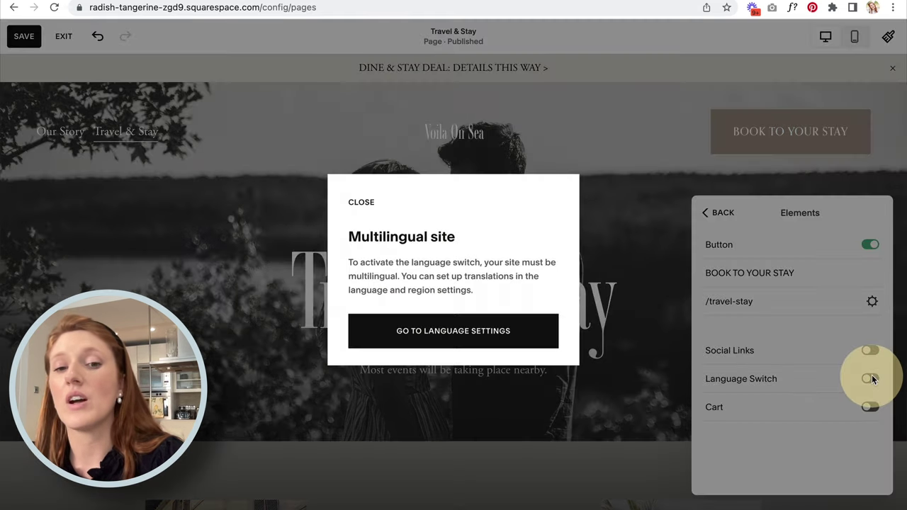
pyautogui.click(361, 204)
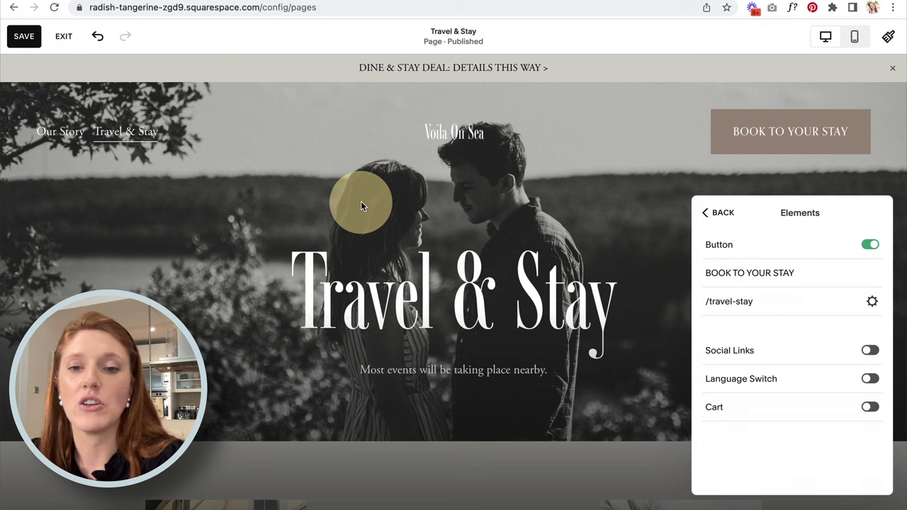
# Show the cart in the header and try several bag, basket and trolley icons for it
pyautogui.click(871, 408)
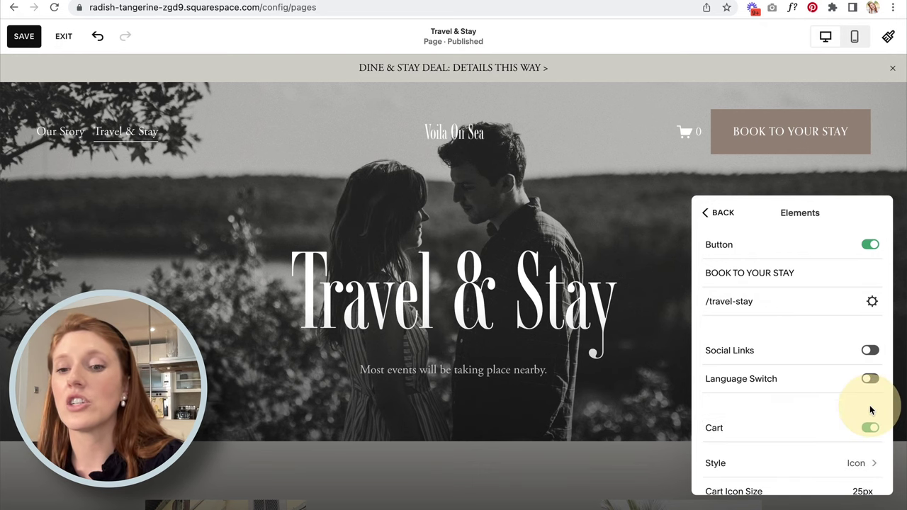
pyautogui.scroll(-2, 796, 405)
pyautogui.click(862, 326)
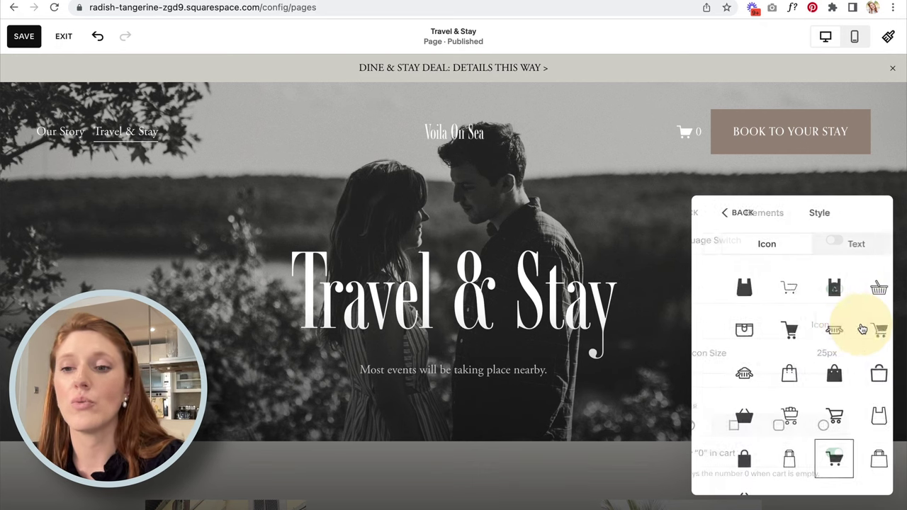
pyautogui.click(725, 288)
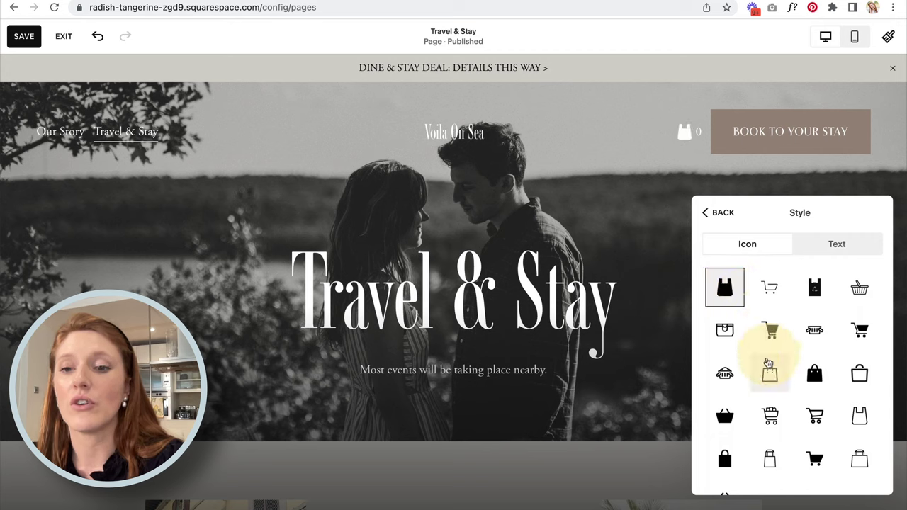
pyautogui.click(770, 372)
pyautogui.click(725, 415)
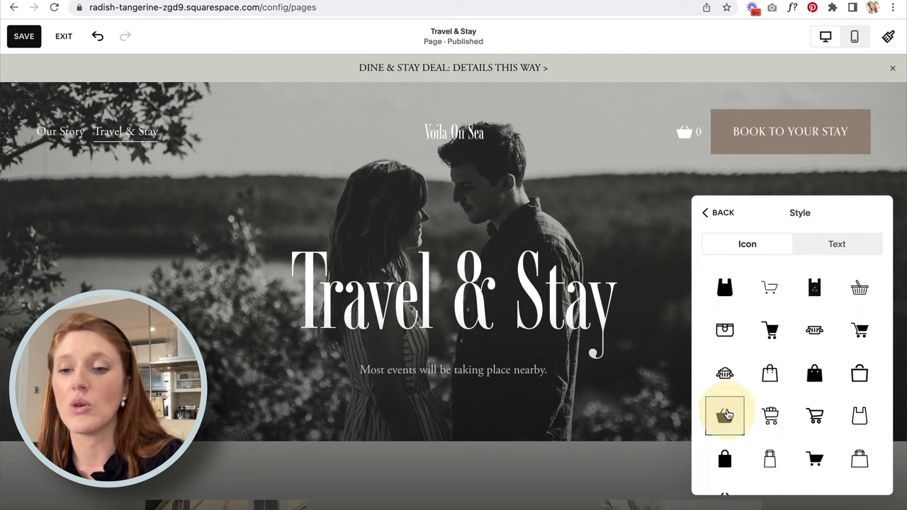
pyautogui.click(813, 416)
# Try the text style for the cart, switch back to the icon style and remove the cart from the header
pyautogui.click(830, 249)
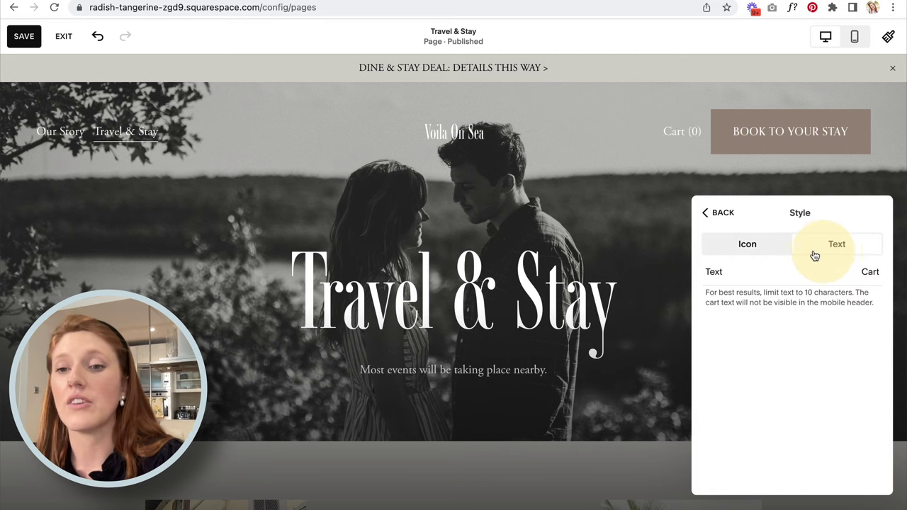
pyautogui.click(747, 244)
pyautogui.click(721, 213)
pyautogui.scroll(-4, 791, 354)
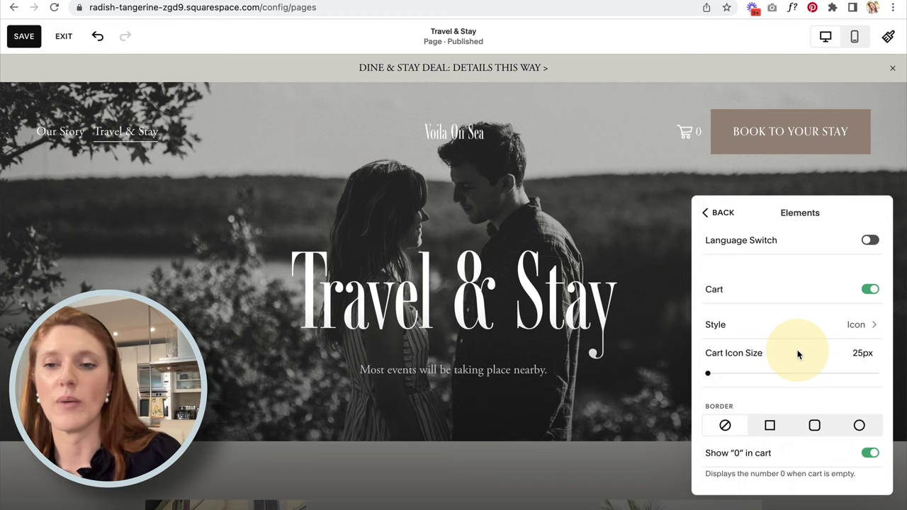
pyautogui.click(871, 291)
# Return to the global header settings and turn on the header's fixed position
pyautogui.click(726, 213)
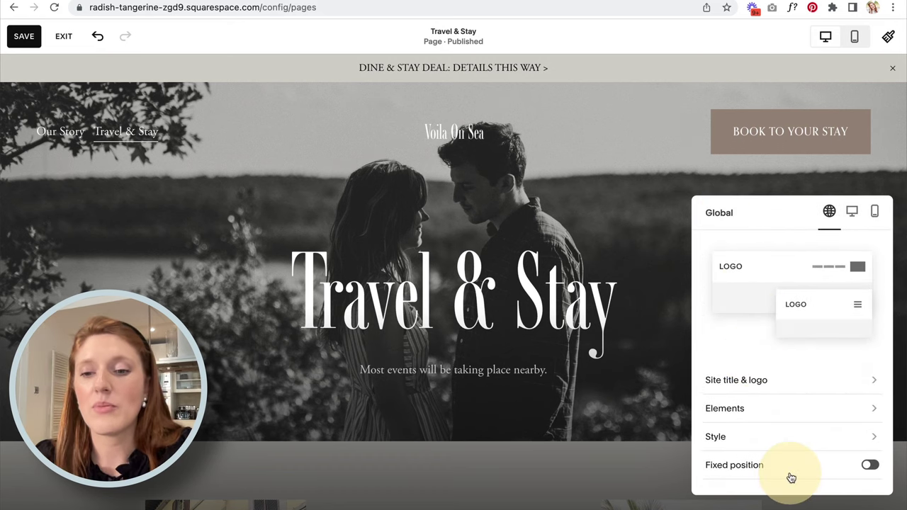
pyautogui.click(871, 465)
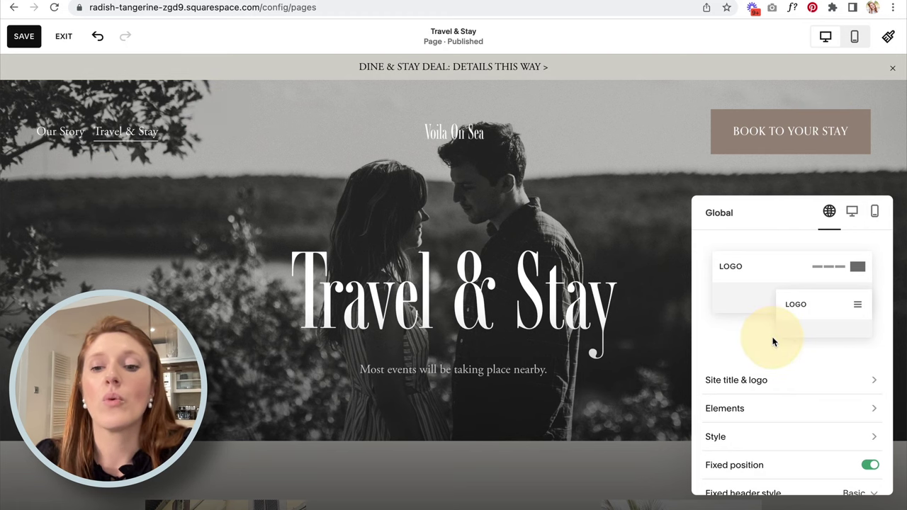
# Turn off the header's fixed position and open the desktop header settings
pyautogui.scroll(-2, 770, 336)
pyautogui.click(870, 405)
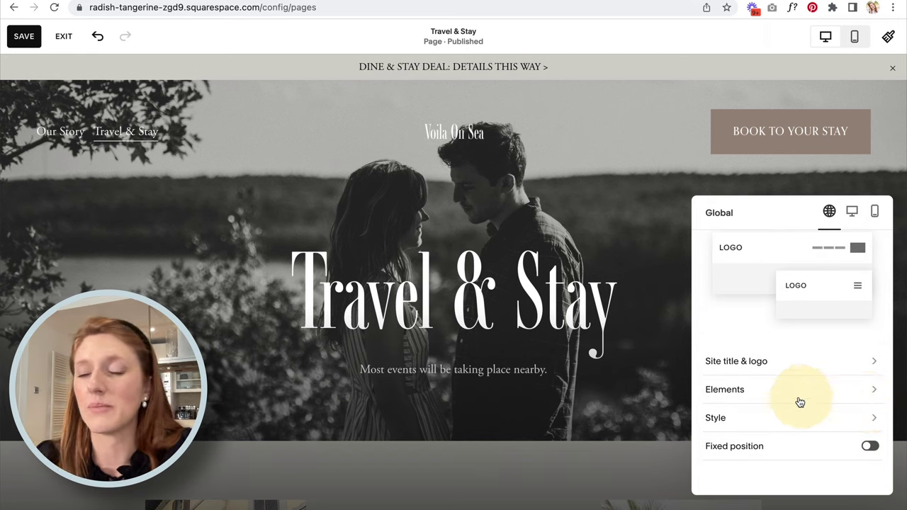
pyautogui.click(852, 211)
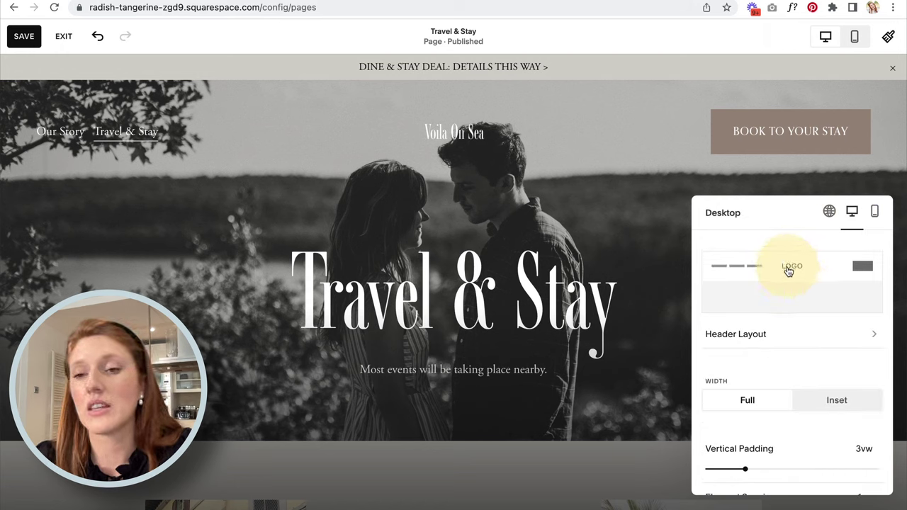
pyautogui.scroll(-3, 786, 269)
pyautogui.scroll(3, 787, 269)
# Try the desktop header layouts with the logo on the left and return to the layout with a centred logo and left-aligned navigation
pyautogui.click(753, 334)
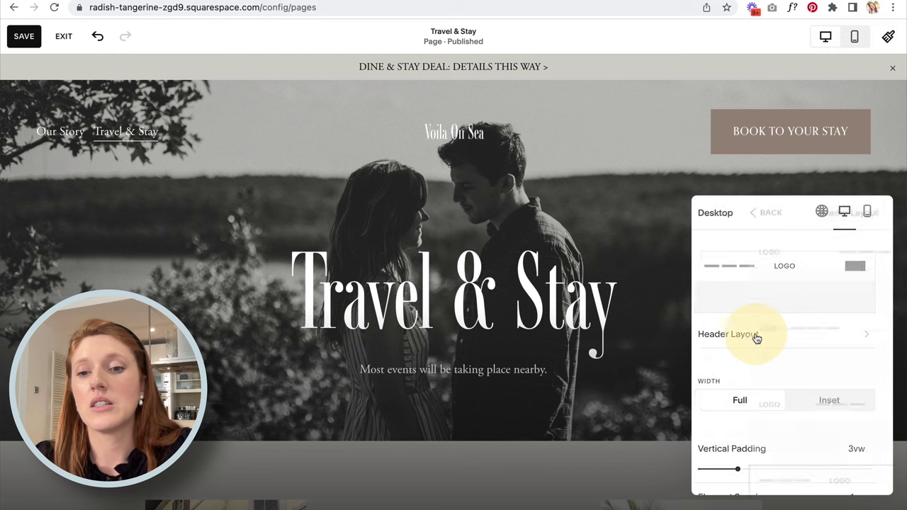
pyautogui.click(755, 336)
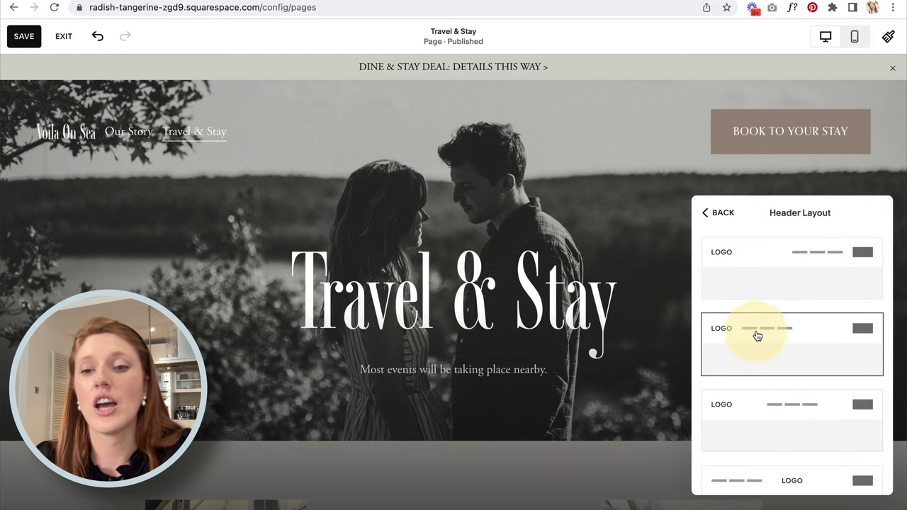
pyautogui.click(759, 262)
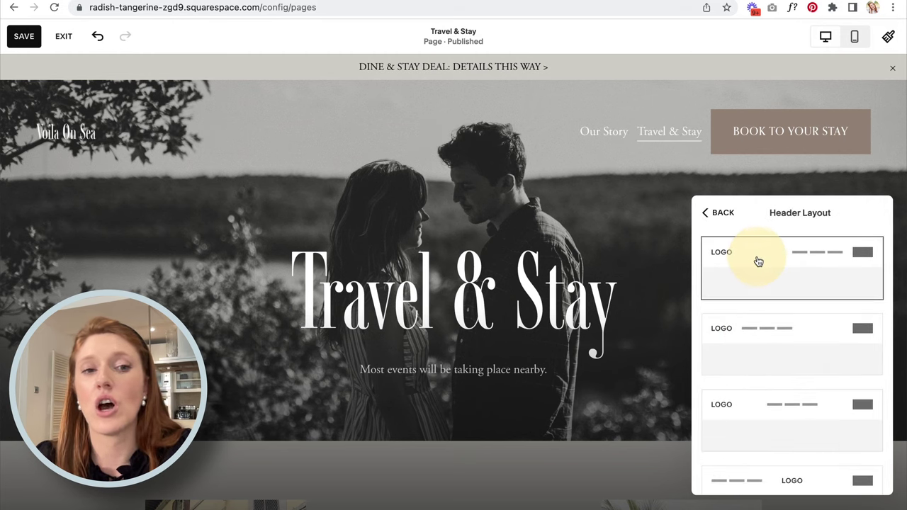
pyautogui.click(756, 424)
pyautogui.scroll(-1, 757, 425)
pyautogui.scroll(-1, 756, 425)
pyautogui.click(789, 366)
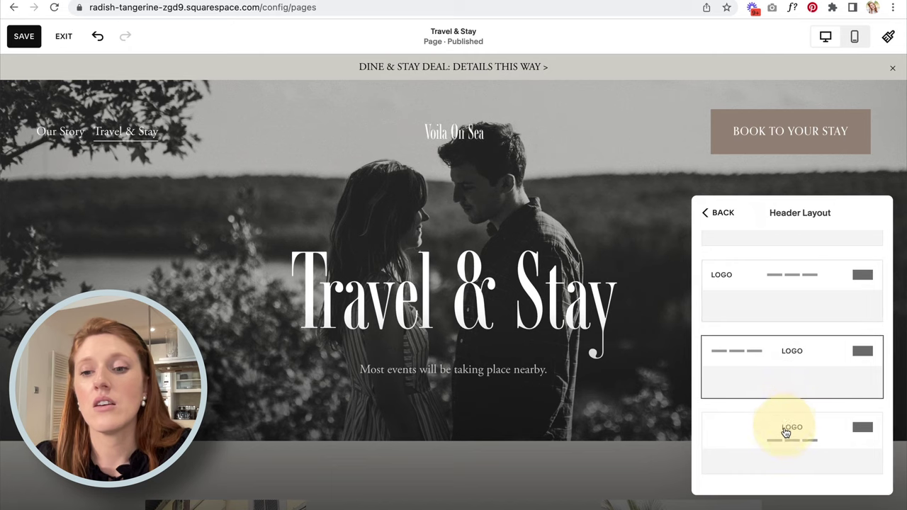
# Compare two left-logo desktop header layouts again, then reselect navigation on the left, centred logo and button on the right
pyautogui.scroll(2, 769, 376)
pyautogui.click(764, 365)
pyautogui.click(762, 355)
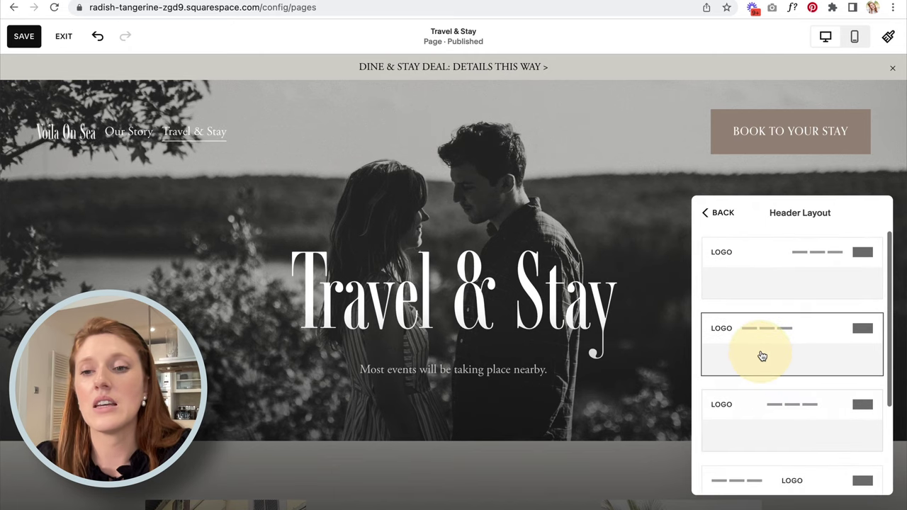
pyautogui.click(766, 283)
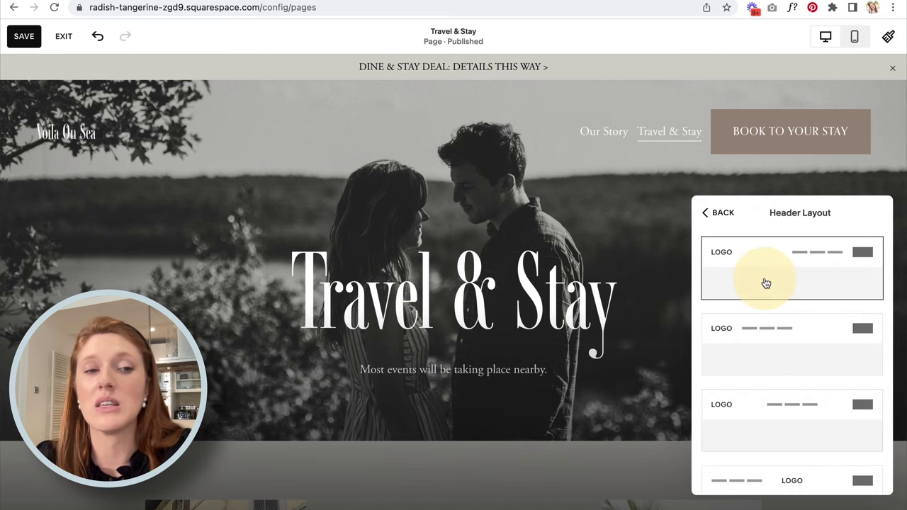
pyautogui.scroll(-1, 780, 408)
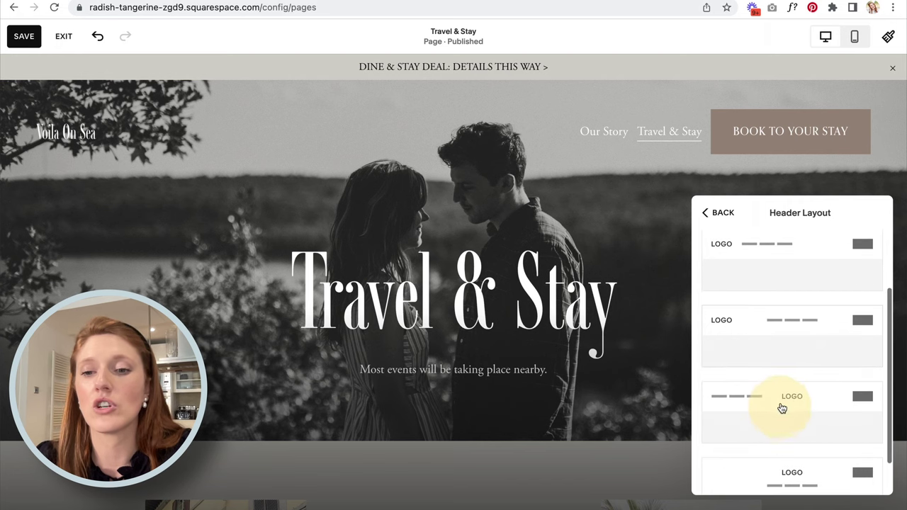
pyautogui.click(782, 407)
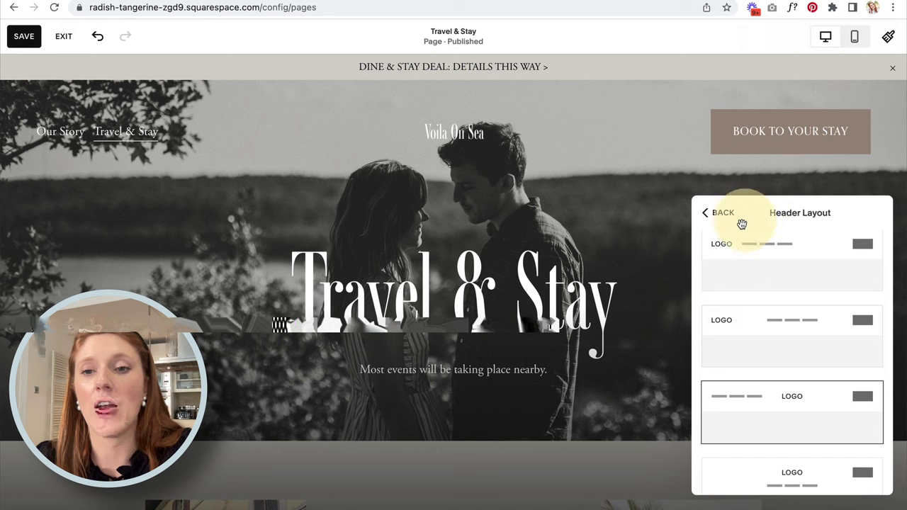
# Try the mobile header layouts with centred and right-aligned logos, then return to the one with the logo left and menu icon right
pyautogui.click(721, 212)
pyautogui.click(875, 168)
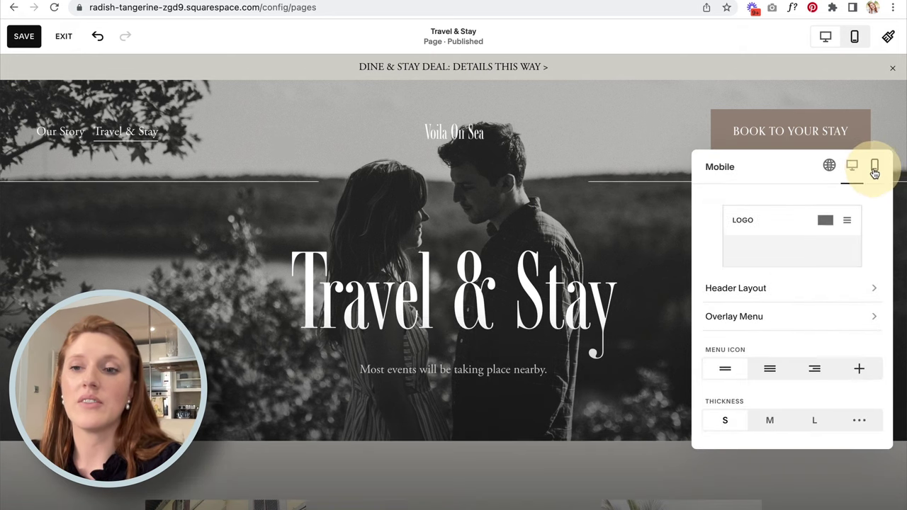
pyautogui.scroll(-1, 774, 273)
pyautogui.scroll(1, 774, 275)
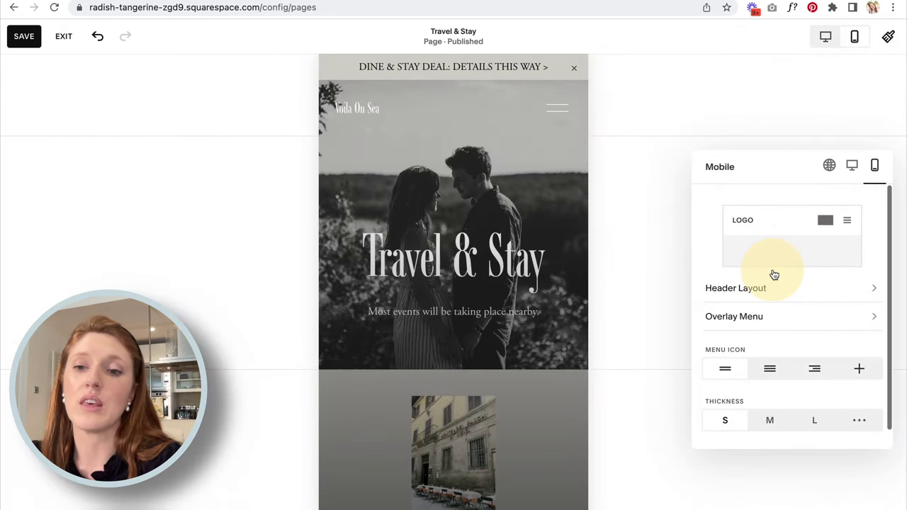
pyautogui.click(761, 290)
pyautogui.click(795, 283)
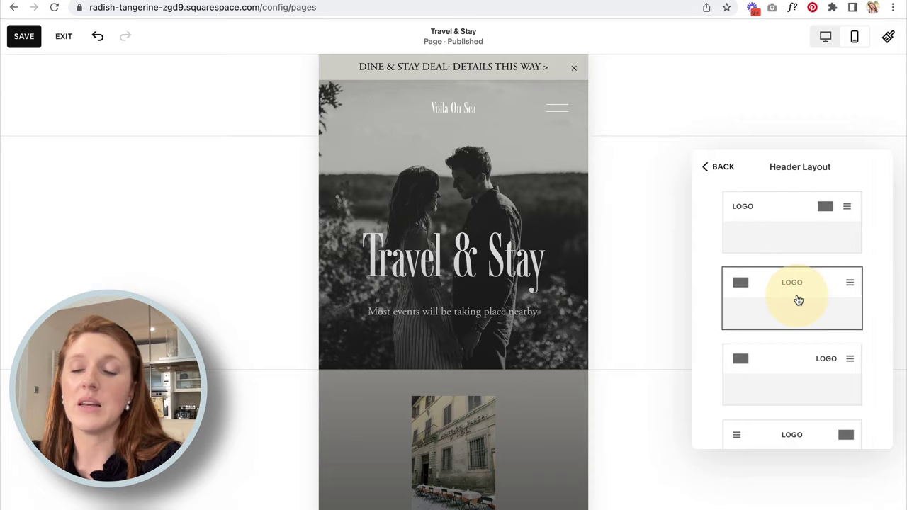
pyautogui.click(779, 373)
pyautogui.click(780, 429)
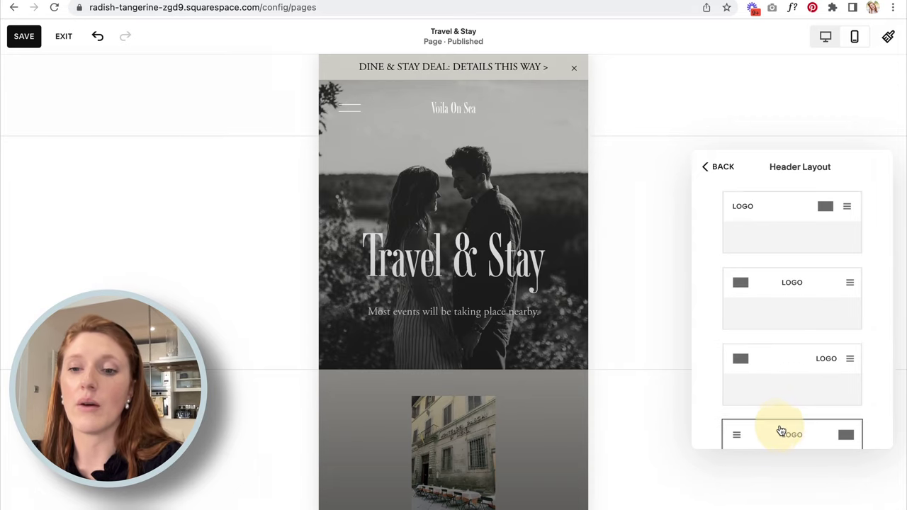
pyautogui.click(784, 228)
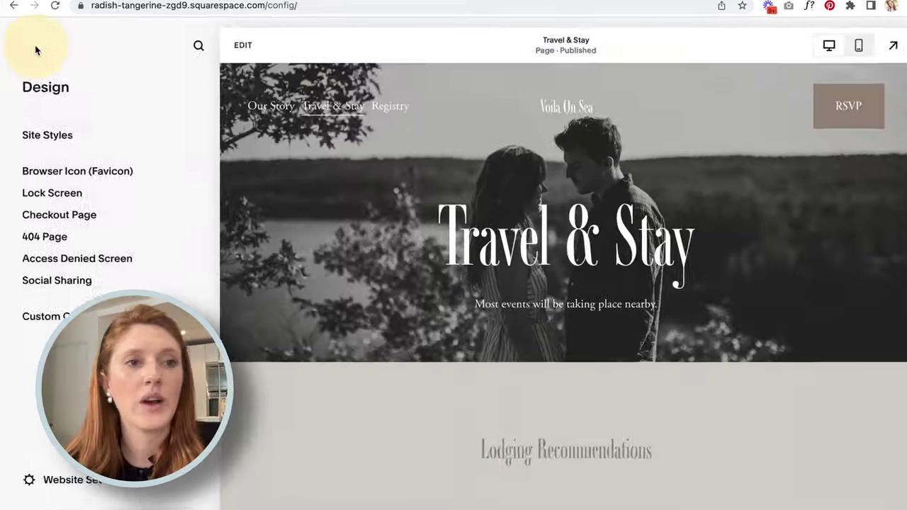
# Go to the Commerce section and start creating a new Digital download product
pyautogui.click(34, 44)
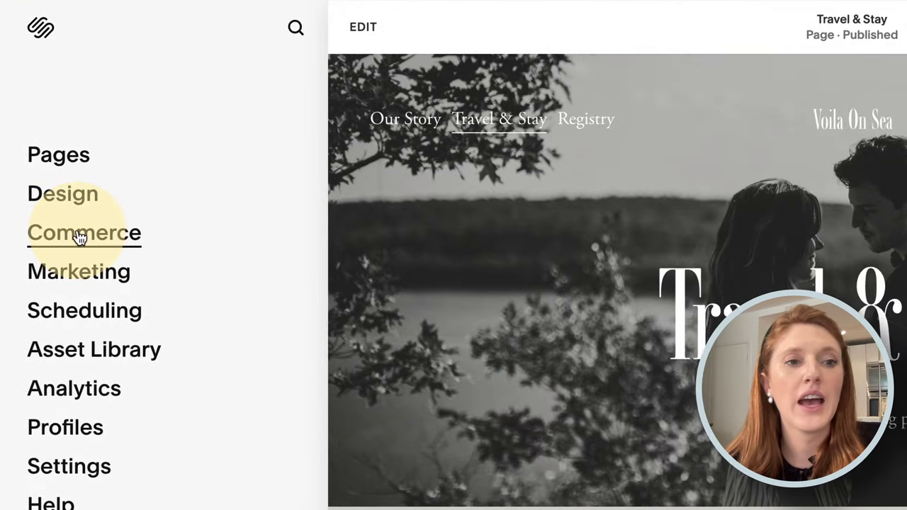
pyautogui.click(81, 240)
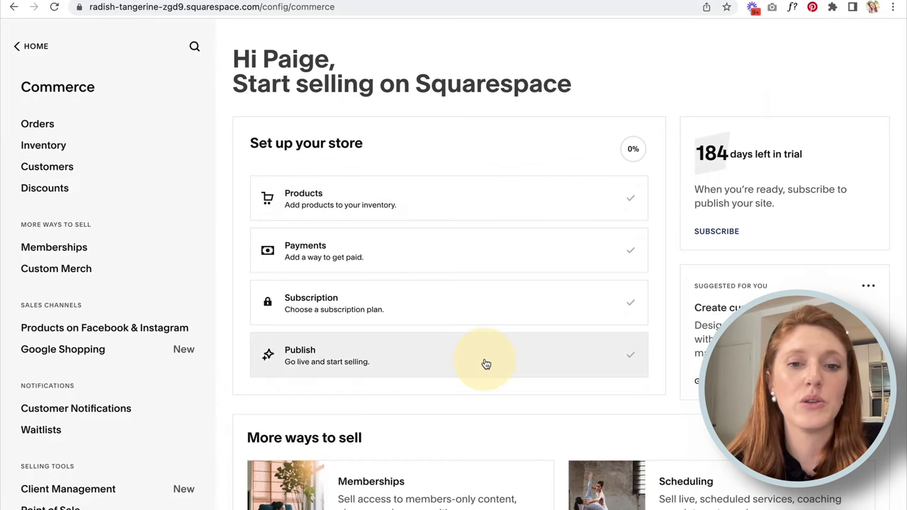
pyautogui.click(465, 199)
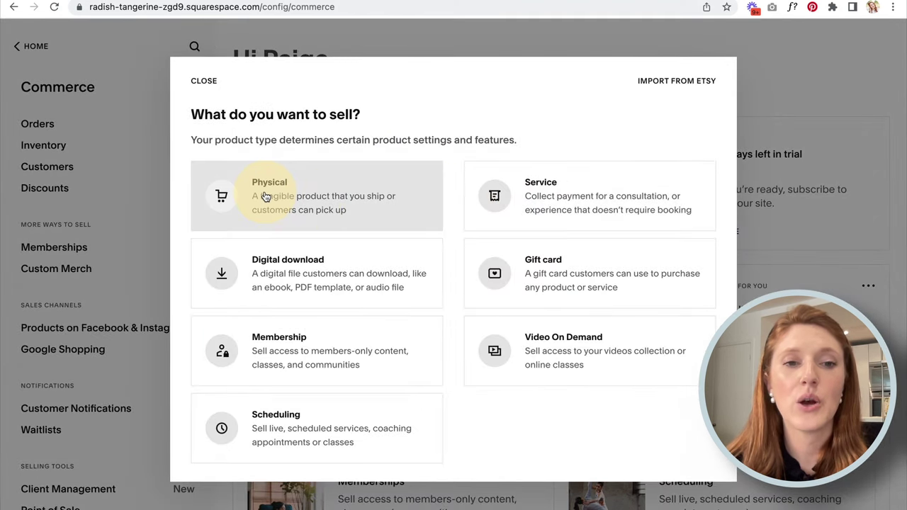
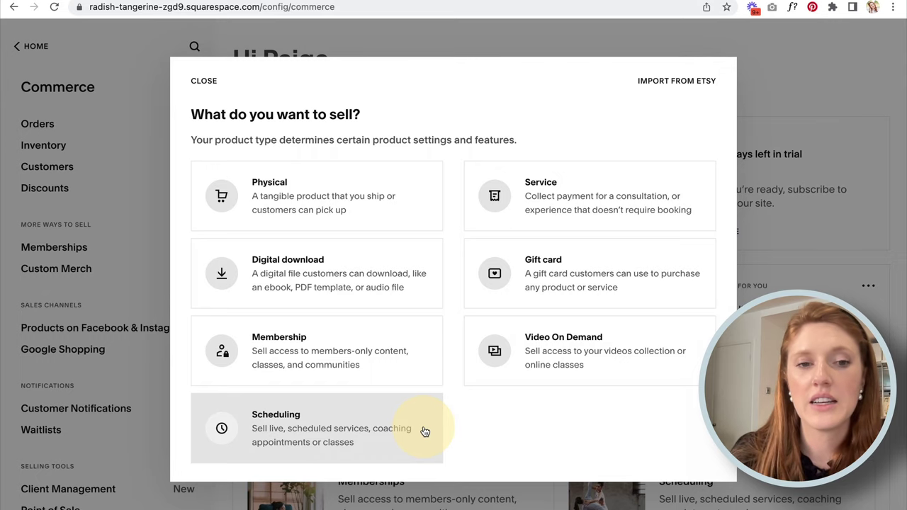
pyautogui.click(317, 276)
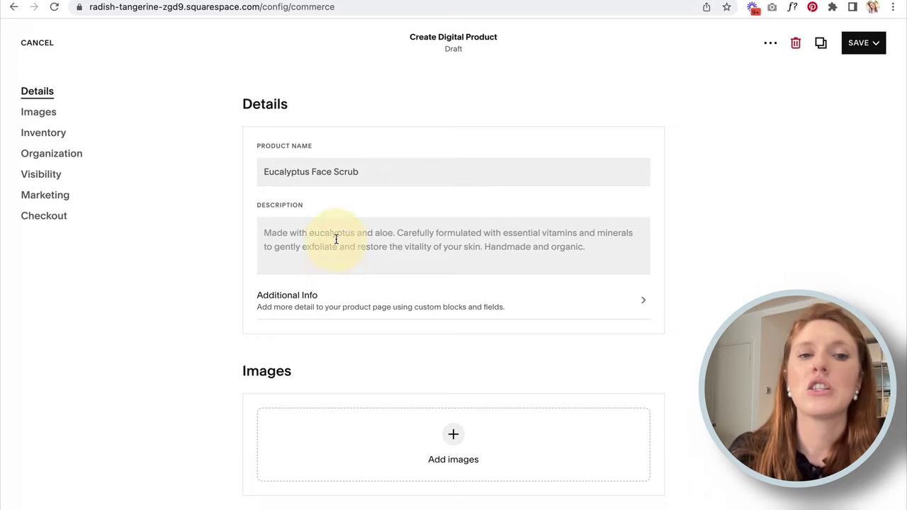
# Upload the coffee cup photo Camel_Social-Squares_Styled-Stock_01082.jpg from the Desktop as the product image
pyautogui.scroll(-1, 388, 172)
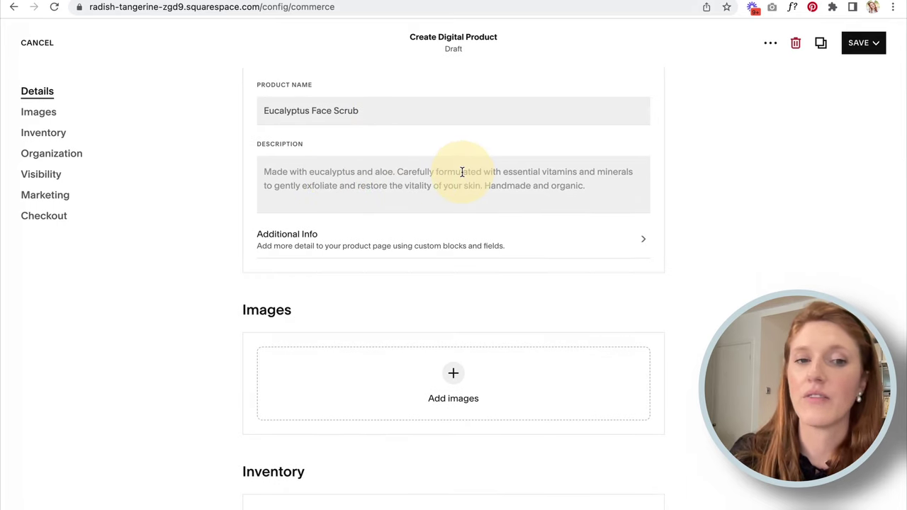
pyautogui.scroll(-2, 461, 172)
pyautogui.click(454, 240)
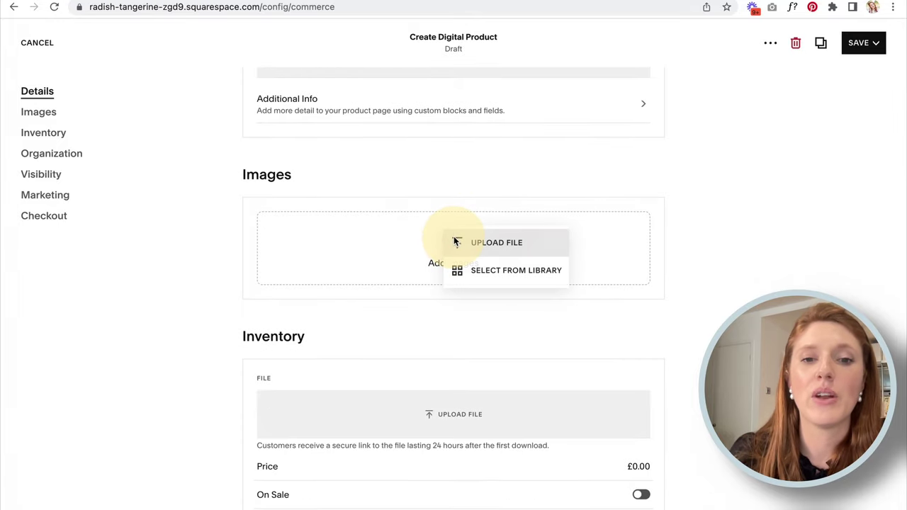
pyautogui.click(491, 239)
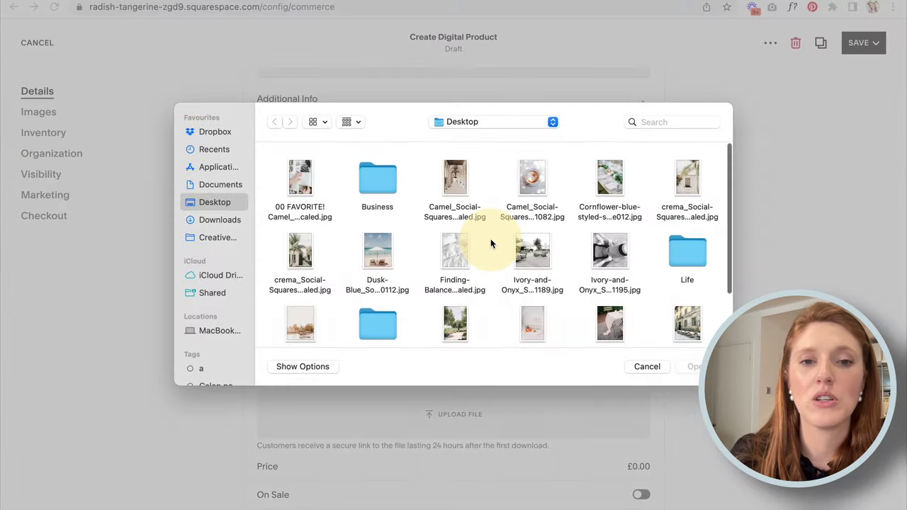
pyautogui.doubleClick(536, 183)
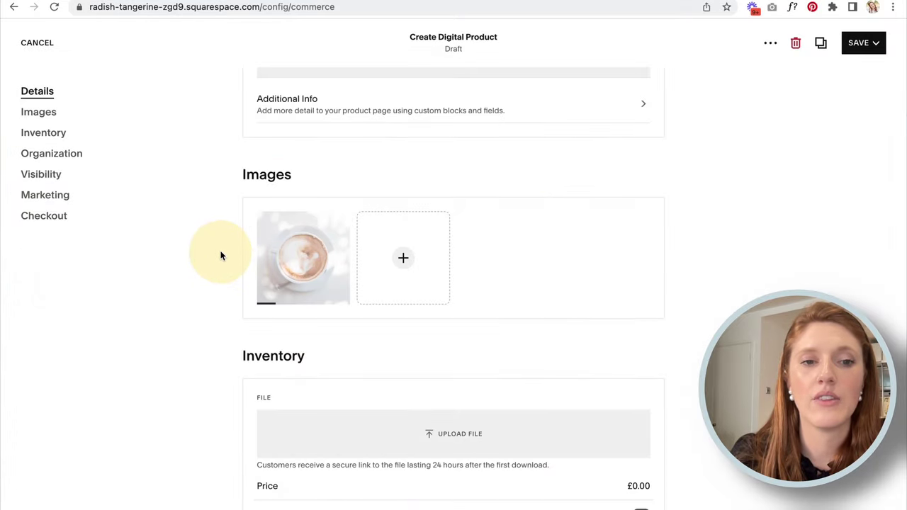
# Upload Camel_Social-Squares_Styled-Stock_01082.jpg in the product's inventory as the downloadable file for customers
pyautogui.scroll(-6, 220, 256)
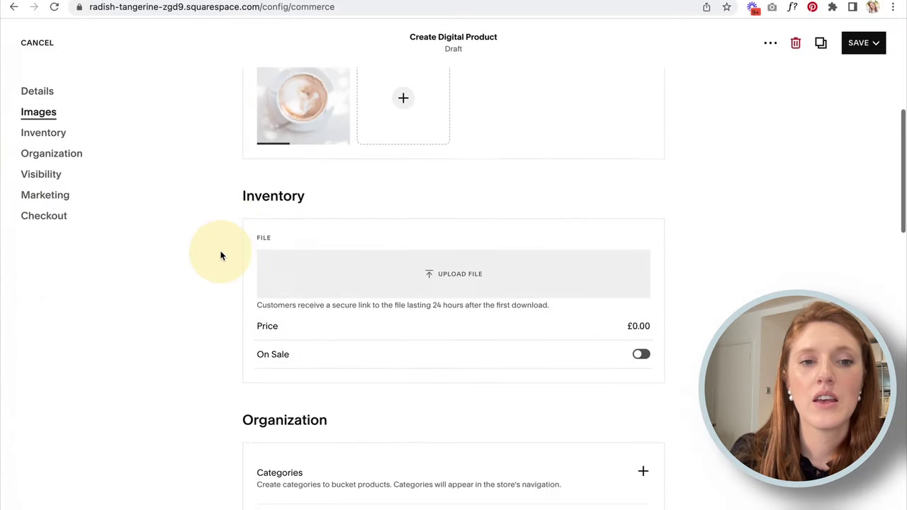
pyautogui.scroll(-1, 220, 256)
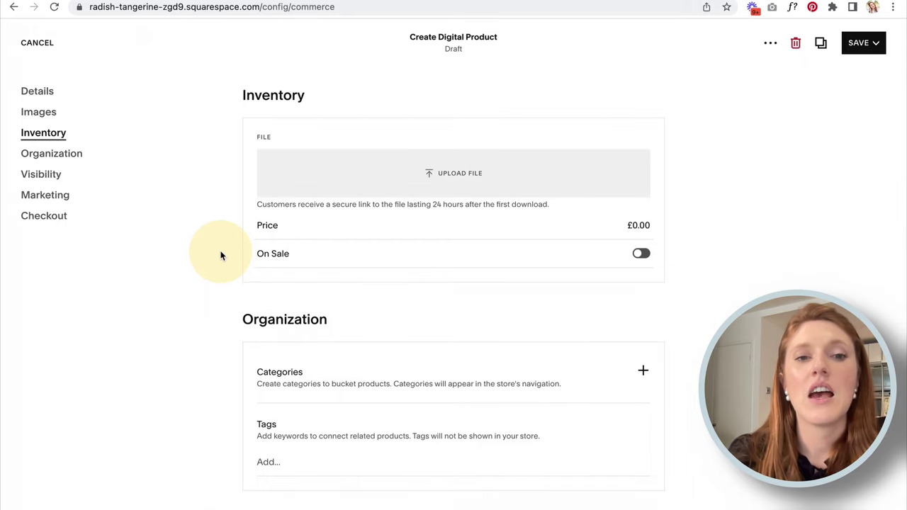
pyautogui.scroll(1, 220, 256)
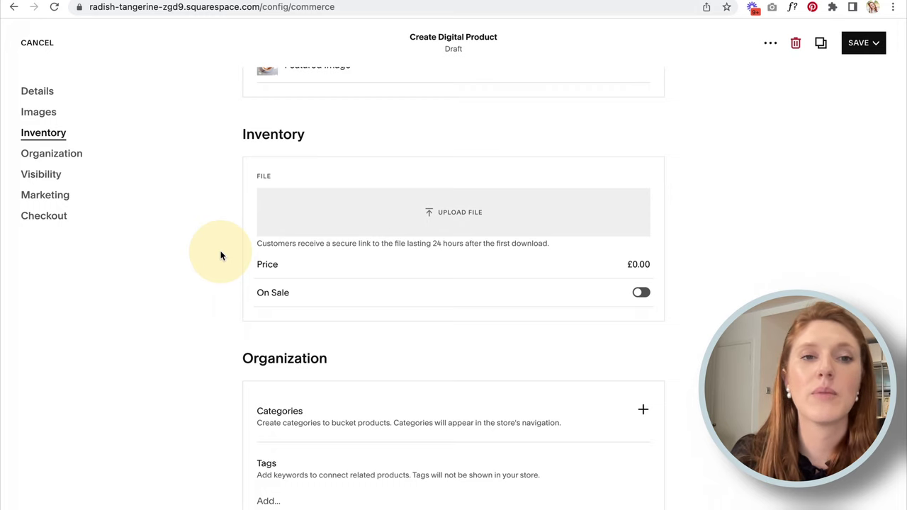
pyautogui.scroll(2, 220, 256)
pyautogui.scroll(3, 293, 118)
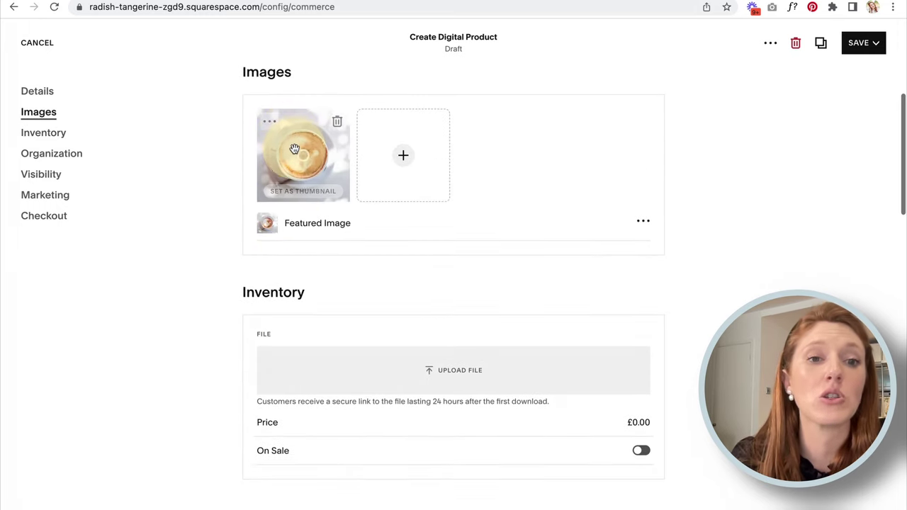
pyautogui.scroll(-4, 317, 166)
pyautogui.click(414, 216)
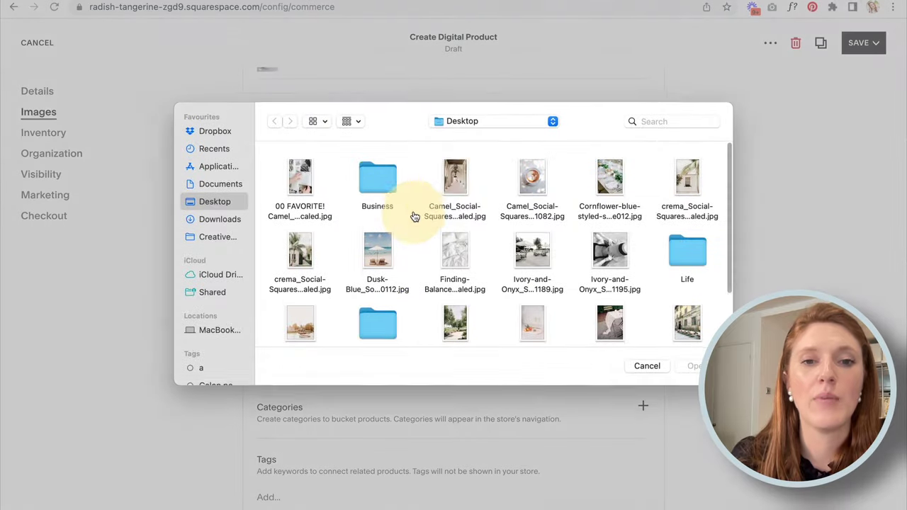
pyautogui.doubleClick(532, 179)
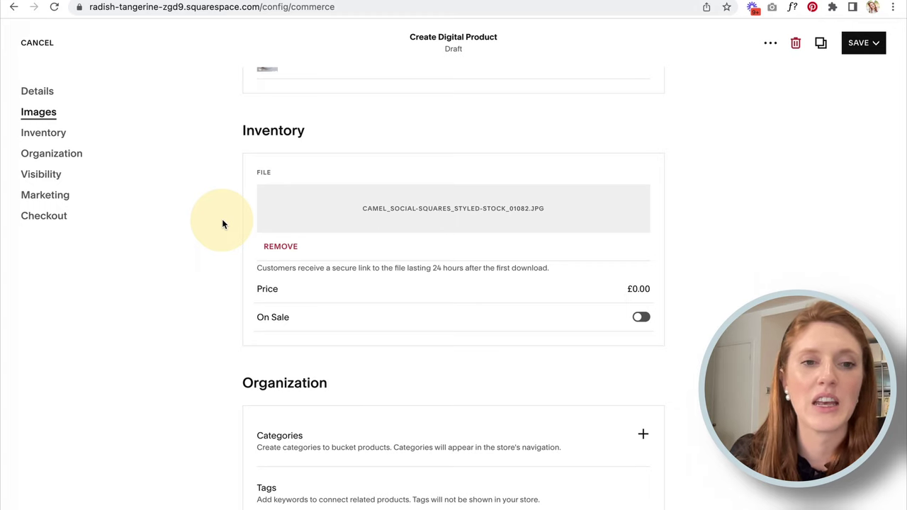
# Set the digital product's price to £50.00 and mark it as on sale
pyautogui.scroll(-1, 222, 224)
pyautogui.click(638, 253)
pyautogui.click(715, 251)
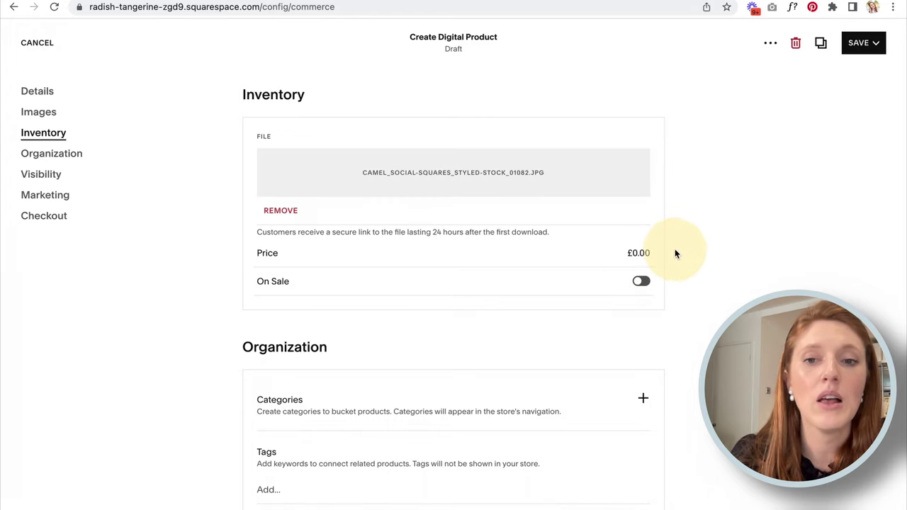
pyautogui.click(637, 253)
pyautogui.write('5')
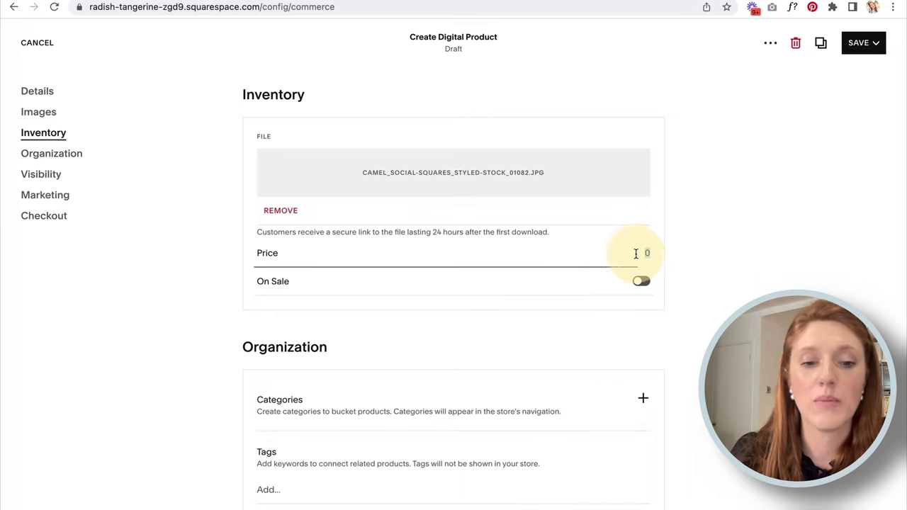
pyautogui.write('0.')
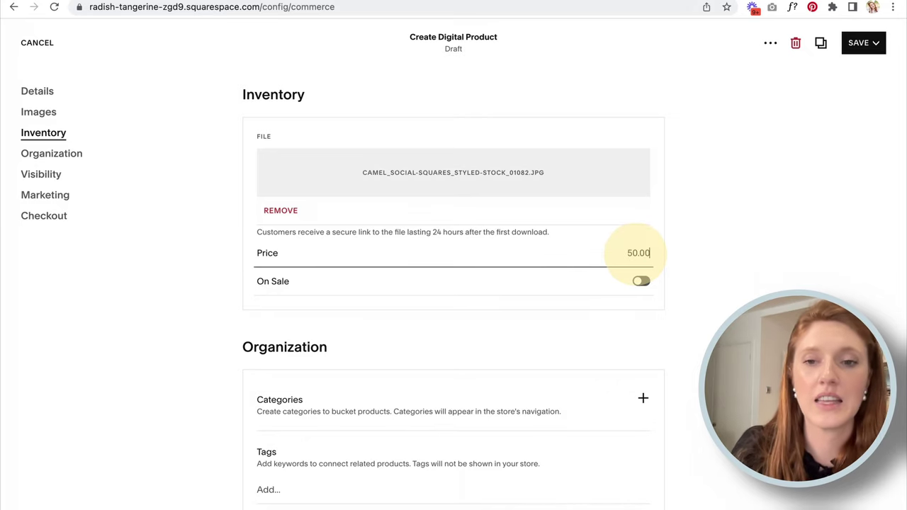
pyautogui.click(673, 255)
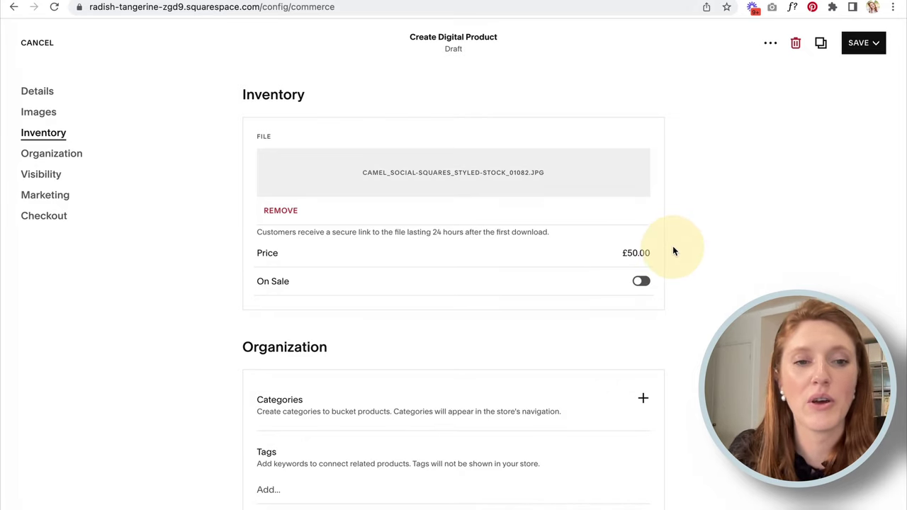
pyautogui.scroll(-1, 673, 245)
pyautogui.click(641, 244)
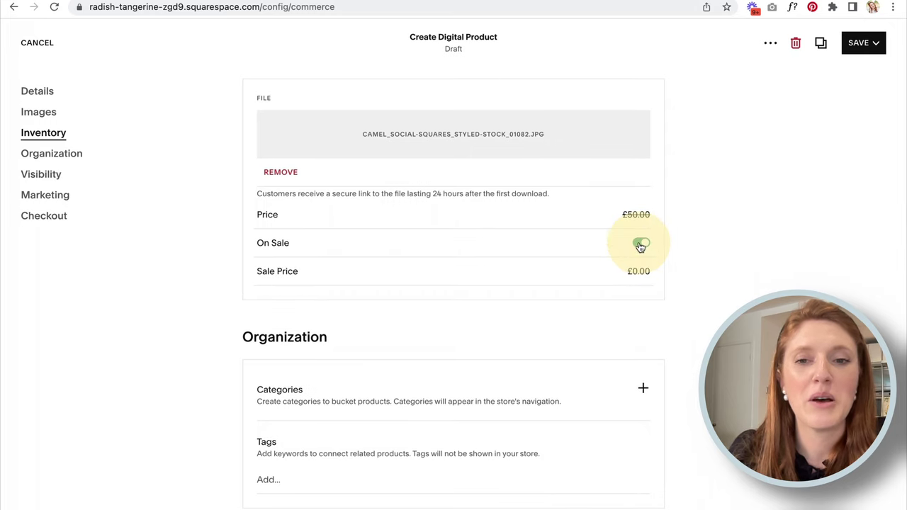
# Set the digital product's sale price to £45.00
pyautogui.click(638, 271)
pyautogui.write('45')
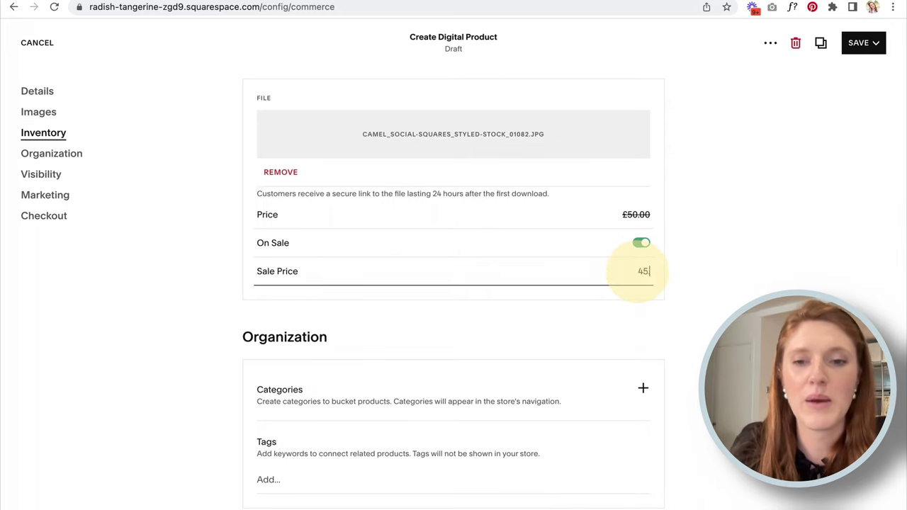
pyautogui.click(668, 280)
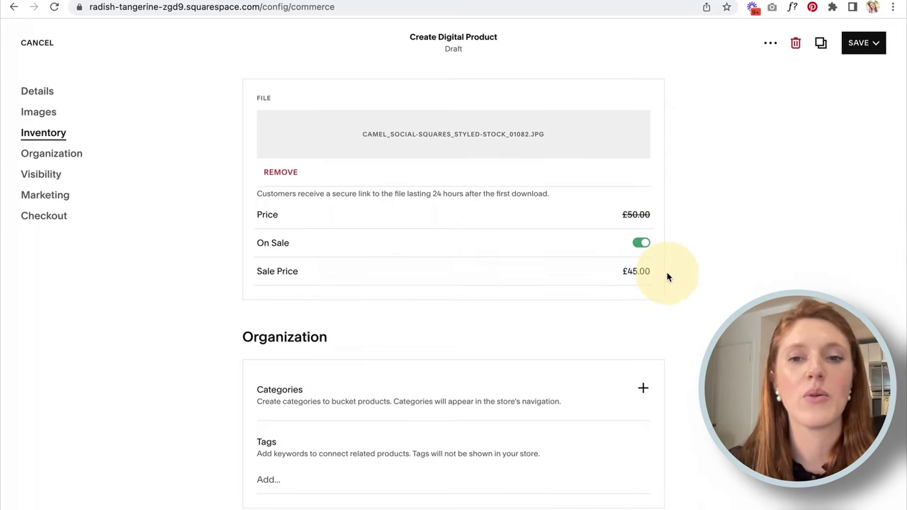
# Switch the Featured Product option on and back off in the product's visibility settings
pyautogui.scroll(-3, 680, 268)
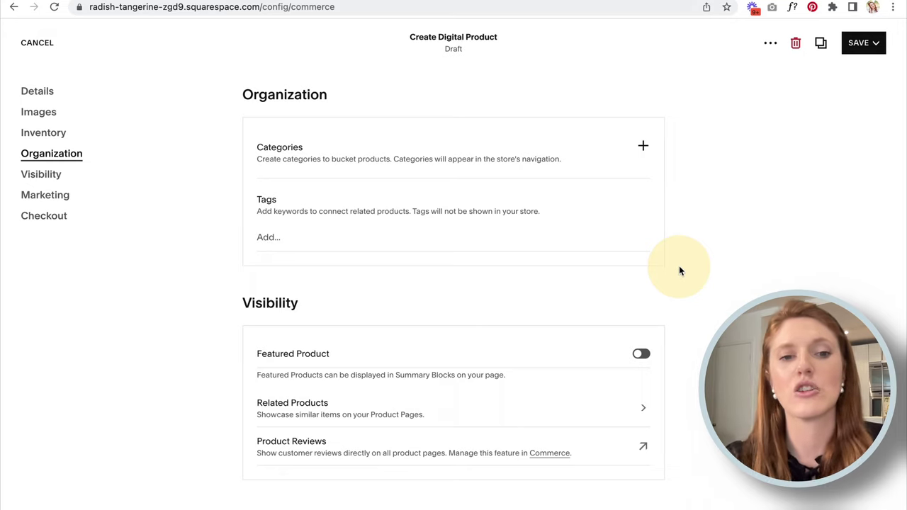
pyautogui.scroll(-3, 679, 271)
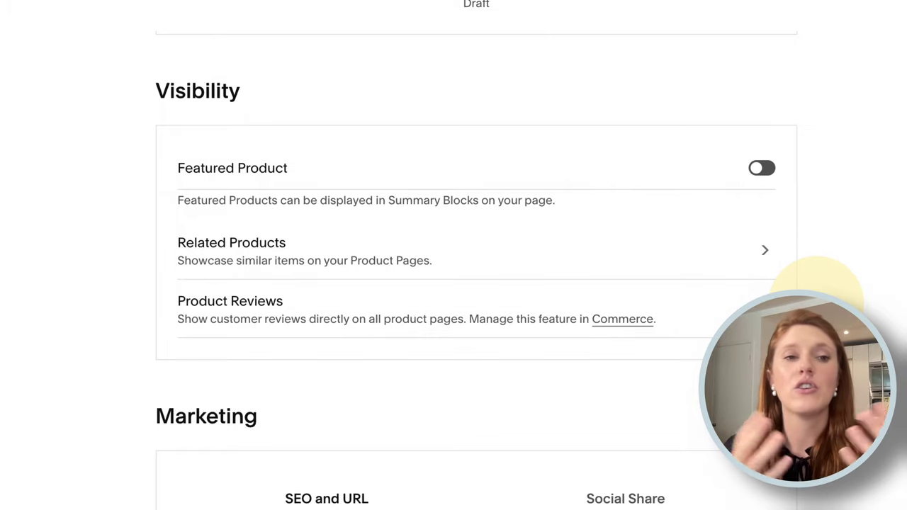
pyautogui.click(763, 171)
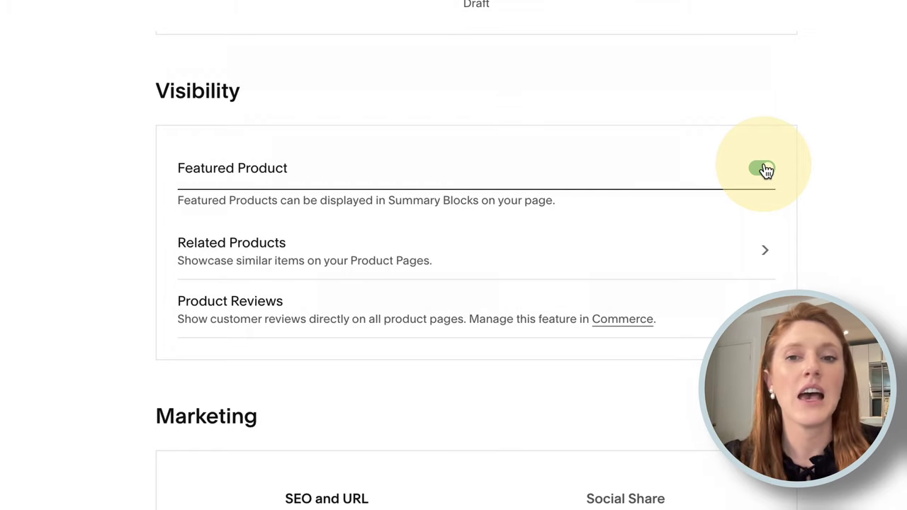
pyautogui.click(764, 171)
# Review the product's details, inventory, visibility and marketing sections, including the SEO and URL settings
pyautogui.scroll(-5, 764, 173)
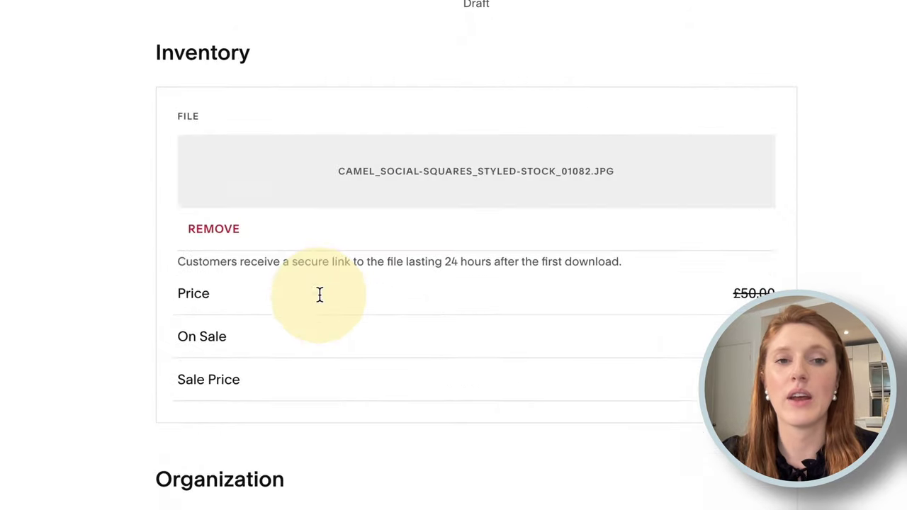
pyautogui.scroll(10, 319, 295)
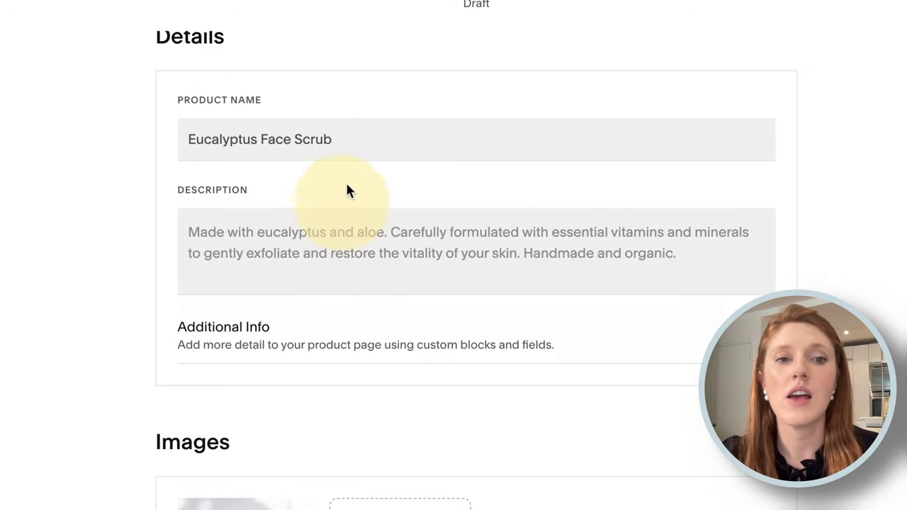
pyautogui.scroll(-15, 362, 141)
pyautogui.scroll(-9, 363, 147)
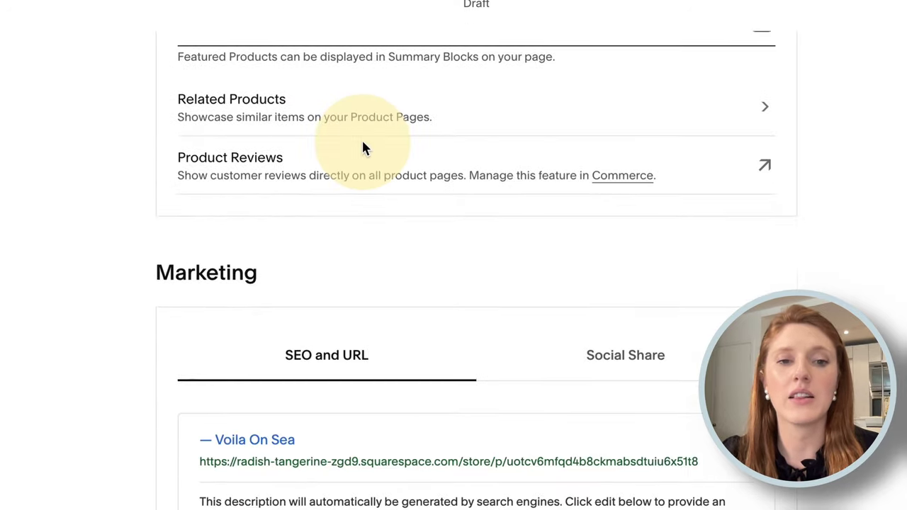
pyautogui.scroll(1, 363, 147)
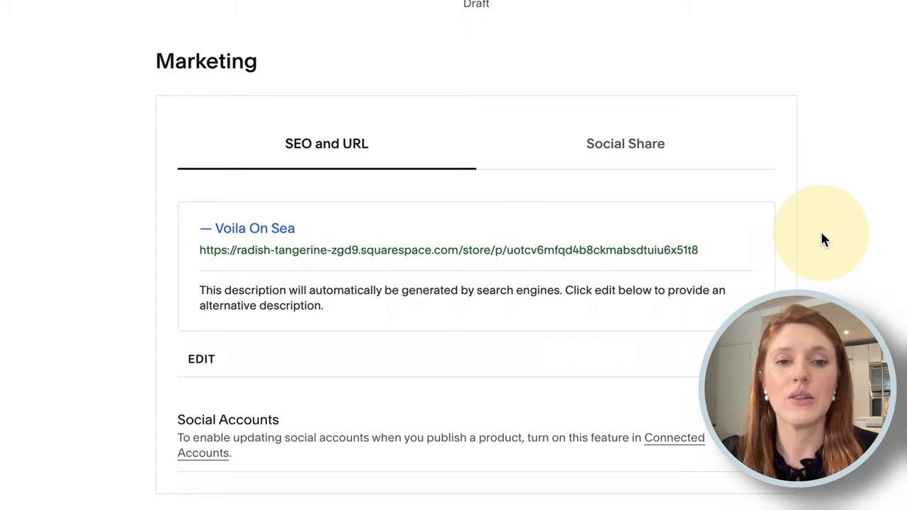
pyautogui.scroll(-1, 822, 233)
pyautogui.scroll(15, 203, 318)
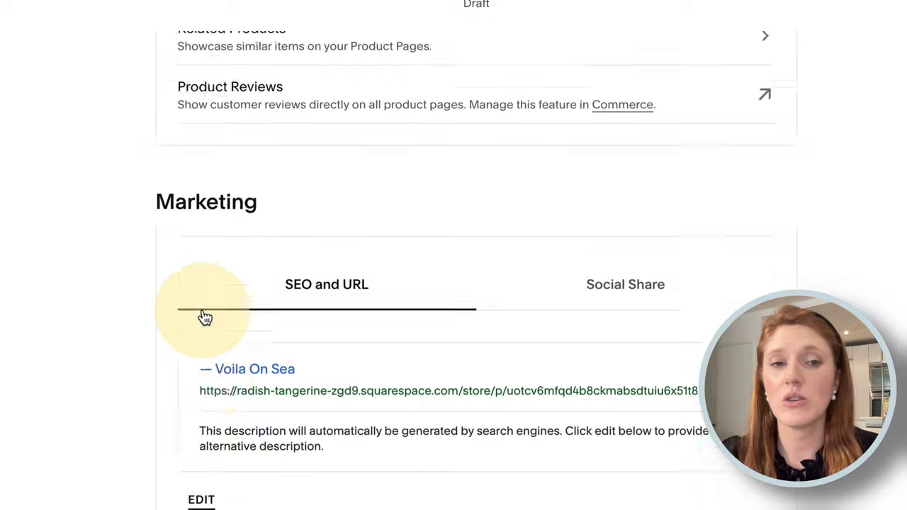
pyautogui.scroll(4, 203, 316)
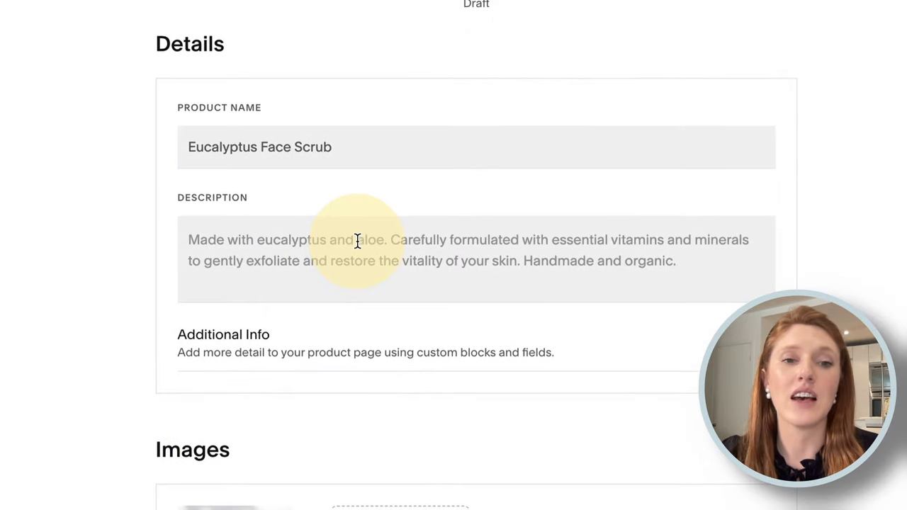
pyautogui.scroll(-15, 357, 241)
pyautogui.scroll(-3, 358, 244)
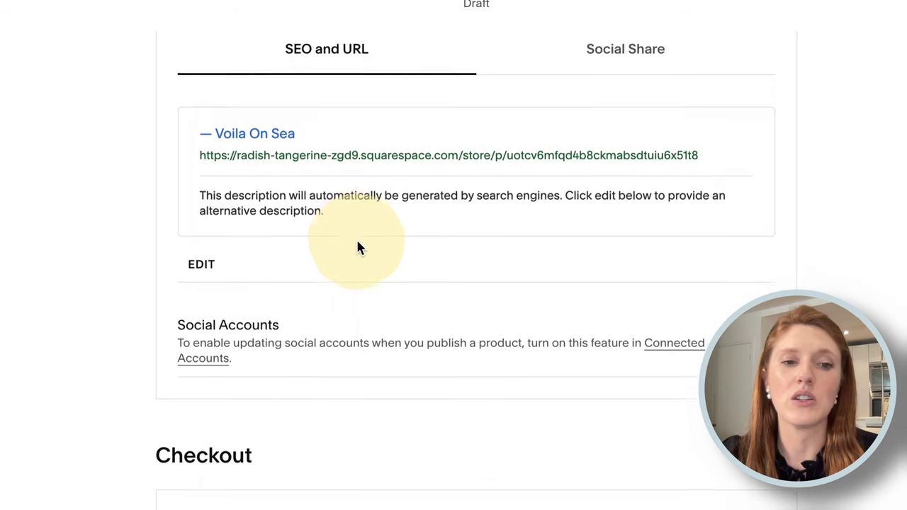
# Create a new custom checkout form for the product and name it Custom Wedding Cake
pyautogui.scroll(-2, 279, 405)
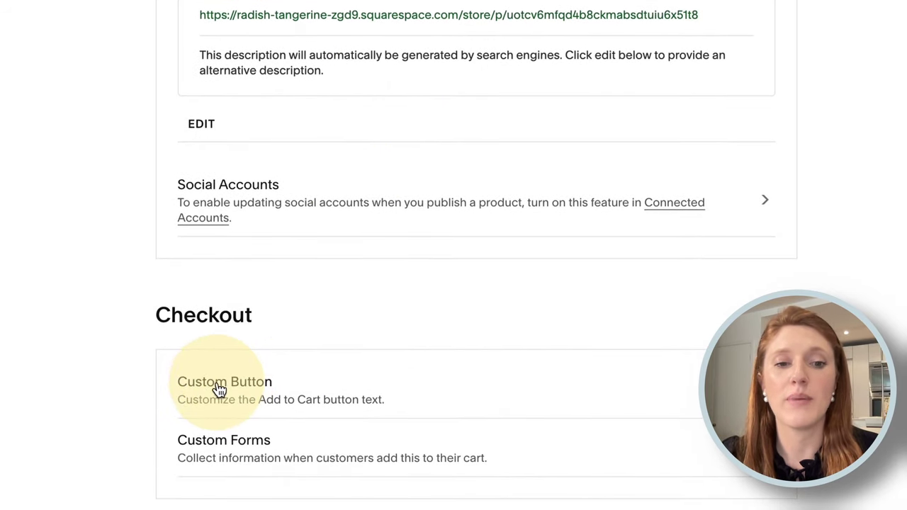
pyautogui.click(245, 446)
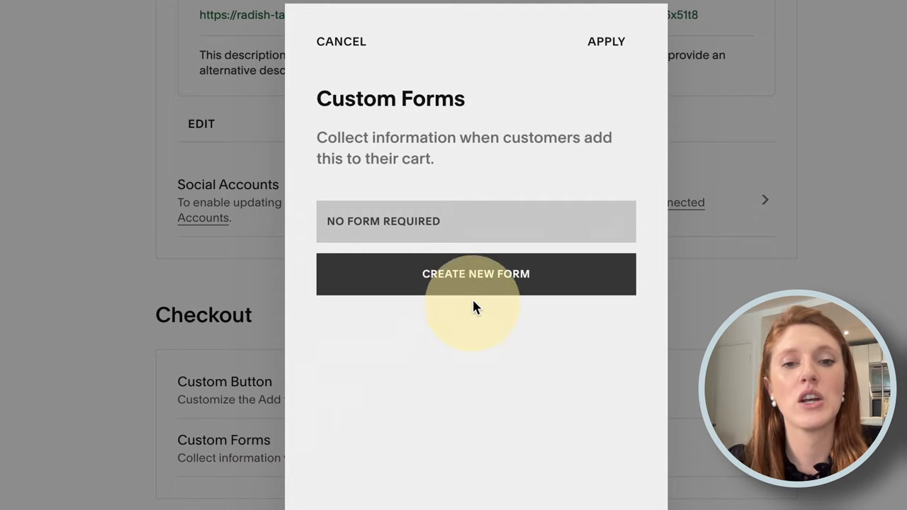
pyautogui.click(473, 275)
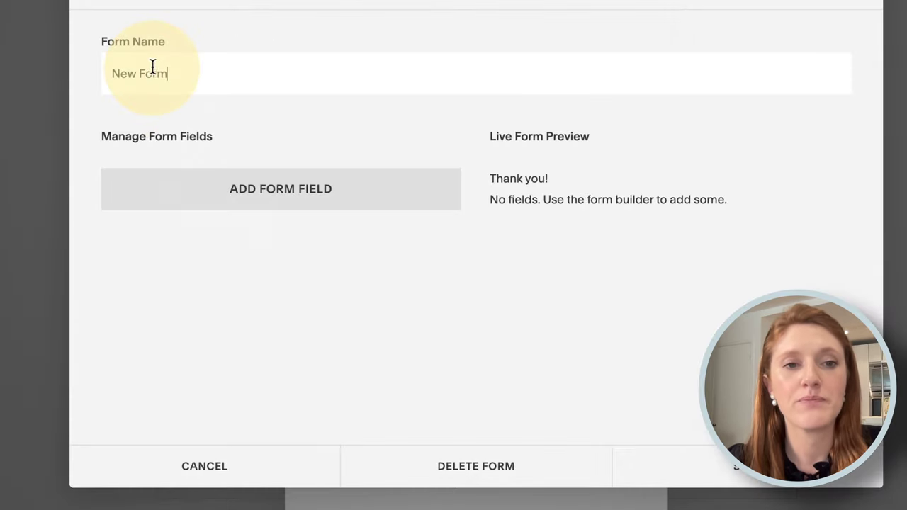
pyautogui.moveTo(180, 71); pyautogui.dragTo(80, 76)
pyautogui.press('BackSpace')
pyautogui.write('Custom Wedding Cake')
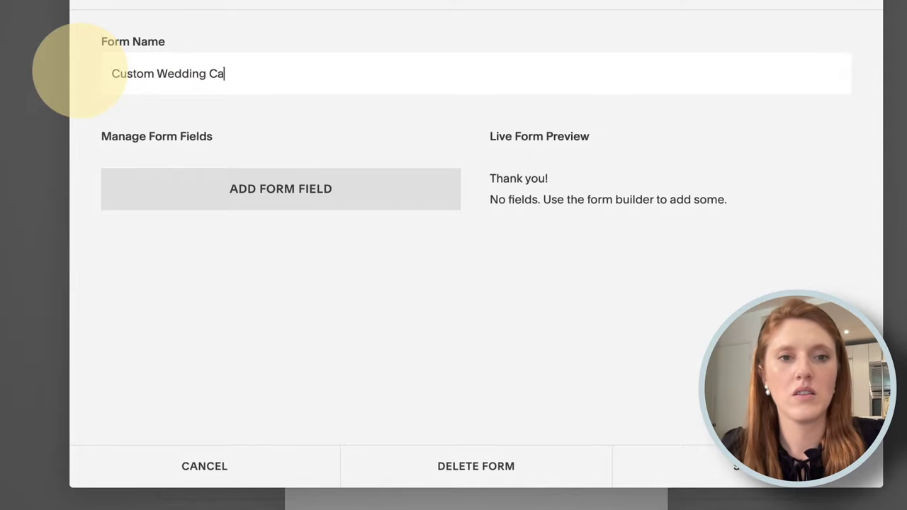
# Add a dropdown field to the form titled "How many wedding guests do you have?"
pyautogui.click(304, 194)
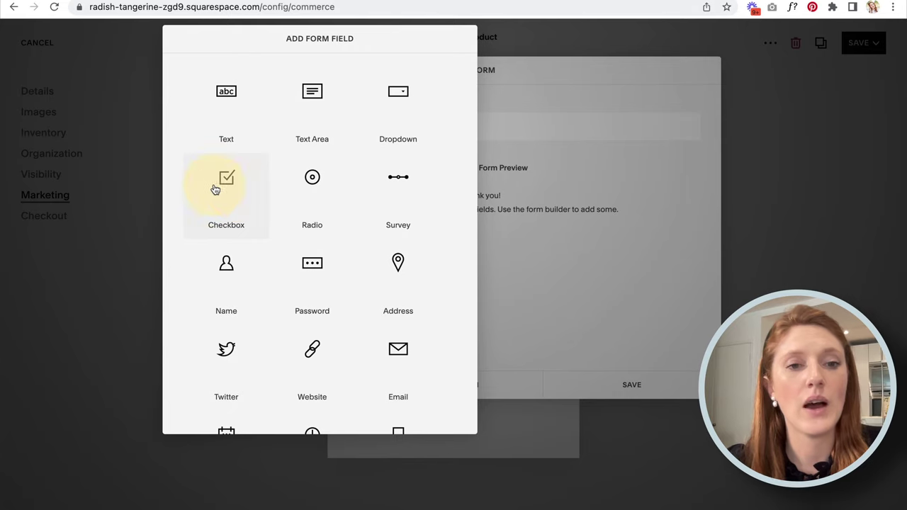
pyautogui.click(398, 94)
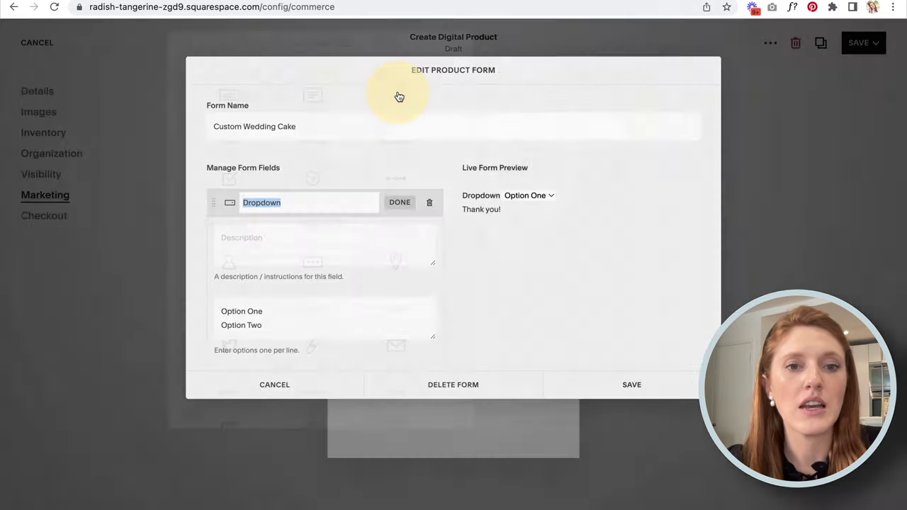
pyautogui.write('How many')
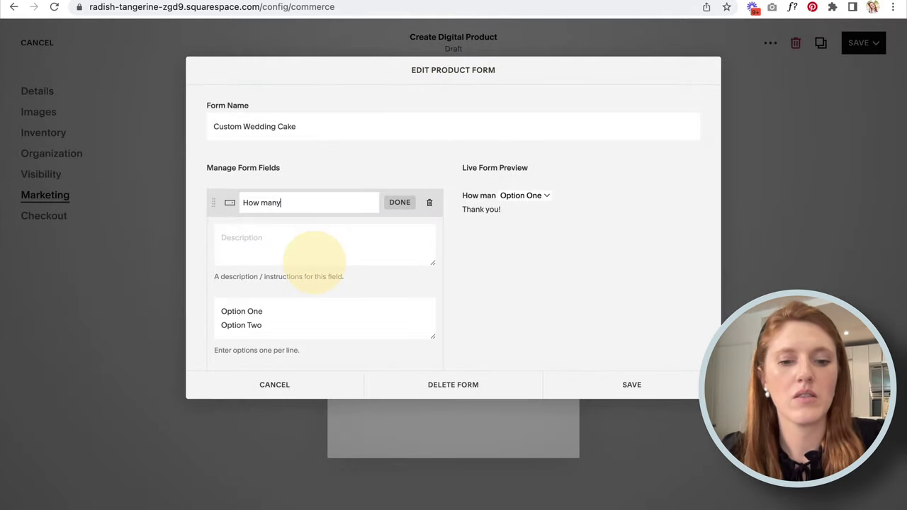
pyautogui.write(' wedding guests')
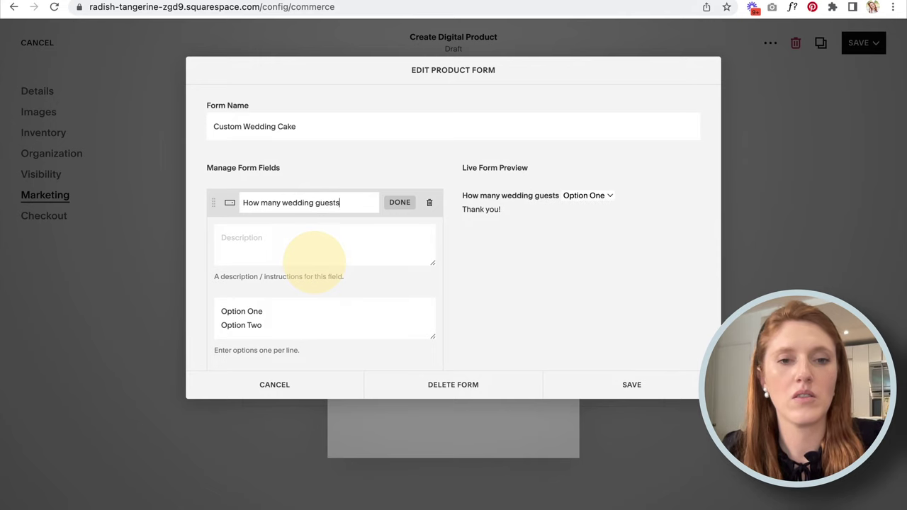
pyautogui.write(' do you have?')
# Replace the dropdown's default options with 0-15 guests, 16-30 guests and 31-50 guests, and finish editing the field
pyautogui.moveTo(273, 314); pyautogui.dragTo(190, 315)
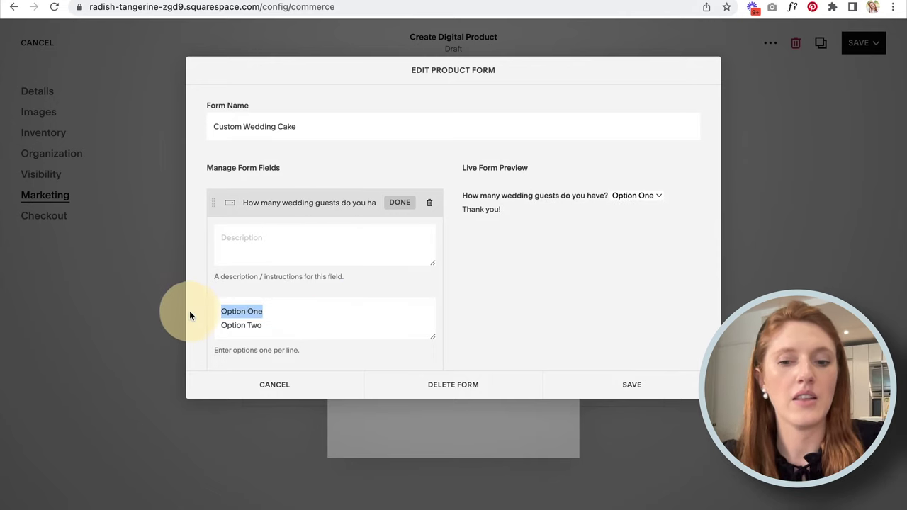
pyautogui.write('0-15')
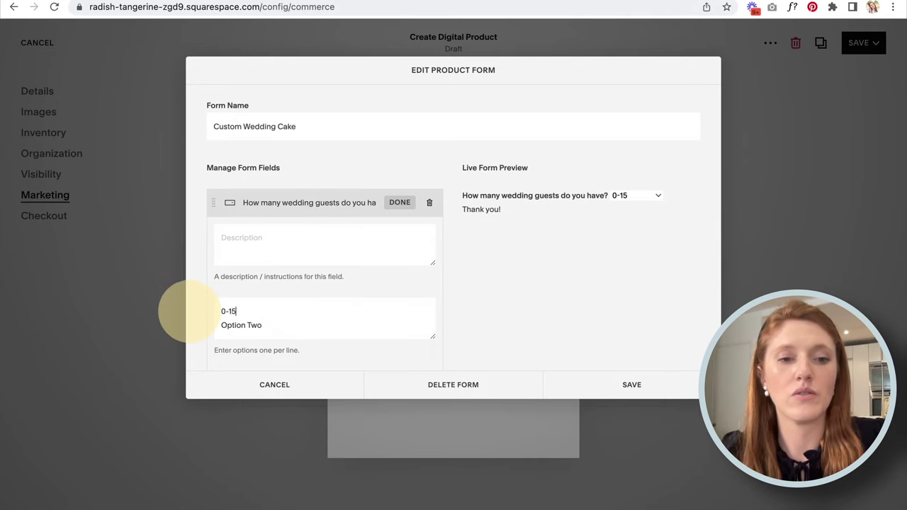
pyautogui.write(' guests')
pyautogui.press('Down')
pyautogui.hotkey('shift', 'Home')
pyautogui.write('1')
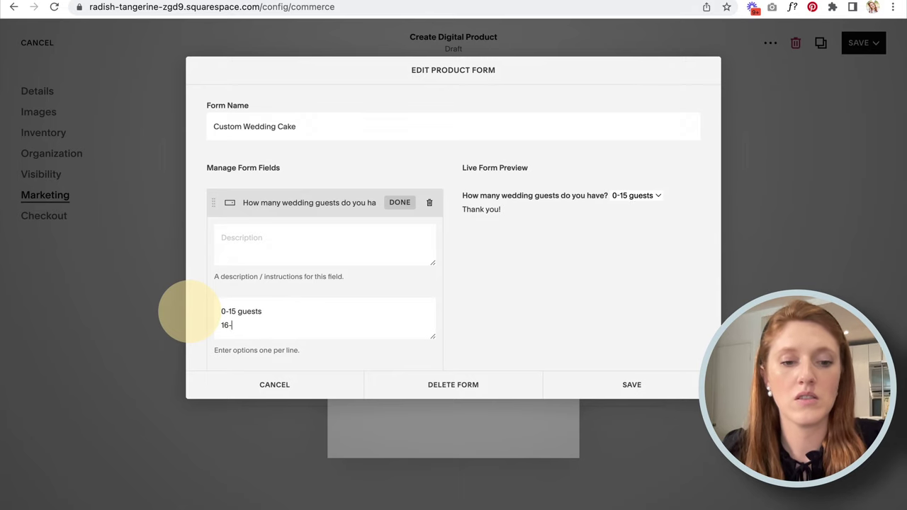
pyautogui.write('6-30 guests')
pyautogui.press('Return')
pyautogui.write('31-50 guests')
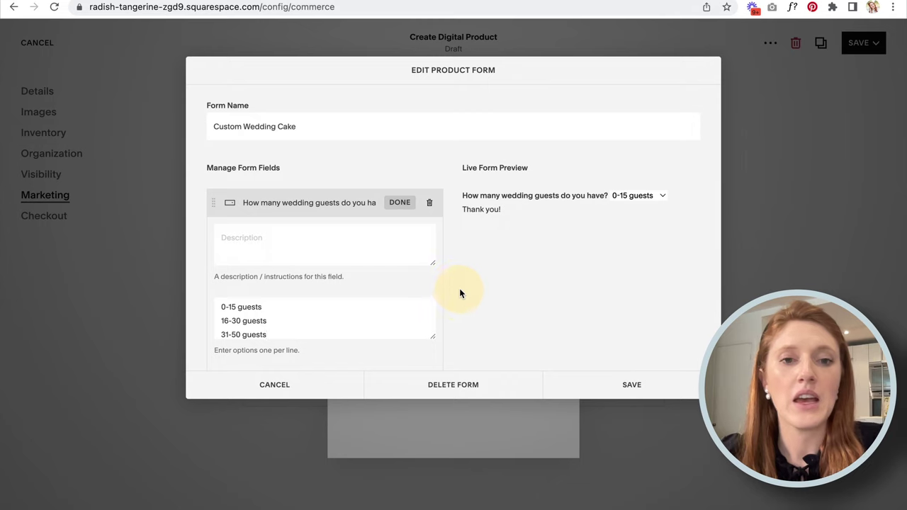
pyautogui.scroll(-1, 425, 213)
pyautogui.click(399, 148)
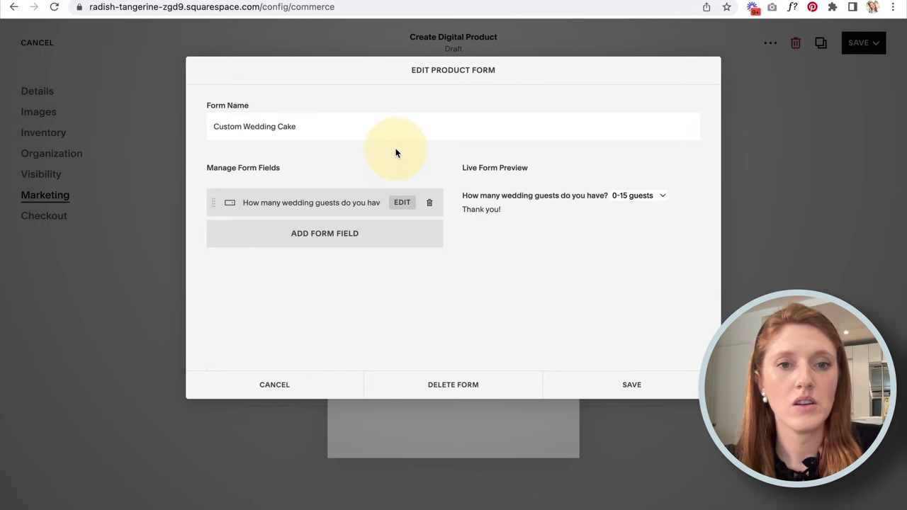
# Add a text field to the form titled "Do you have any special requests for your cake?"
pyautogui.click(319, 233)
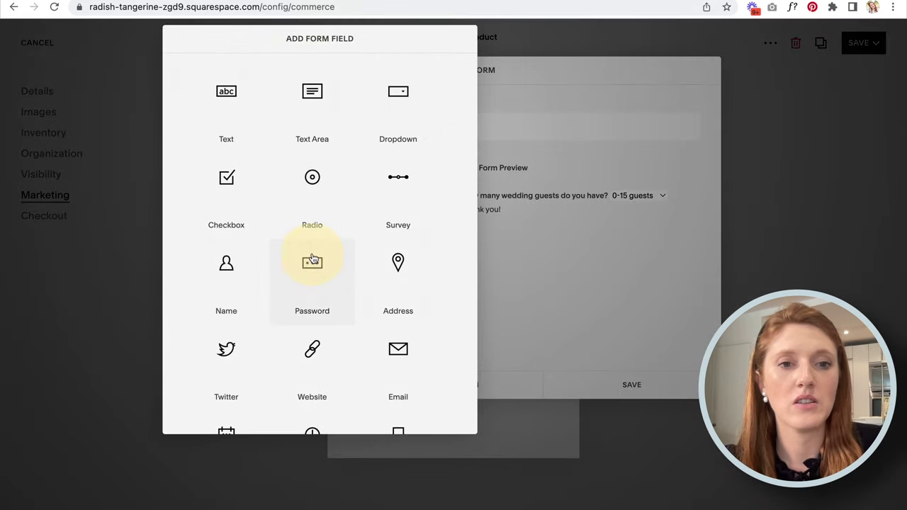
pyautogui.click(226, 92)
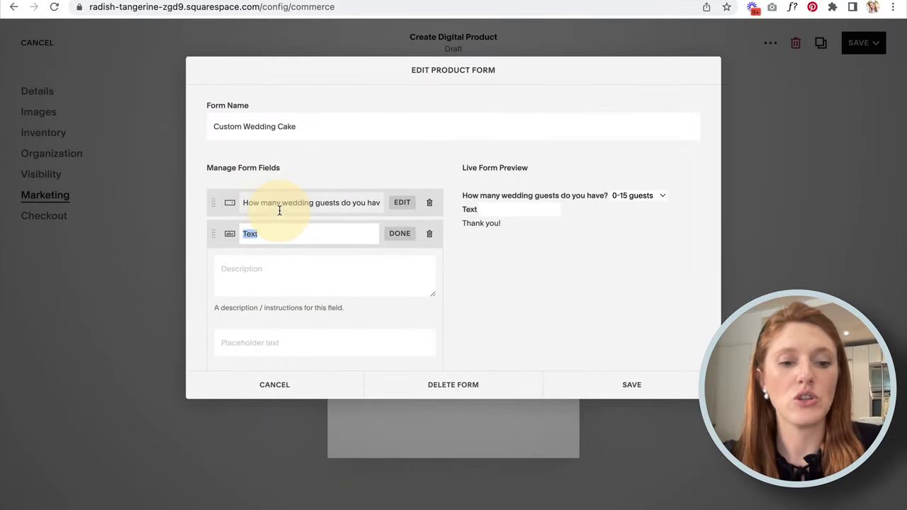
pyautogui.write('Do you have any special reque')
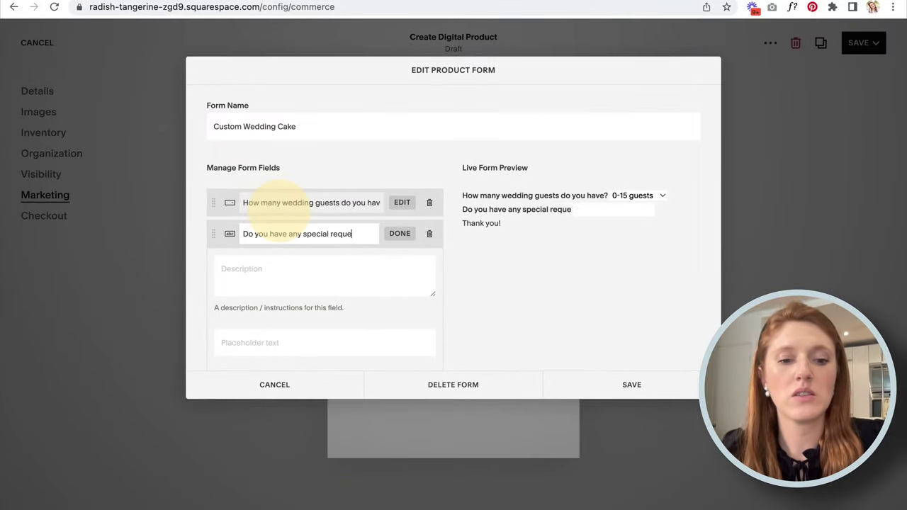
pyautogui.write('sts for your cake?')
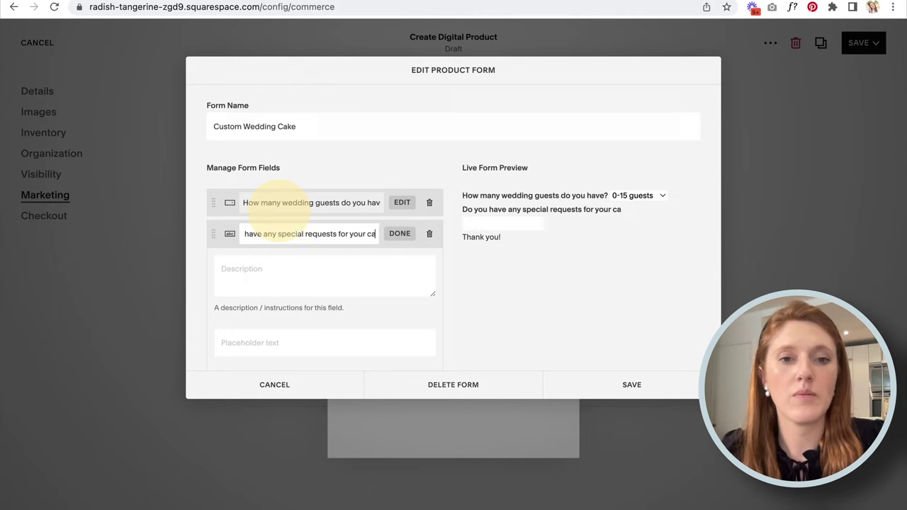
pyautogui.click(410, 236)
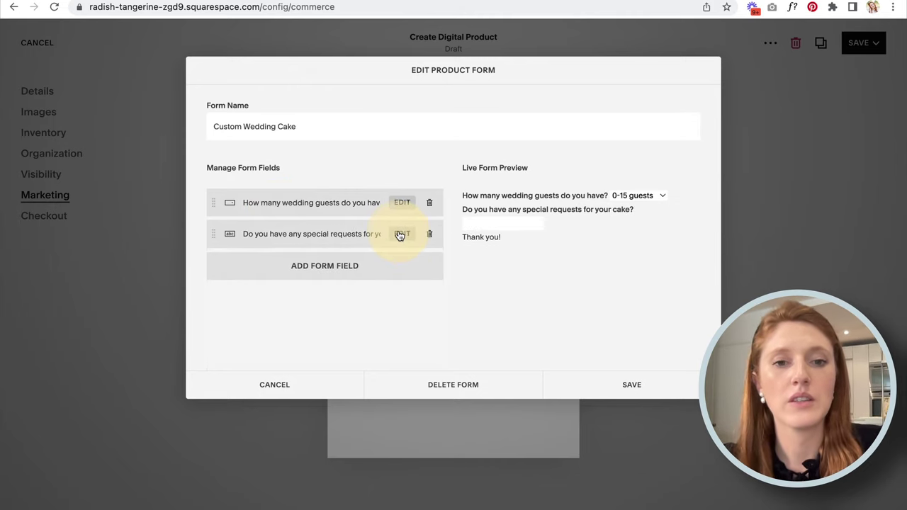
pyautogui.click(314, 266)
pyautogui.scroll(-3, 348, 300)
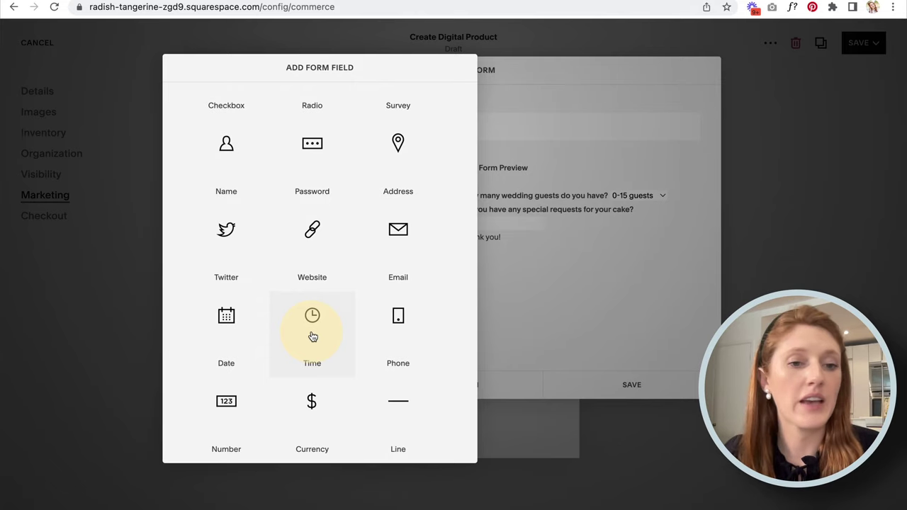
pyautogui.scroll(3, 313, 336)
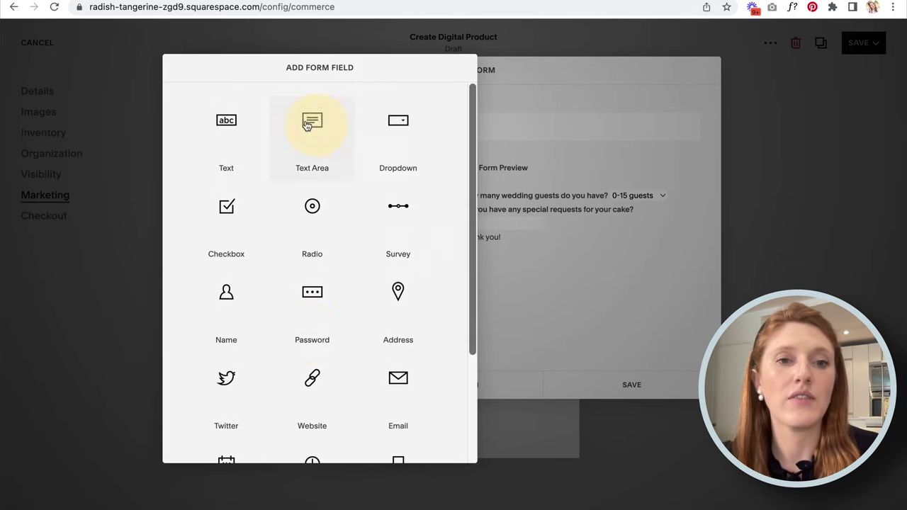
pyautogui.click(544, 292)
# Save the Custom Wedding Cake form and apply it to the product's checkout
pyautogui.click(623, 385)
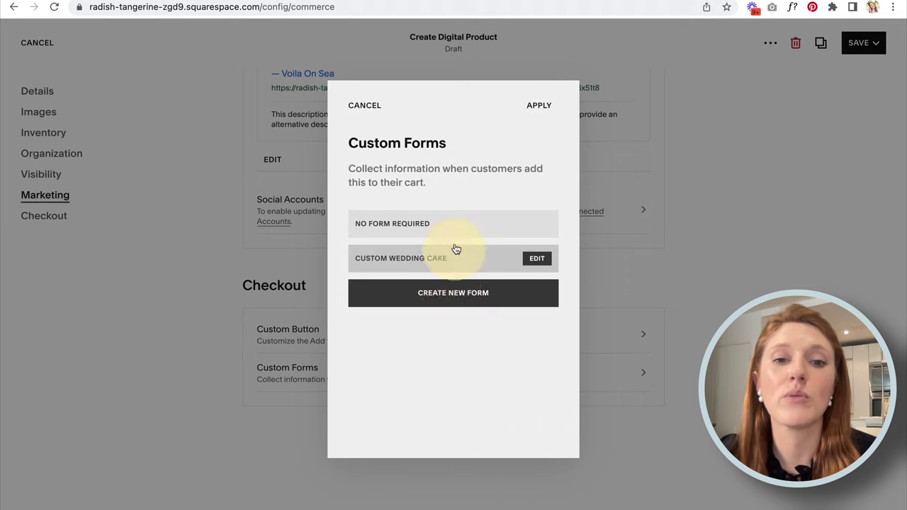
pyautogui.click(538, 106)
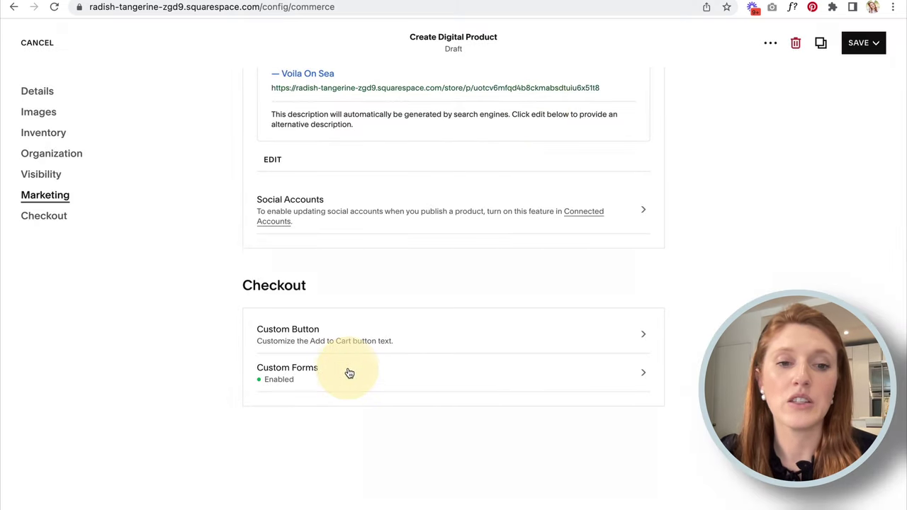
pyautogui.click(454, 334)
pyautogui.click(550, 232)
pyautogui.click(401, 291)
pyautogui.moveTo(416, 290); pyautogui.dragTo(325, 290)
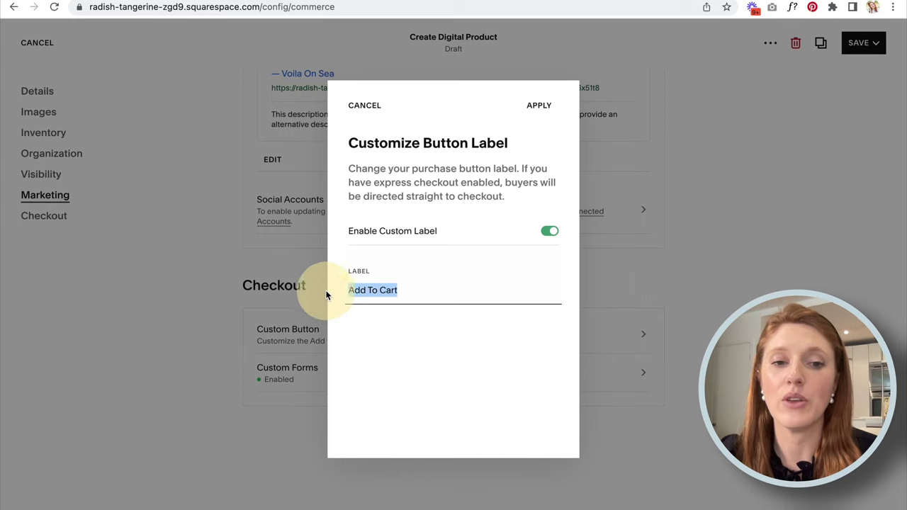
pyautogui.click(400, 290)
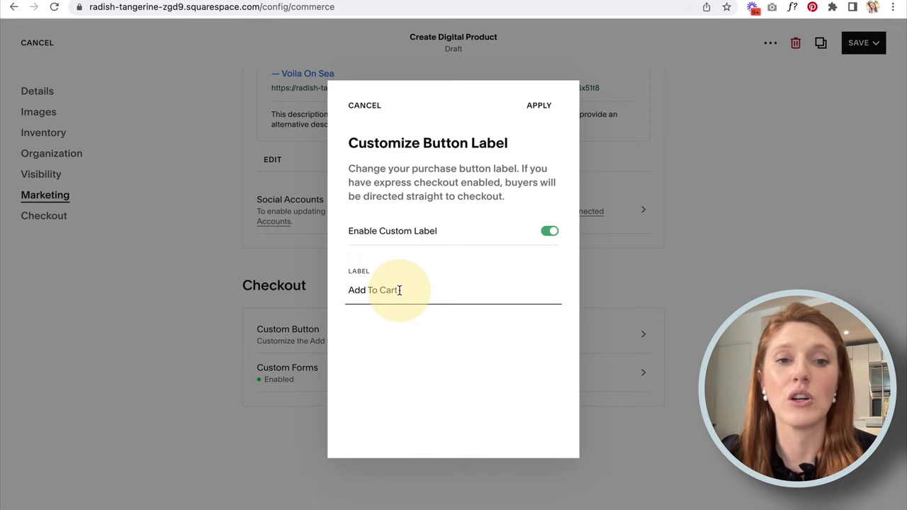
pyautogui.click(364, 105)
pyautogui.click(521, 293)
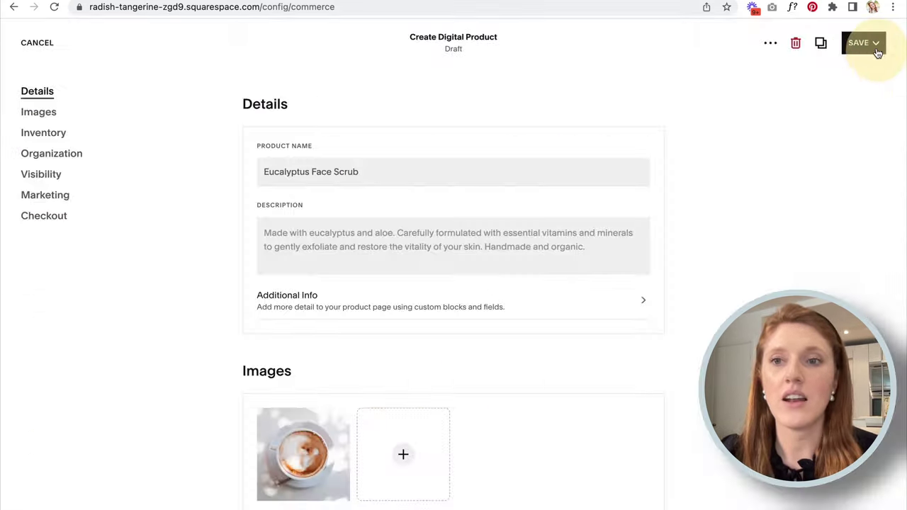
# Save the new digital product without publishing it, and check its visibility in the Commerce inventory
pyautogui.click(876, 42)
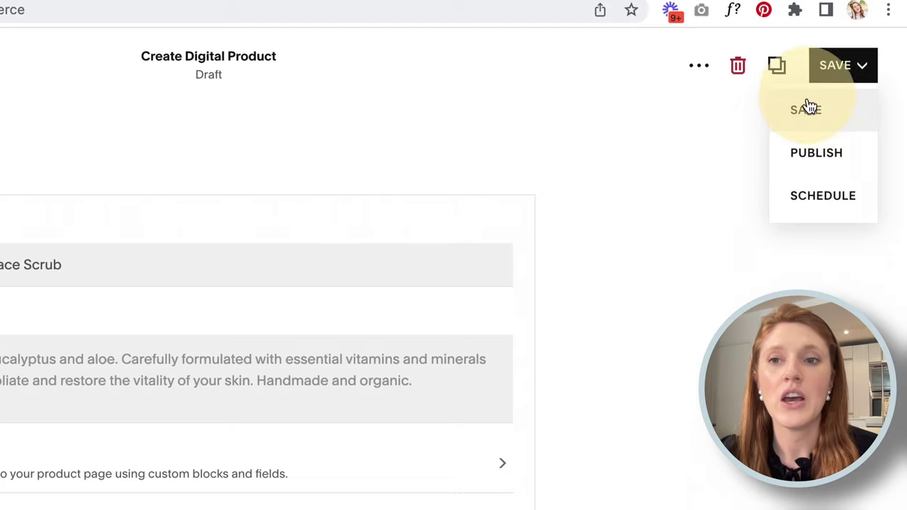
pyautogui.click(808, 108)
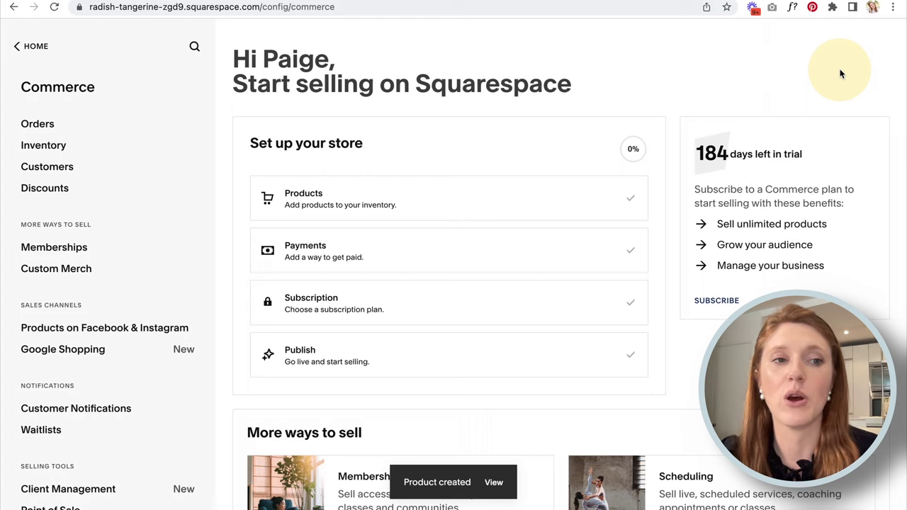
pyautogui.click(38, 146)
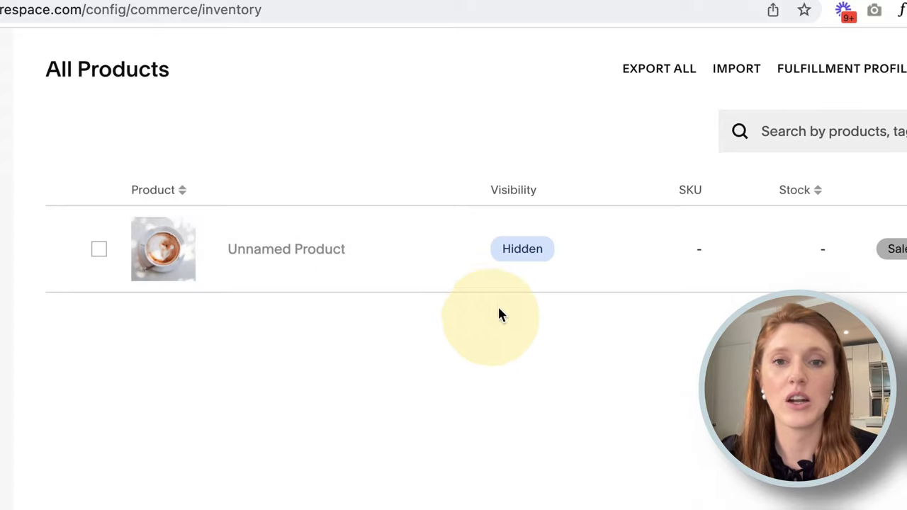
pyautogui.click(522, 250)
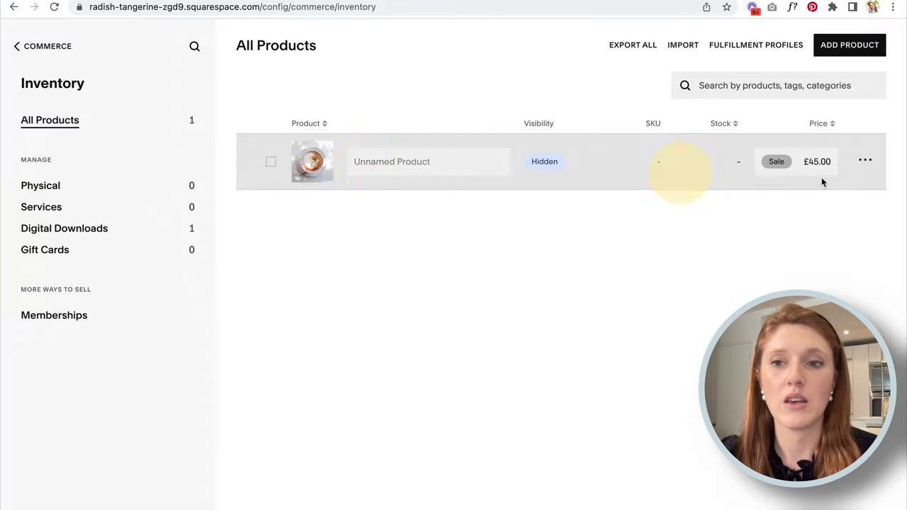
# Reopen the hidden product from the inventory for editing and publish it
pyautogui.click(865, 165)
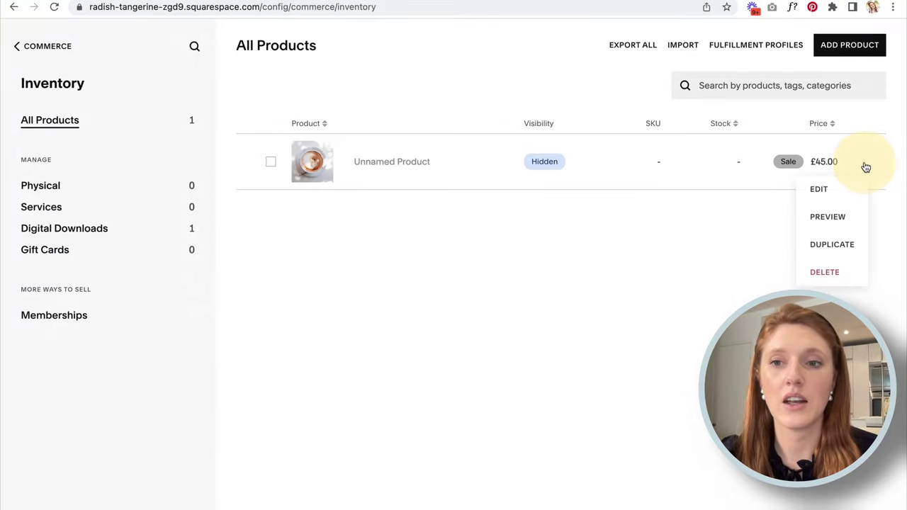
pyautogui.click(817, 188)
pyautogui.click(863, 41)
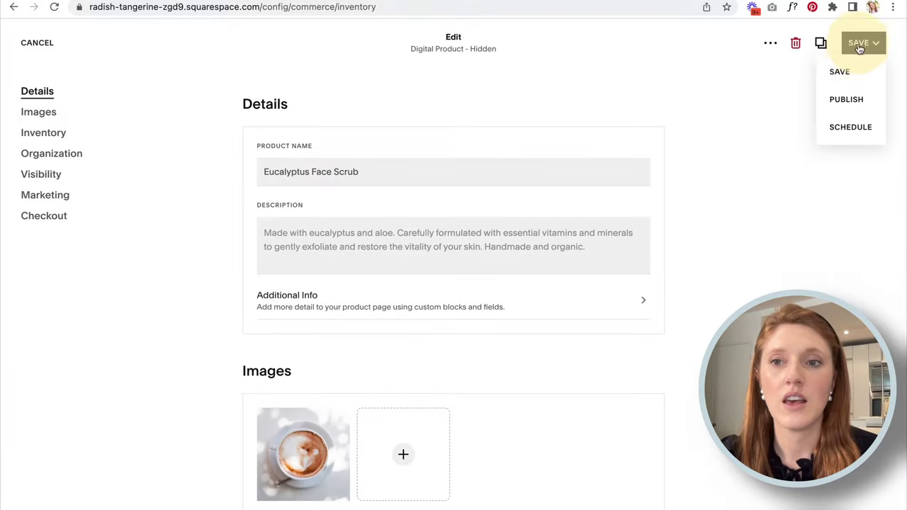
pyautogui.click(835, 134)
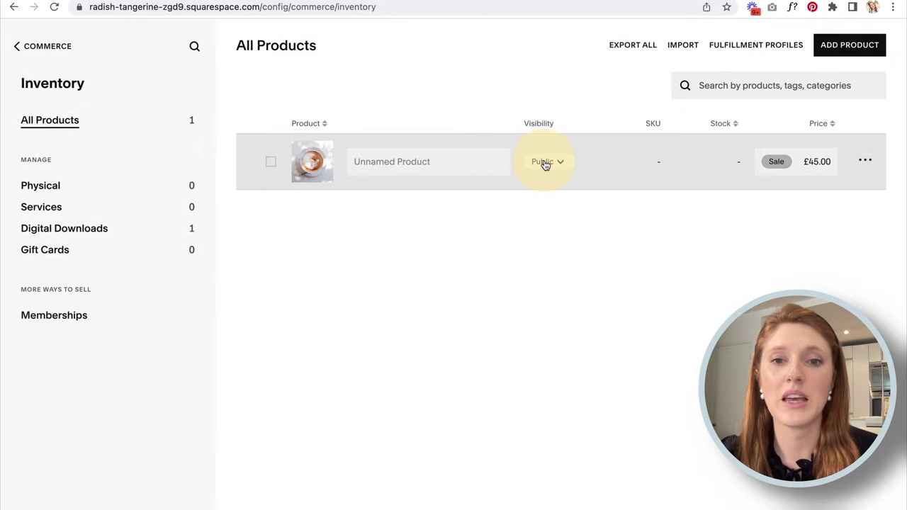
# Reopen the published product to view its additional editor options, and save it again
pyautogui.click(866, 161)
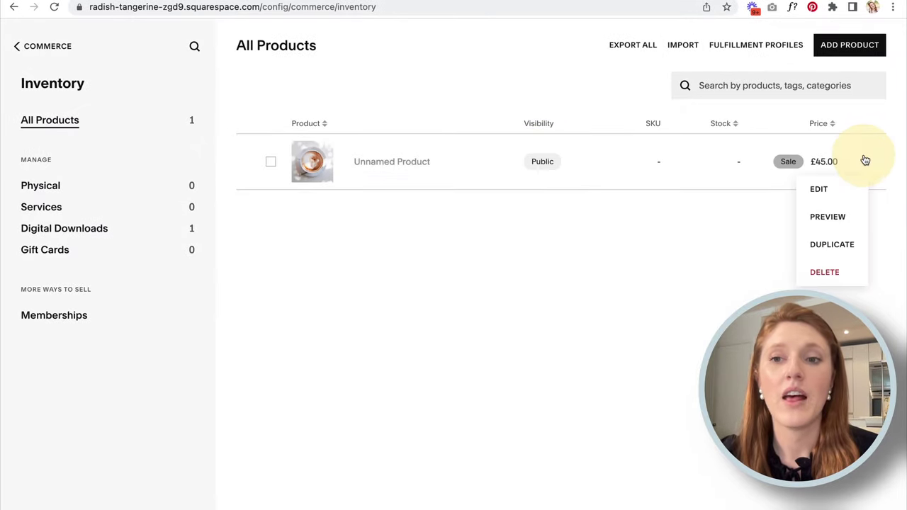
pyautogui.click(818, 189)
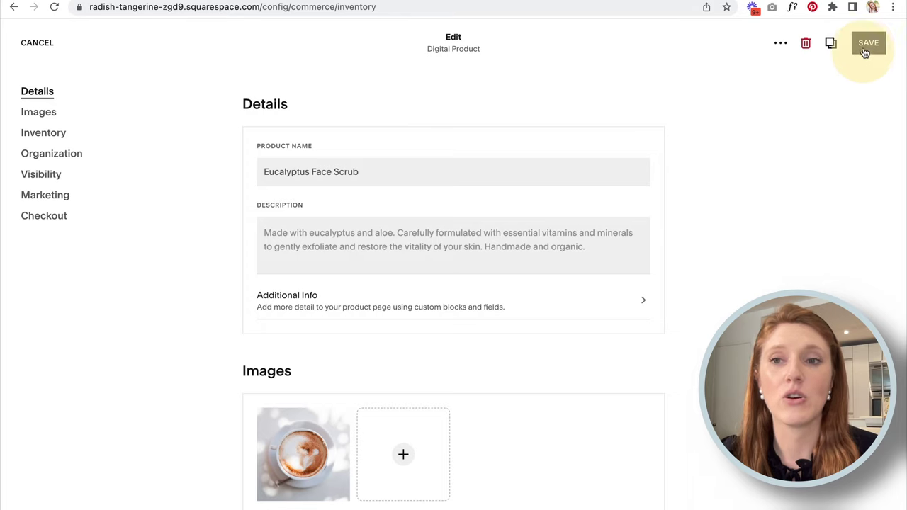
pyautogui.click(780, 43)
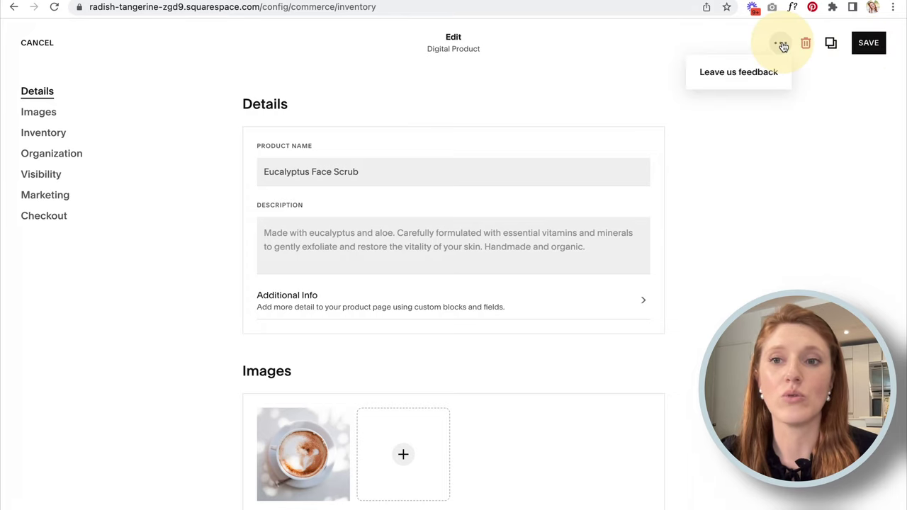
pyautogui.click(862, 45)
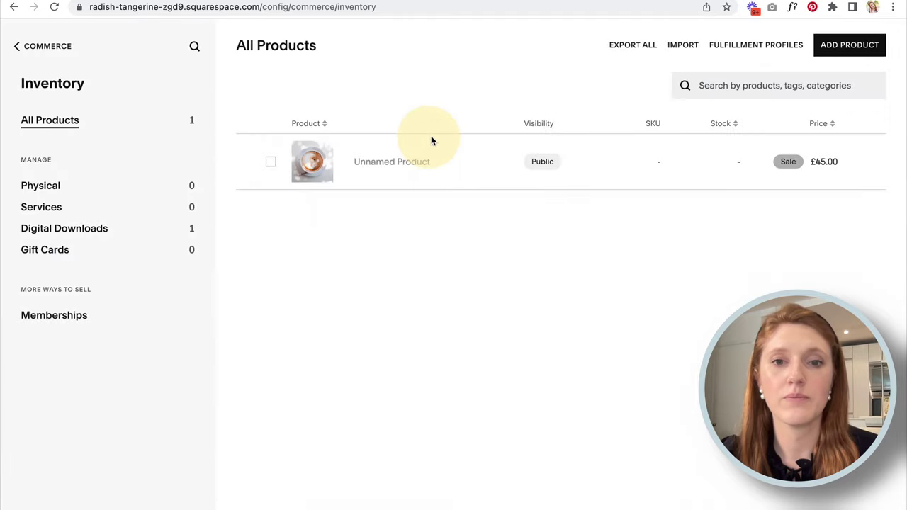
pyautogui.click(543, 161)
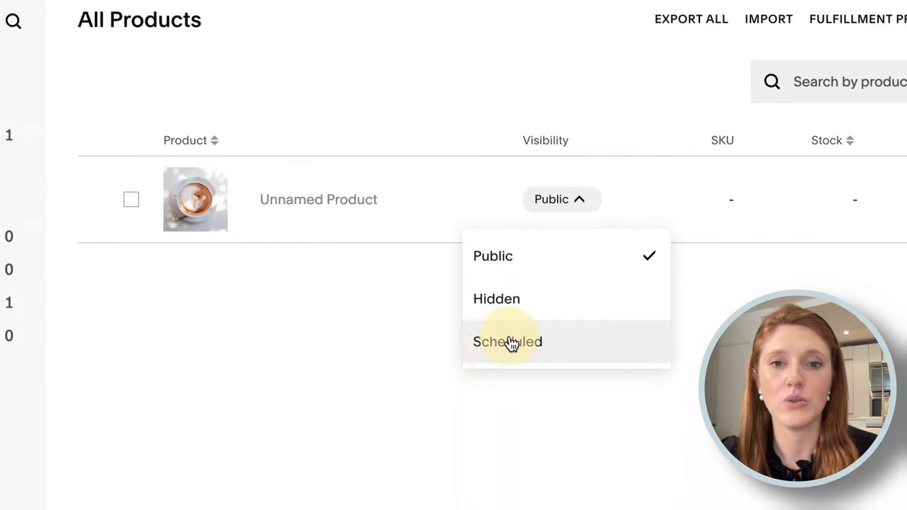
pyautogui.click(509, 342)
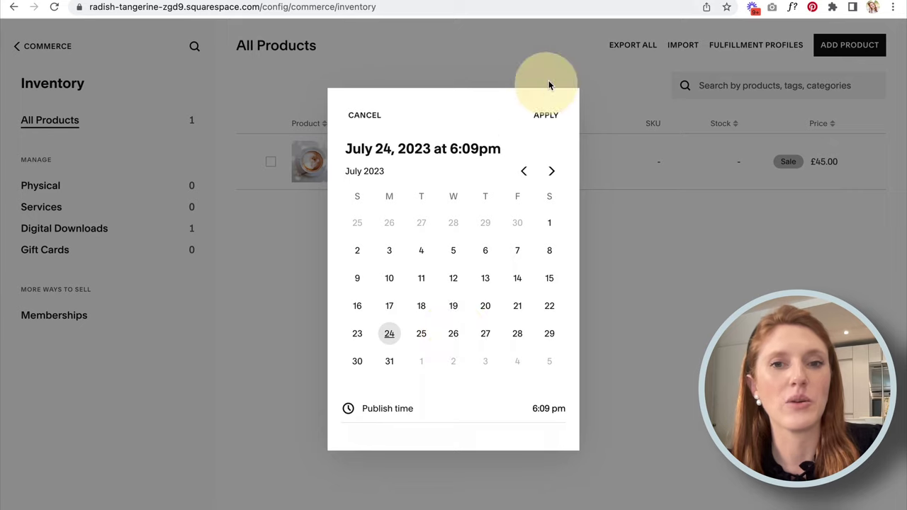
pyautogui.click(363, 115)
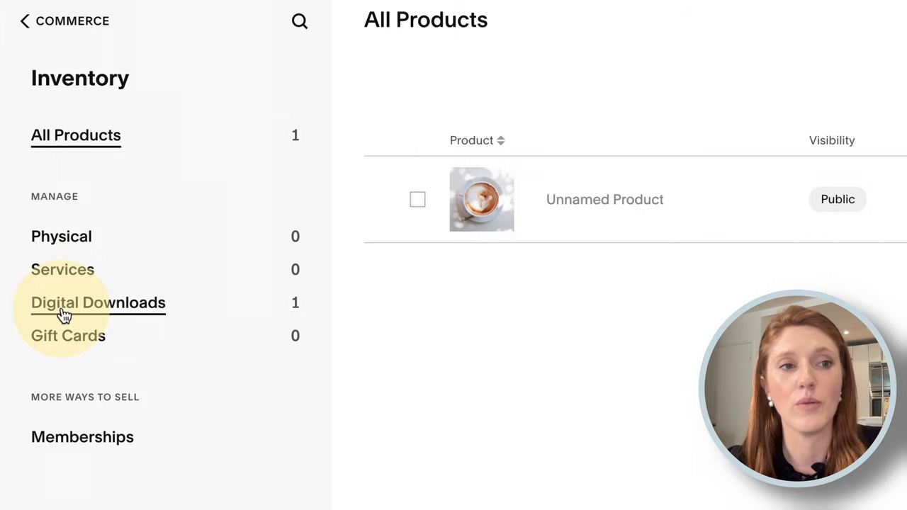
# Open the Payments part of the Commerce store setup and review the payment processors on offer
pyautogui.click(29, 20)
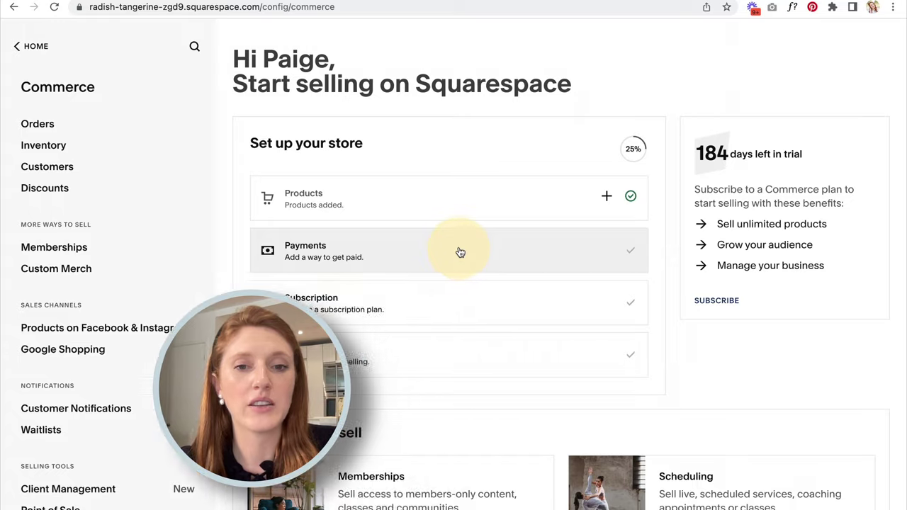
pyautogui.click(460, 251)
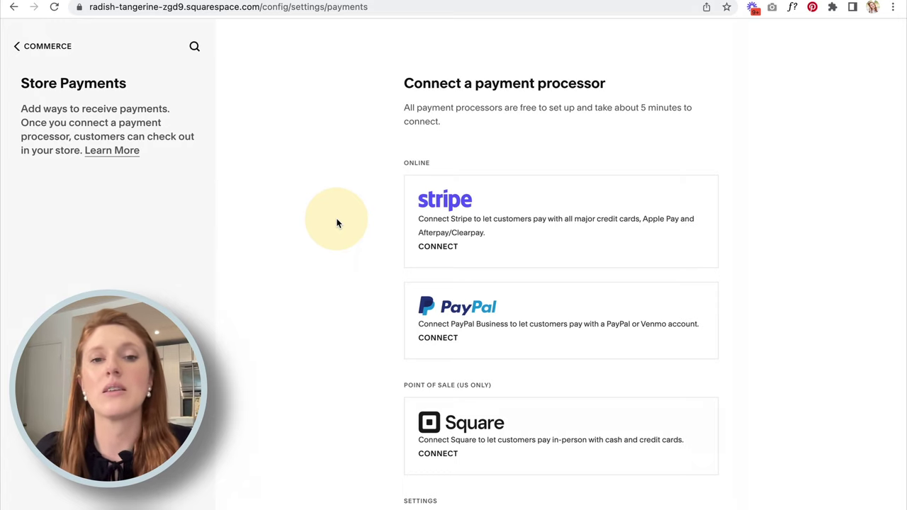
pyautogui.scroll(-2, 338, 224)
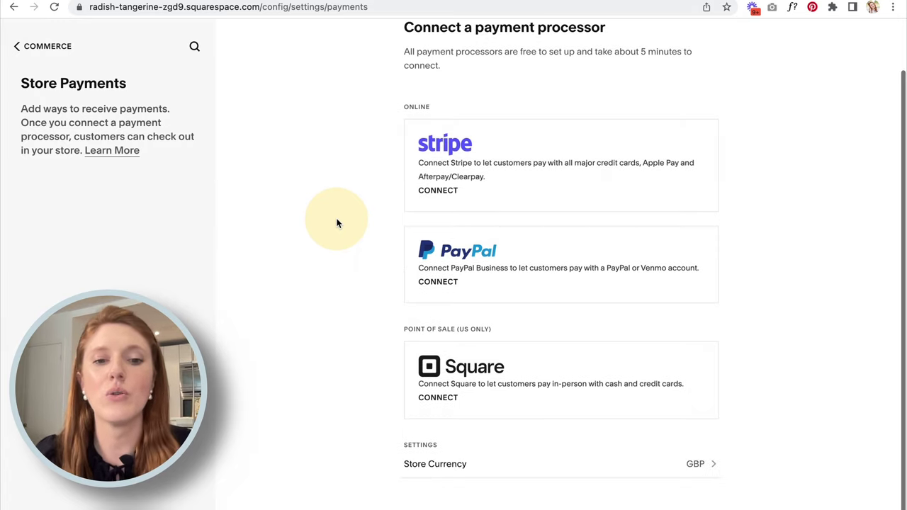
pyautogui.scroll(1, 338, 224)
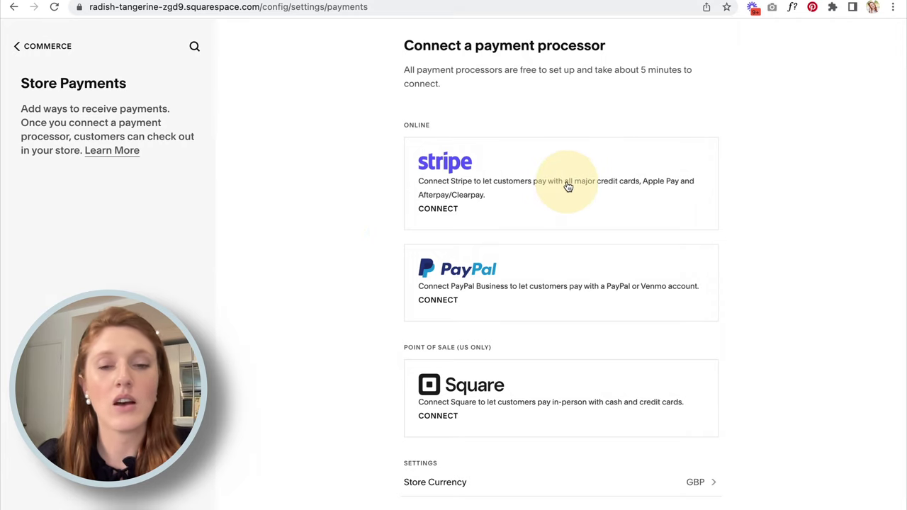
pyautogui.scroll(-1, 568, 186)
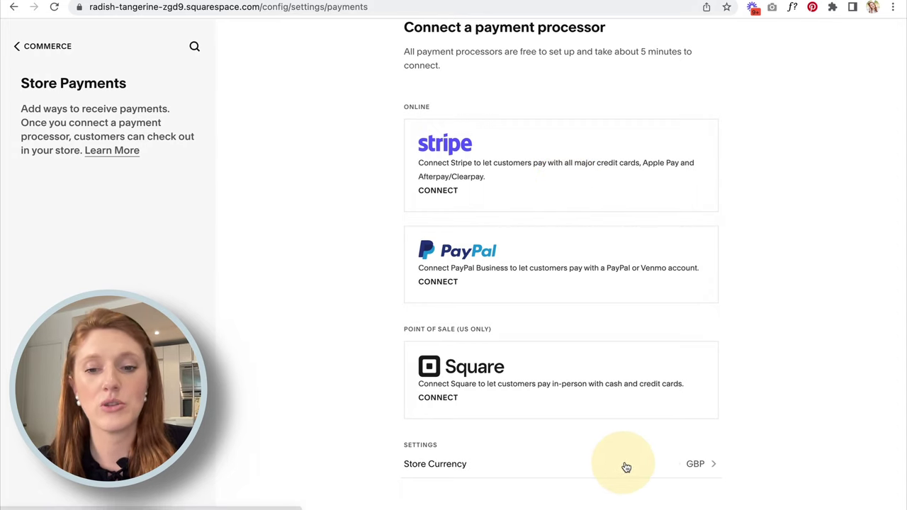
# Set the store currency to US Dollar (USD), save it, and return to the Store Payments page
pyautogui.click(696, 465)
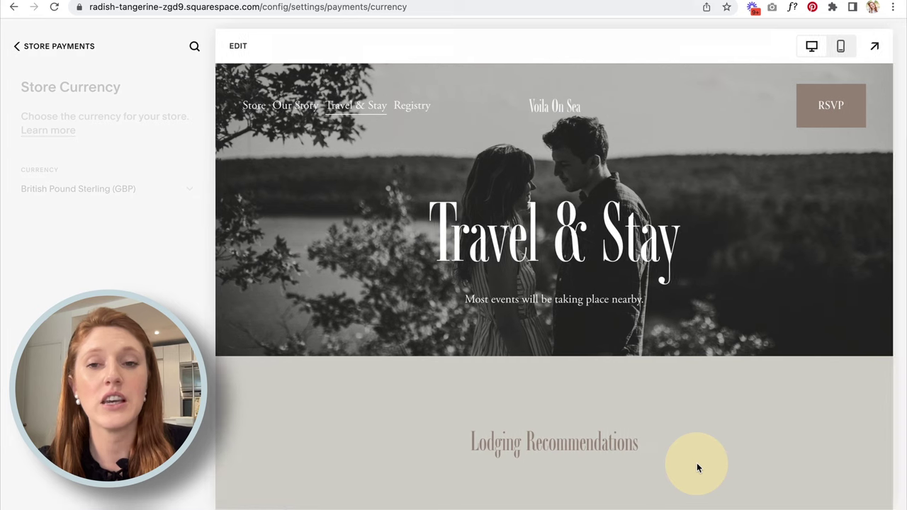
pyautogui.click(103, 189)
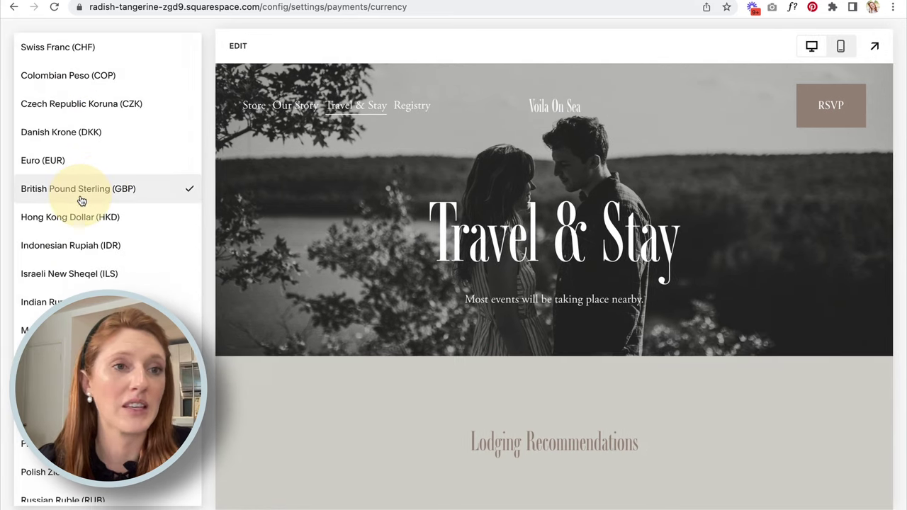
pyautogui.scroll(-5, 60, 302)
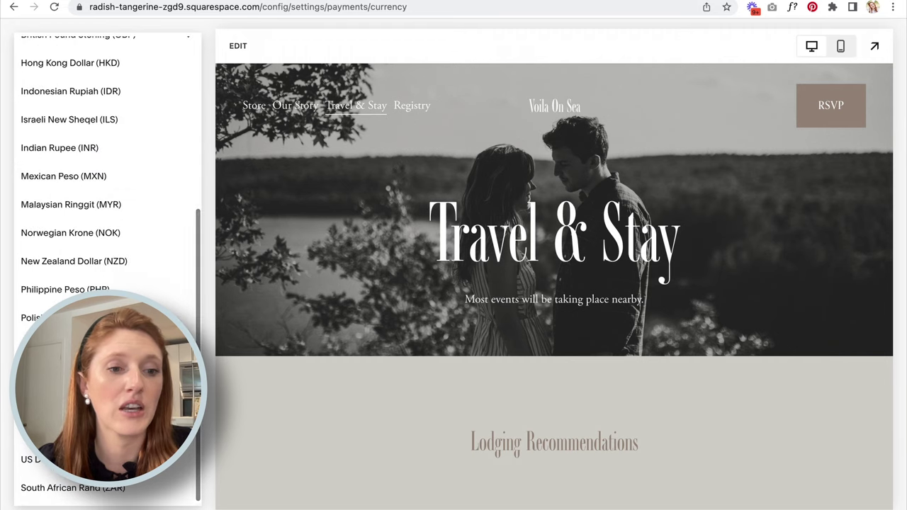
pyautogui.click(71, 459)
pyautogui.click(31, 47)
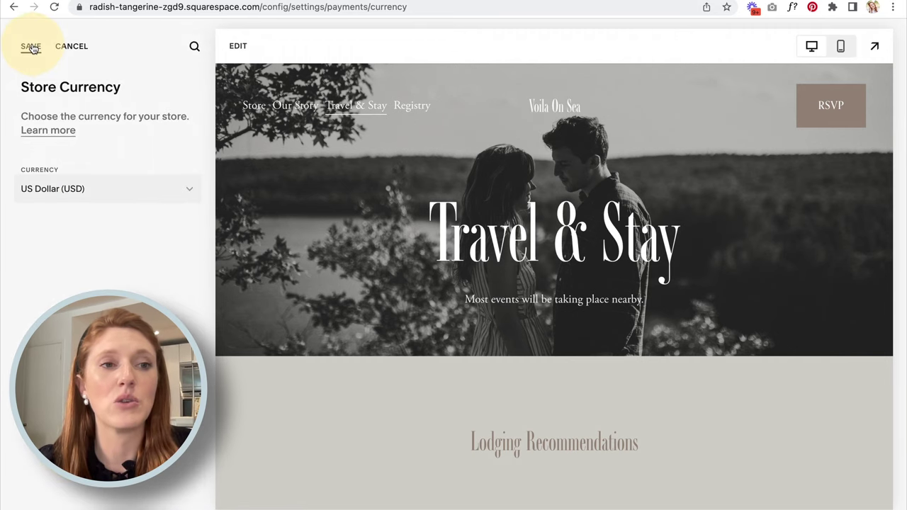
pyautogui.click(473, 204)
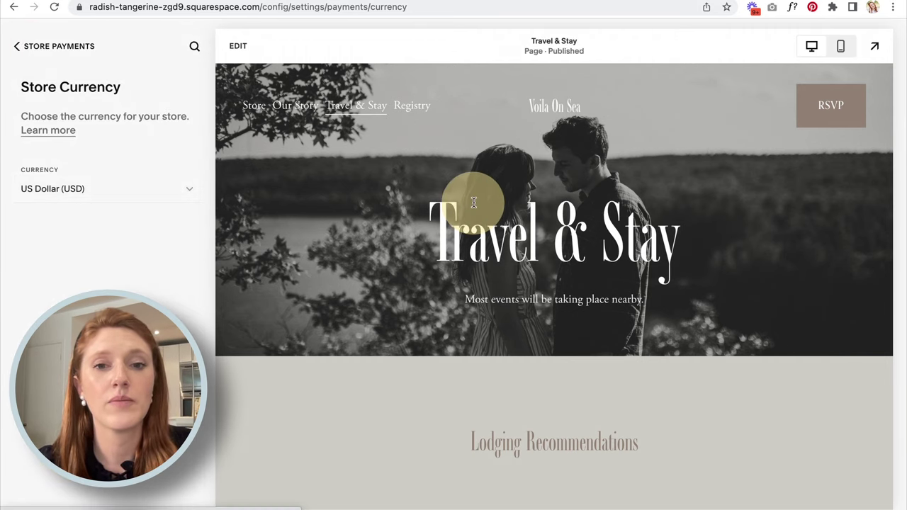
pyautogui.click(31, 47)
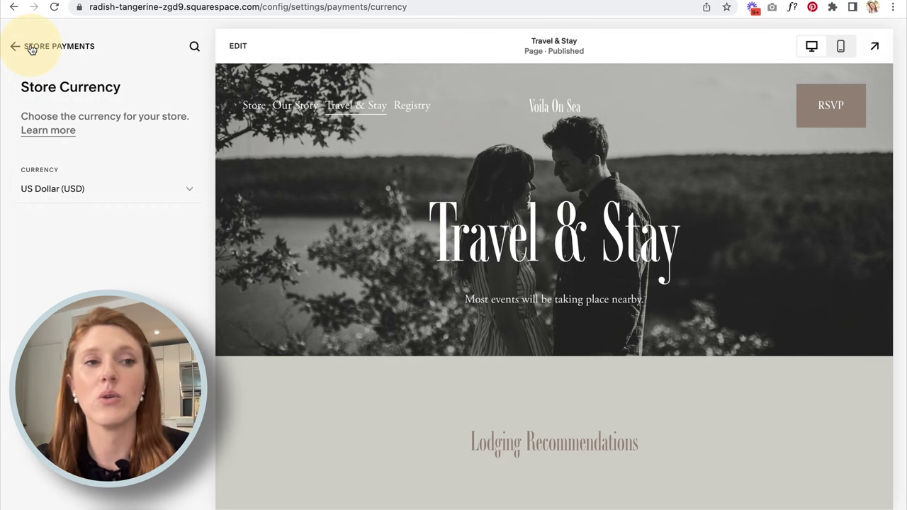
pyautogui.click(30, 47)
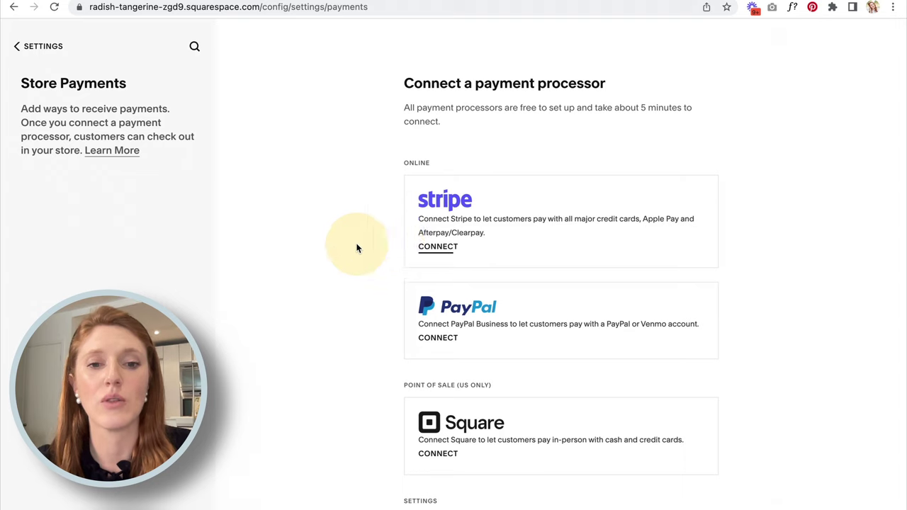
pyautogui.scroll(-1, 358, 248)
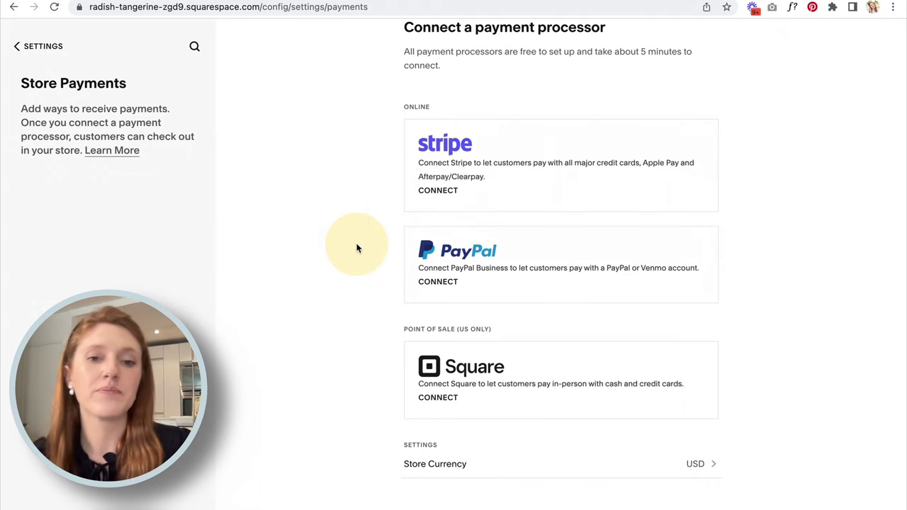
pyautogui.scroll(2, 359, 234)
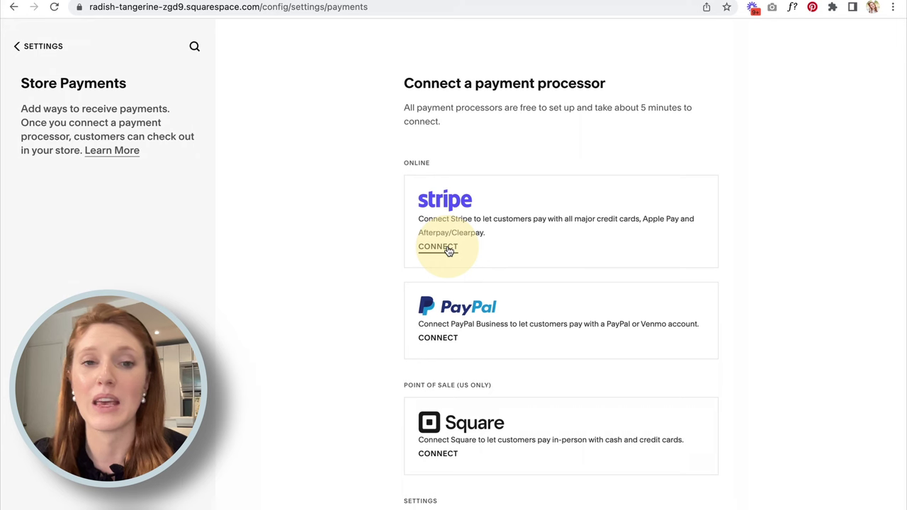
# View the Commerce store setup checklist once more, and open the site's Marketing section
pyautogui.click(31, 46)
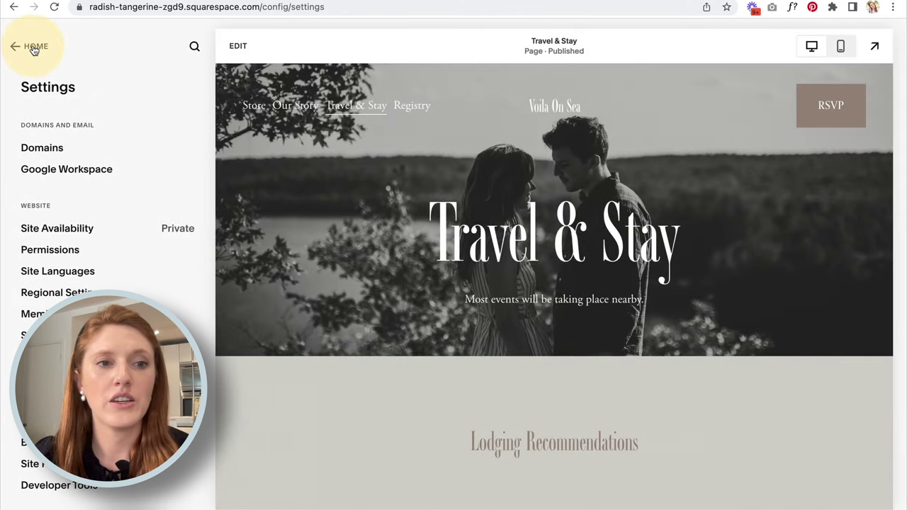
pyautogui.click(33, 48)
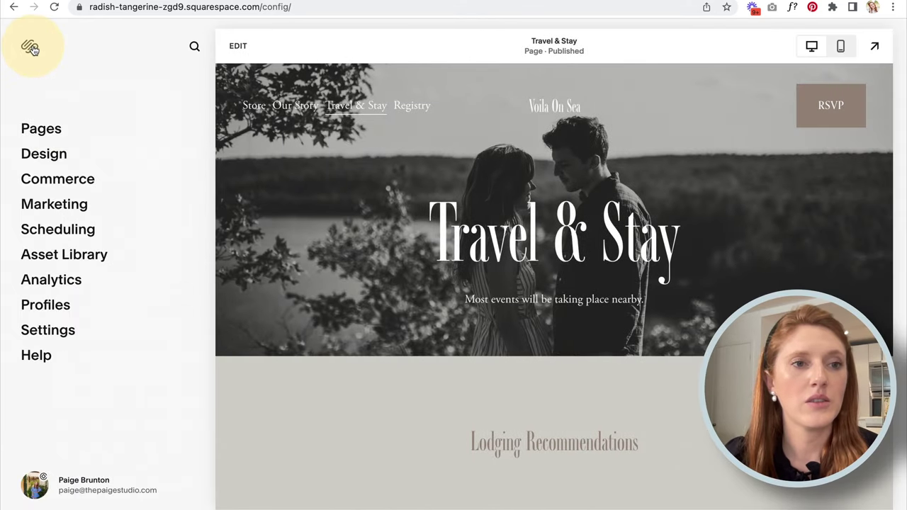
pyautogui.click(51, 185)
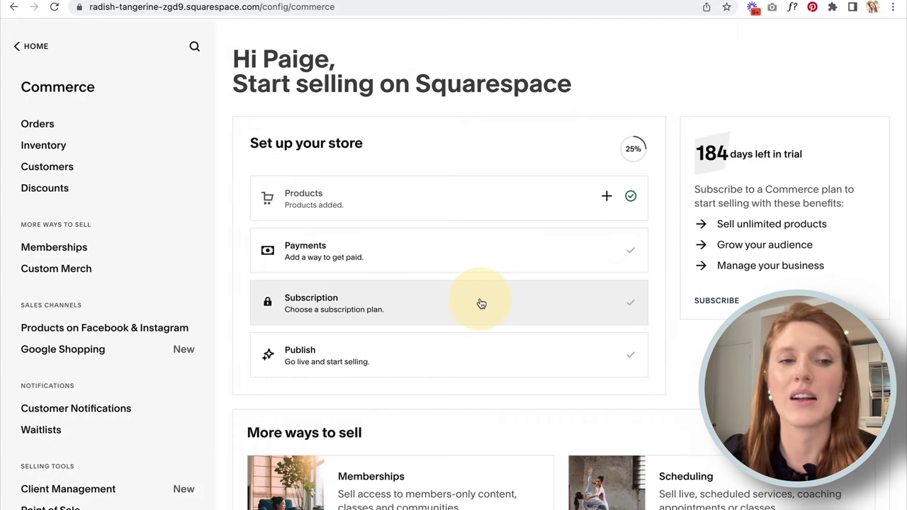
pyautogui.click(31, 45)
pyautogui.click(46, 205)
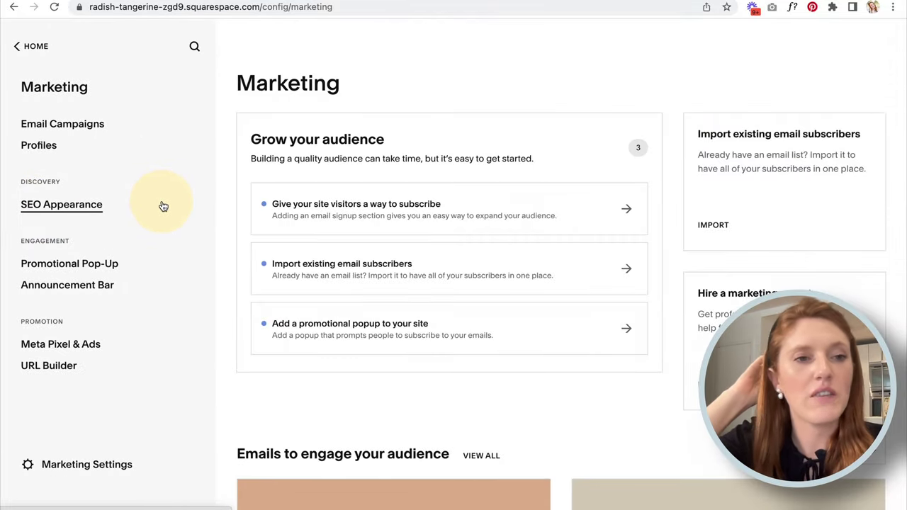
# Switch the promotional pop-up to the Spring Sale layout, save the change, and open the pop-up's action settings
pyautogui.click(66, 267)
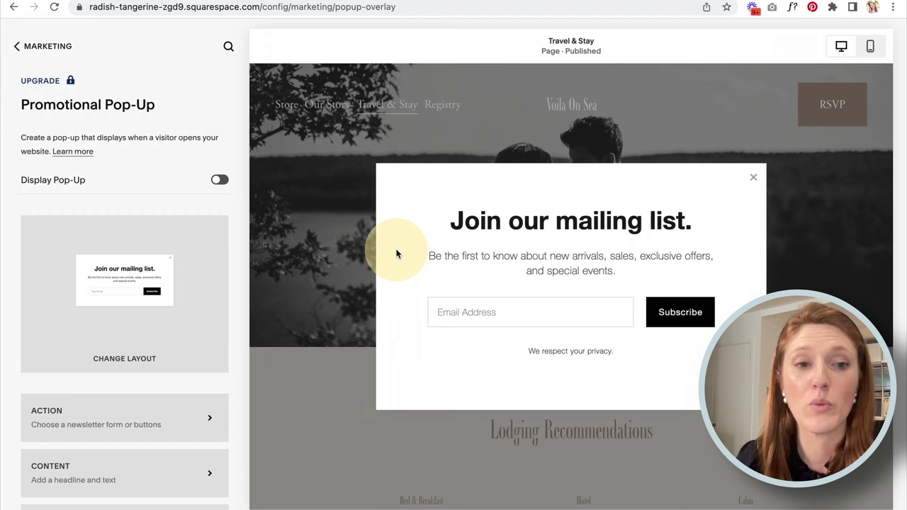
pyautogui.click(118, 358)
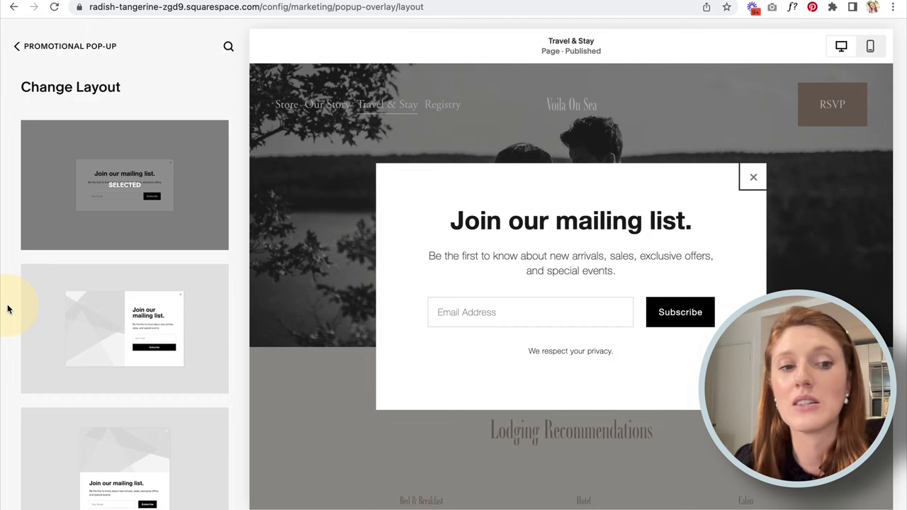
pyautogui.scroll(-10, 39, 312)
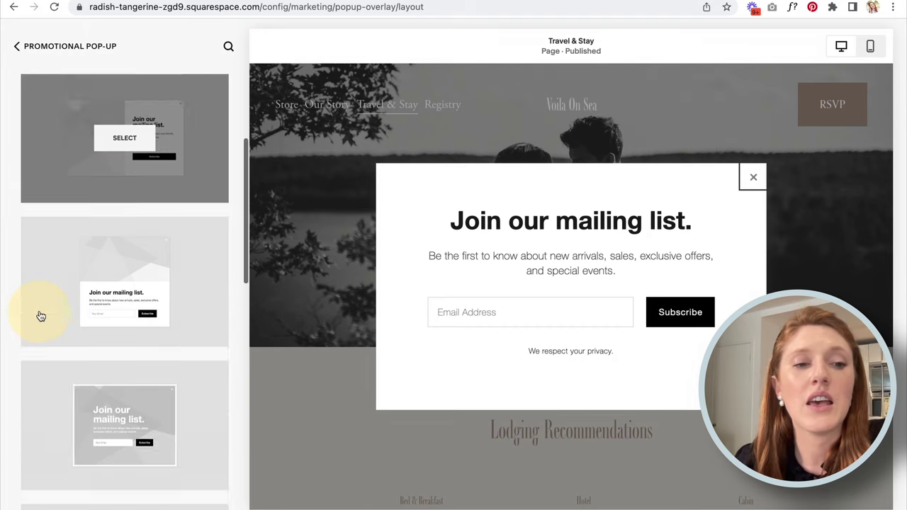
pyautogui.scroll(-10, 40, 315)
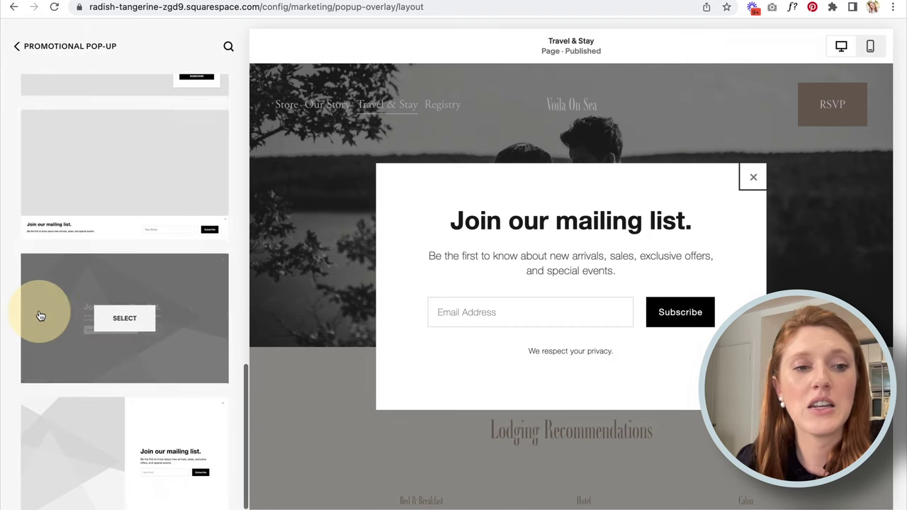
pyautogui.scroll(5, 68, 290)
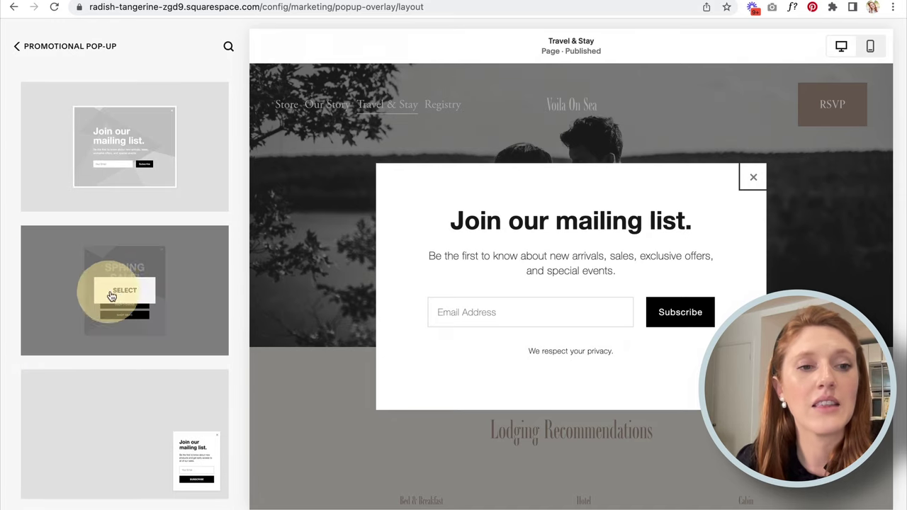
pyautogui.click(117, 293)
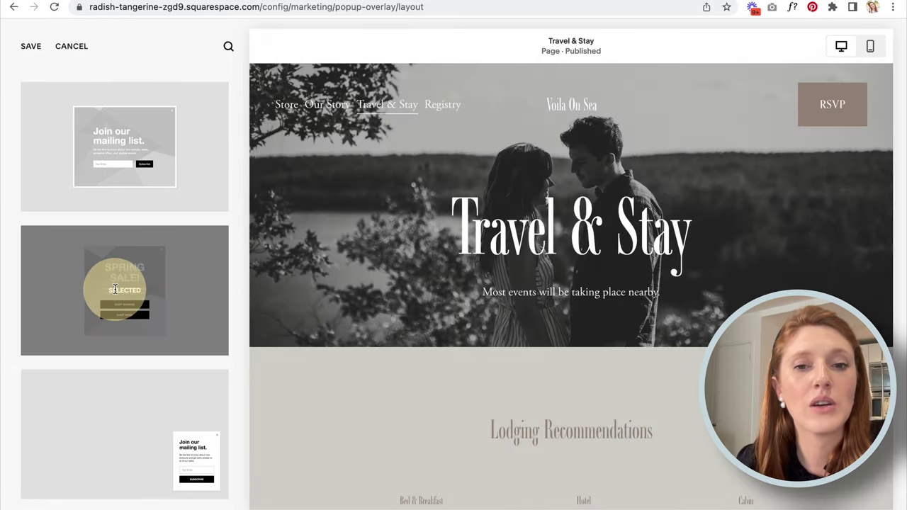
pyautogui.scroll(3, 77, 276)
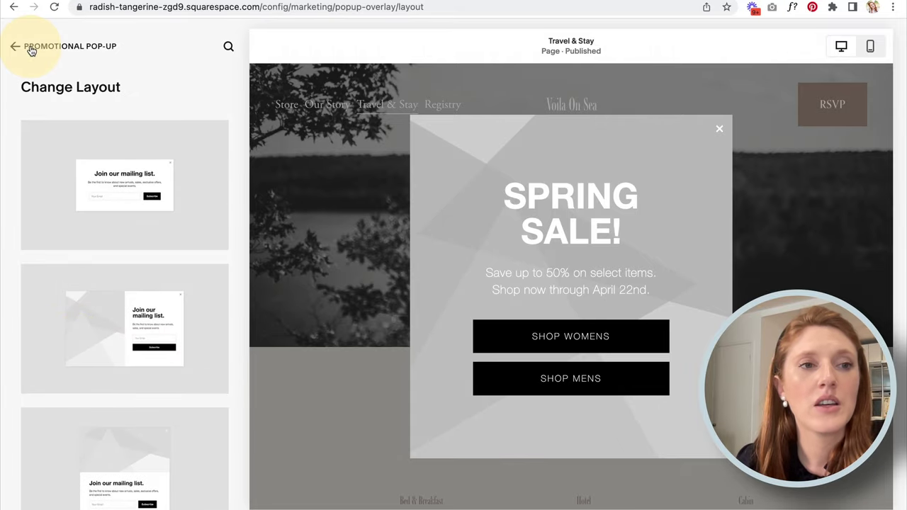
pyautogui.click(31, 49)
pyautogui.scroll(-5, 57, 300)
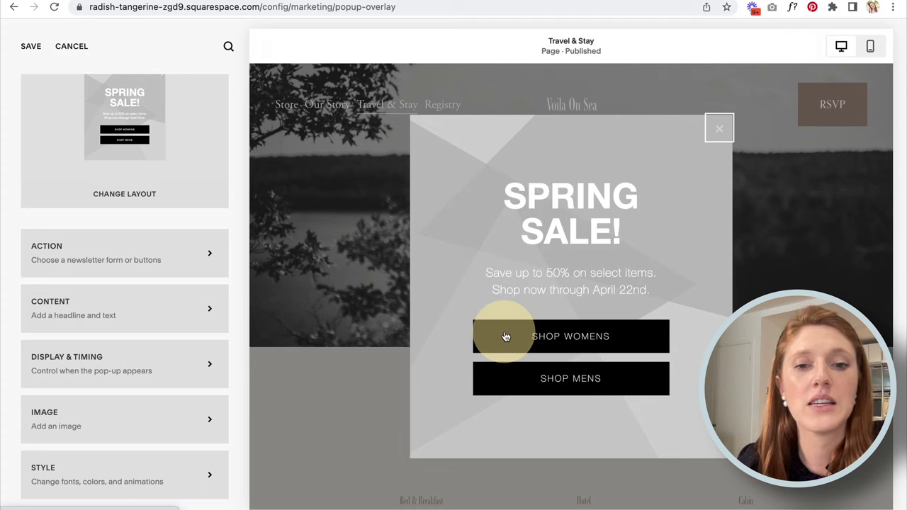
pyautogui.click(97, 261)
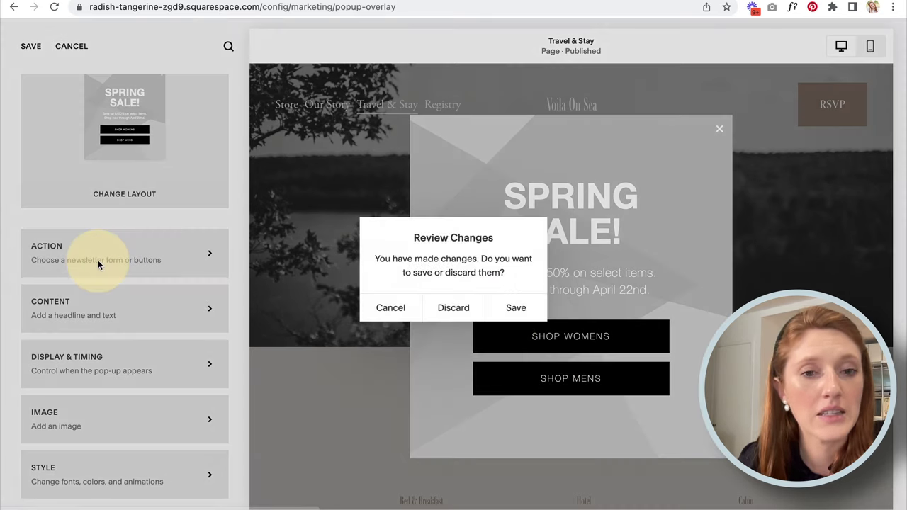
pyautogui.click(518, 315)
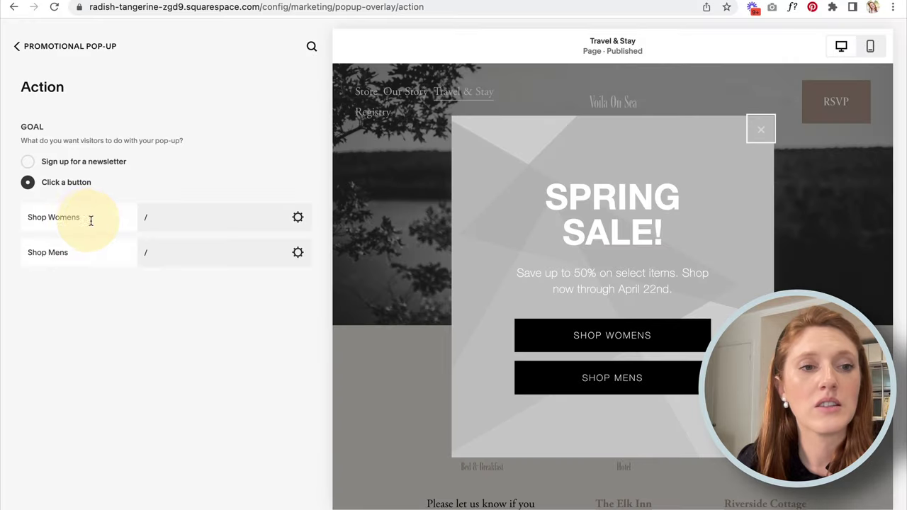
# Relabel the pop-up's Shop Womens button as BOOK YOUR STAY and remove the Shop Mens button by clearing its label
pyautogui.moveTo(95, 217); pyautogui.dragTo(3, 216)
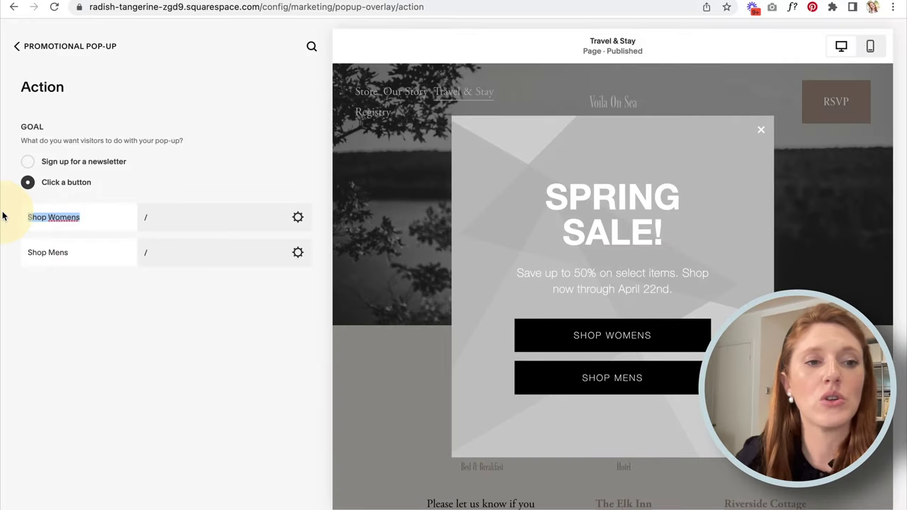
pyautogui.press('BackSpace')
pyautogui.write('BOOK')
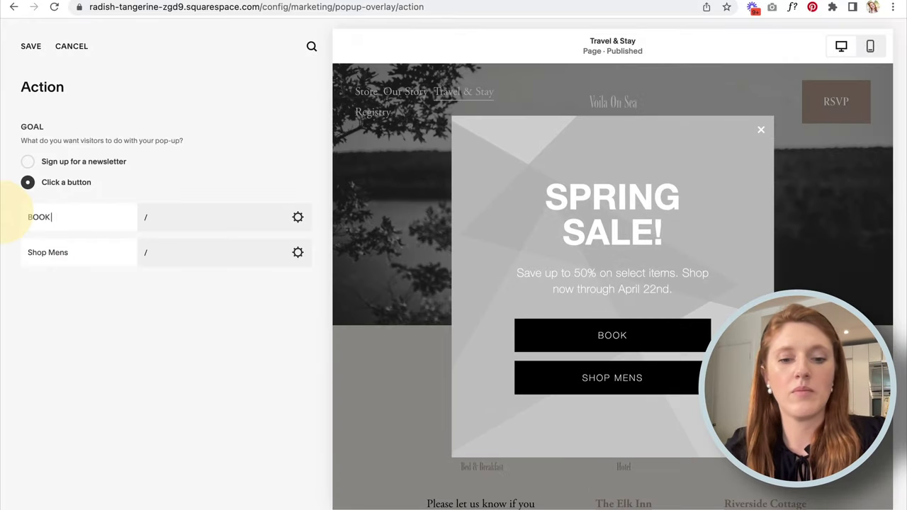
pyautogui.write(' YOUR STAY')
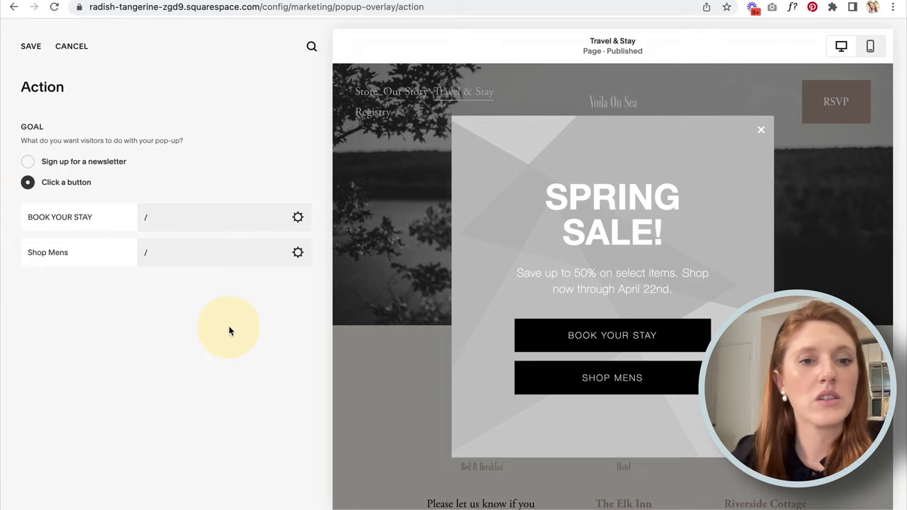
pyautogui.tripleClick(99, 255)
pyautogui.press('BackSpace')
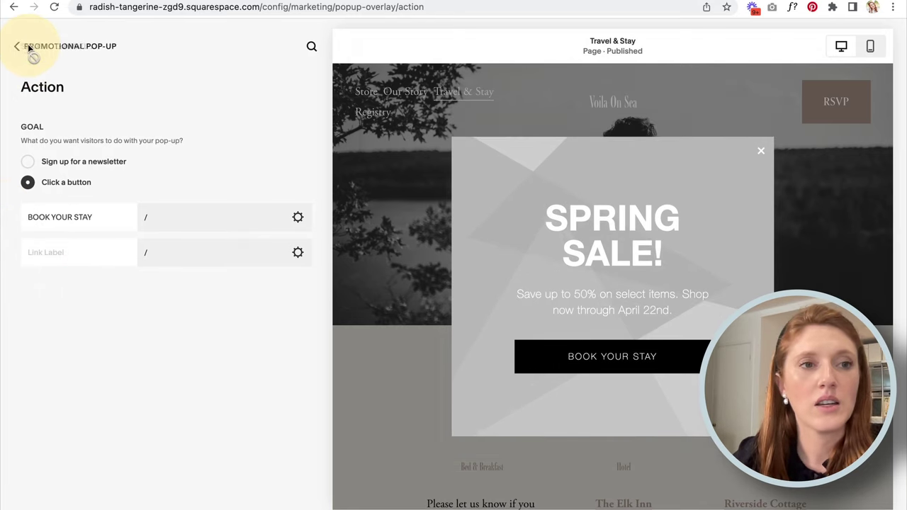
# Try to save the pop-up with the newsletter sign-up goal, and switch back to the button goal
pyautogui.click(28, 166)
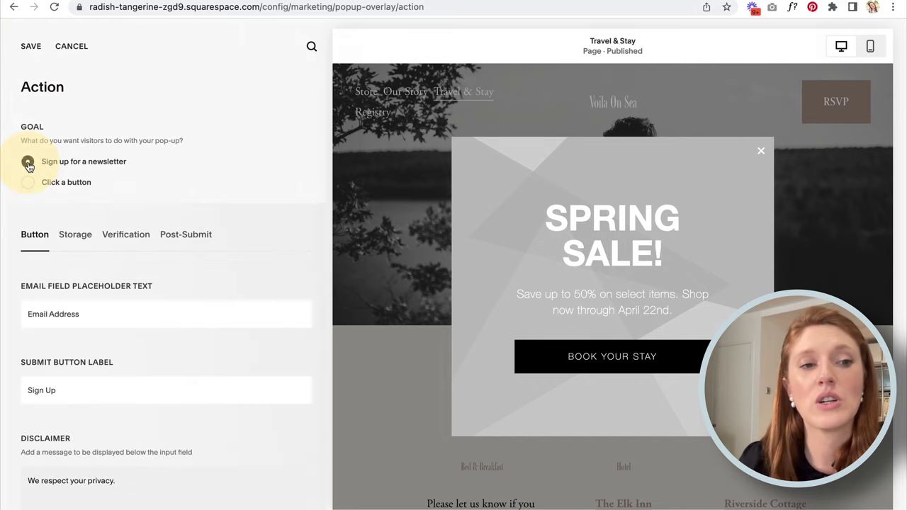
pyautogui.scroll(-2, 133, 312)
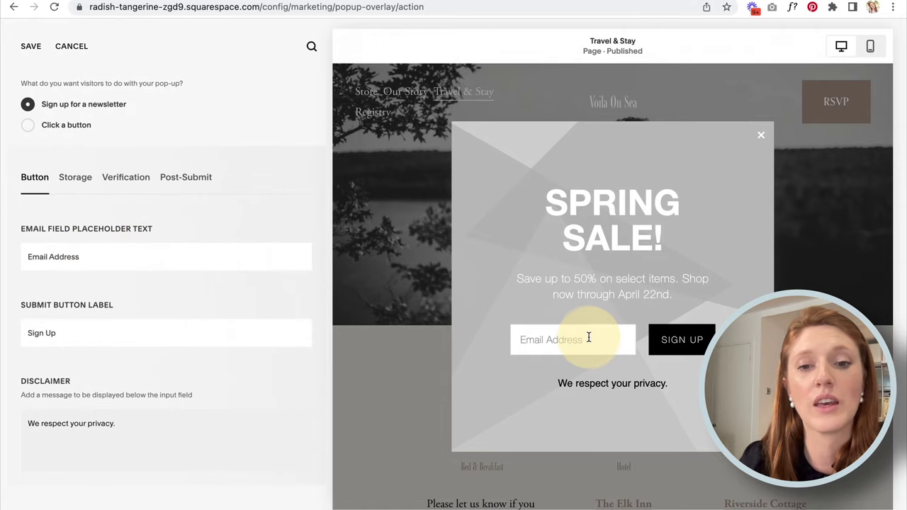
pyautogui.scroll(2, 110, 332)
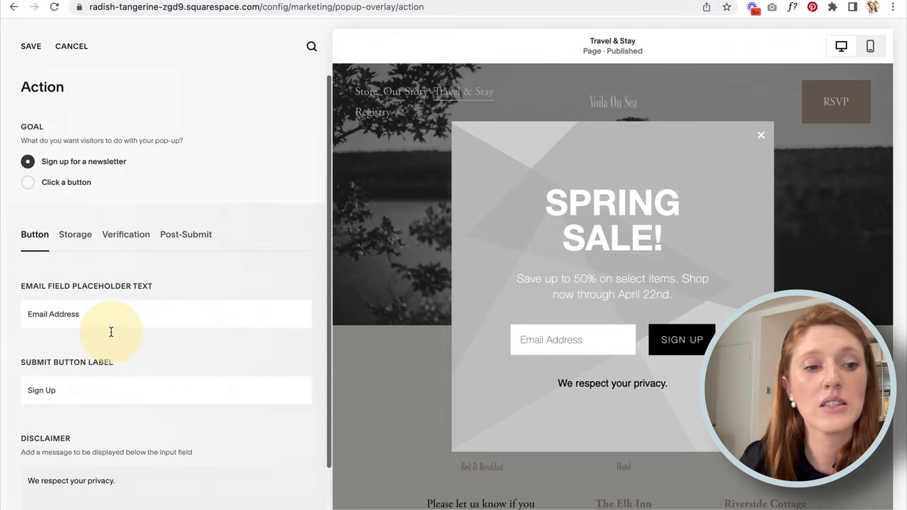
pyautogui.click(31, 47)
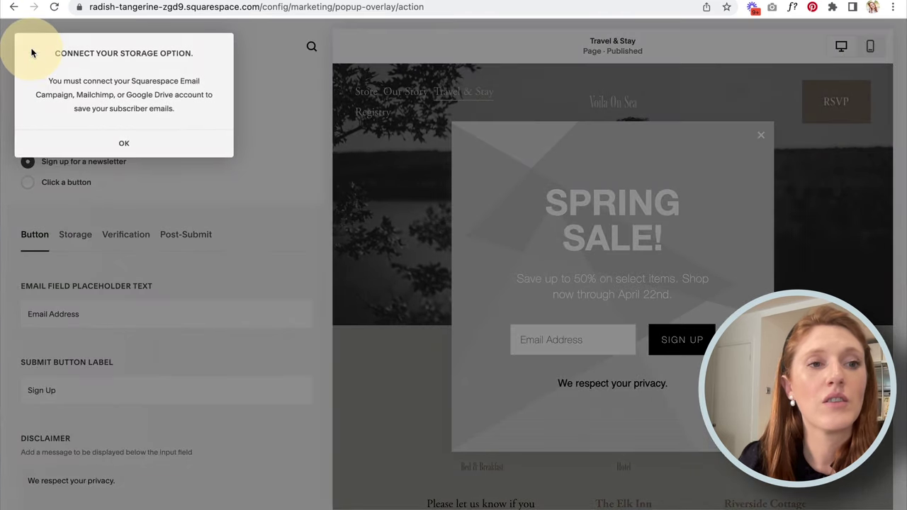
pyautogui.click(123, 141)
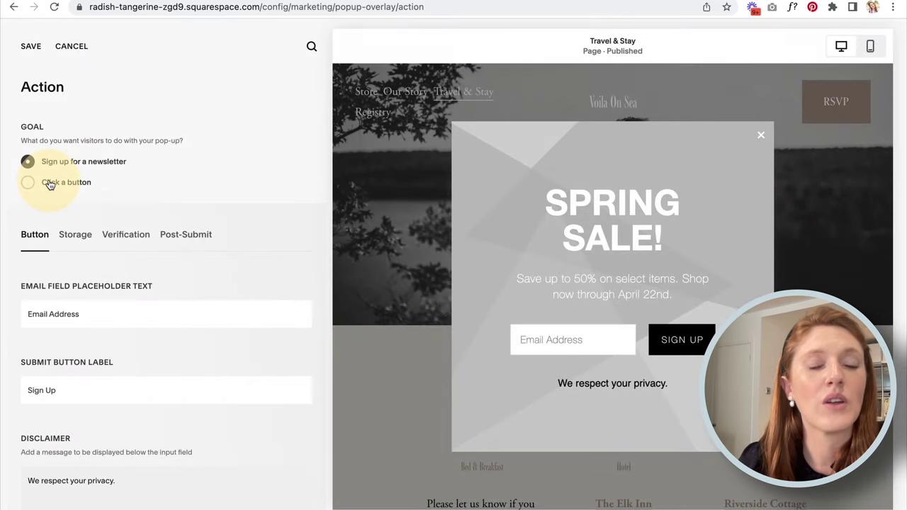
pyautogui.click(50, 185)
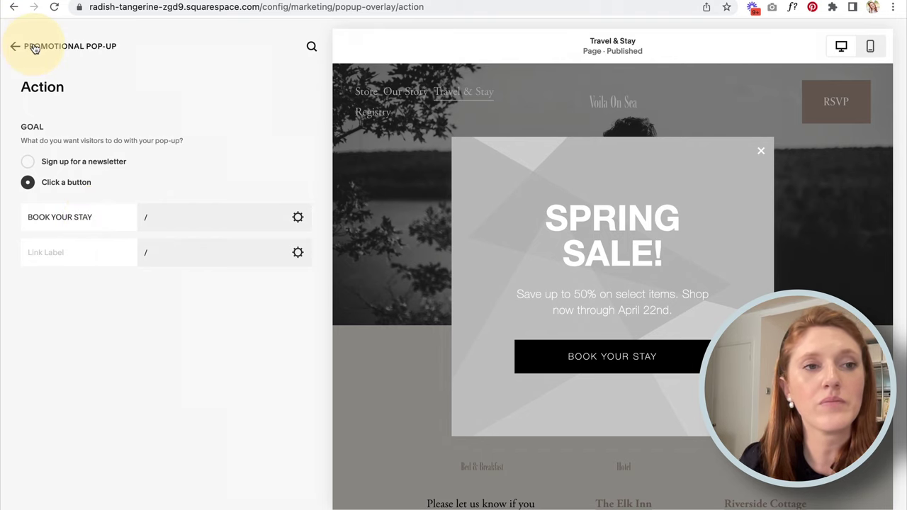
# Replace the pop-up's body text with "Book now for the summer season and save with our early booking priority pricing."
pyautogui.click(34, 47)
pyautogui.scroll(-3, 82, 358)
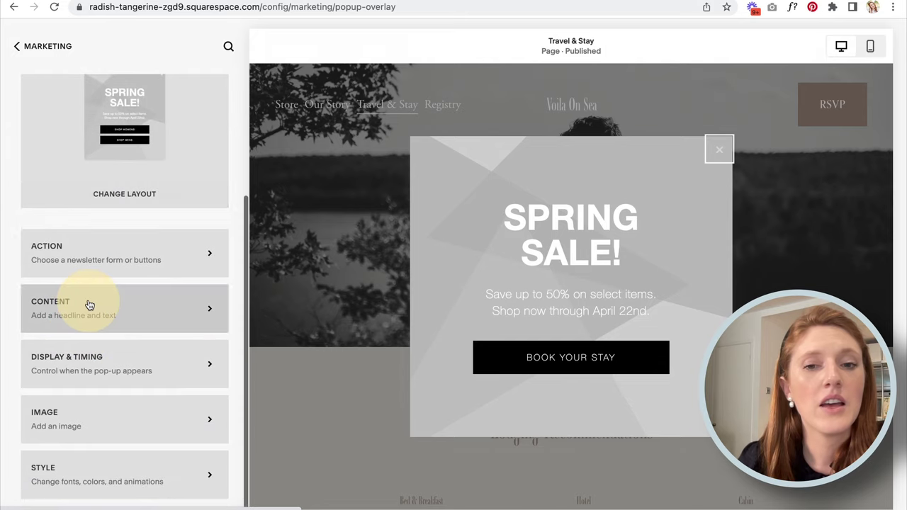
pyautogui.click(90, 310)
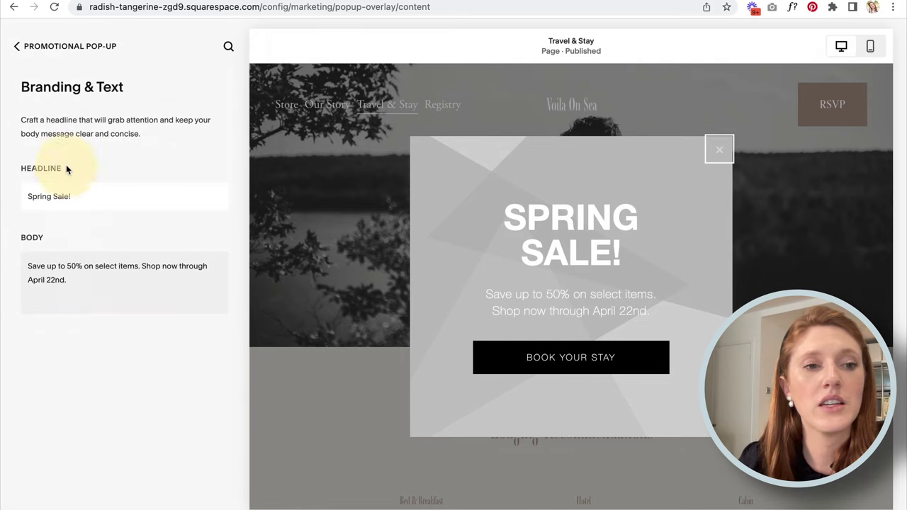
pyautogui.click(83, 279)
pyautogui.moveTo(103, 279); pyautogui.dragTo(14, 261)
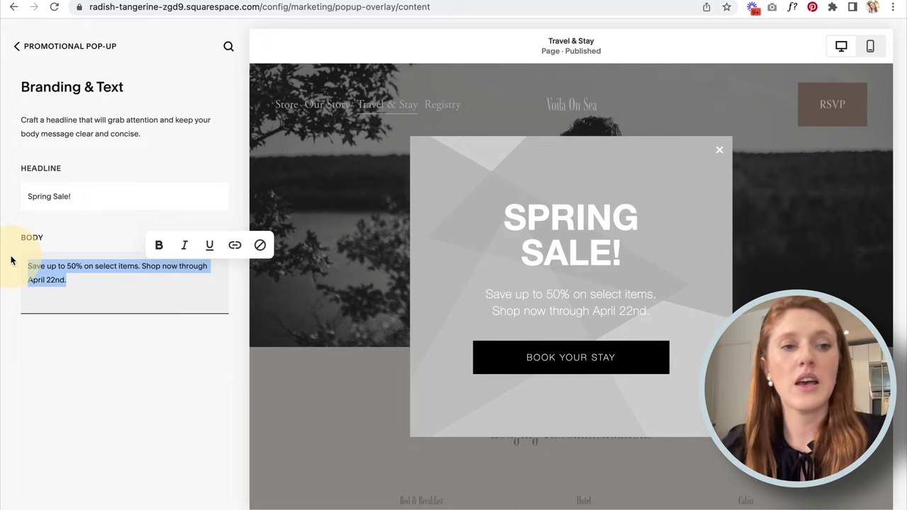
pyautogui.press('BackSpace')
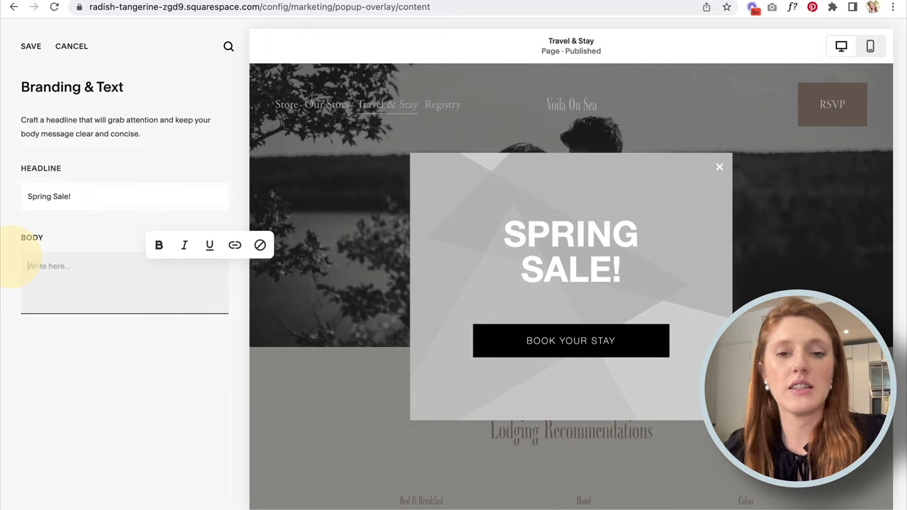
pyautogui.write('Book')
pyautogui.write('now for the summer season and save with our early booking priority pricing.')
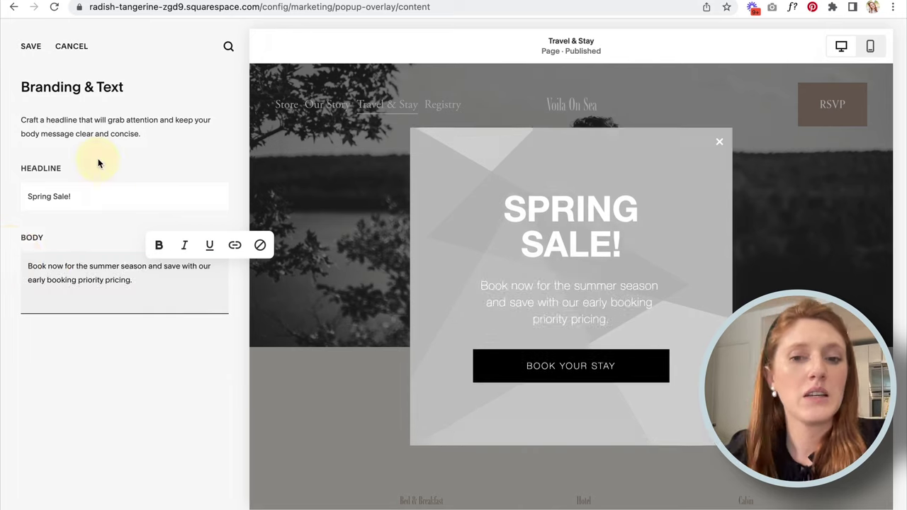
pyautogui.click(97, 162)
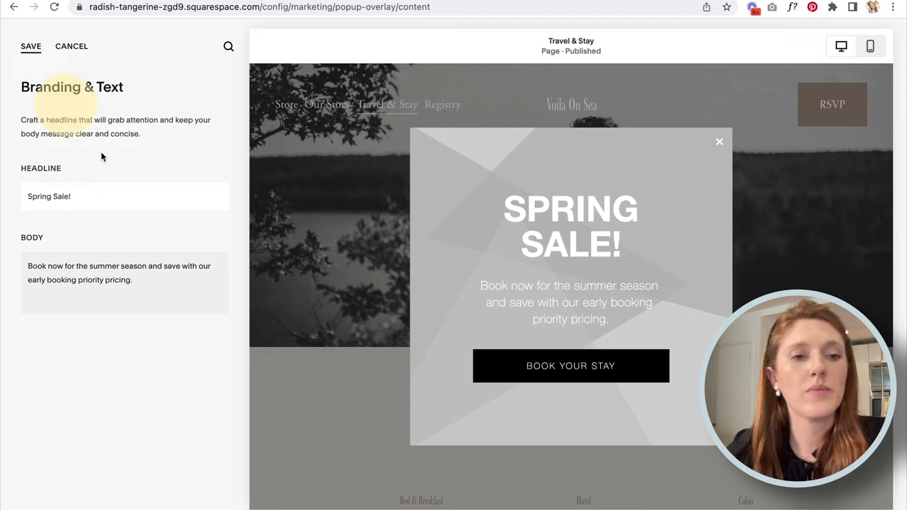
# Change the pop-up headline to "Spring Sale 25% OFF", save the text, and return to the pop-up settings
pyautogui.click(154, 278)
pyautogui.click(78, 197)
pyautogui.press('BackSpace')
pyautogui.write('25% OFF')
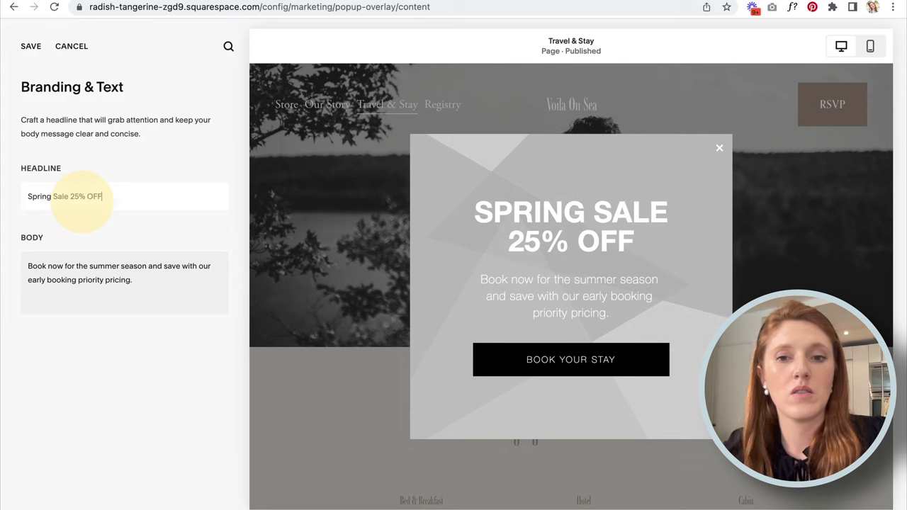
pyautogui.click(31, 46)
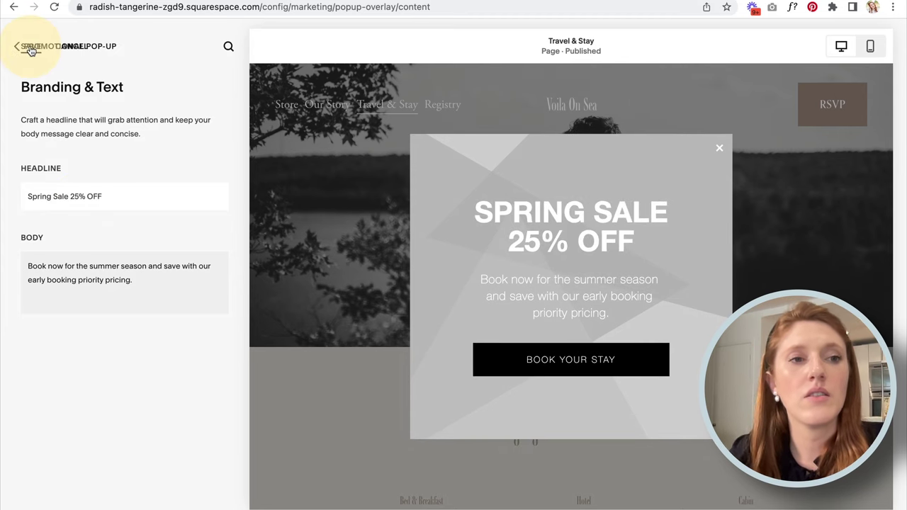
pyautogui.click(31, 46)
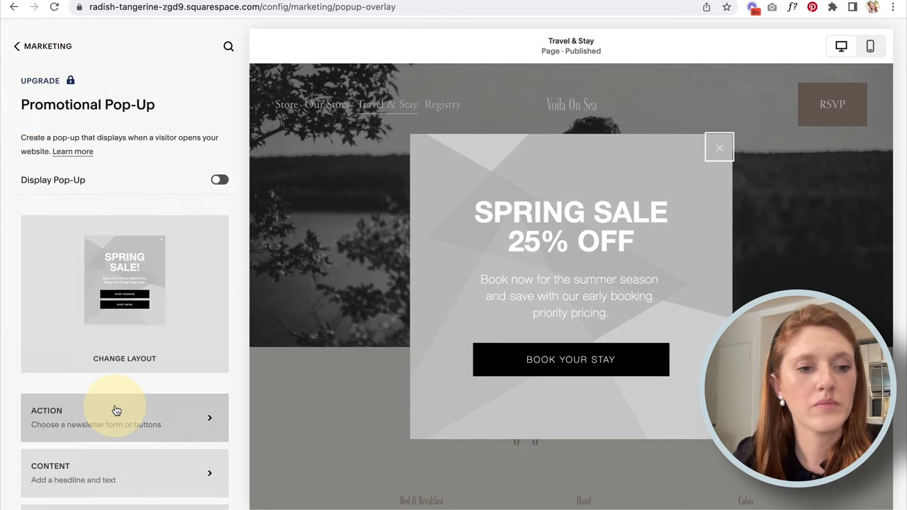
# Upload the photo of a palm tree in front of a white house from the Desktop as the pop-up image
pyautogui.scroll(-3, 115, 411)
pyautogui.click(120, 421)
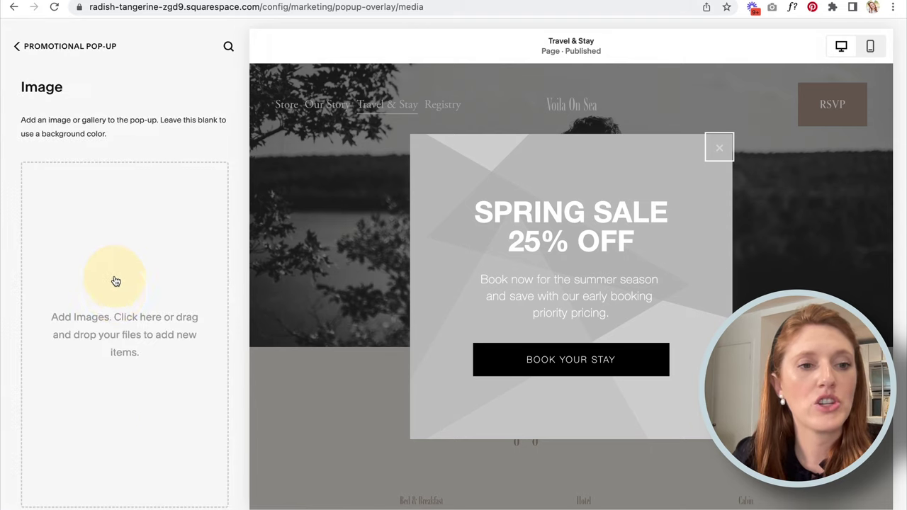
pyautogui.click(119, 325)
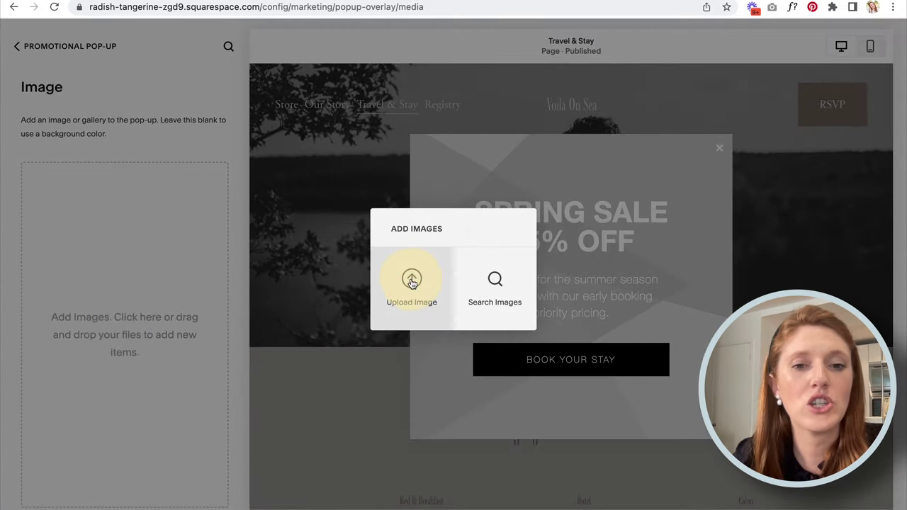
pyautogui.click(412, 281)
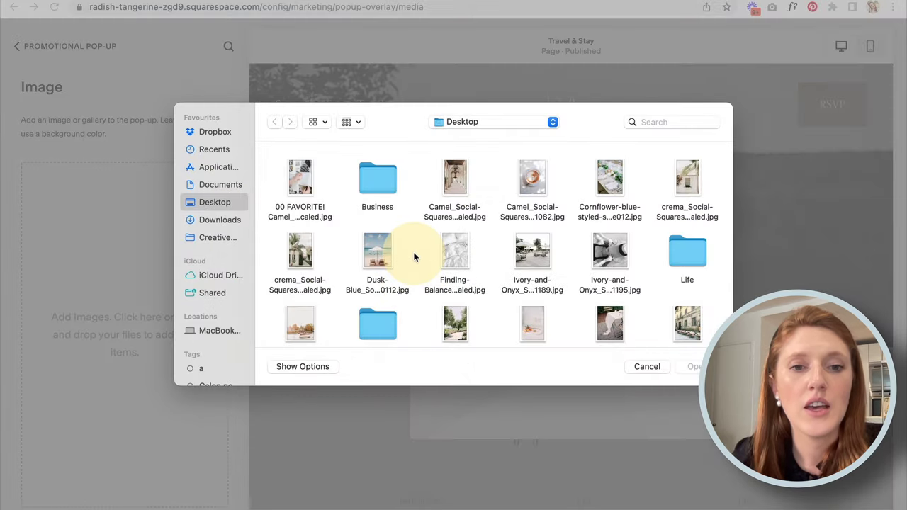
pyautogui.scroll(-1, 415, 257)
pyautogui.doubleClick(299, 221)
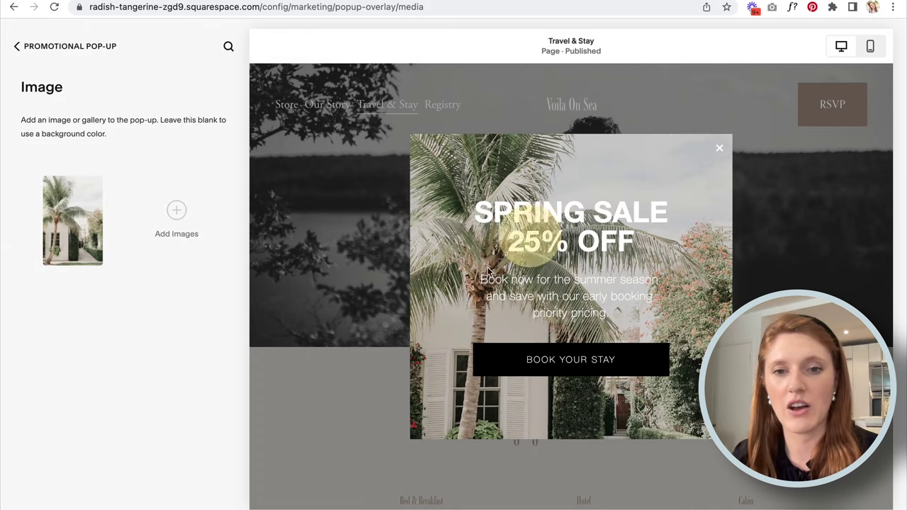
# Open the pop-up's style settings and set the background color to black at 0.35 opacity
pyautogui.click(26, 47)
pyautogui.scroll(-3, 112, 302)
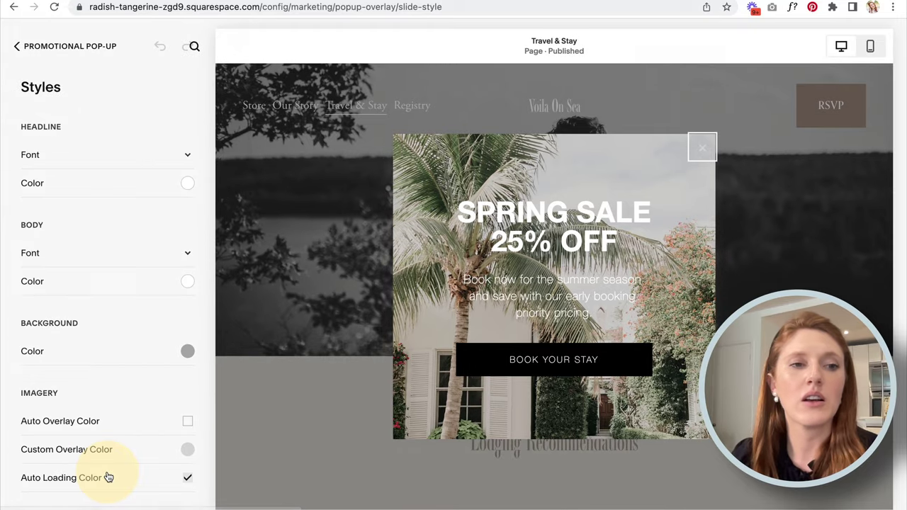
pyautogui.scroll(-4, 109, 243)
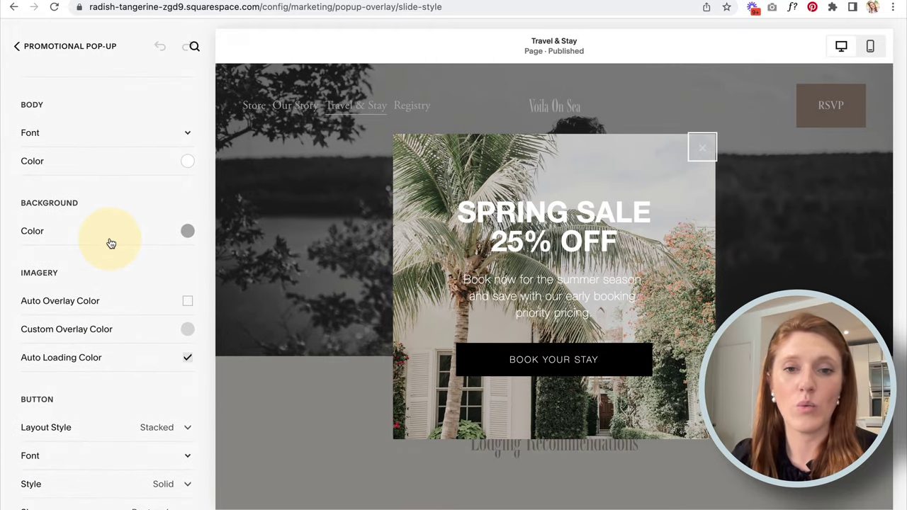
pyautogui.scroll(4, 109, 243)
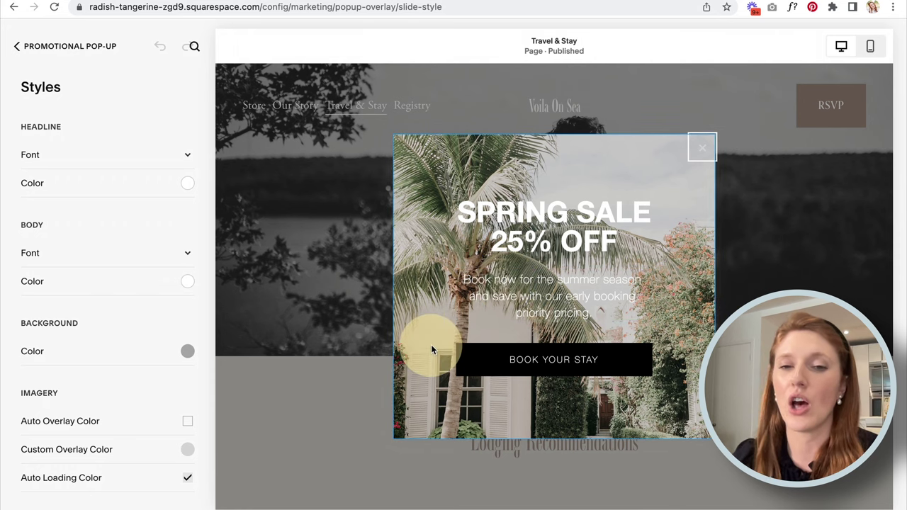
pyautogui.click(83, 360)
pyautogui.moveTo(79, 410)
pyautogui.mouseDown()
pyautogui.moveTo(101, 407)
pyautogui.moveTo(86, 409)
pyautogui.mouseUp()
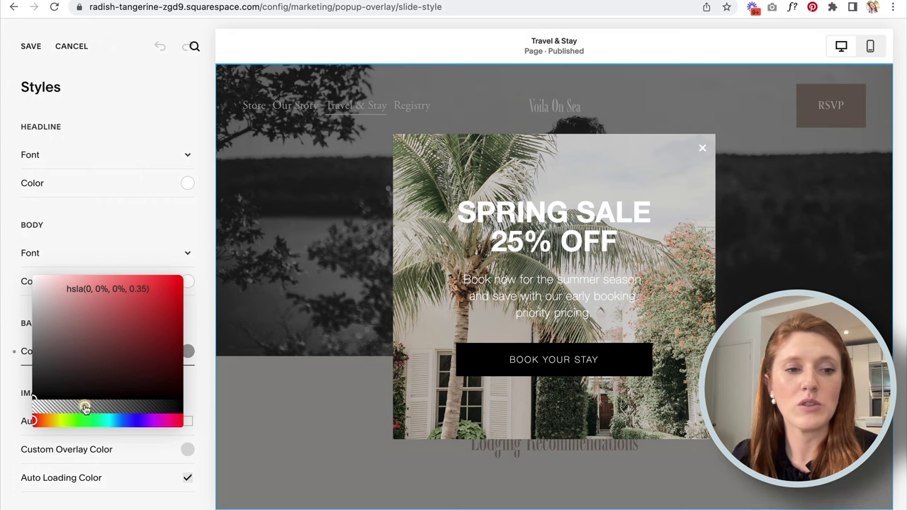
pyautogui.click(16, 363)
# Set the custom overlay color over the pop-up image to black at 0.44 opacity
pyautogui.scroll(-3, 103, 362)
pyautogui.click(105, 333)
pyautogui.moveTo(47, 383); pyautogui.dragTo(99, 386)
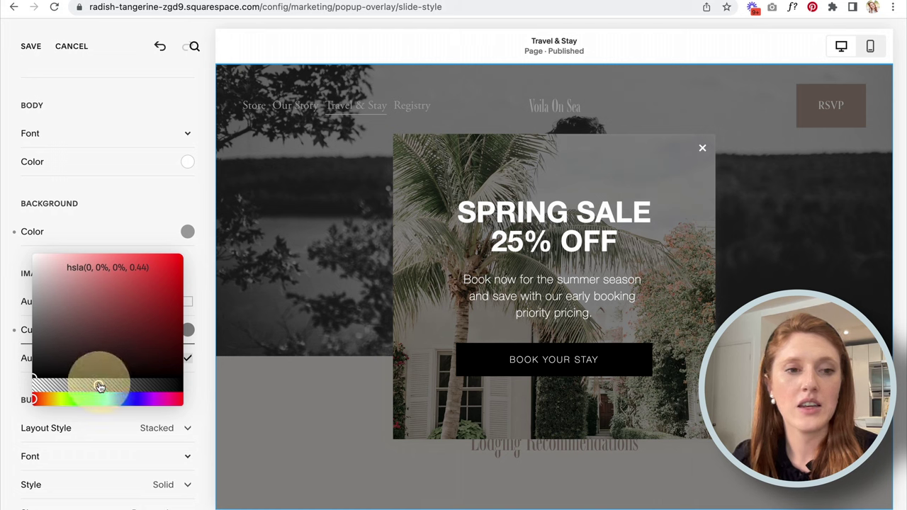
# Try purple and red tints for the image overlay, and return it to black at 0.44 opacity
pyautogui.moveTo(41, 354); pyautogui.dragTo(141, 399)
pyautogui.click(124, 289)
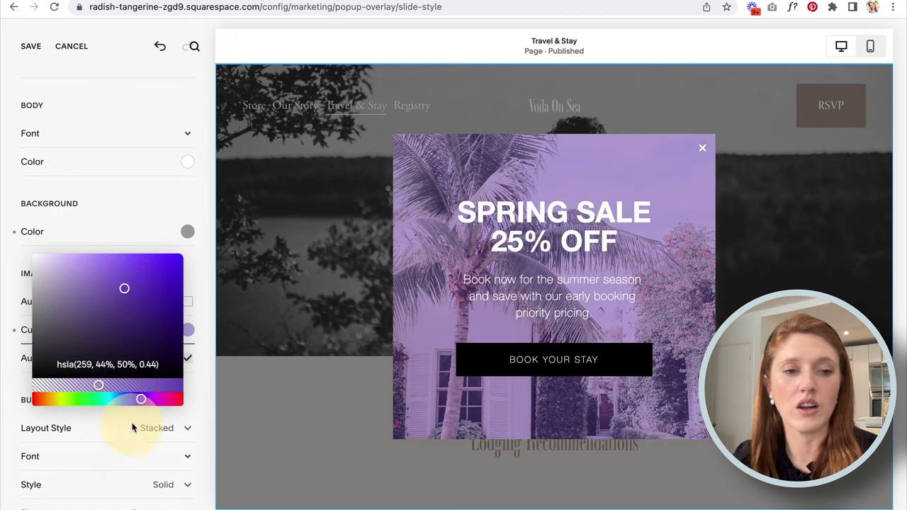
pyautogui.moveTo(141, 399); pyautogui.dragTo(17, 401)
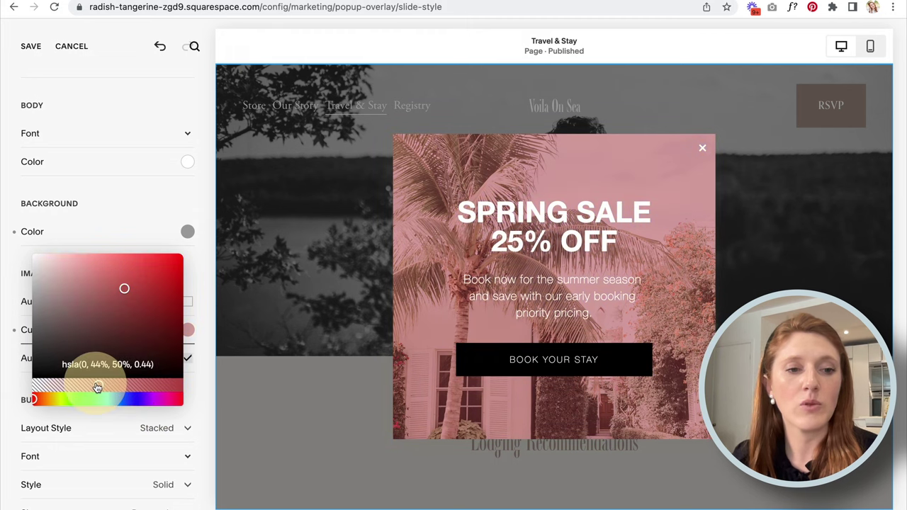
pyautogui.moveTo(124, 288); pyautogui.dragTo(12, 389)
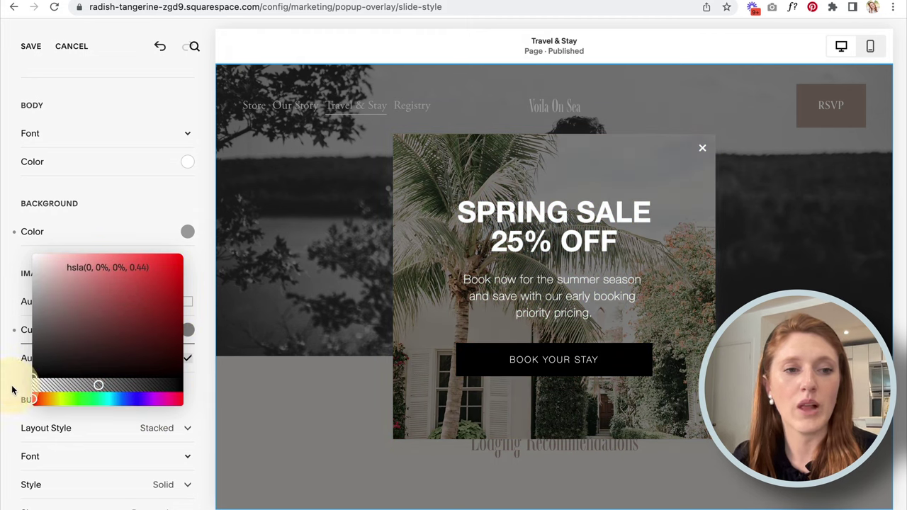
# Review the remaining button, newsletter, close button and animation style options, and save the pop-up styles
pyautogui.moveTo(99, 385)
pyautogui.mouseDown()
pyautogui.moveTo(40, 388)
pyautogui.moveTo(166, 386)
pyautogui.moveTo(65, 385)
pyautogui.moveTo(133, 385)
pyautogui.moveTo(100, 385)
pyautogui.mouseUp()
pyautogui.click(7, 358)
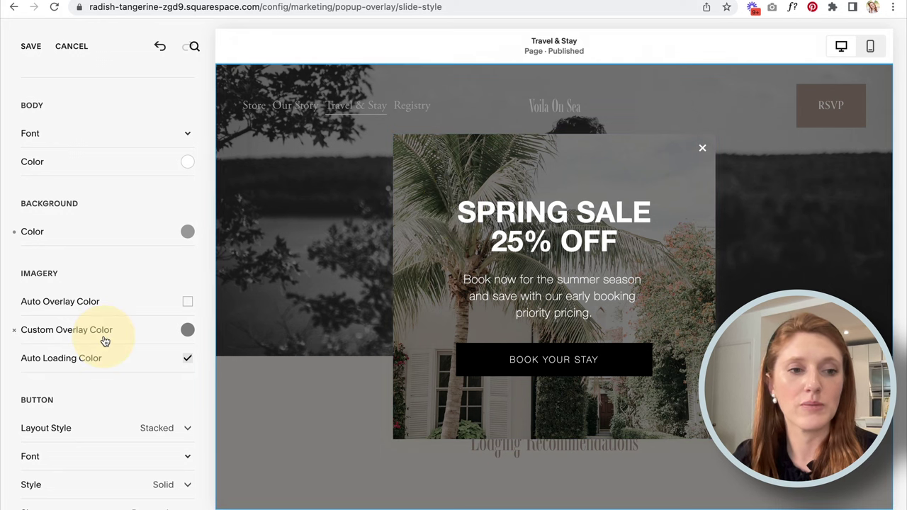
pyautogui.scroll(-10, 104, 341)
pyautogui.scroll(15, 104, 342)
pyautogui.scroll(-8, 104, 341)
pyautogui.scroll(-5, 104, 341)
pyautogui.scroll(12, 105, 342)
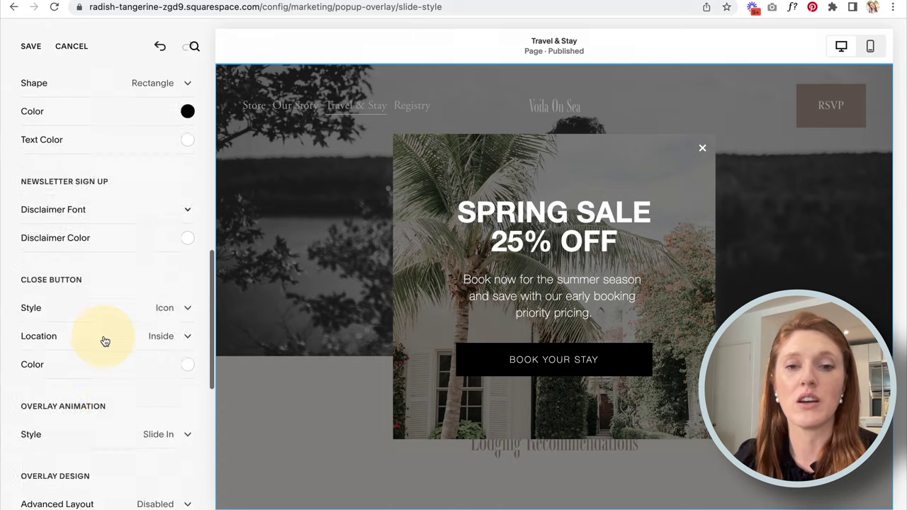
pyautogui.click(31, 50)
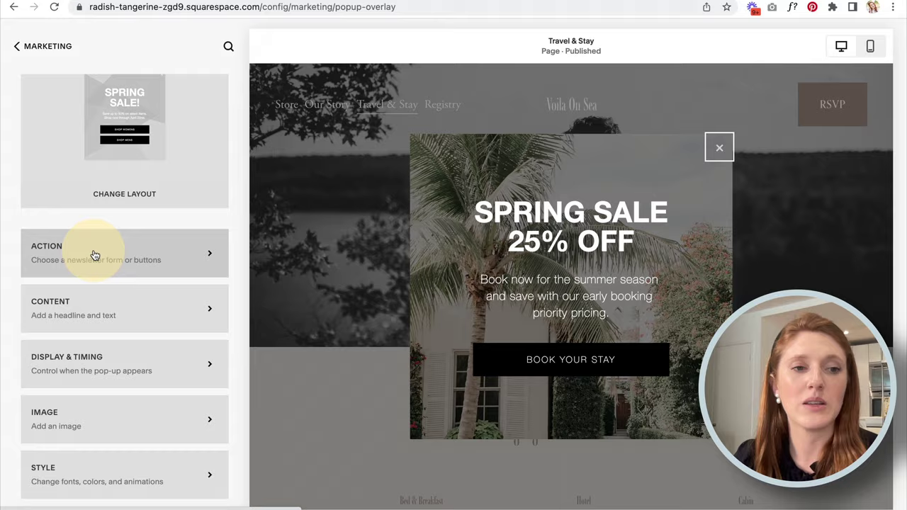
# Link the pop-up's BOOK YOUR STAY button to the Travel & Stay page, and save the action settings
pyautogui.click(95, 255)
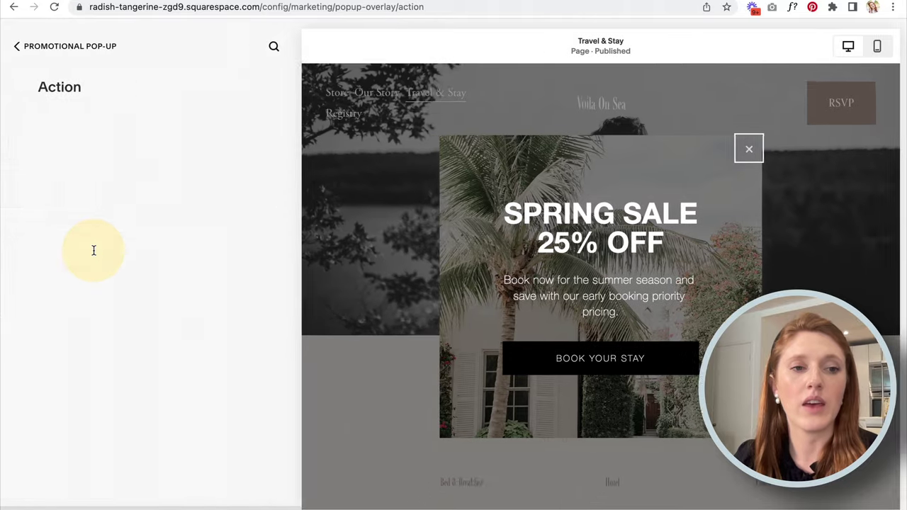
pyautogui.click(194, 218)
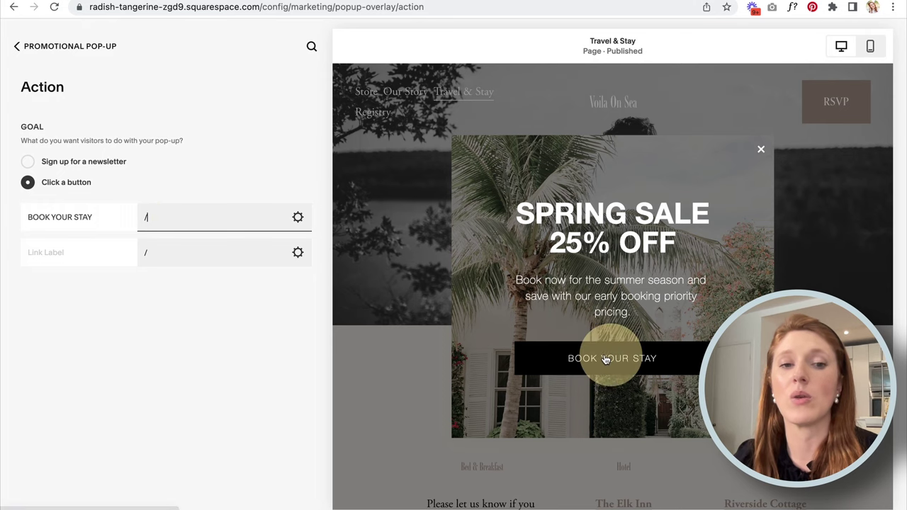
pyautogui.click(298, 221)
pyautogui.click(460, 182)
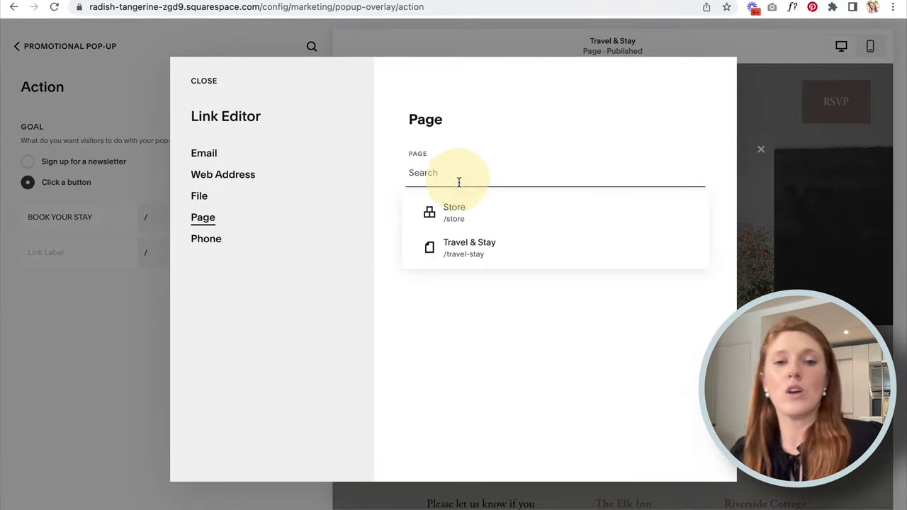
pyautogui.click(471, 244)
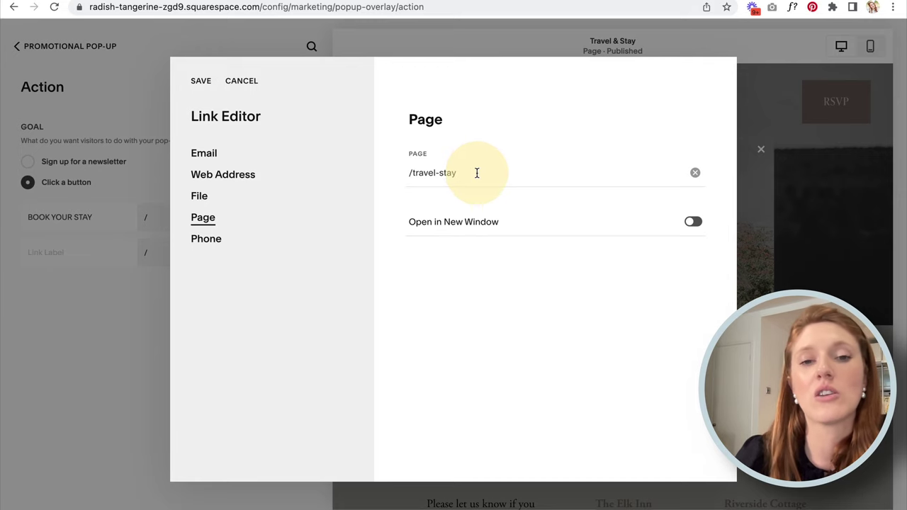
pyautogui.click(200, 81)
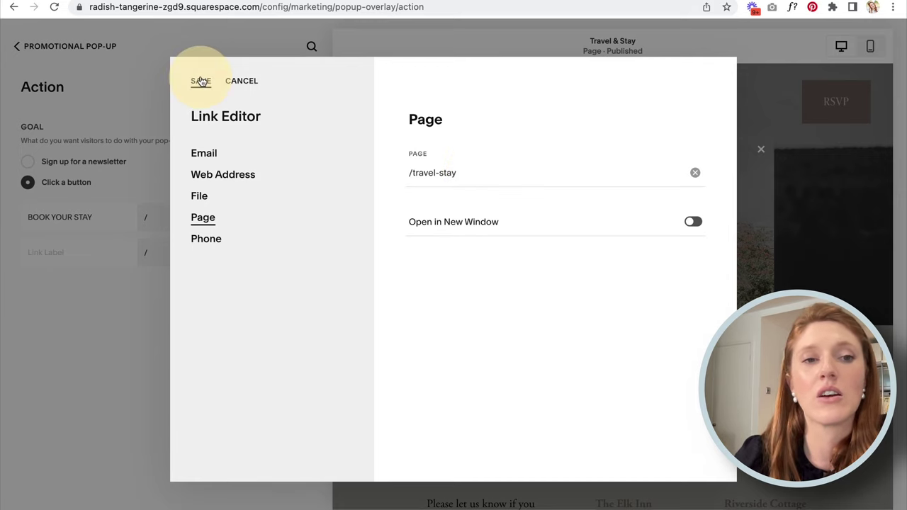
pyautogui.click(28, 46)
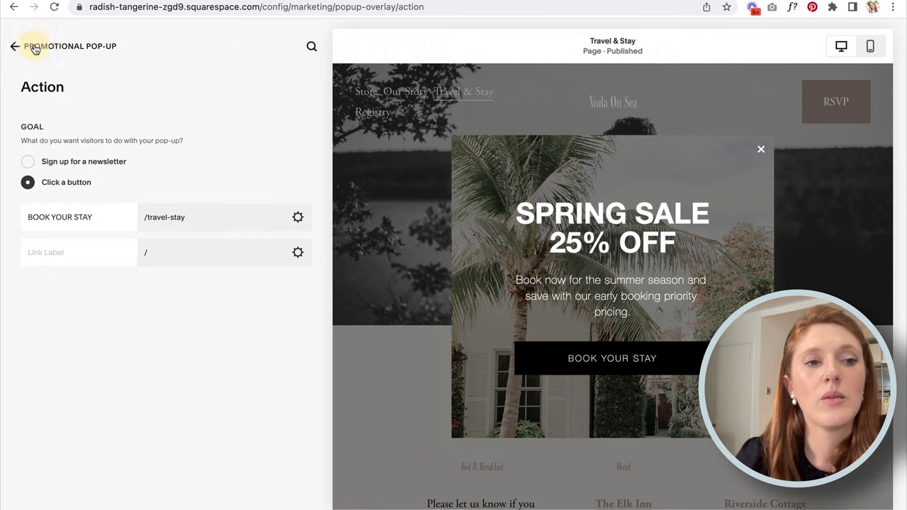
pyautogui.click(32, 48)
# Leave the pop-up settings and enable the site's announcement bar
pyautogui.scroll(-3, 53, 334)
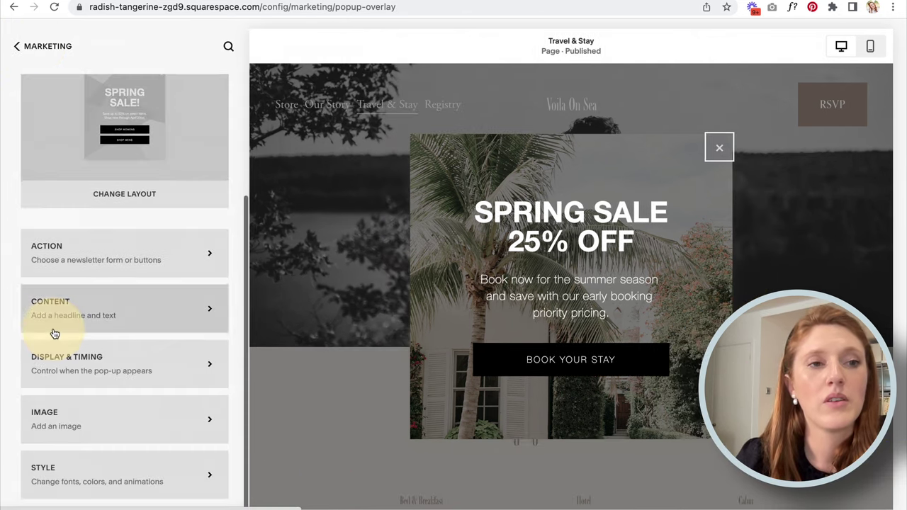
pyautogui.click(43, 50)
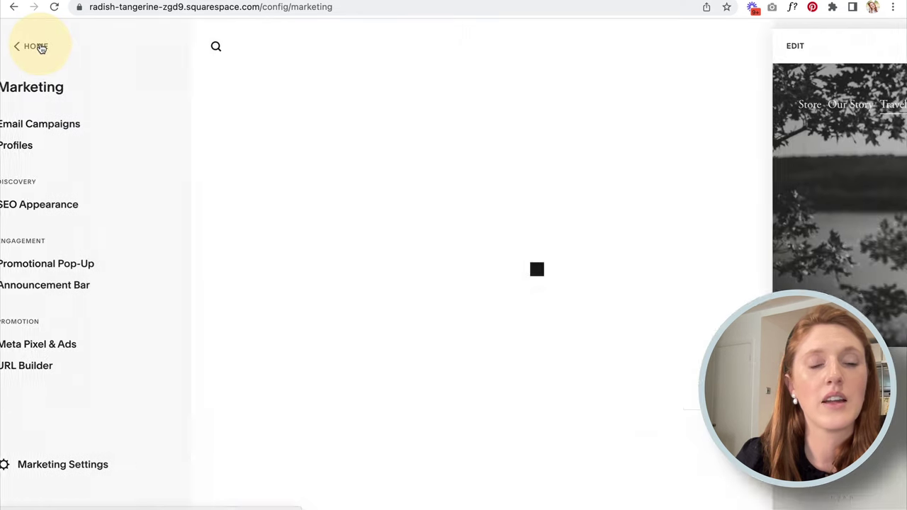
pyautogui.click(67, 285)
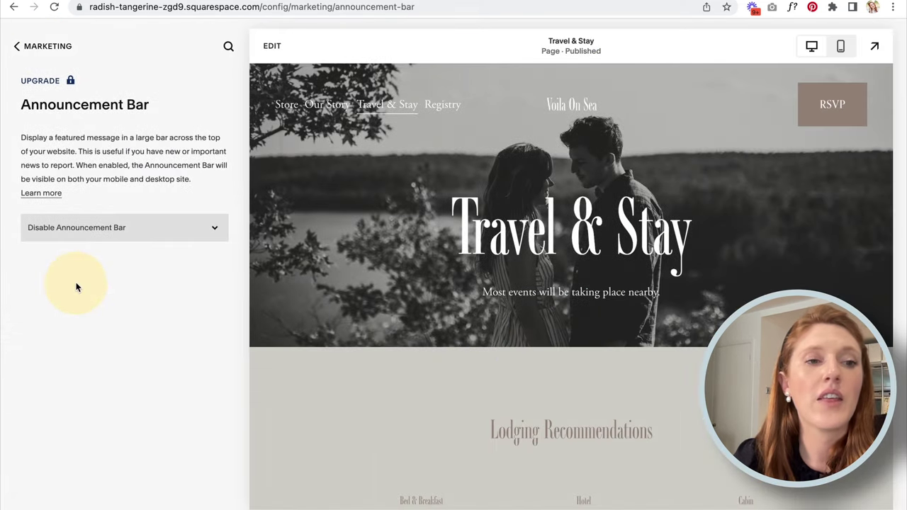
pyautogui.click(76, 228)
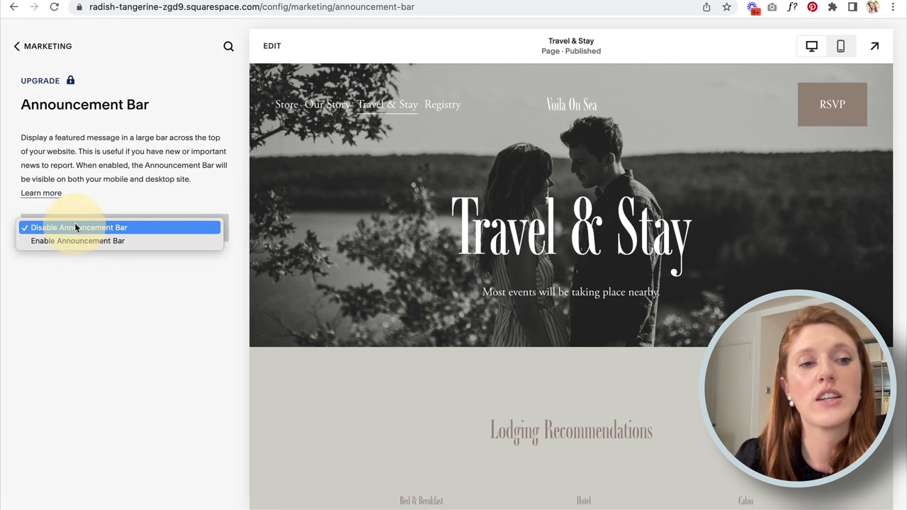
pyautogui.click(77, 242)
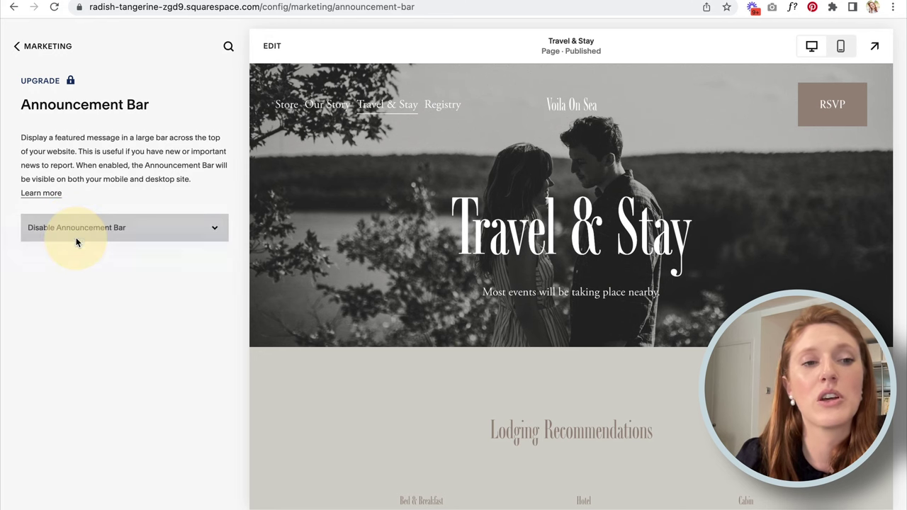
# Replace the placeholder announcement text with "DINE & STAY DEAL. Details this way >>>"
pyautogui.click(137, 262)
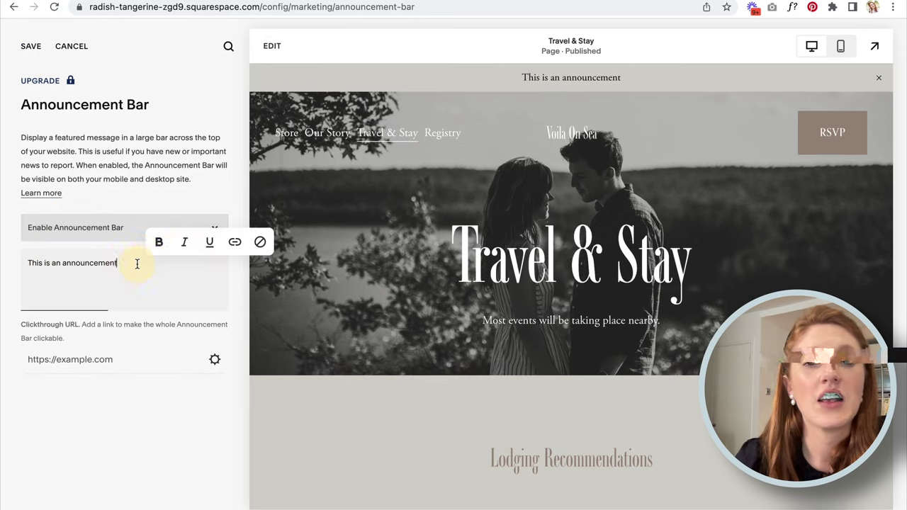
pyautogui.moveTo(124, 262); pyautogui.dragTo(22, 254)
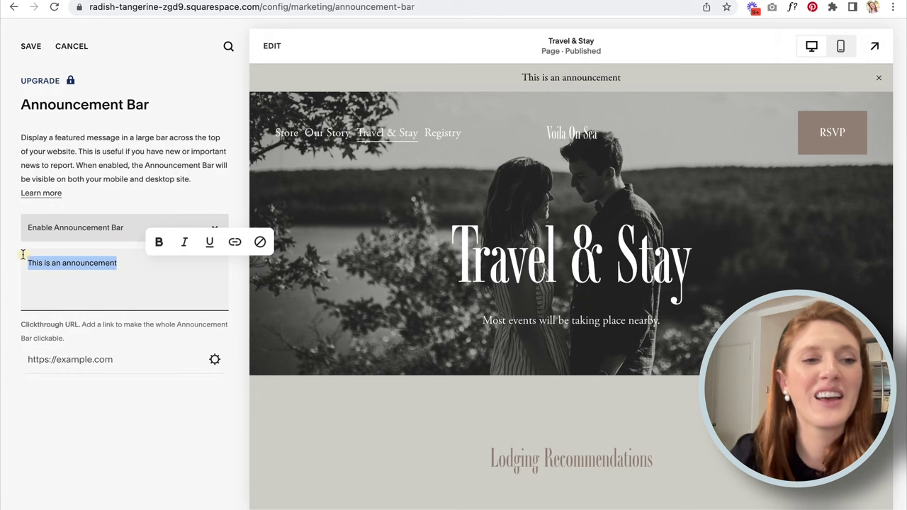
pyautogui.write('DINE&')
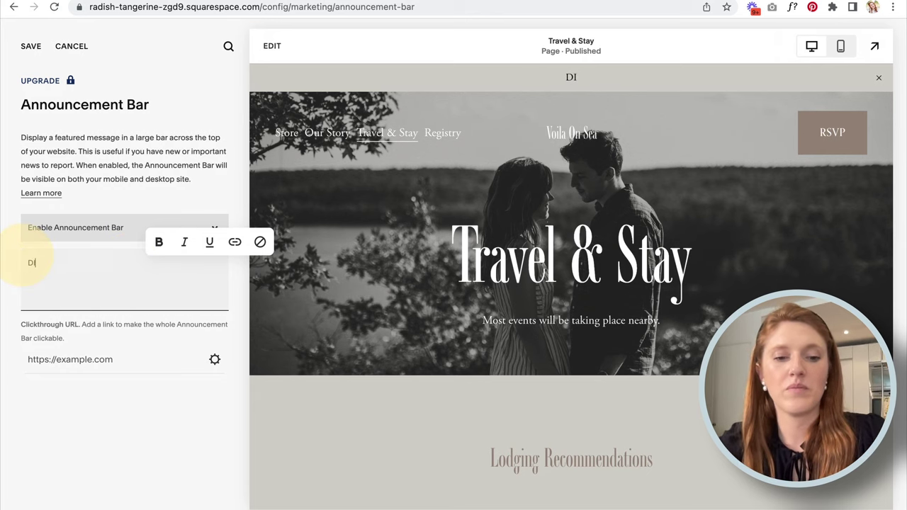
pyautogui.press('BackSpace')
pyautogui.write('& STAY D')
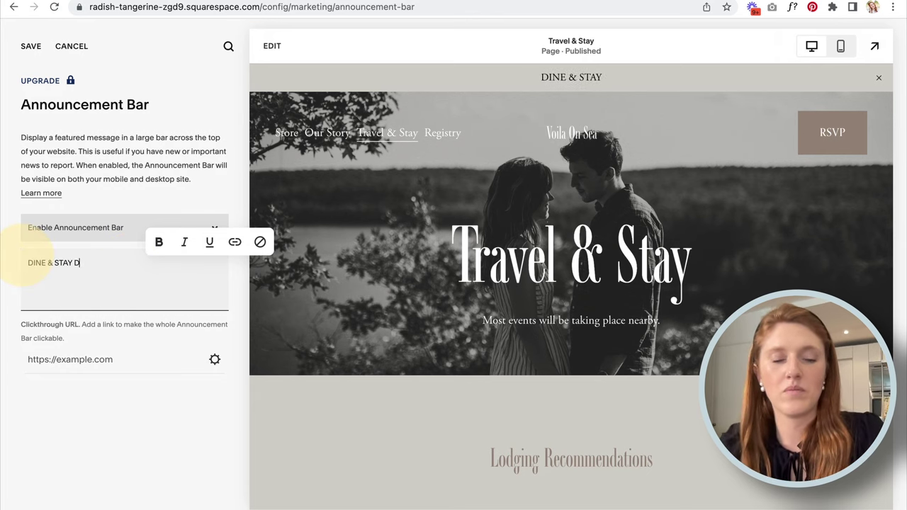
pyautogui.write('EAL. Details ')
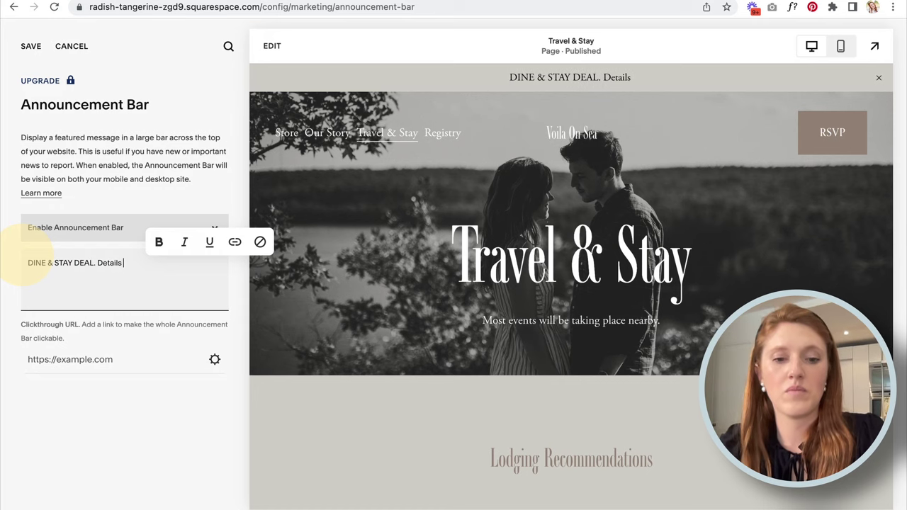
pyautogui.write('this way >>>')
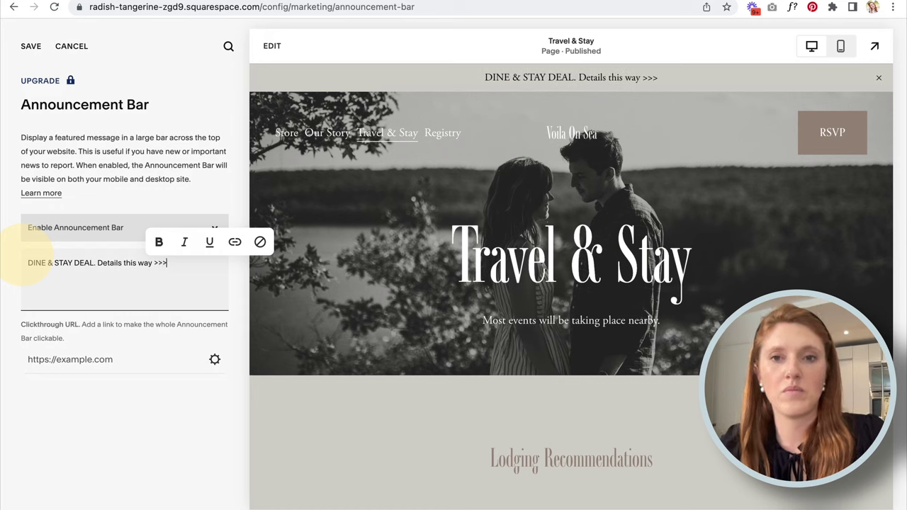
# Revise the announcement's punctuation and capitalization to read "DINE & STAY DEAL: DETAILS THIS WAY >"
pyautogui.moveTo(103, 265); pyautogui.dragTo(18, 270)
pyautogui.click(17, 270)
pyautogui.press('BackSpace')
pyautogui.press('BackSpace')
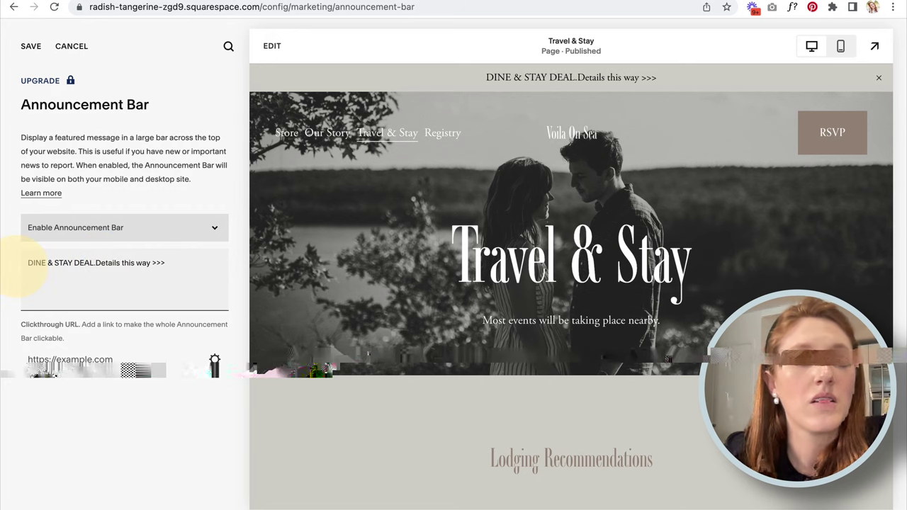
pyautogui.write(':')
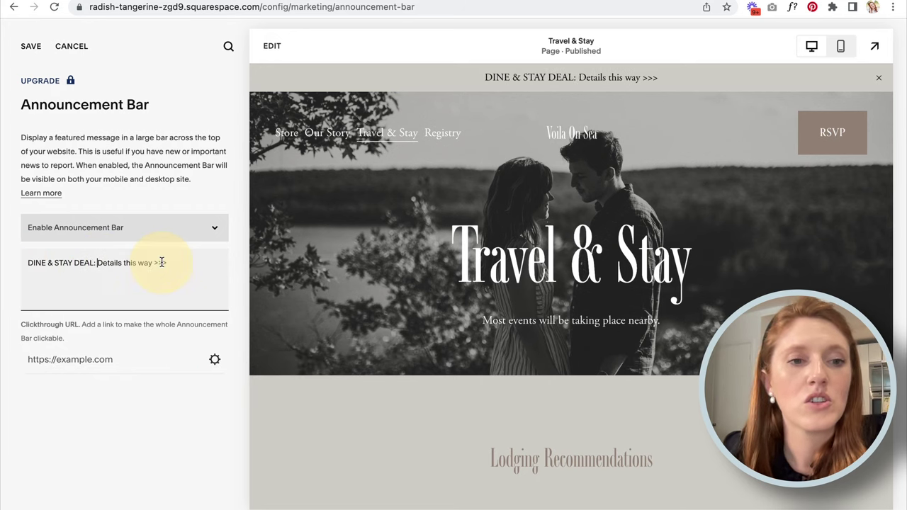
pyautogui.moveTo(152, 263); pyautogui.dragTo(104, 264)
pyautogui.write('ETAILS THIS ')
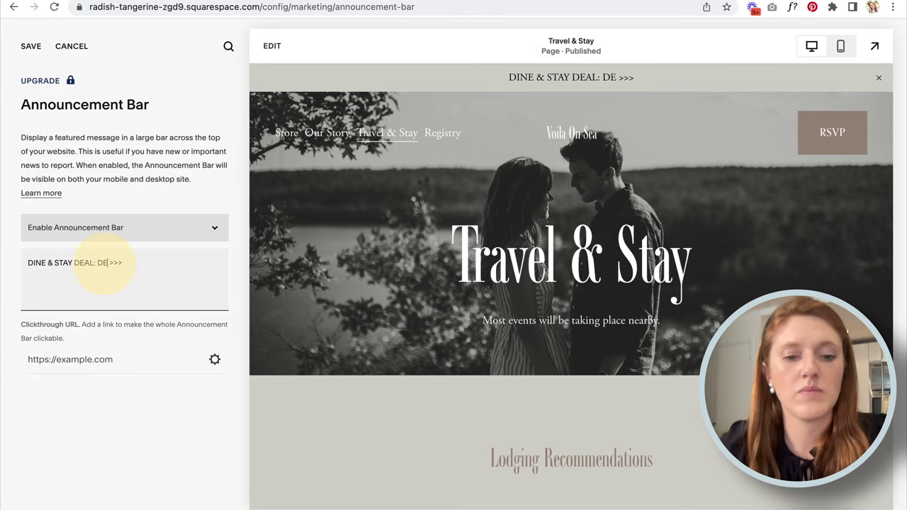
pyautogui.write('WAY')
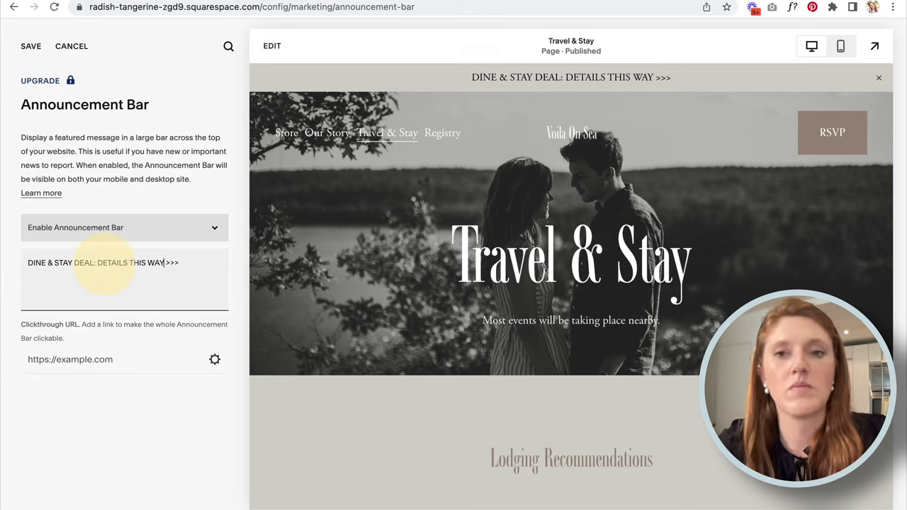
pyautogui.press('Delete')
pyautogui.press('Delete')
# Examine the email and web address link options for the announcement bar, trying the new-window setting on the web address link
pyautogui.click(164, 361)
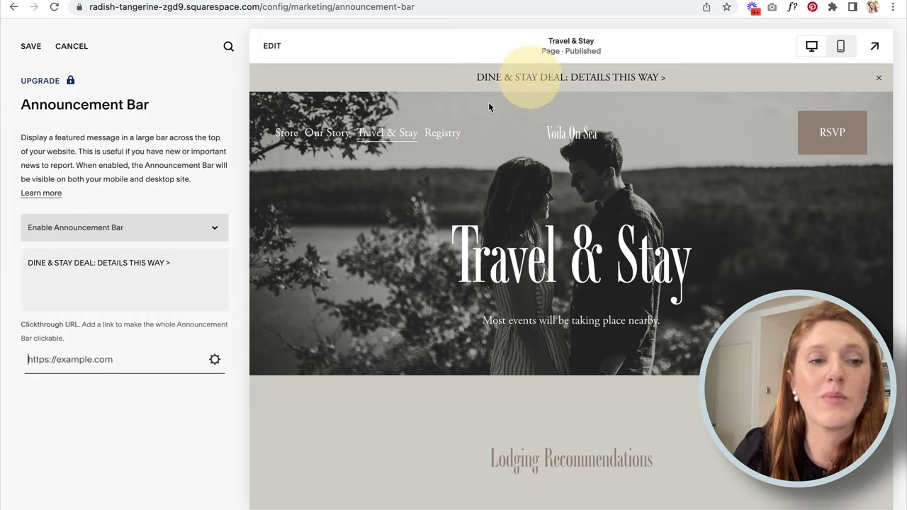
pyautogui.click(217, 360)
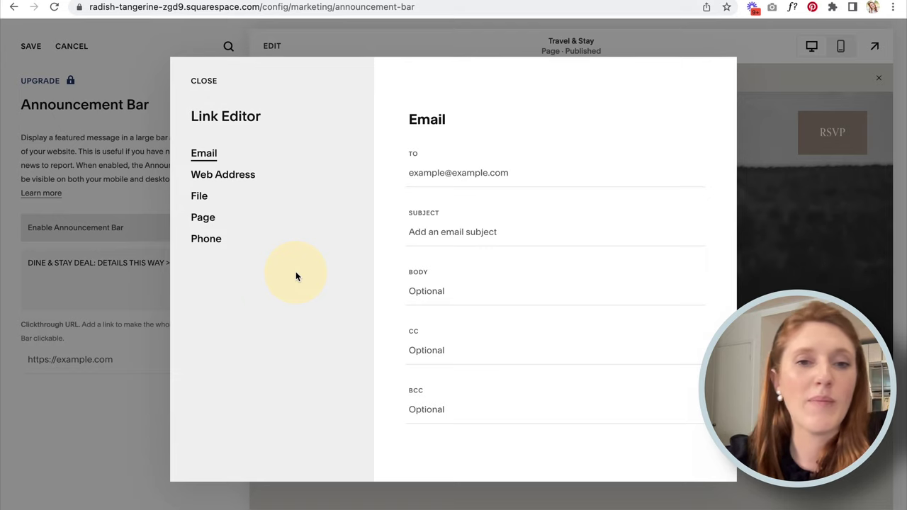
pyautogui.click(481, 172)
pyautogui.click(471, 231)
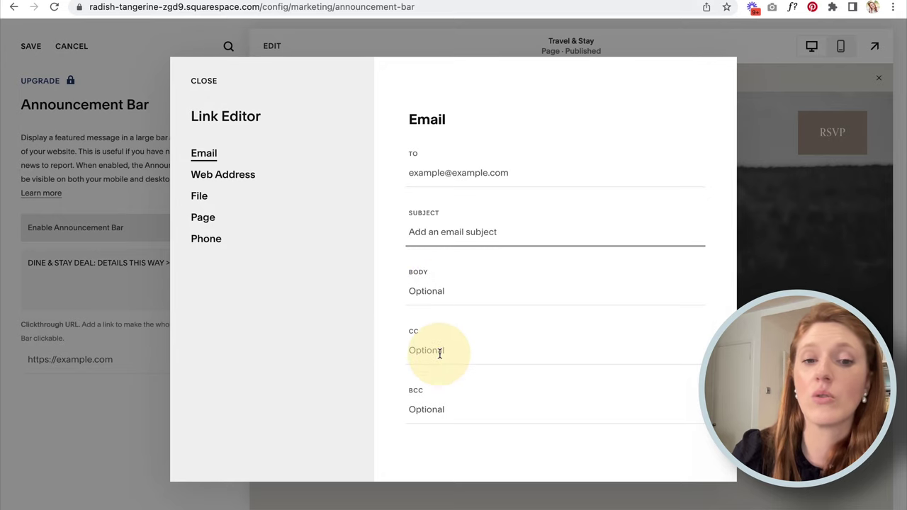
pyautogui.click(222, 175)
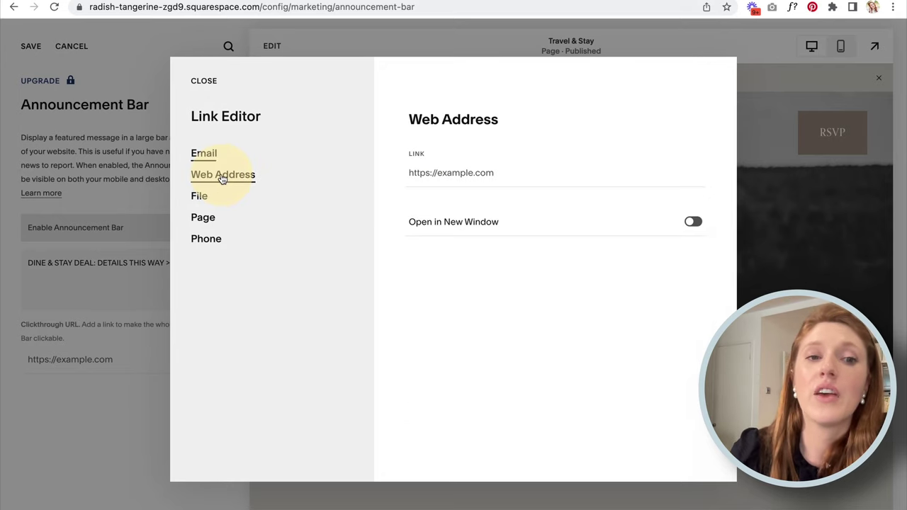
pyautogui.click(503, 172)
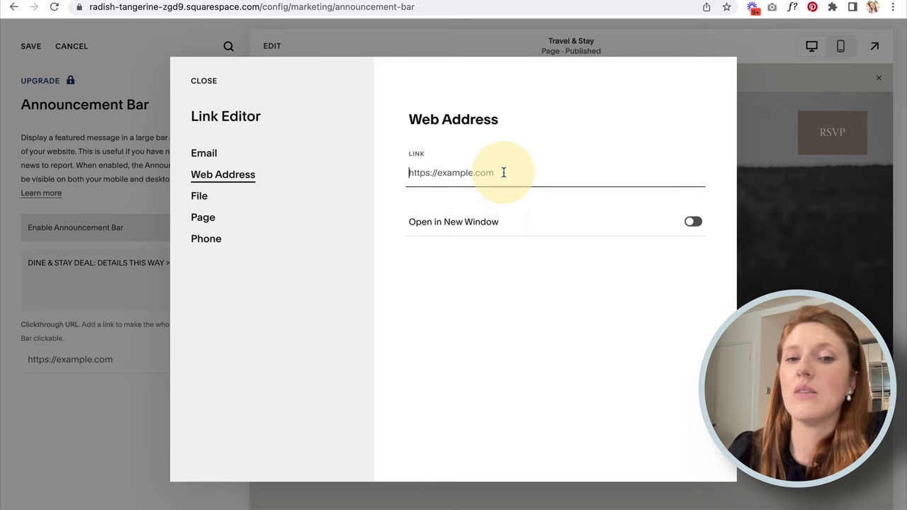
pyautogui.click(694, 223)
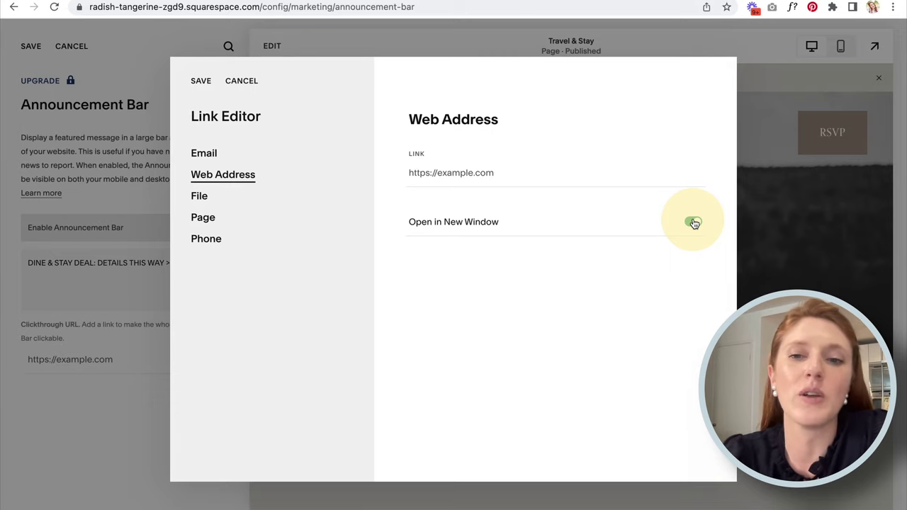
# Review the file, page and phone link options for the announcement bar, and save the link settings
pyautogui.click(200, 197)
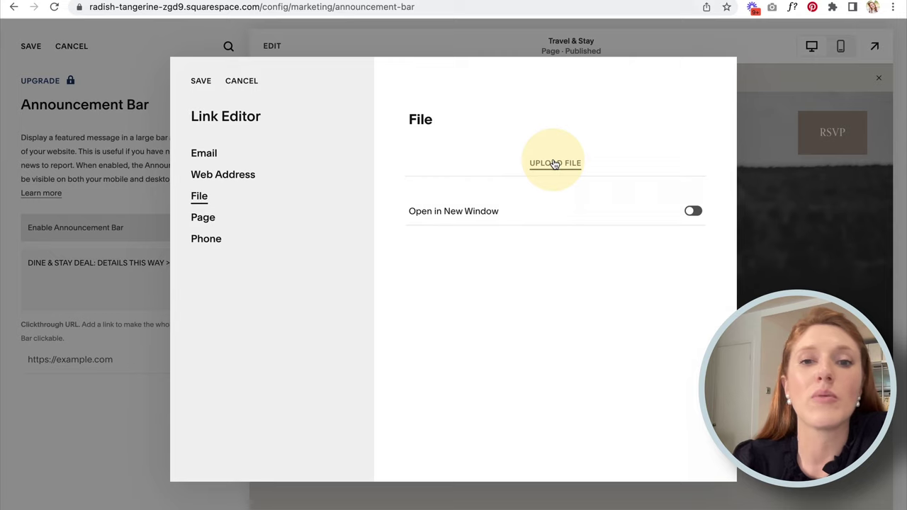
pyautogui.click(203, 217)
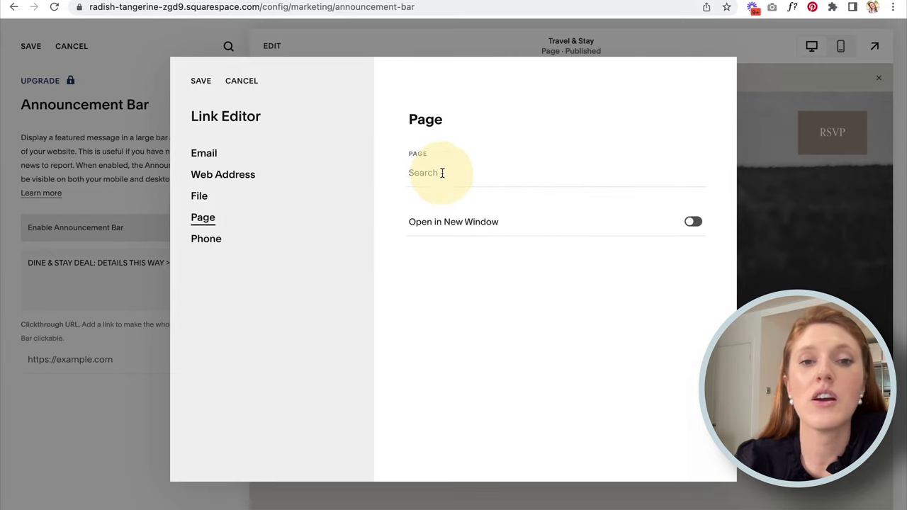
pyautogui.click(441, 172)
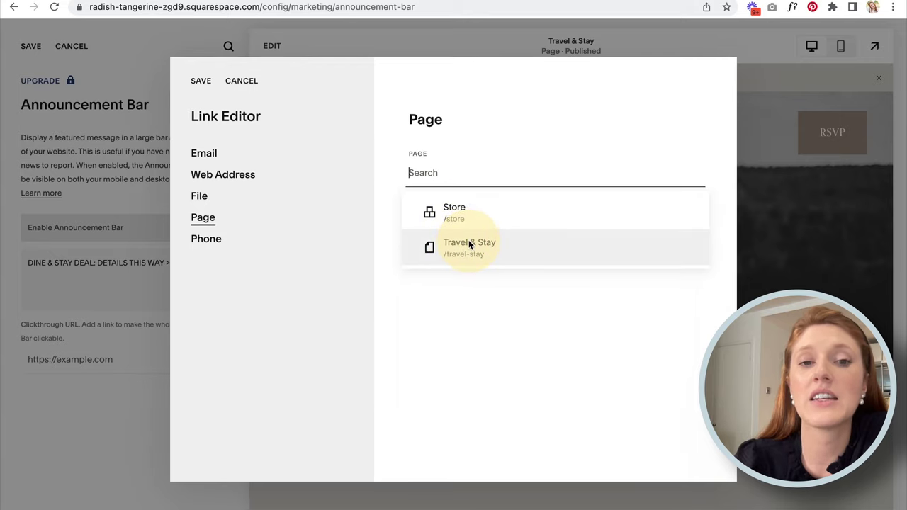
pyautogui.click(386, 233)
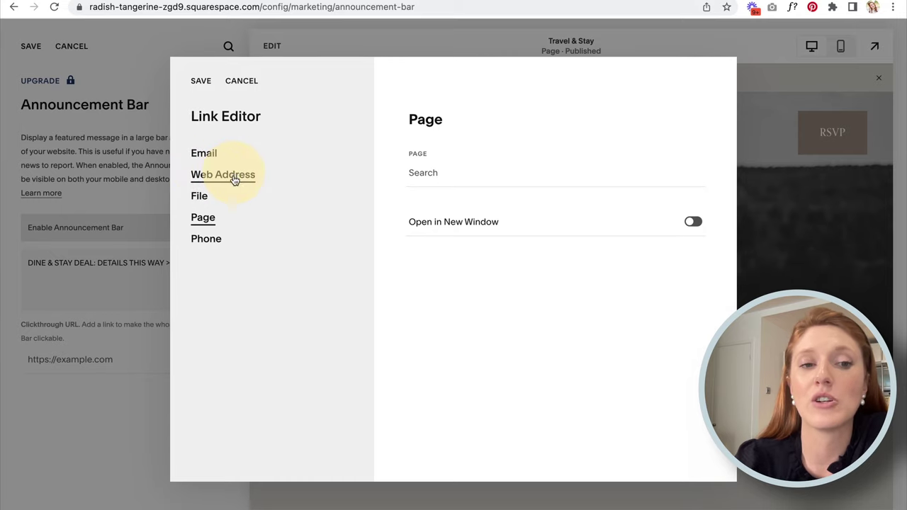
pyautogui.click(207, 239)
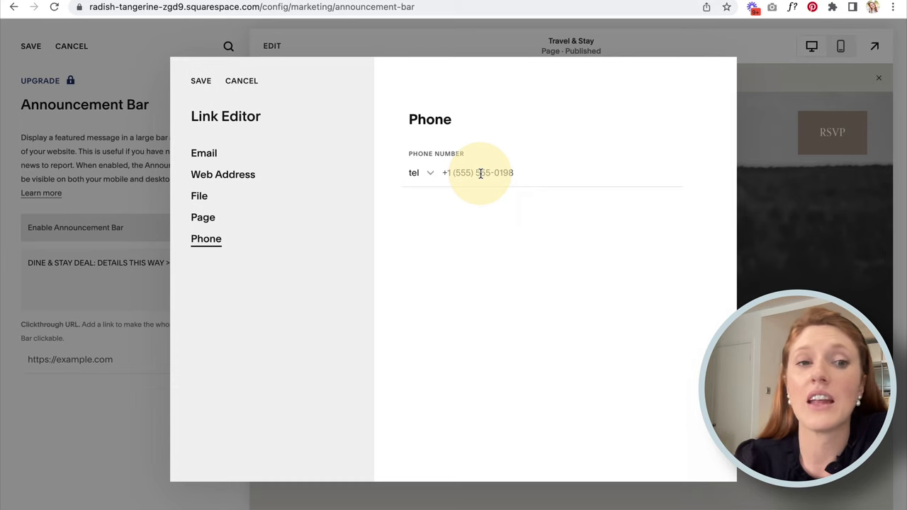
pyautogui.click(200, 81)
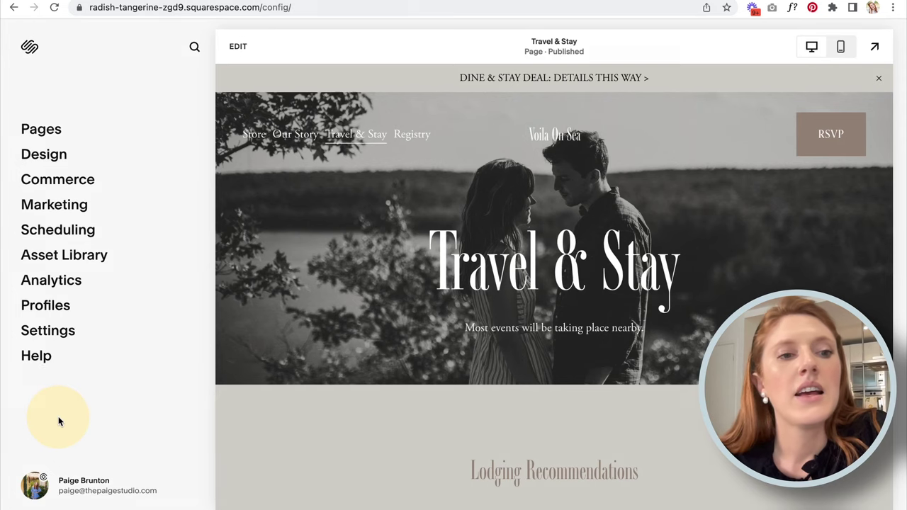
# Go to the Scheduling area, dismiss the scheduling page setup wizard, and open the Availability calendars
pyautogui.click(49, 231)
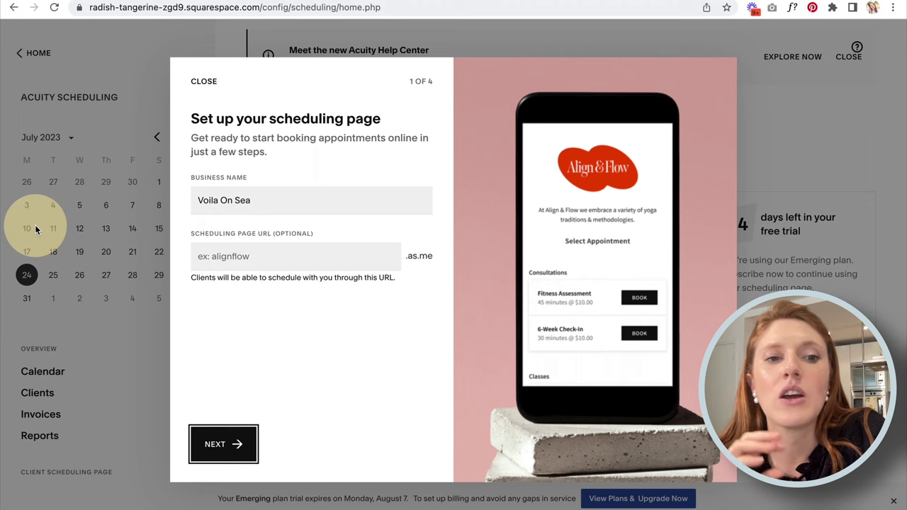
pyautogui.click(203, 80)
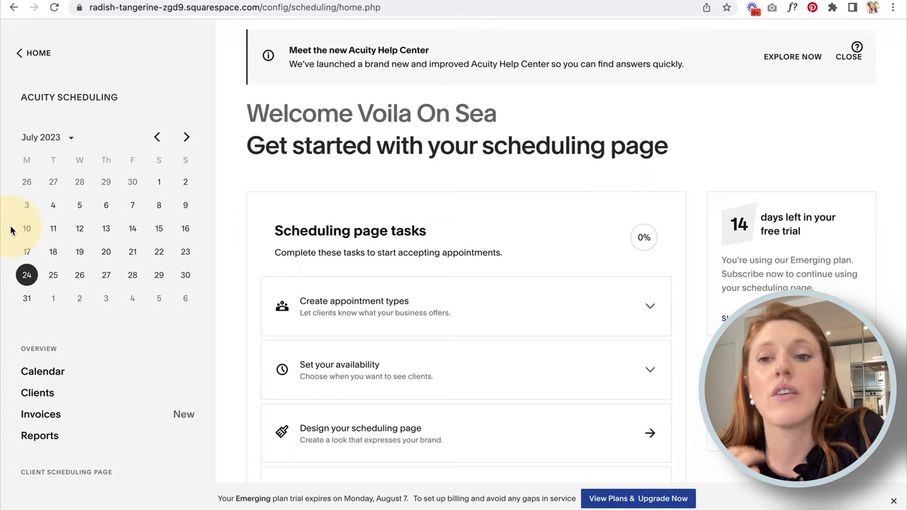
pyautogui.scroll(-5, 12, 228)
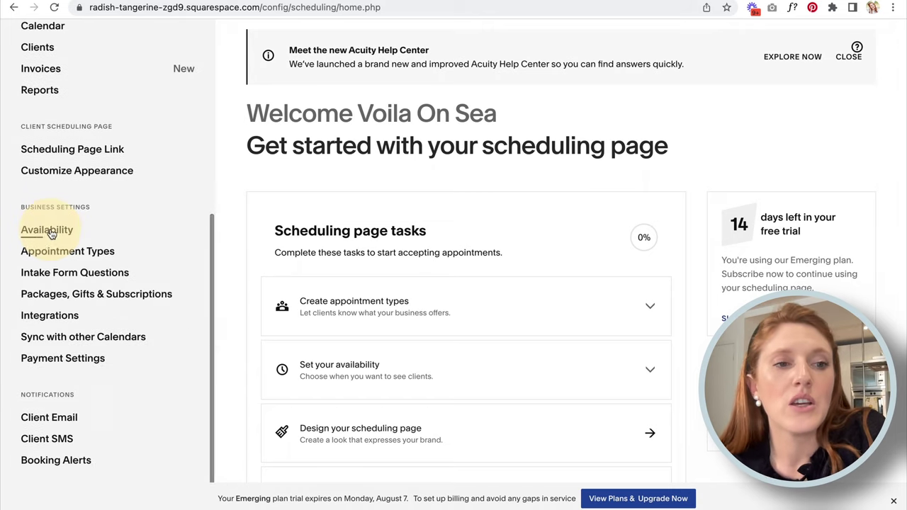
pyautogui.click(44, 229)
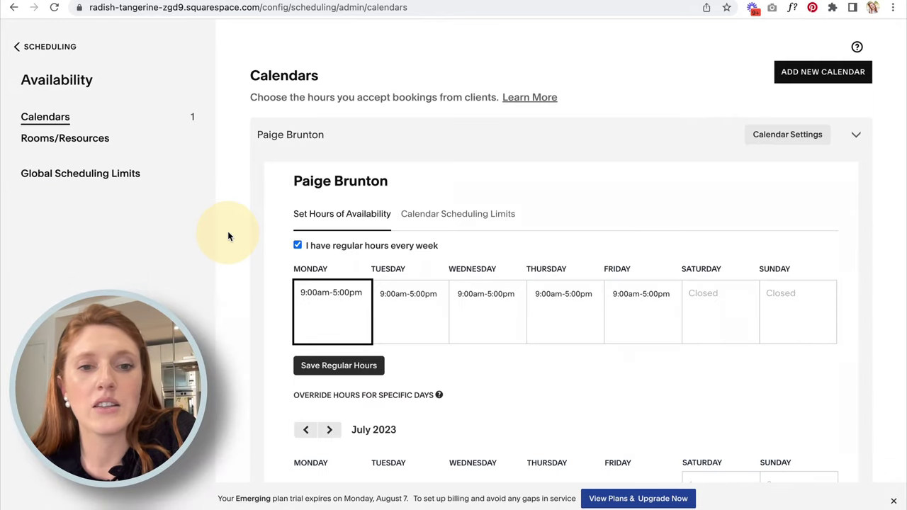
# Review the calendar's hours of availability and turn off the regular hours every week
pyautogui.scroll(-3, 227, 231)
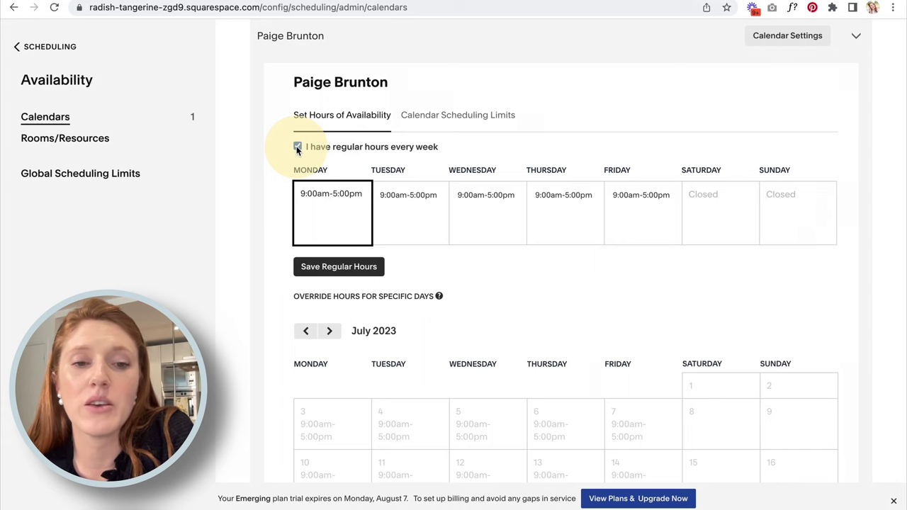
pyautogui.scroll(-2, 360, 204)
pyautogui.scroll(-1, 359, 205)
pyautogui.scroll(2, 406, 327)
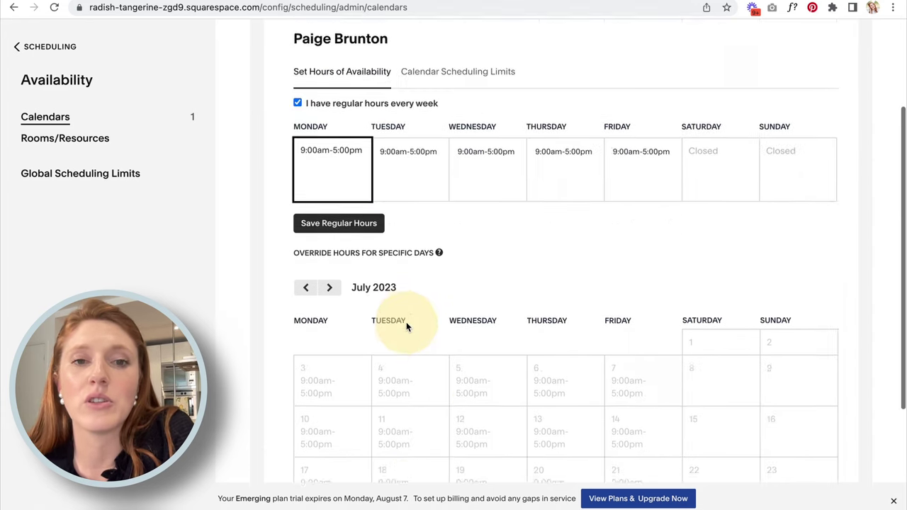
pyautogui.scroll(-1, 790, 184)
pyautogui.scroll(-2, 796, 184)
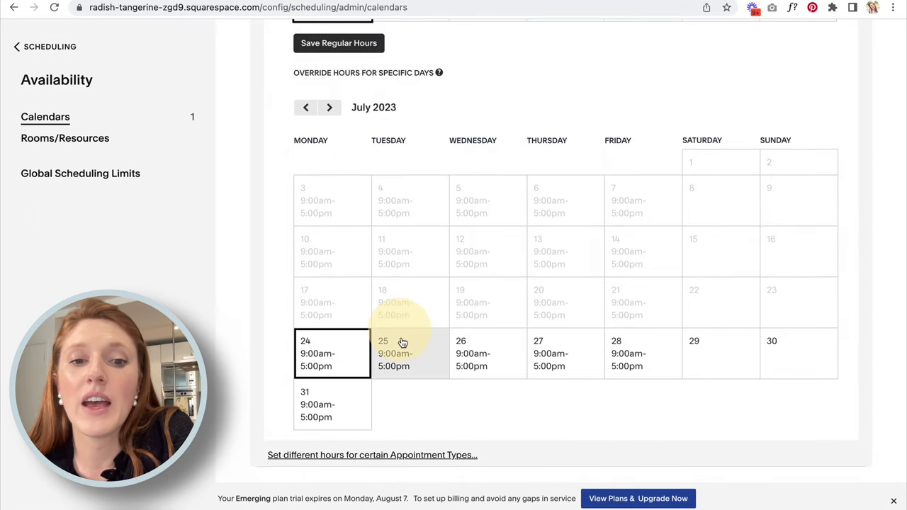
pyautogui.scroll(3, 405, 351)
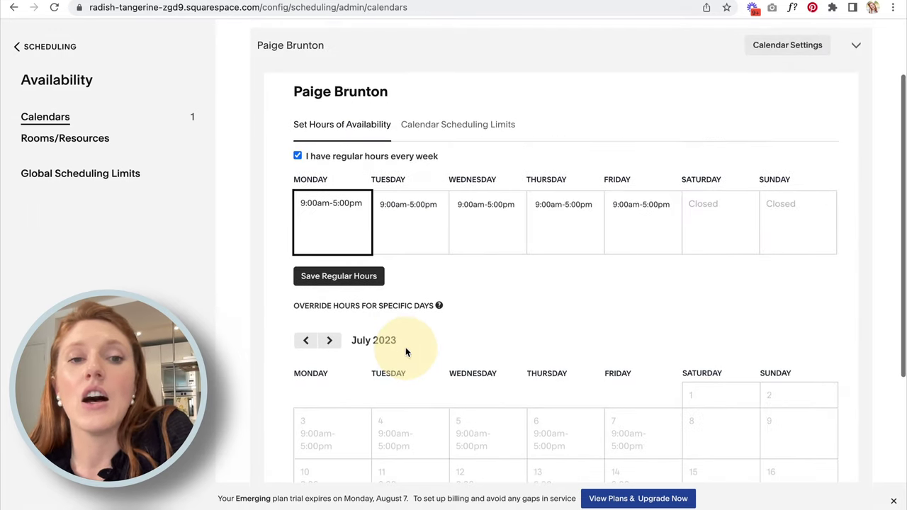
pyautogui.click(299, 156)
pyautogui.click(397, 246)
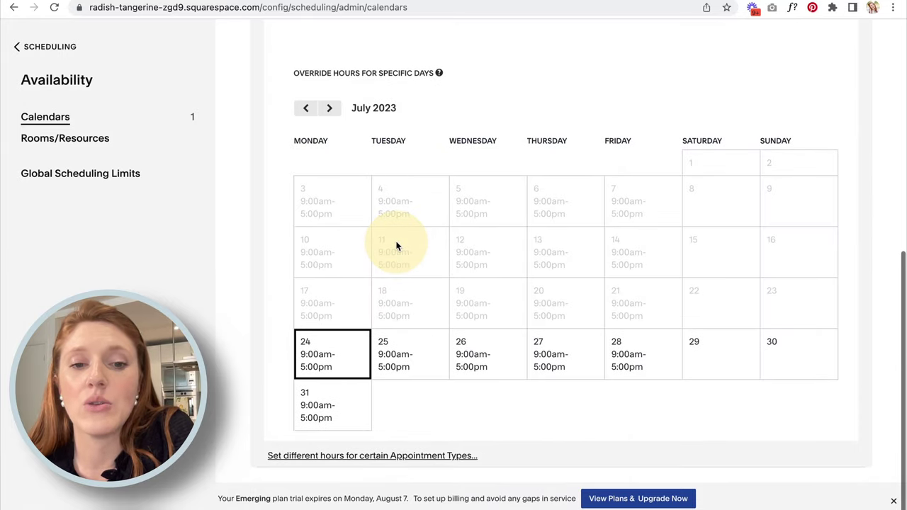
pyautogui.scroll(3, 397, 246)
pyautogui.click(359, 159)
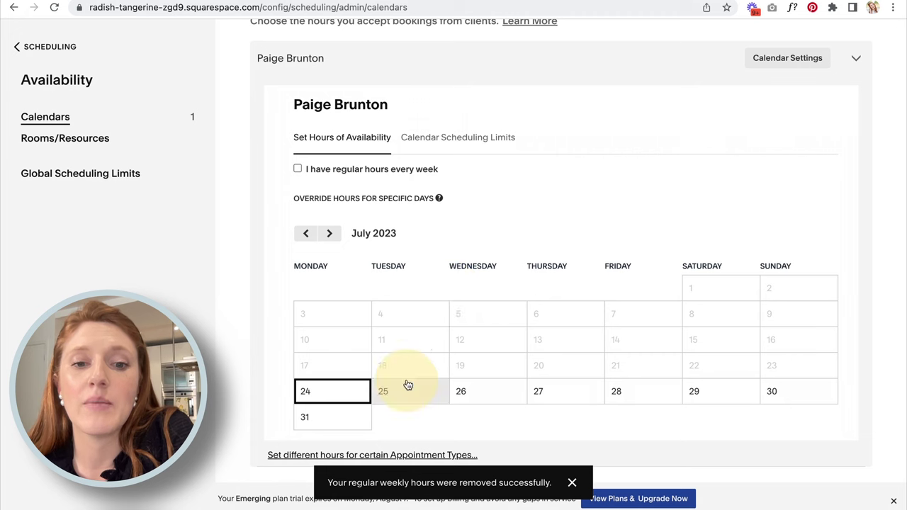
# Override the availability hours for Tuesday, August 8, 2023 with 9:00am-1:00pm
pyautogui.click(330, 233)
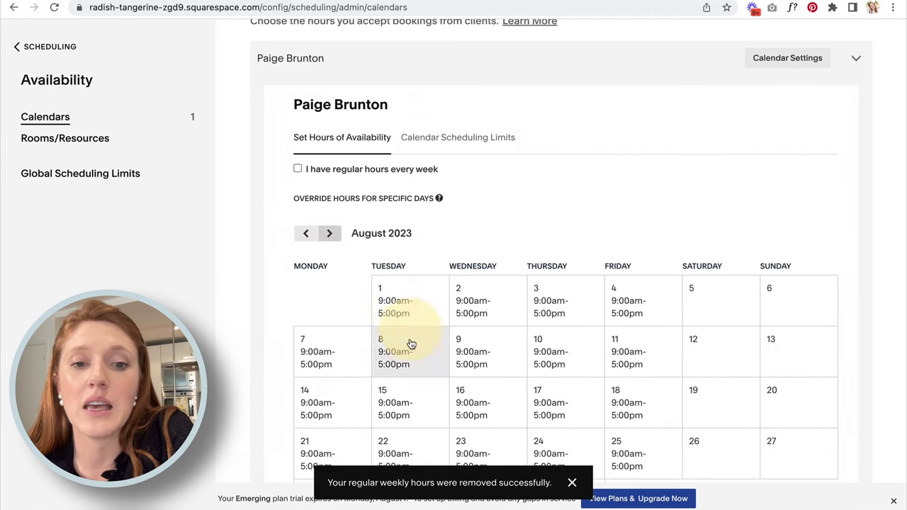
pyautogui.scroll(-2, 411, 344)
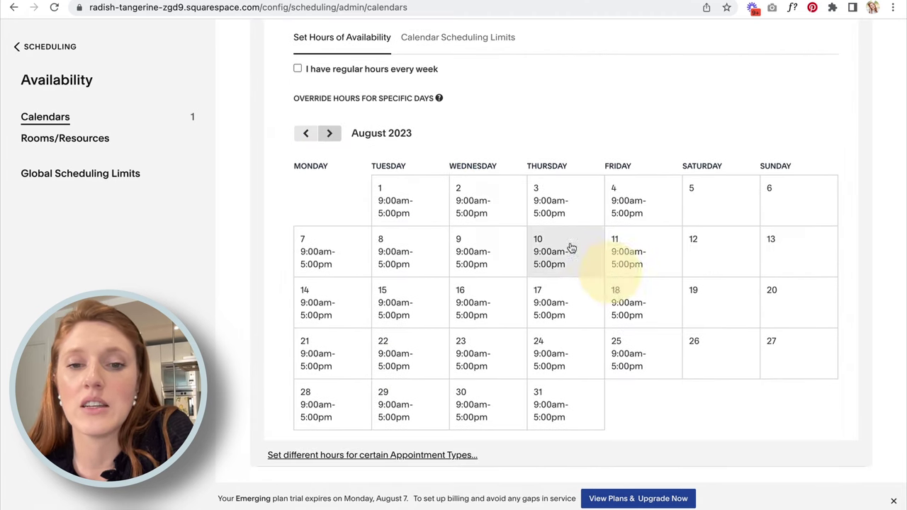
pyautogui.click(405, 257)
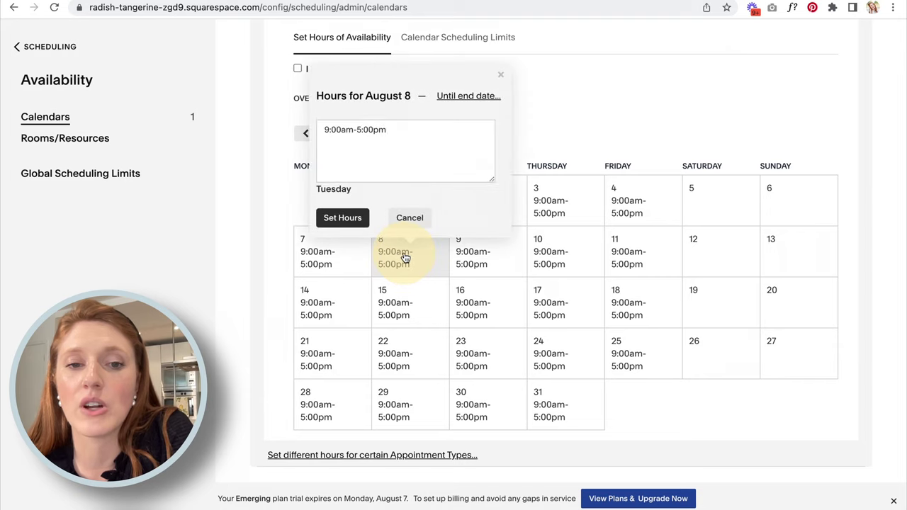
pyautogui.click(361, 130)
pyautogui.press('BackSpace')
pyautogui.write('1')
pyautogui.click(341, 218)
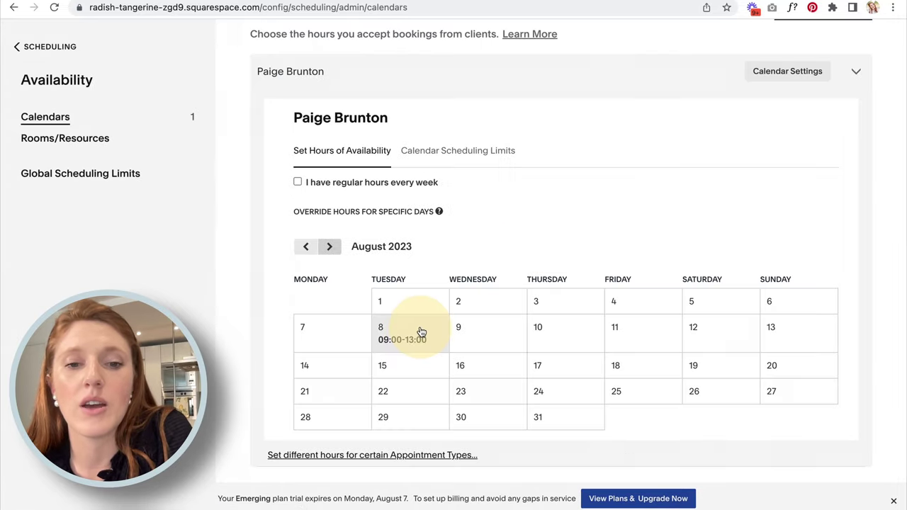
pyautogui.click(496, 338)
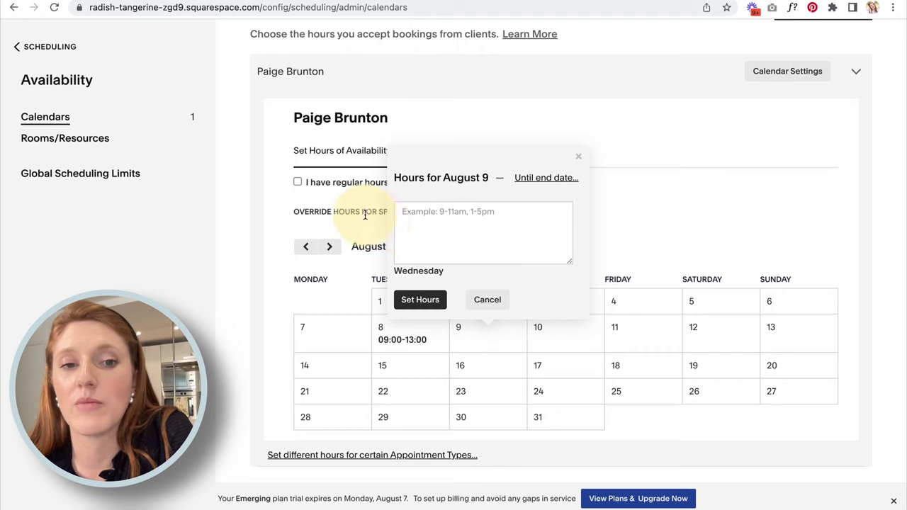
pyautogui.click(486, 299)
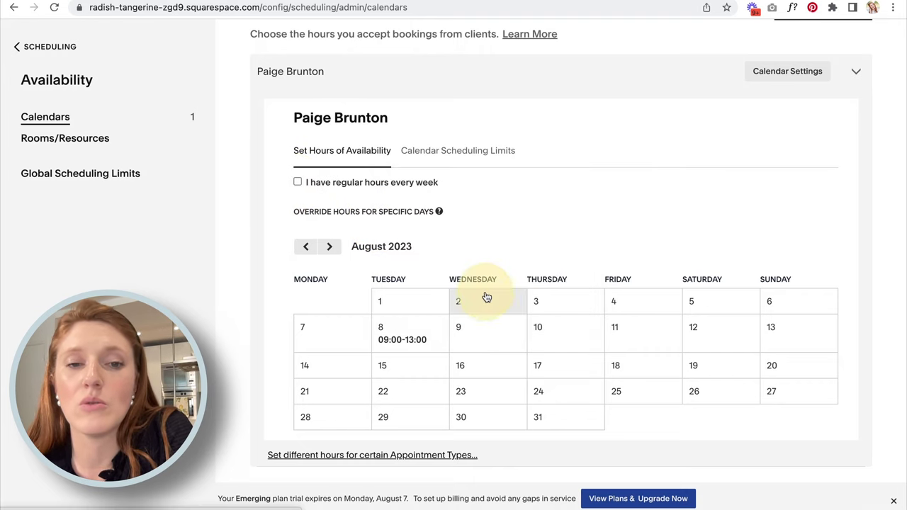
# Turn regular weekly hours back on, set Tuesday to 9AM - 1 PM, and save the regular hours
pyautogui.click(298, 181)
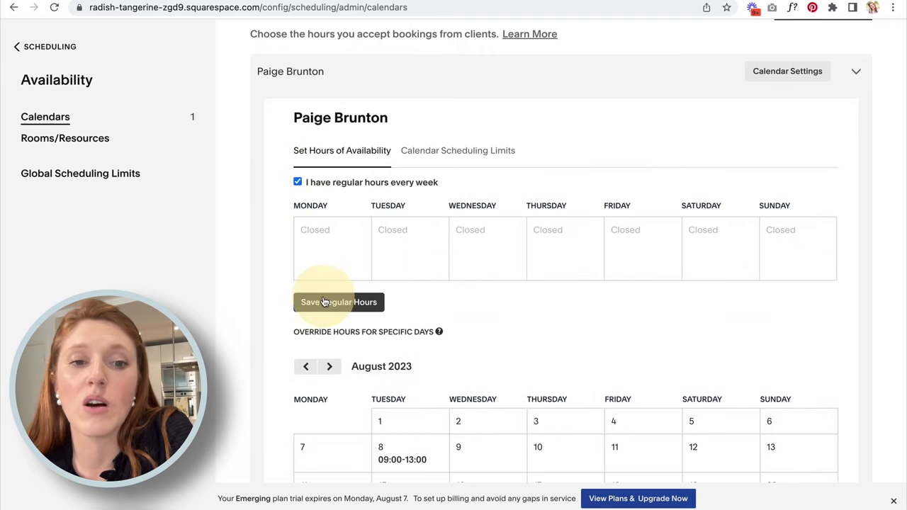
pyautogui.click(406, 239)
pyautogui.write('9')
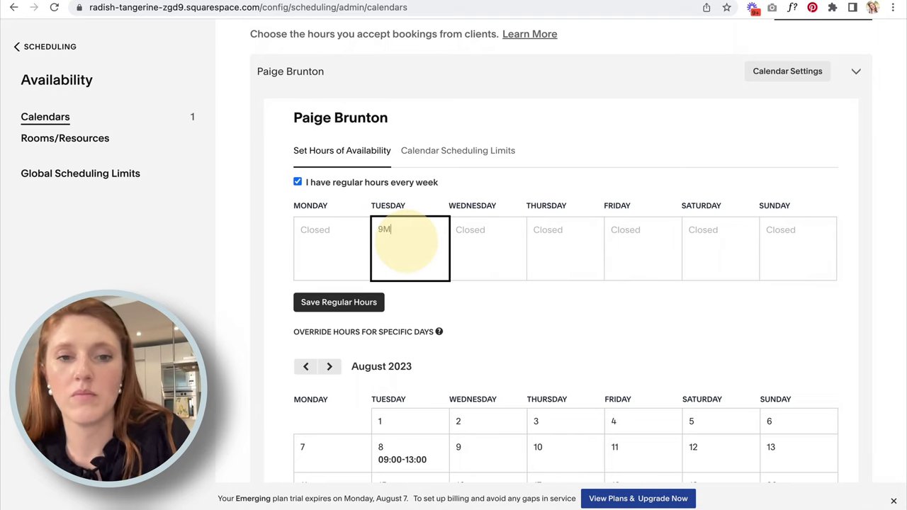
pyautogui.write('AM - 1 PM')
pyautogui.click(358, 303)
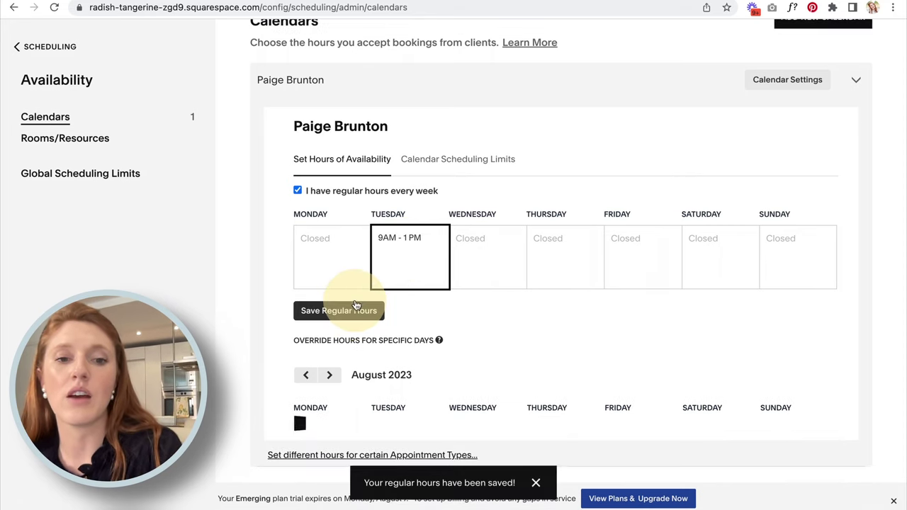
# Close availability on Tuesday, August 22 by clearing that day's override hours
pyautogui.scroll(-3, 357, 305)
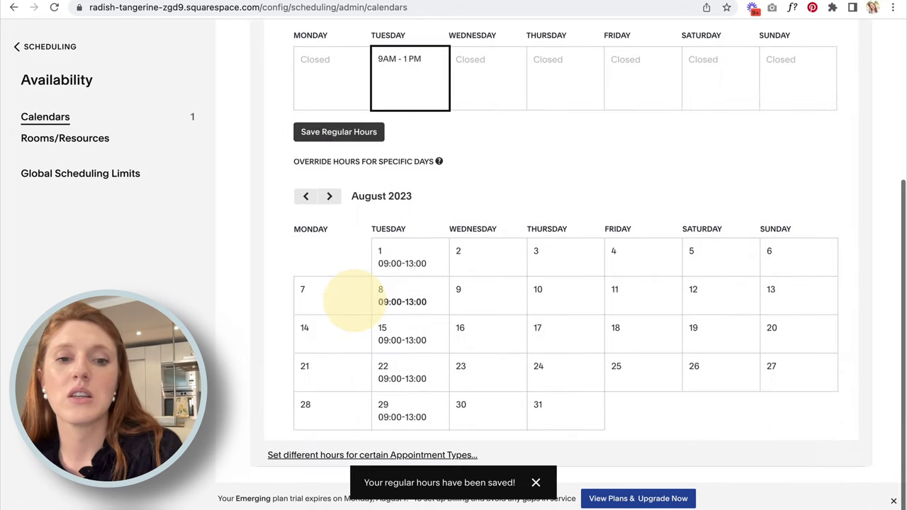
pyautogui.click(403, 381)
pyautogui.moveTo(378, 243); pyautogui.dragTo(287, 241)
pyautogui.press('BackSpace')
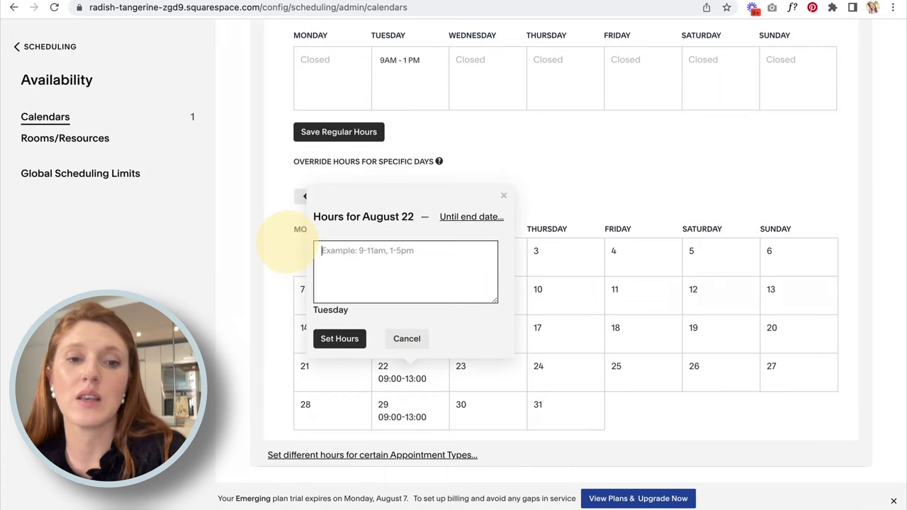
pyautogui.click(335, 343)
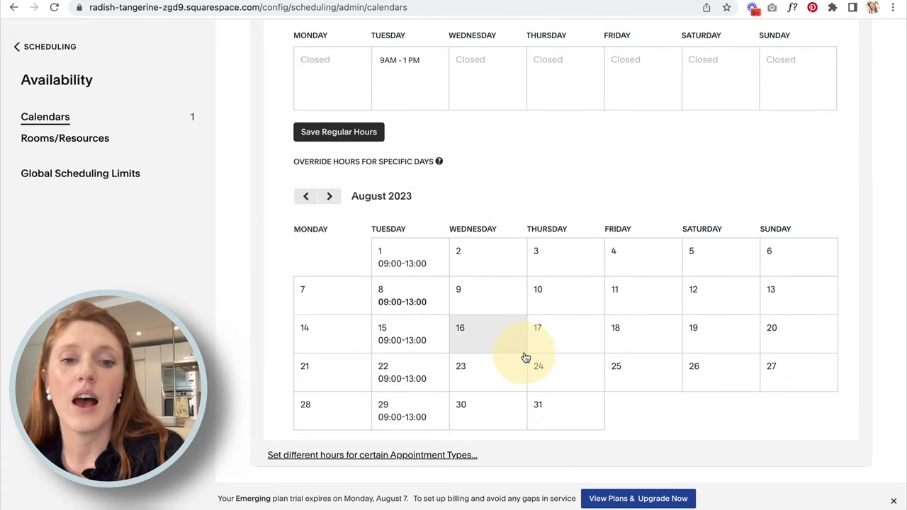
pyautogui.scroll(2, 484, 338)
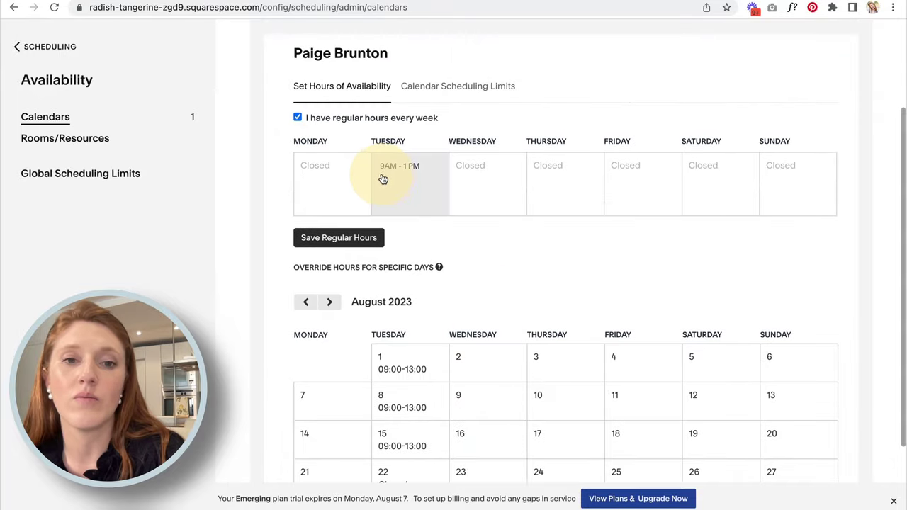
# Create a new type of service under the scheduling appointment types and name it "Wedding Consultation & Tour"
pyautogui.scroll(2, 305, 243)
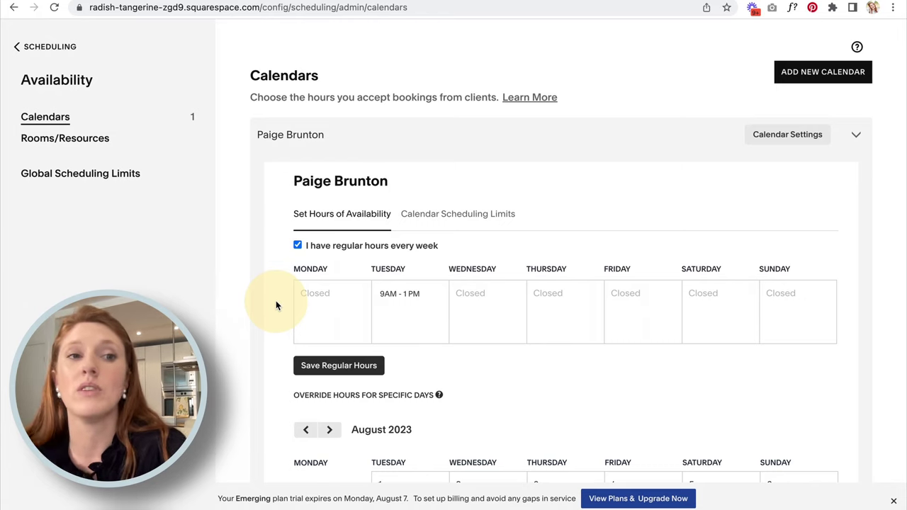
pyautogui.click(31, 47)
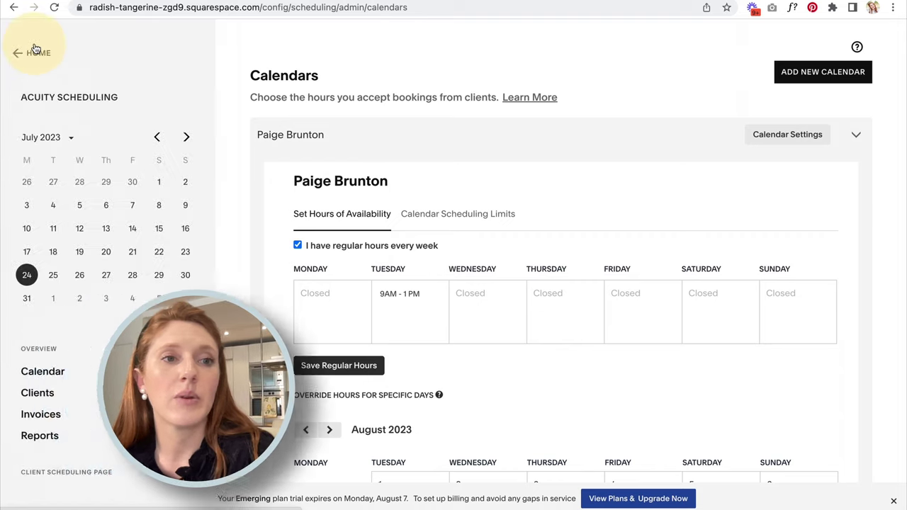
pyautogui.scroll(-5, 56, 198)
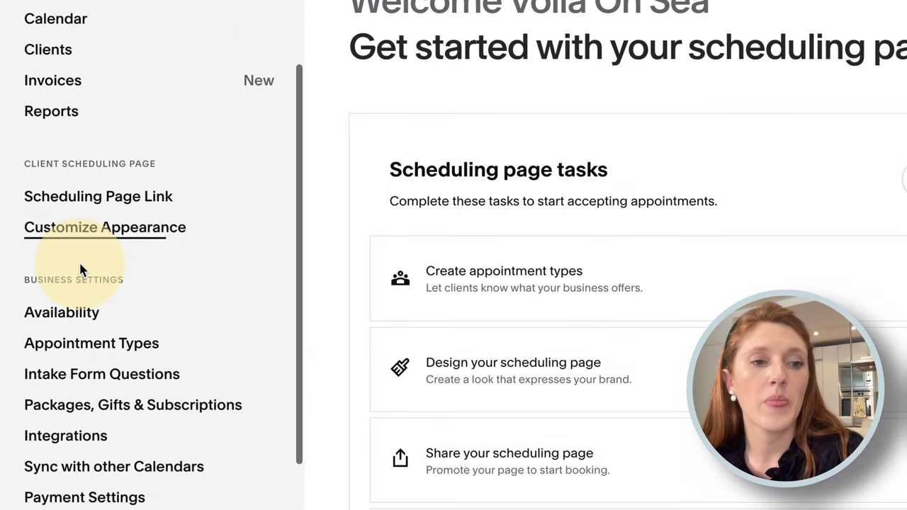
pyautogui.scroll(-1, 78, 268)
pyautogui.click(74, 271)
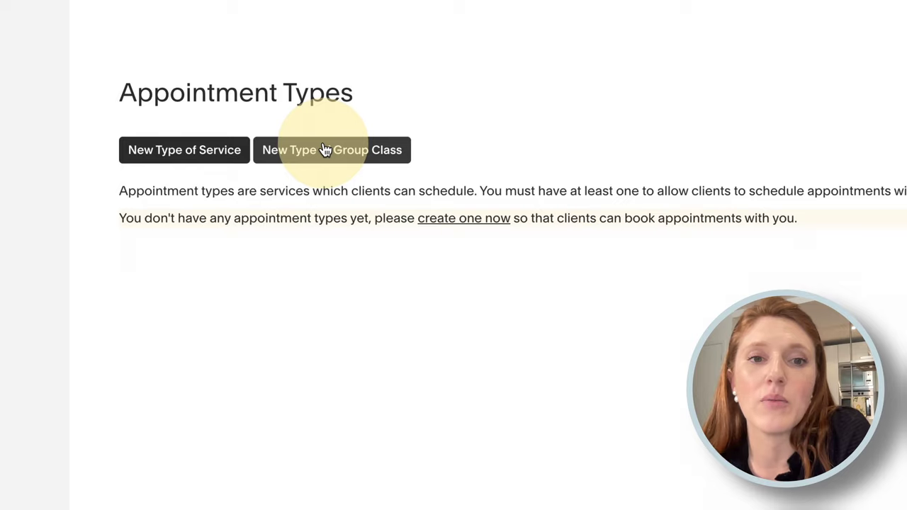
pyautogui.click(174, 150)
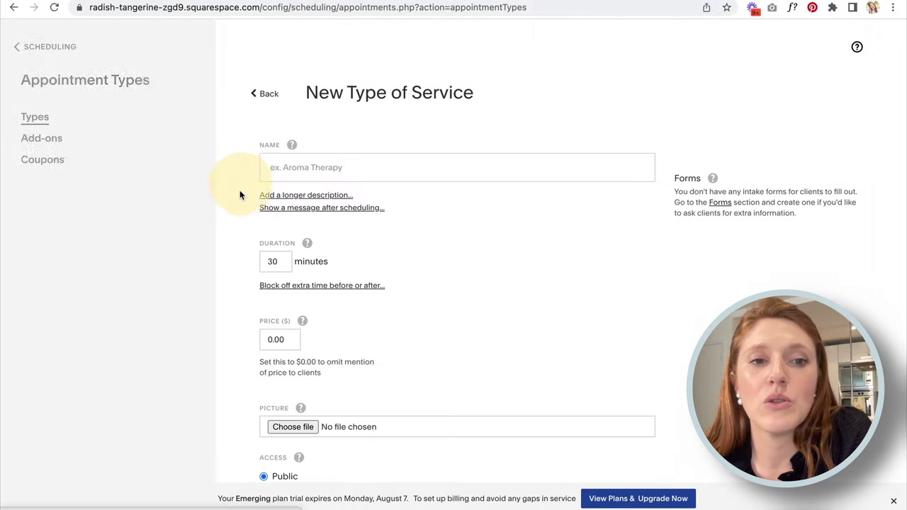
pyautogui.click(305, 168)
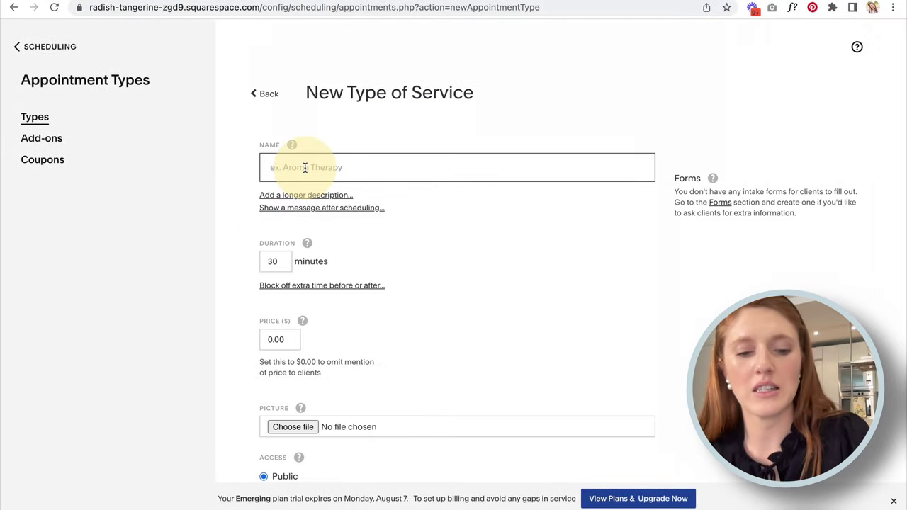
pyautogui.write('Wedding Consultation & Tour')
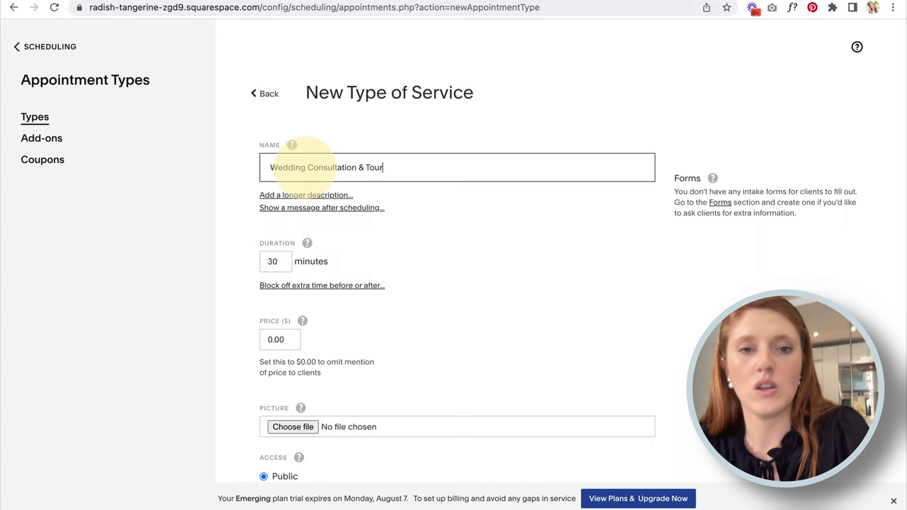
pyautogui.click(245, 272)
# Block off 20 minutes after the Wedding Consultation & Tour appointment and save the service
pyautogui.scroll(-3, 245, 272)
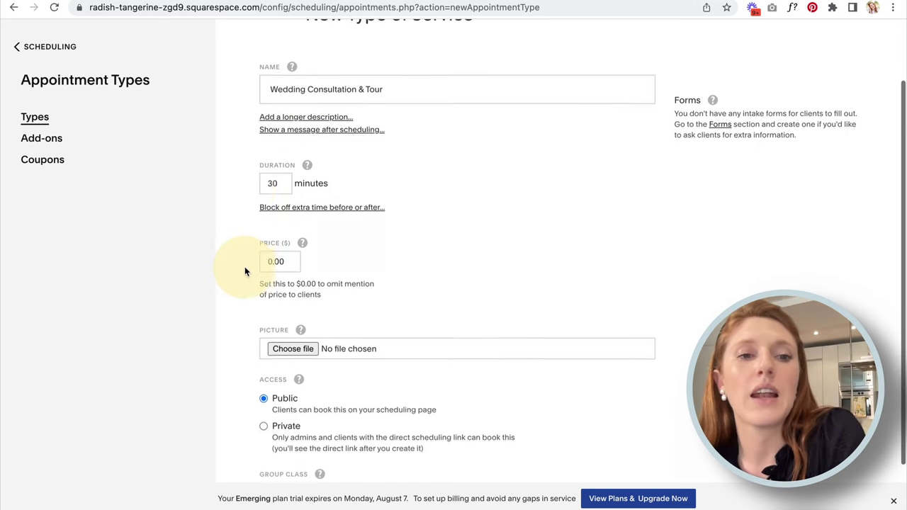
pyautogui.click(279, 173)
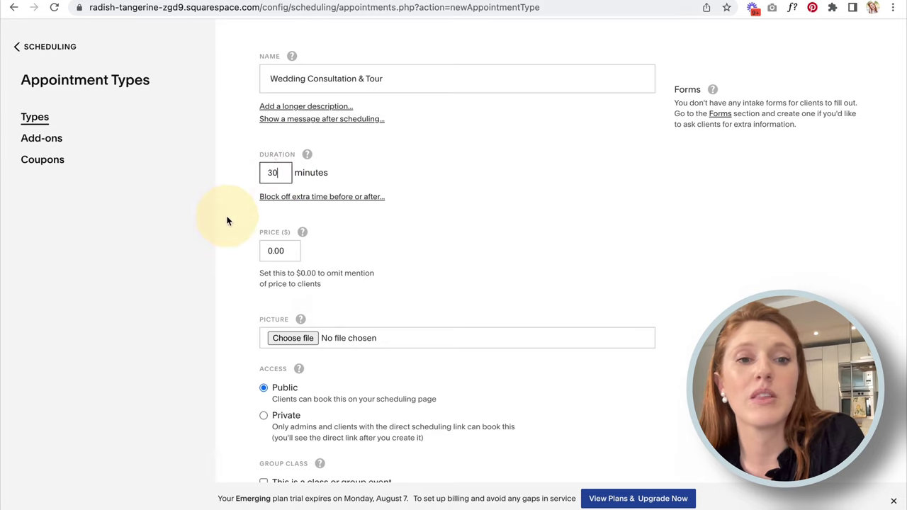
pyautogui.click(288, 197)
pyautogui.click(395, 232)
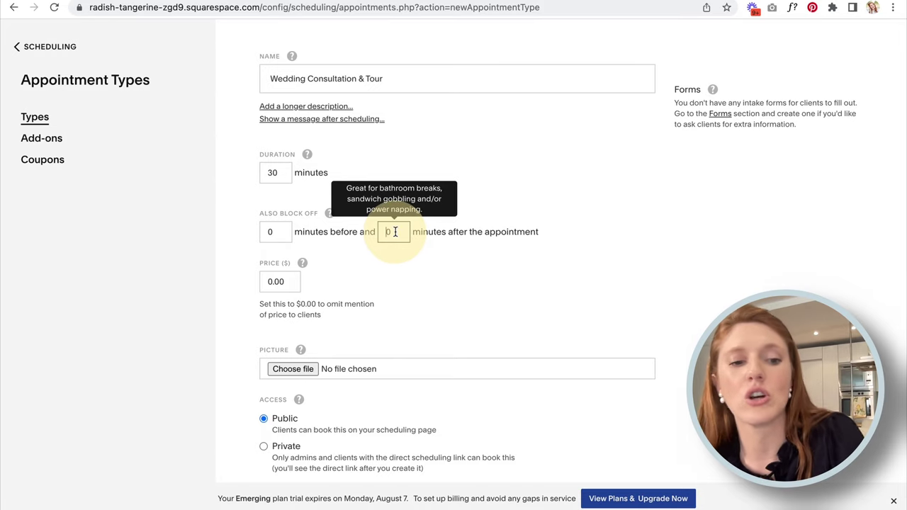
pyautogui.write('2')
pyautogui.click(237, 226)
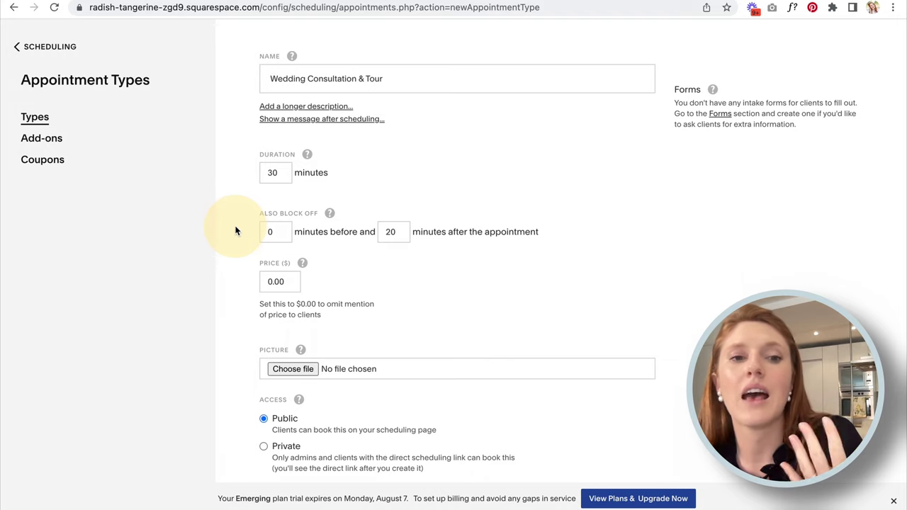
pyautogui.scroll(-2, 235, 229)
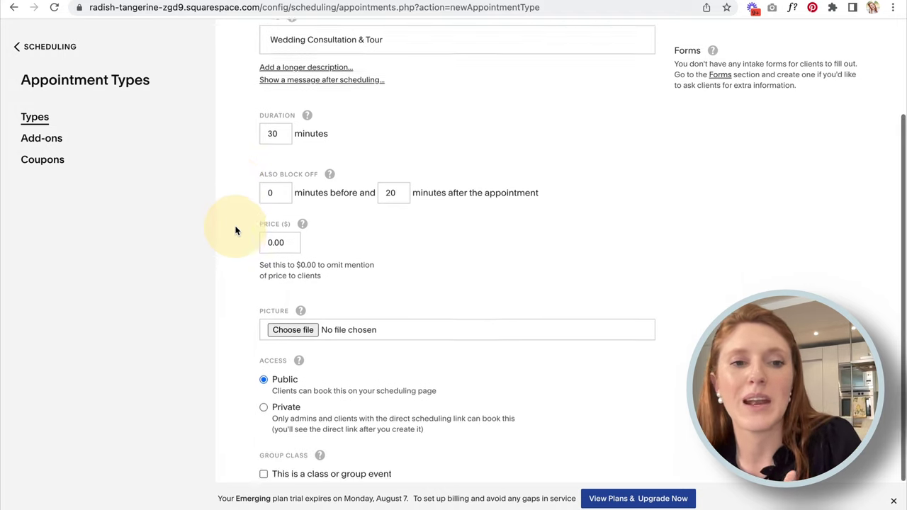
pyautogui.click(282, 194)
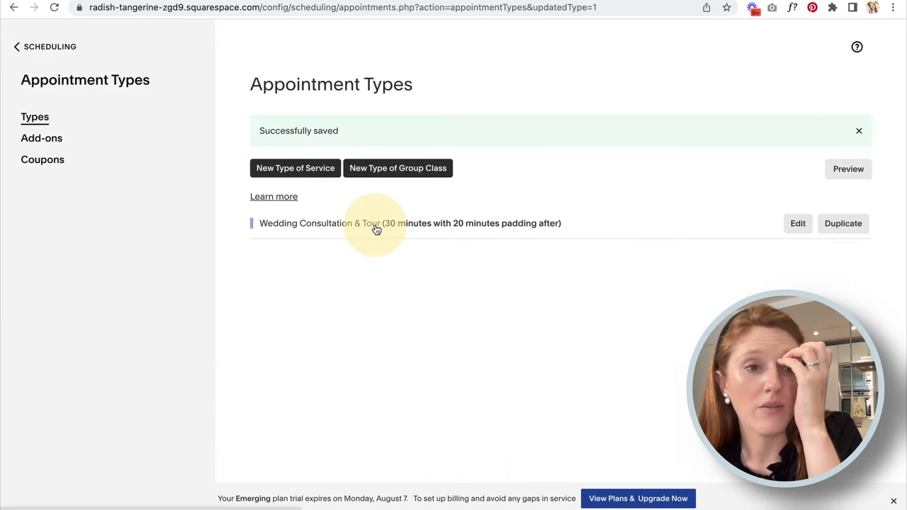
# Open the client scheduling page link settings and view all files in the site's Asset Library
pyautogui.click(45, 46)
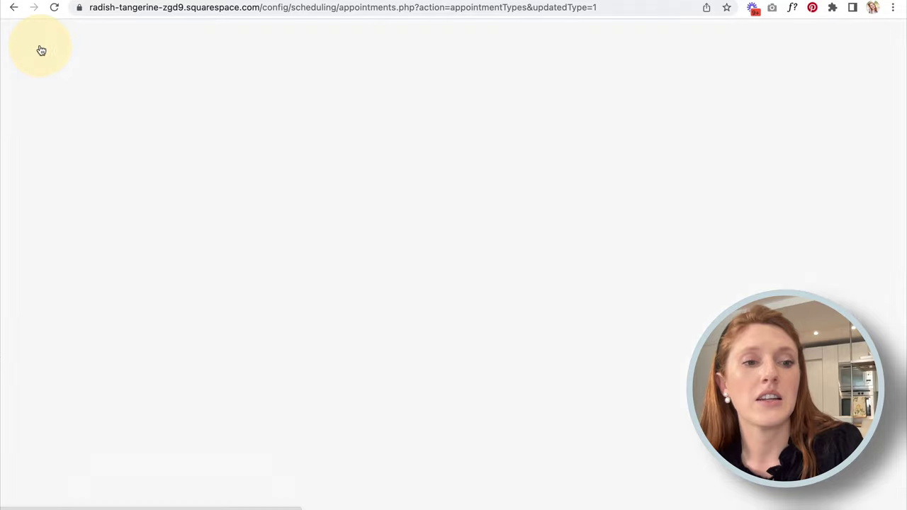
pyautogui.scroll(-3, 40, 368)
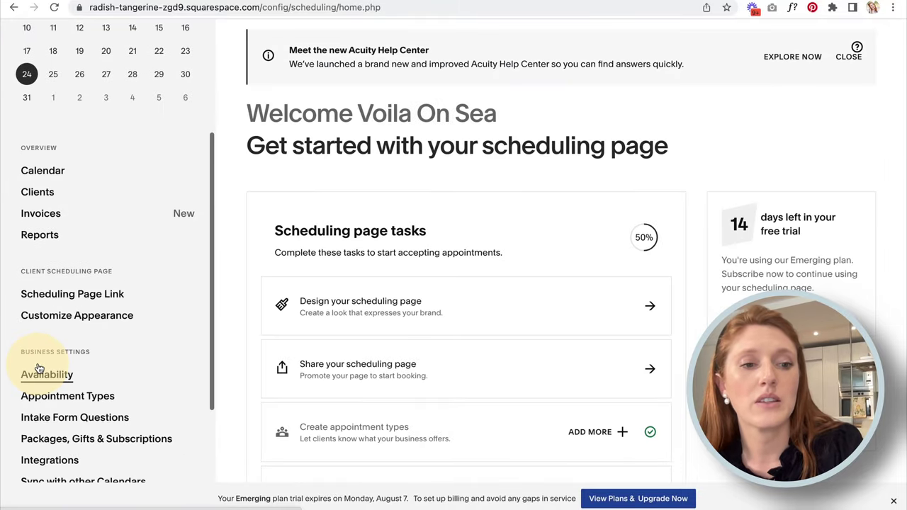
pyautogui.click(61, 297)
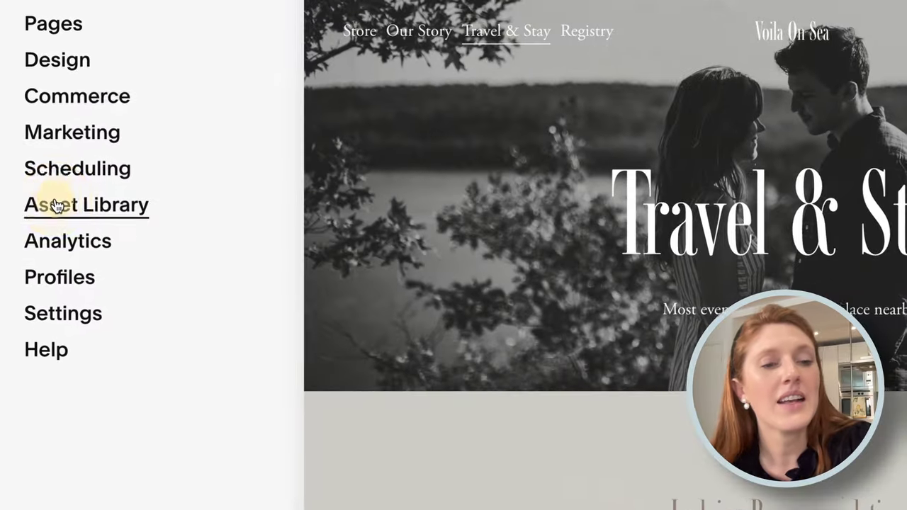
pyautogui.click(43, 248)
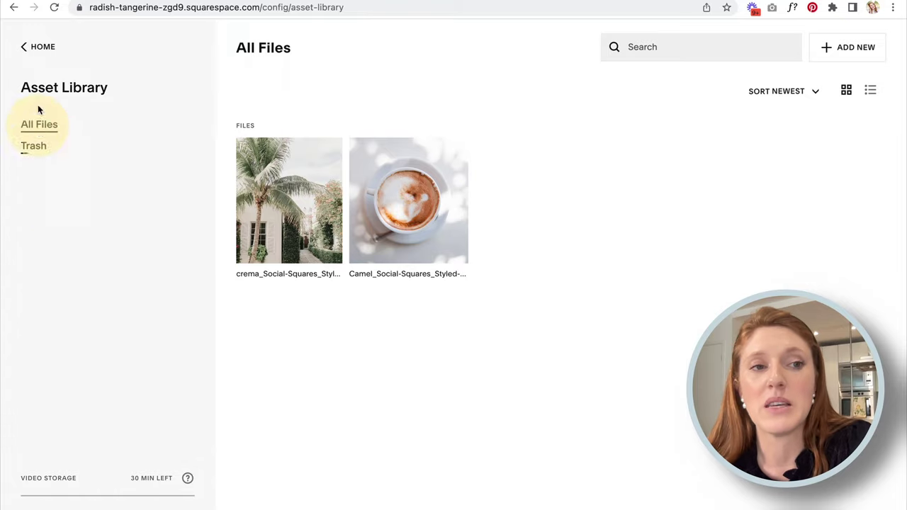
pyautogui.click(41, 48)
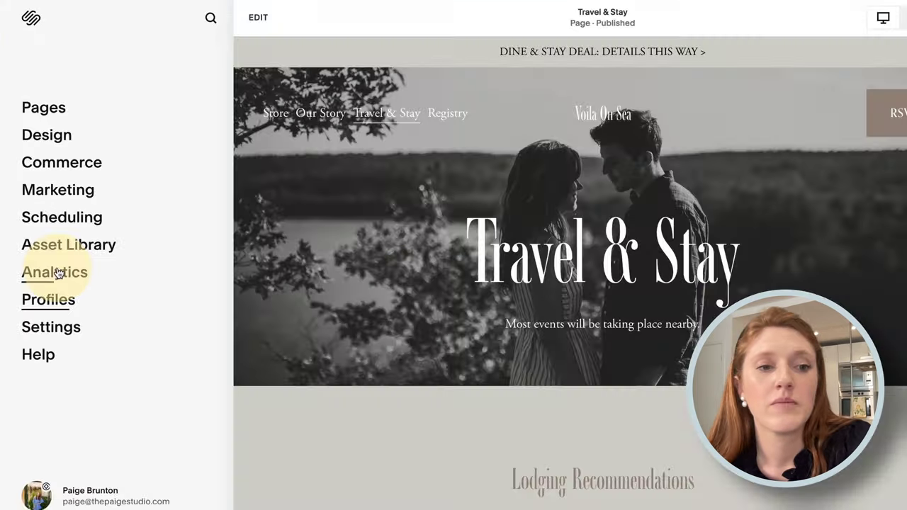
# Review the Sales, Traffic and Geography overviews in the site's analytics for the last 30 days
pyautogui.click(54, 274)
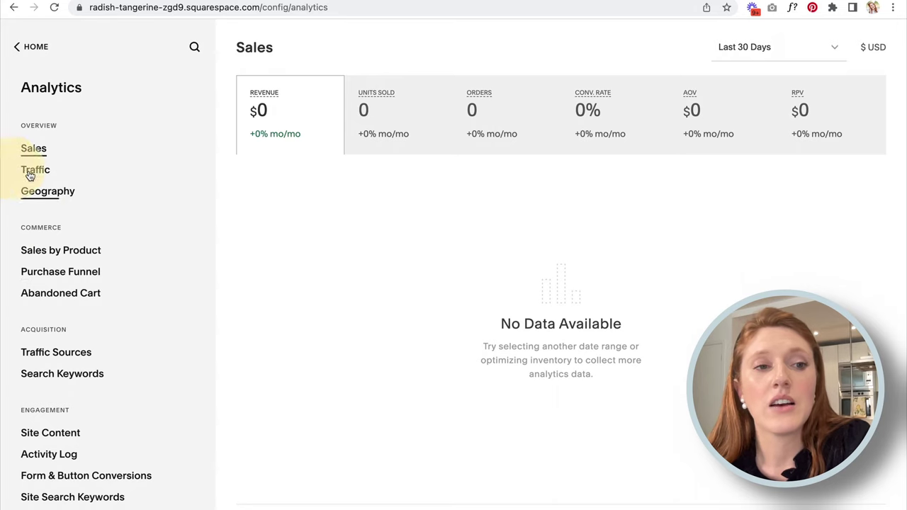
pyautogui.click(32, 171)
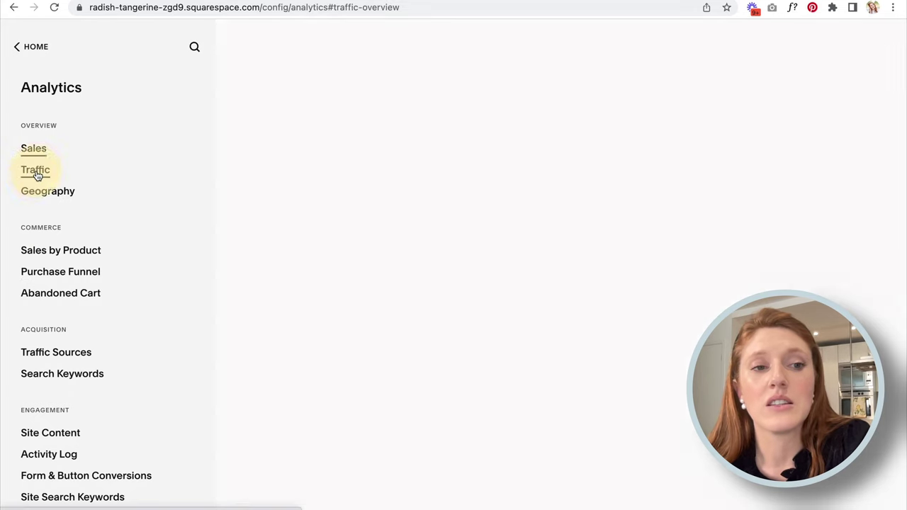
pyautogui.click(36, 204)
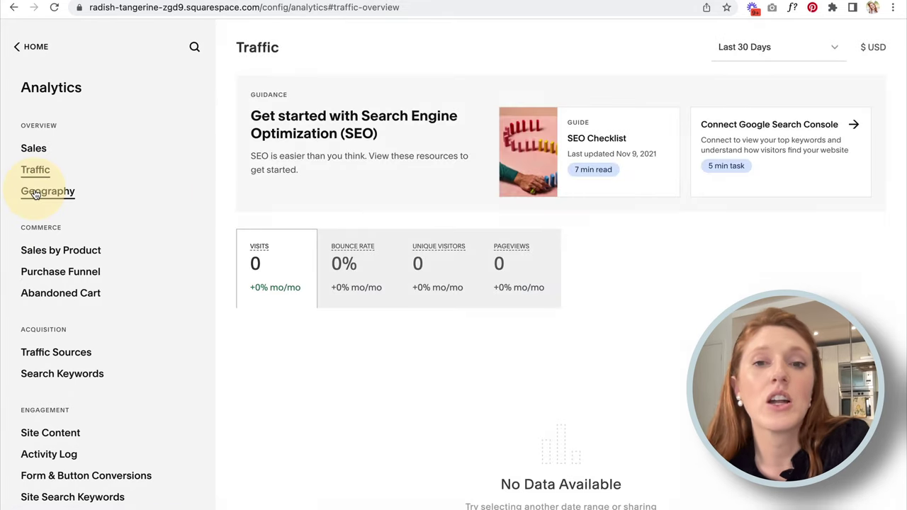
pyautogui.scroll(-2, 169, 203)
pyautogui.scroll(2, 169, 203)
pyautogui.scroll(-2, 169, 203)
pyautogui.scroll(2, 169, 202)
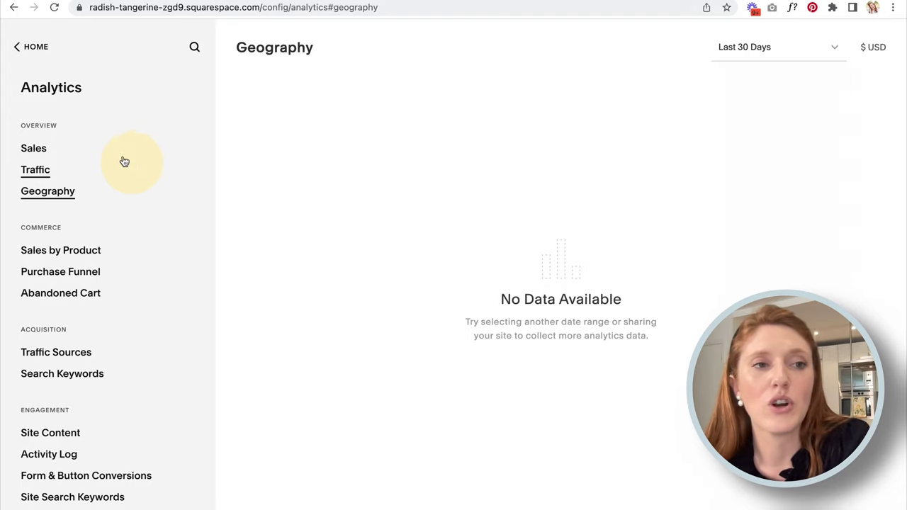
pyautogui.click(34, 47)
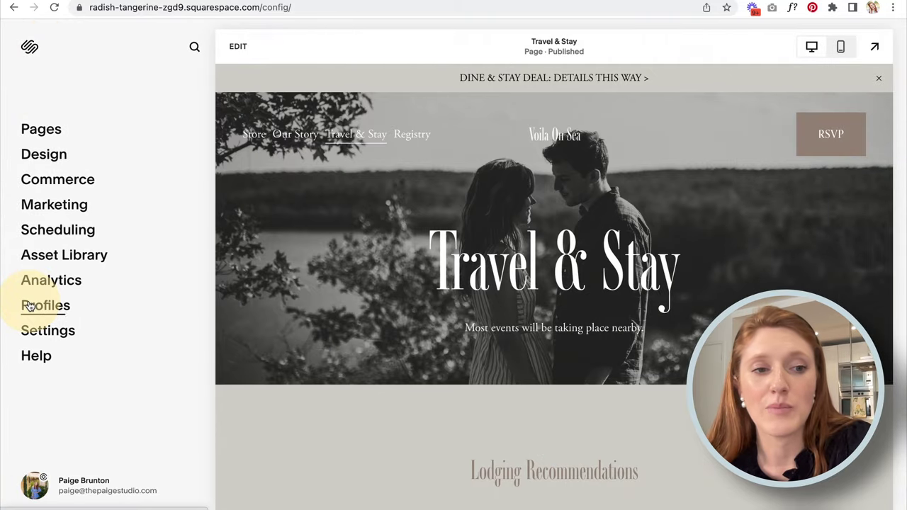
# Look over the site's Profiles list and its smart lists, and return to the home menu
pyautogui.click(30, 306)
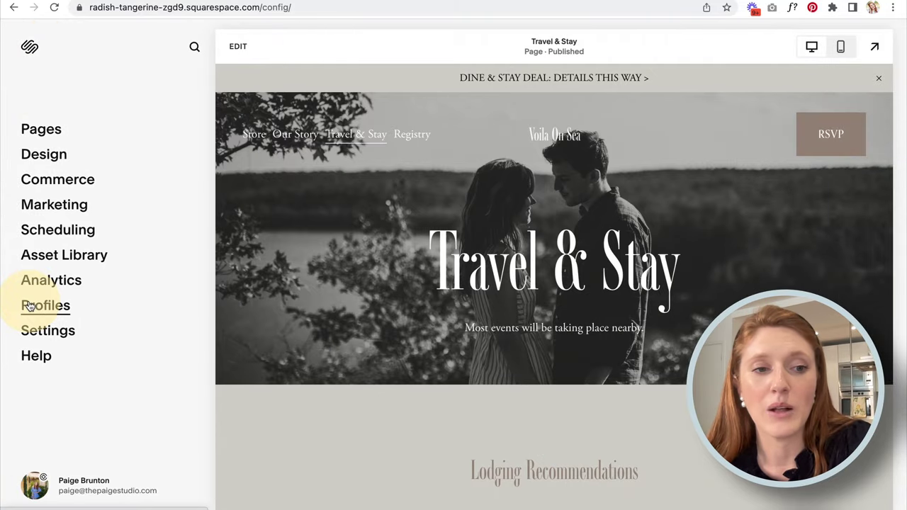
pyautogui.click(37, 48)
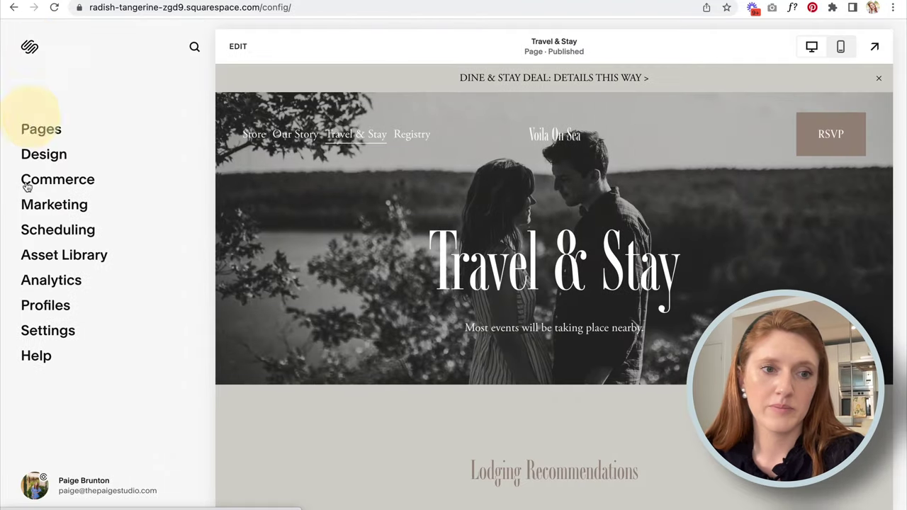
pyautogui.click(42, 306)
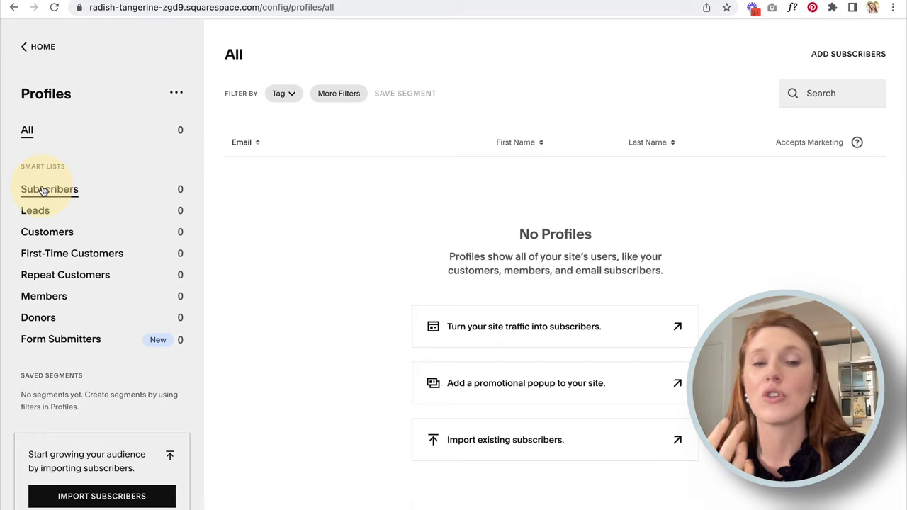
pyautogui.click(39, 48)
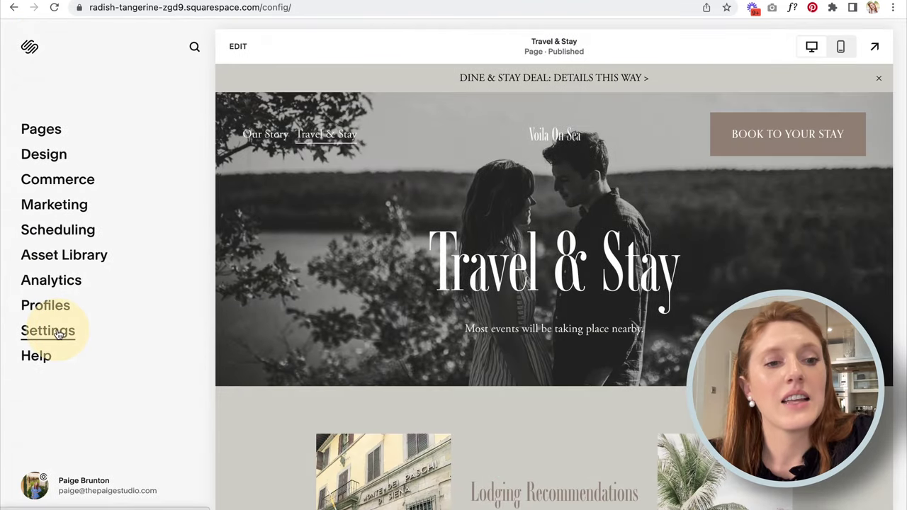
# Open the Website trial subscription in the billing settings and go to the upgrade plan selection
pyautogui.click(58, 333)
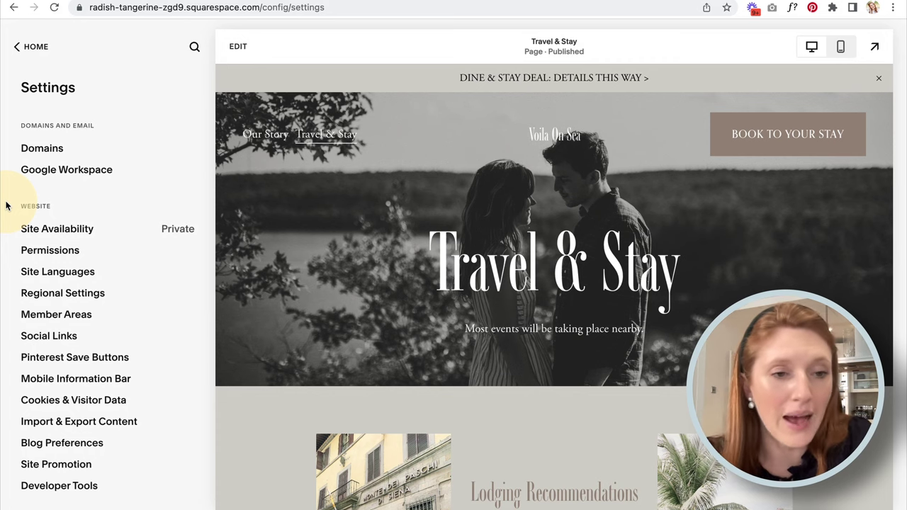
pyautogui.scroll(-10, 5, 206)
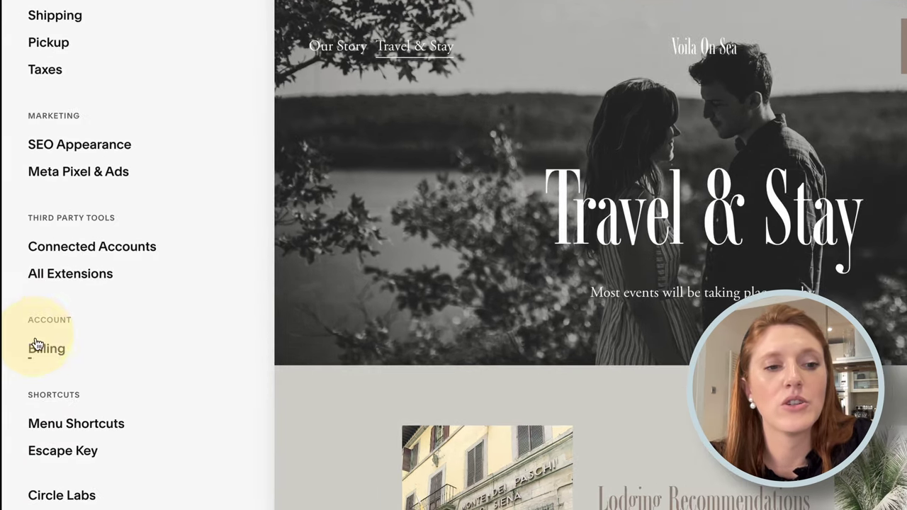
pyautogui.click(37, 346)
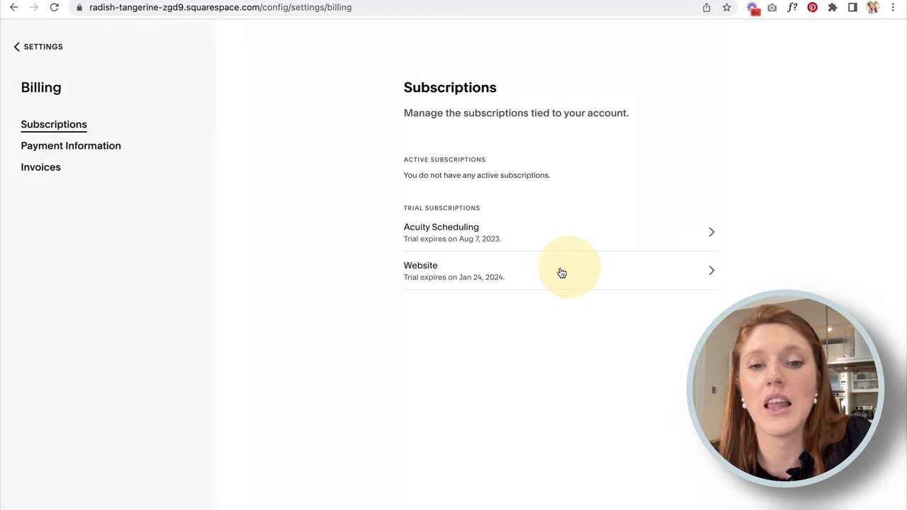
pyautogui.click(539, 270)
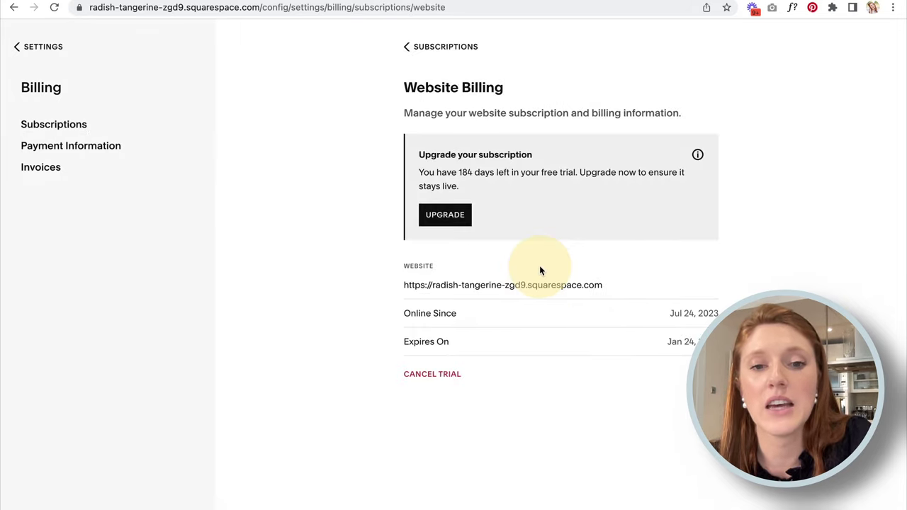
pyautogui.click(437, 216)
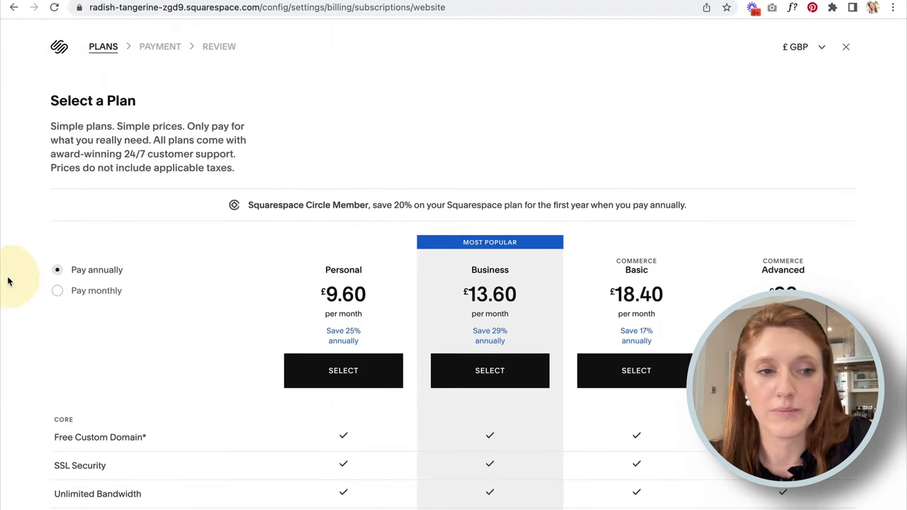
# Compare the features, fees and annual prices of the Personal, Business, Commerce Basic and Commerce Advanced plans
pyautogui.scroll(-4, 871, 121)
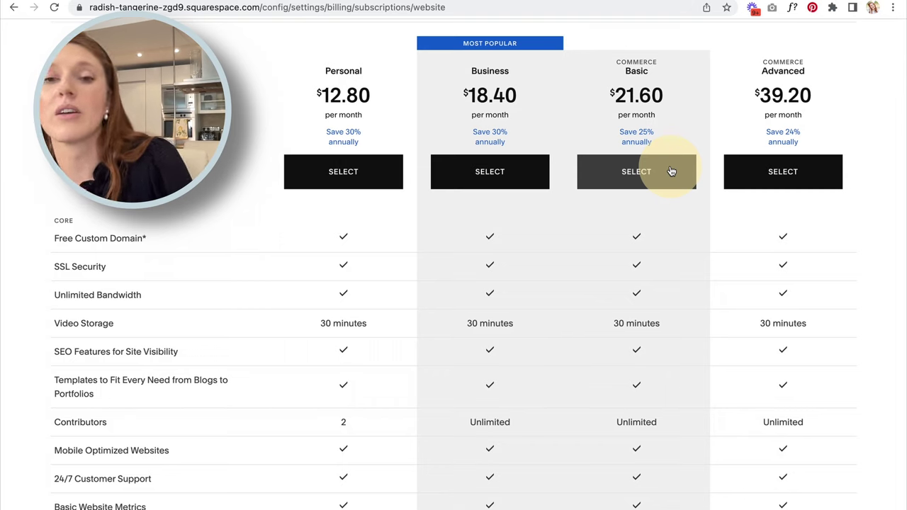
pyautogui.scroll(-10, 671, 171)
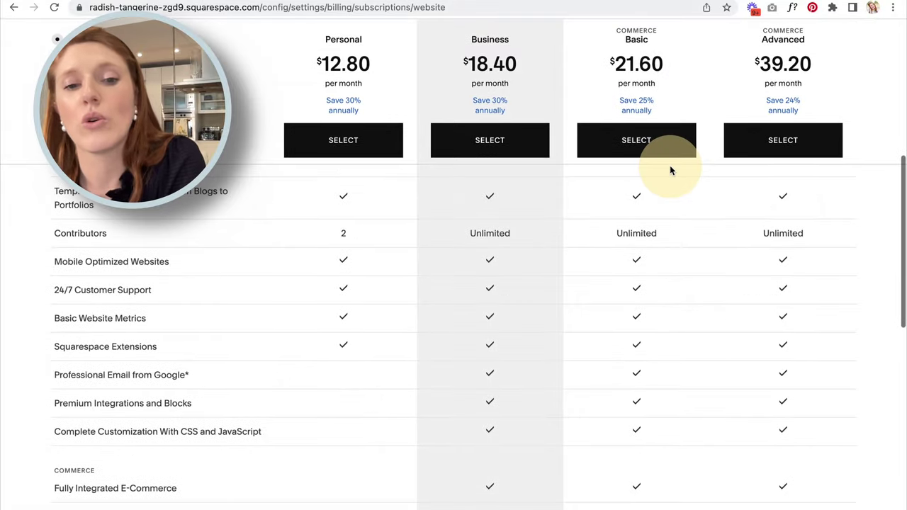
pyautogui.scroll(3, 672, 170)
pyautogui.scroll(-1, 636, 335)
pyautogui.scroll(10, 636, 335)
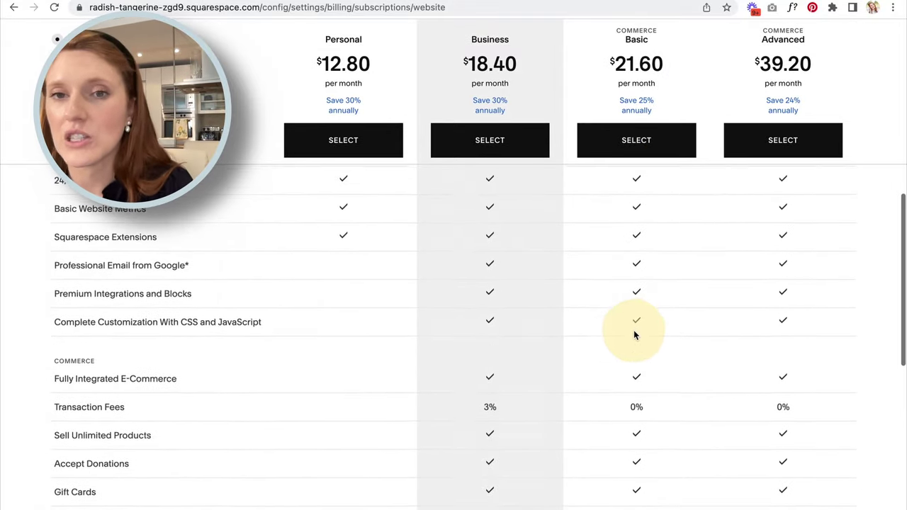
# Examine which core and commerce features each plan includes, from contributors and premium integrations to transaction fees and abandoned cart recovery
pyautogui.scroll(-3, 636, 335)
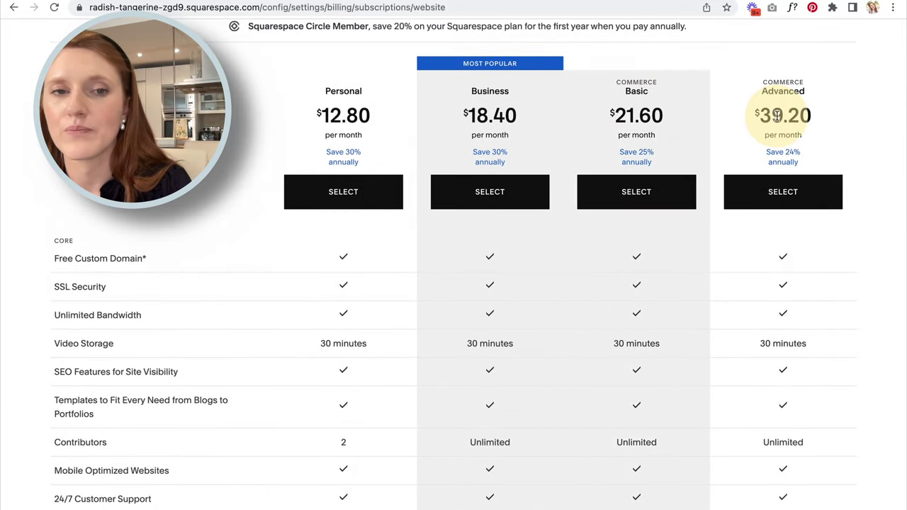
pyautogui.scroll(-4, 324, 278)
pyautogui.scroll(-3, 329, 284)
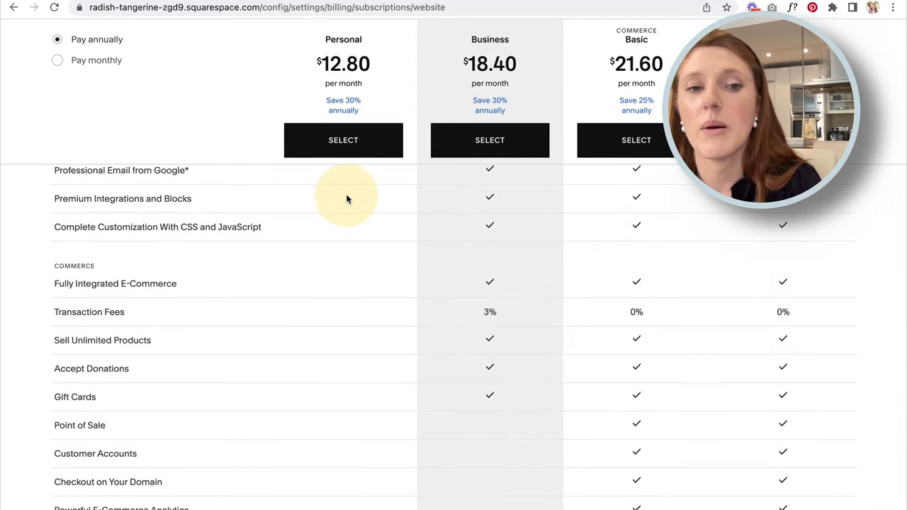
pyautogui.scroll(-1, 346, 362)
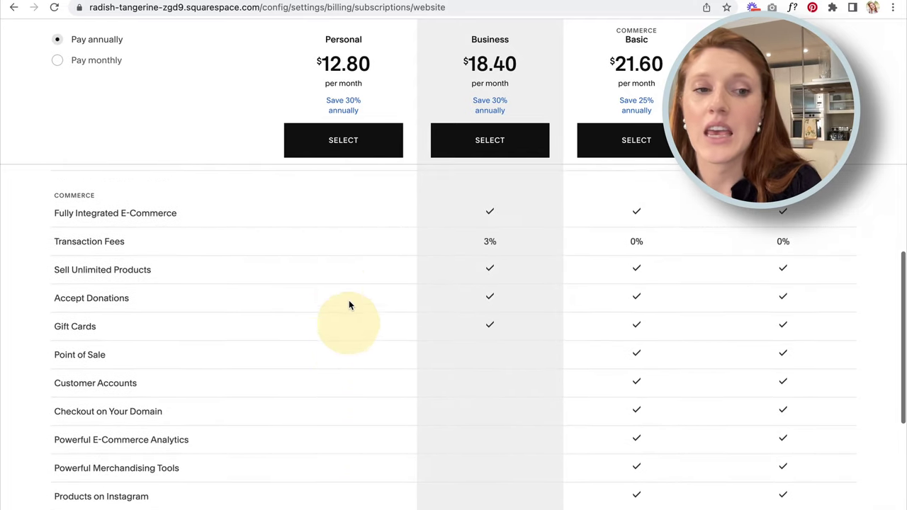
pyautogui.scroll(-3, 345, 362)
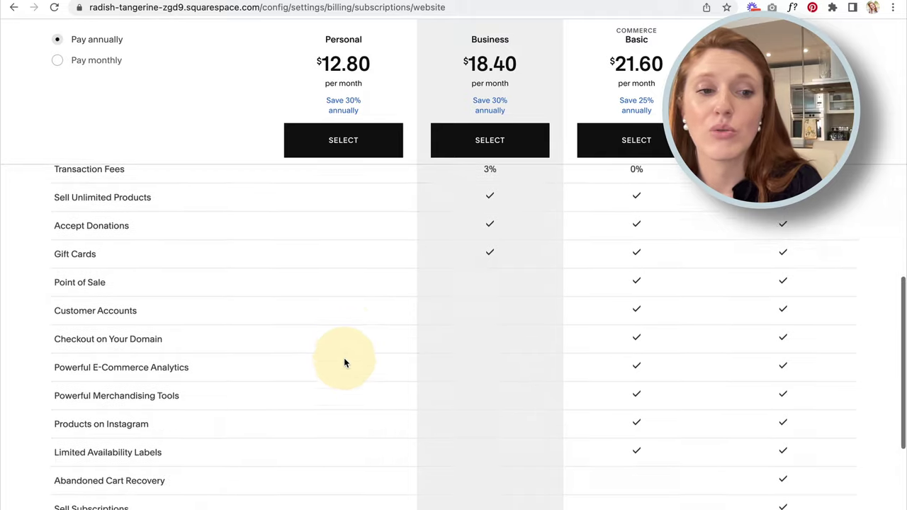
pyautogui.scroll(6, 345, 363)
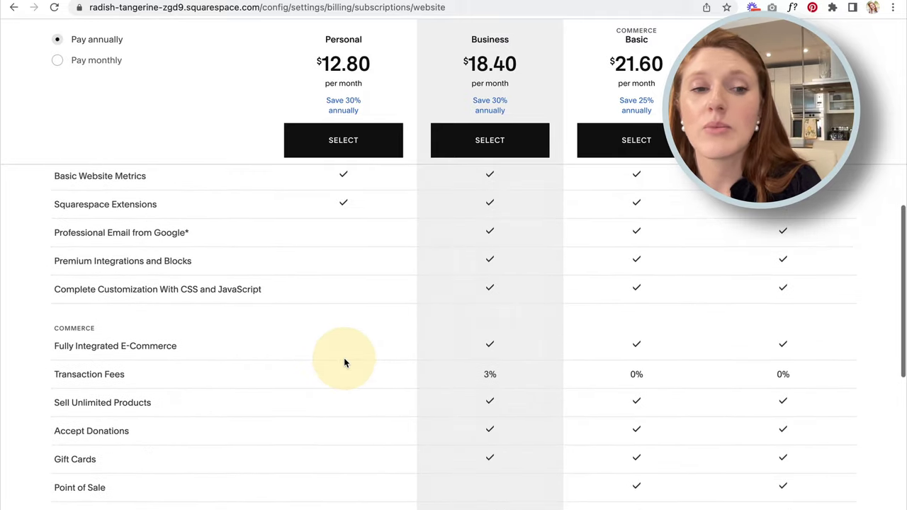
pyautogui.scroll(1, 344, 358)
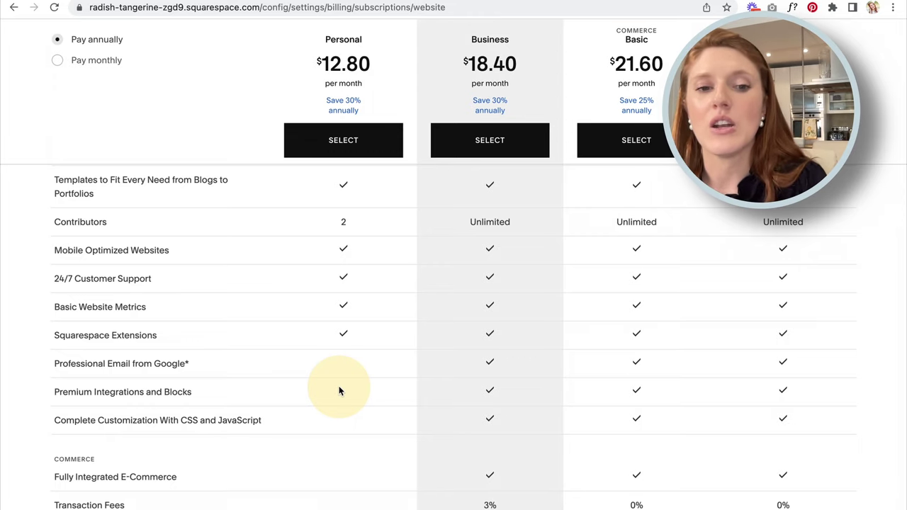
pyautogui.scroll(5, 338, 391)
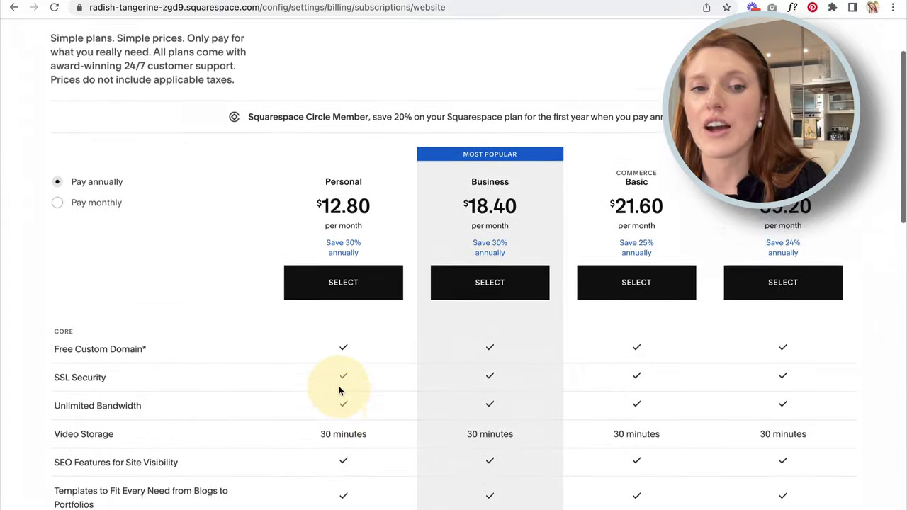
pyautogui.scroll(-5, 339, 391)
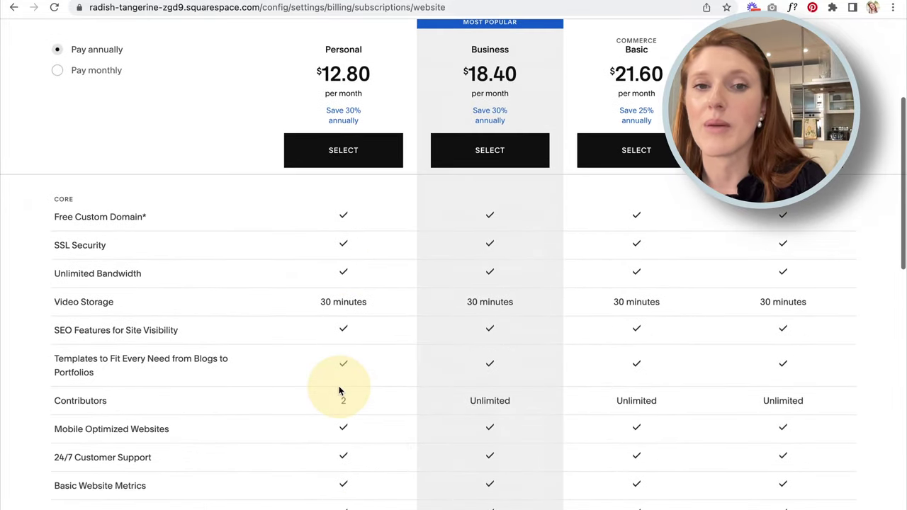
pyautogui.scroll(6, 340, 392)
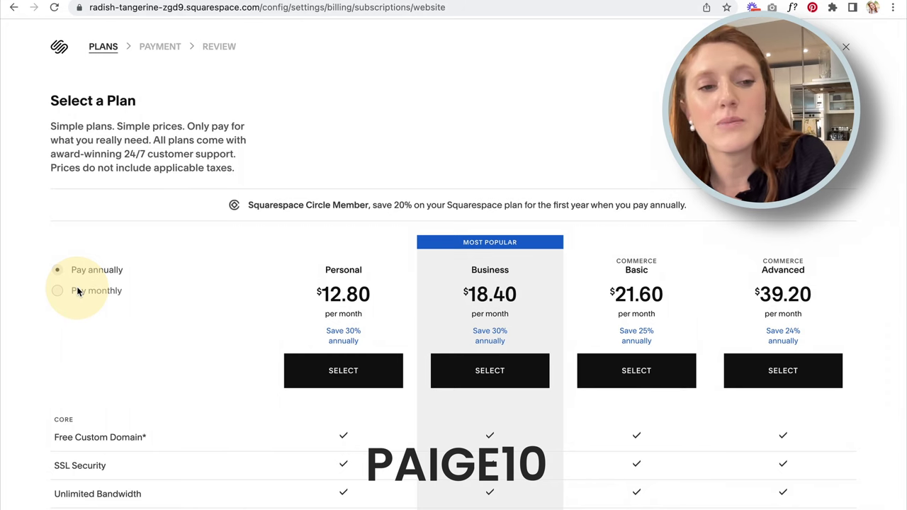
# Compare the plan prices under monthly and annual payment, and leave the billing period on Pay annually
pyautogui.scroll(-3, 77, 267)
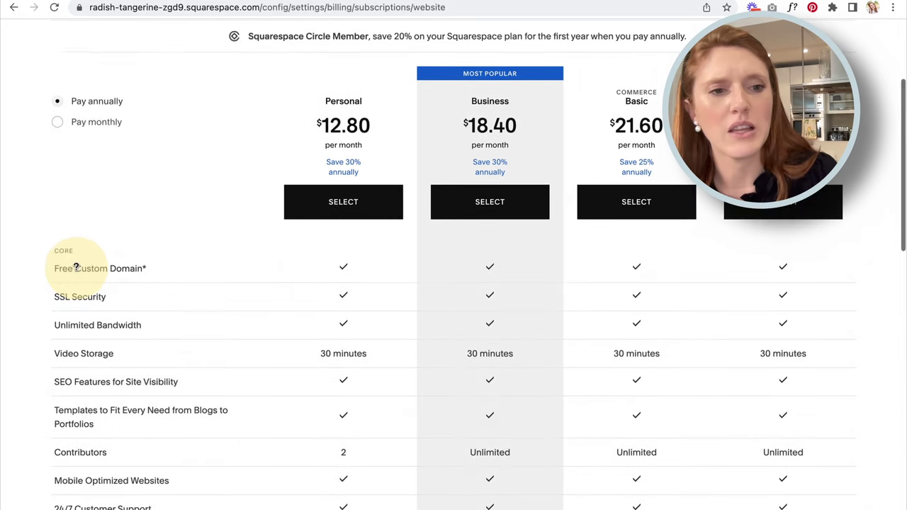
pyautogui.scroll(3, 77, 270)
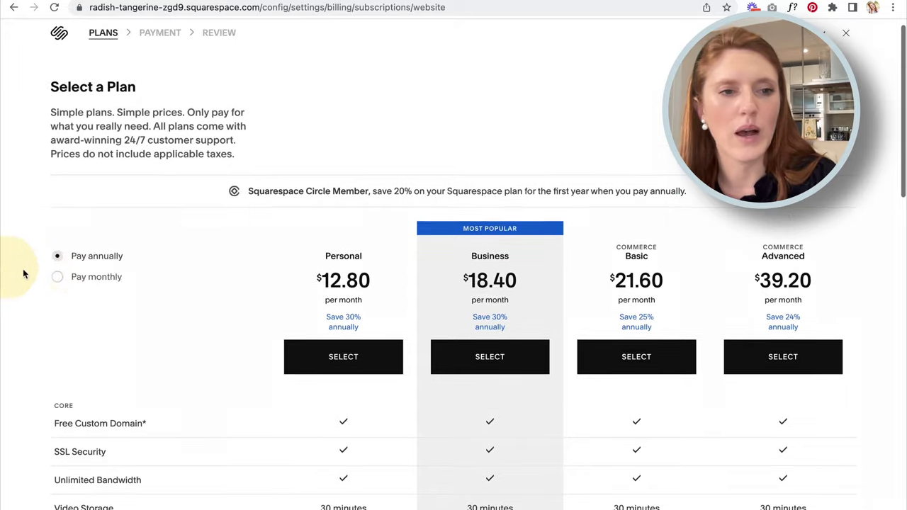
pyautogui.click(57, 278)
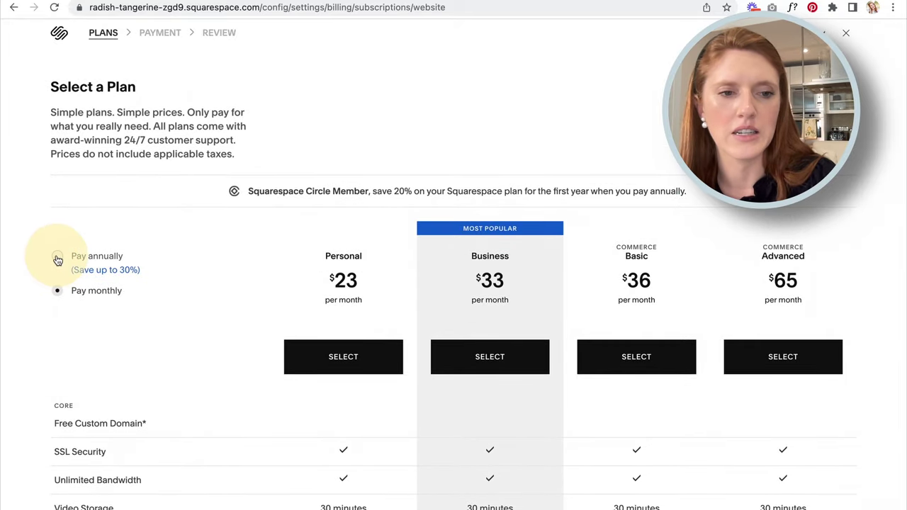
pyautogui.click(57, 256)
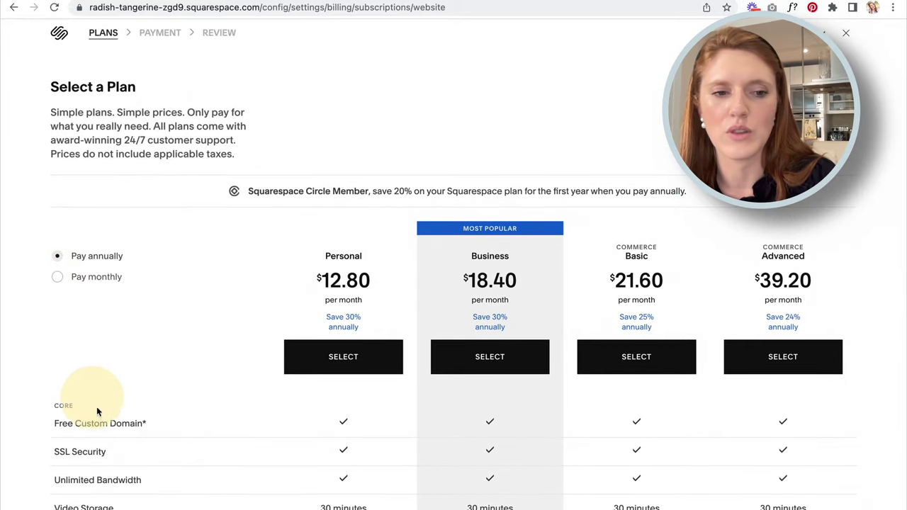
pyautogui.click(57, 278)
pyautogui.click(59, 260)
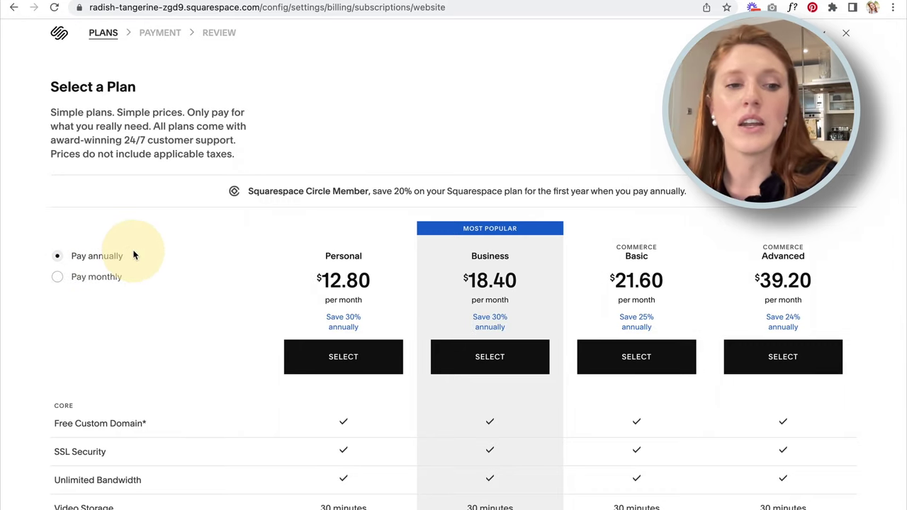
# Look over the payment form and order summary for the annually paid Business plan, and exit the checkout without purchasing
pyautogui.scroll(1, 492, 371)
pyautogui.click(492, 372)
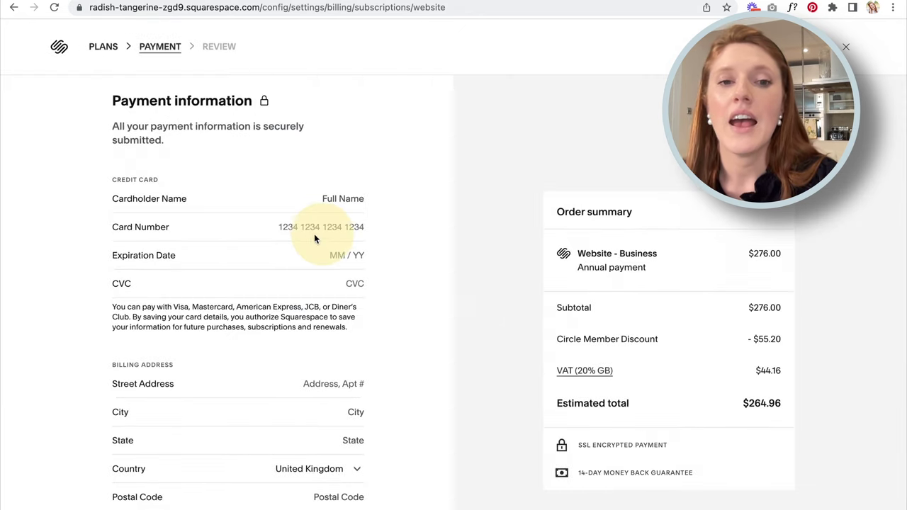
pyautogui.scroll(-2, 301, 240)
pyautogui.scroll(1, 301, 241)
pyautogui.scroll(-2, 300, 242)
pyautogui.scroll(2, 300, 242)
pyautogui.scroll(-2, 300, 241)
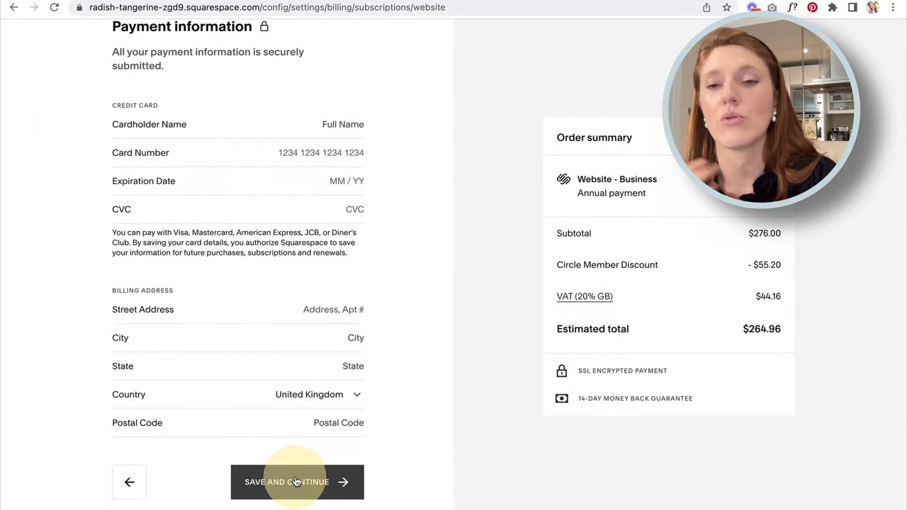
pyautogui.scroll(2, 300, 482)
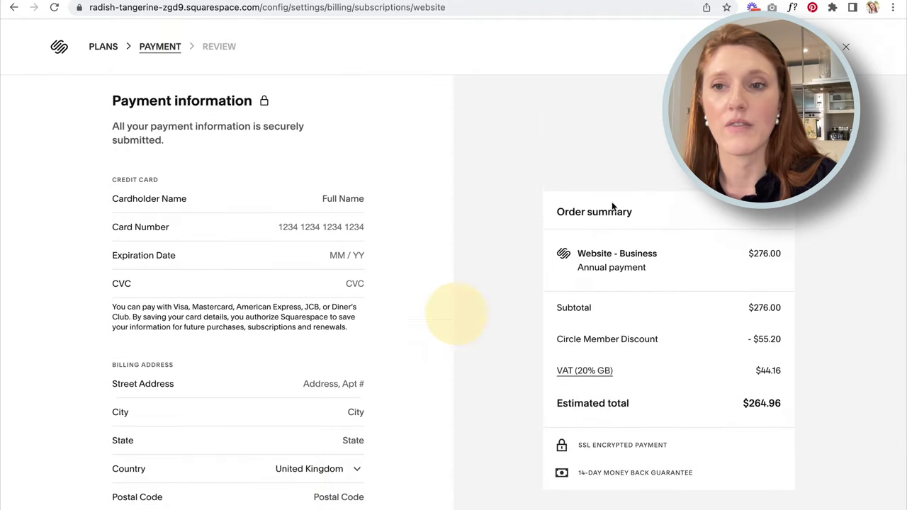
pyautogui.click(847, 41)
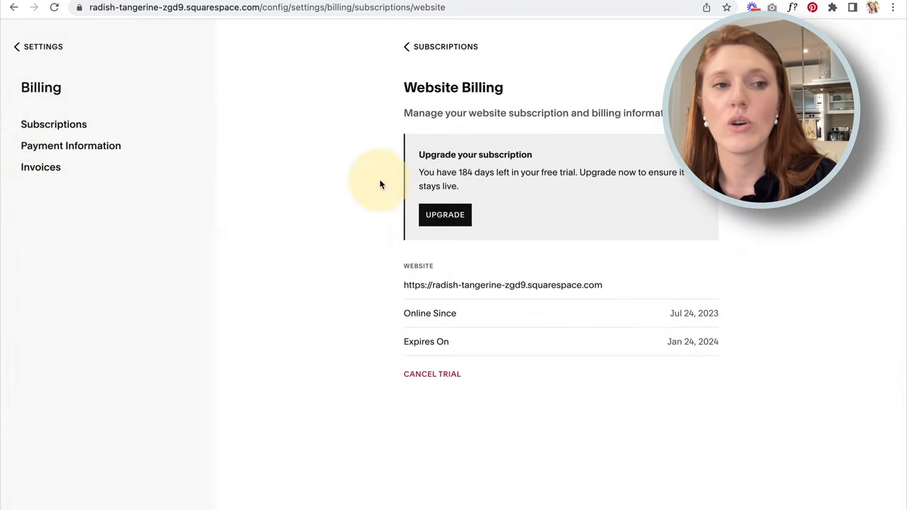
# Open the Site Availability settings and check what is required to make the site public
pyautogui.click(34, 47)
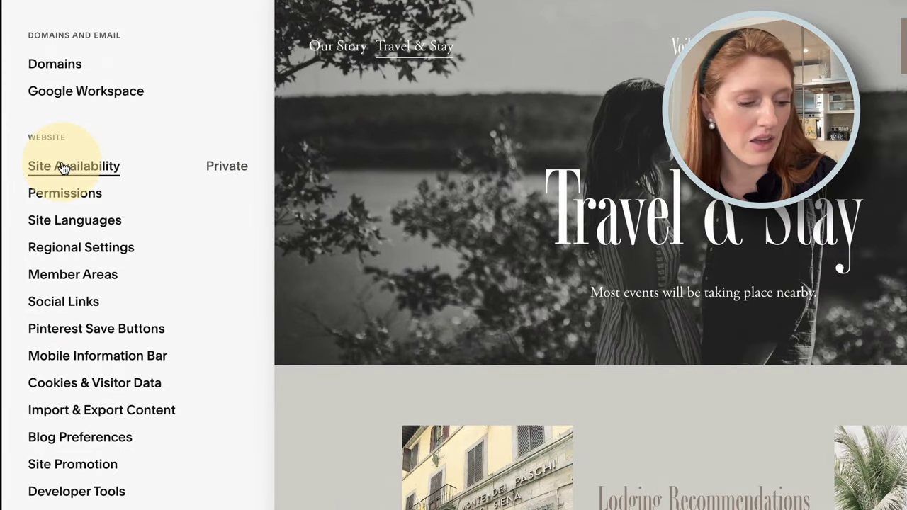
pyautogui.click(49, 229)
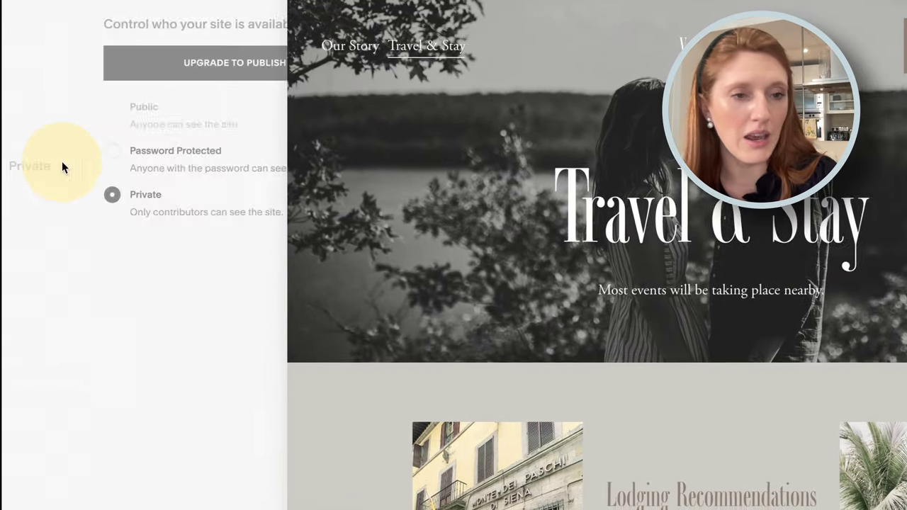
pyautogui.click(68, 201)
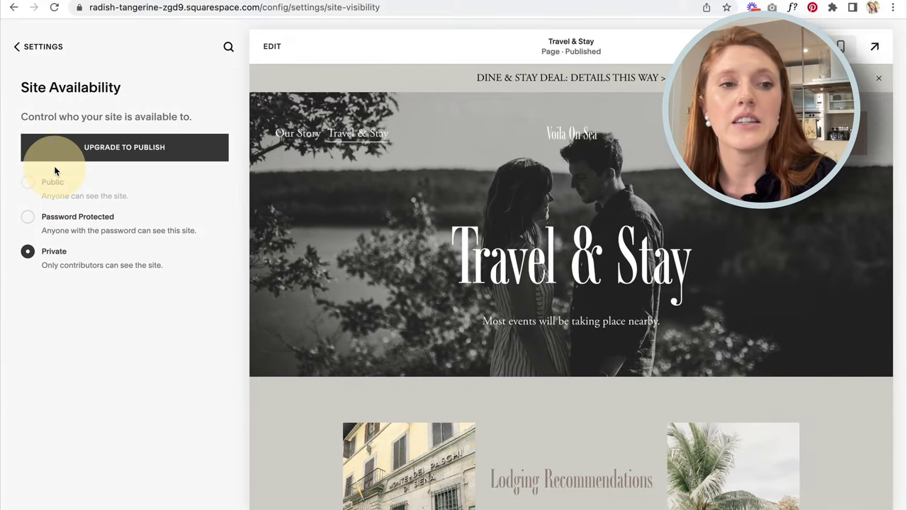
pyautogui.moveTo(36, 113)
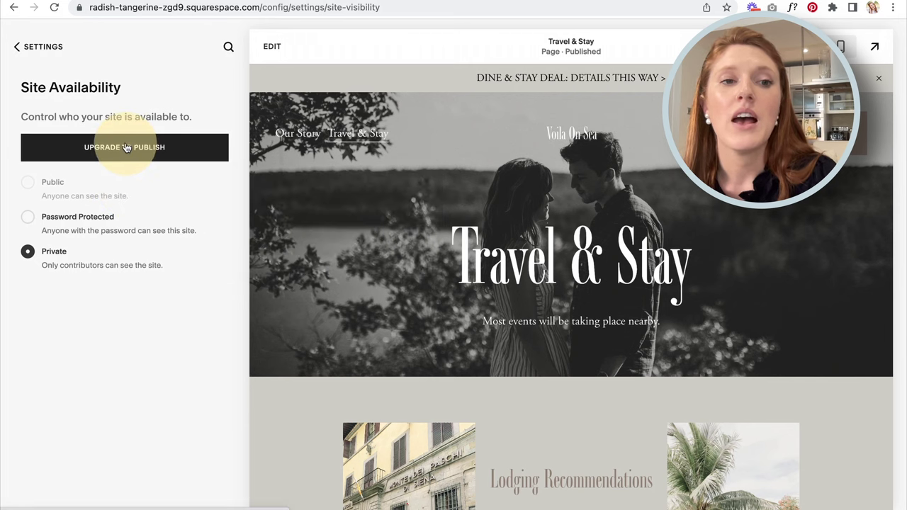
pyautogui.moveTo(45, 179)
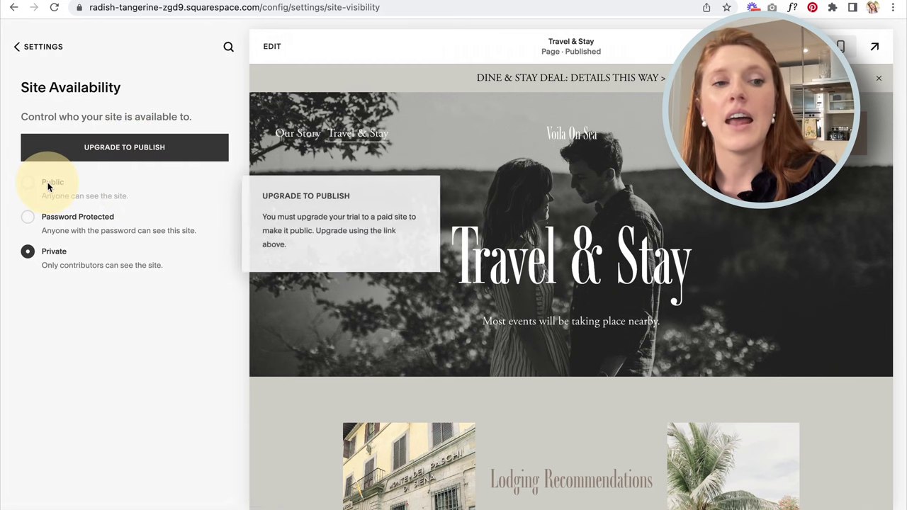